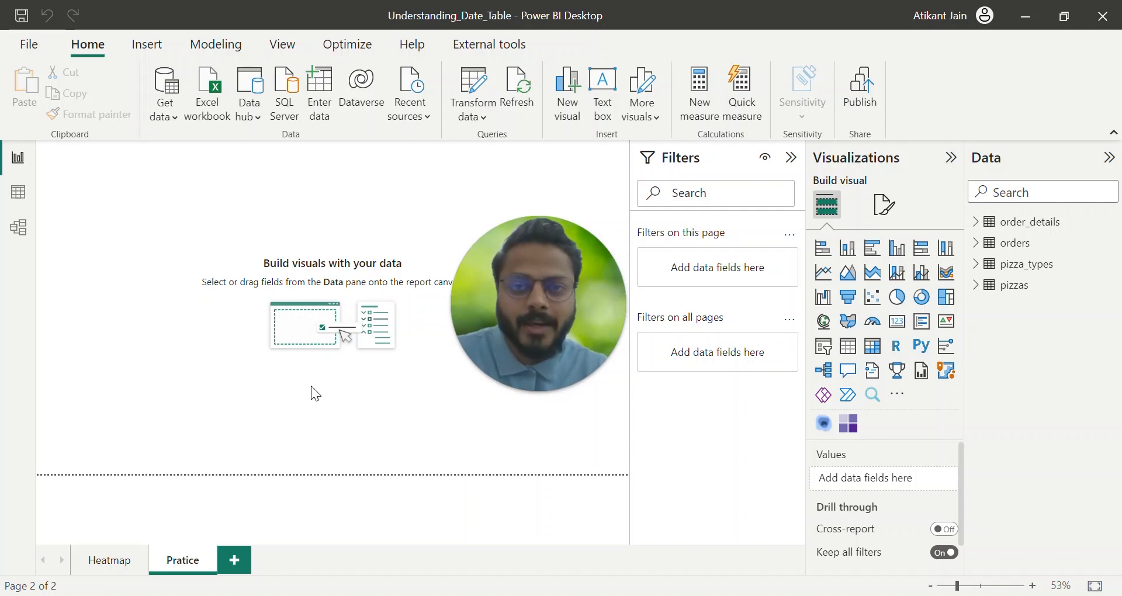
Review the rows and columns of the order_details, orders, pizza_types and pizzas tables in the table view.
left_click(18, 193)
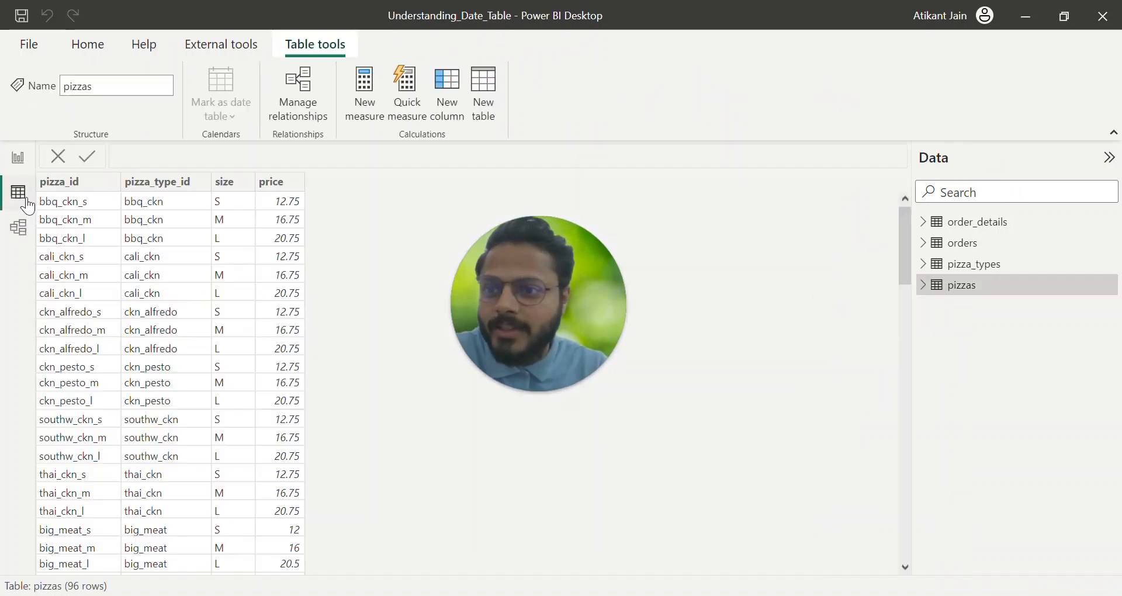
left_click(970, 227)
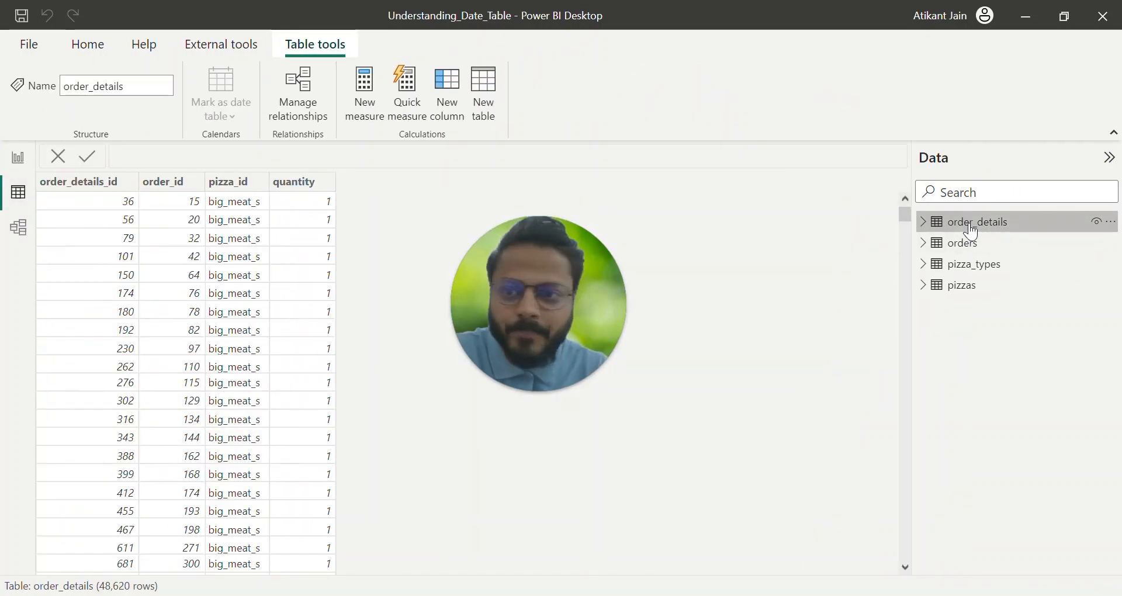
left_click(176, 183)
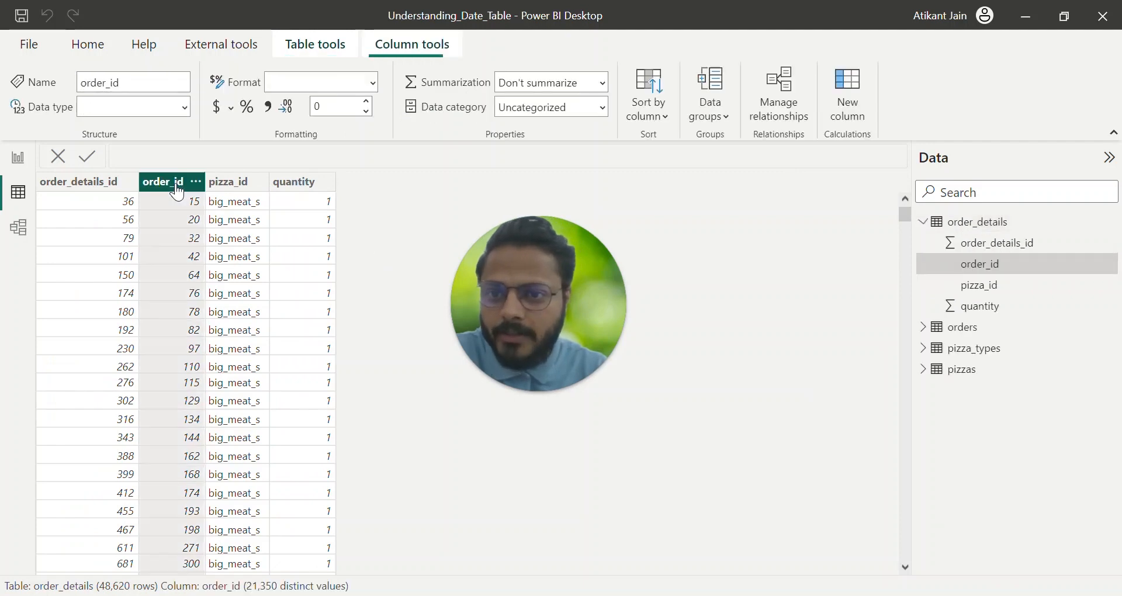
left_click(295, 187)
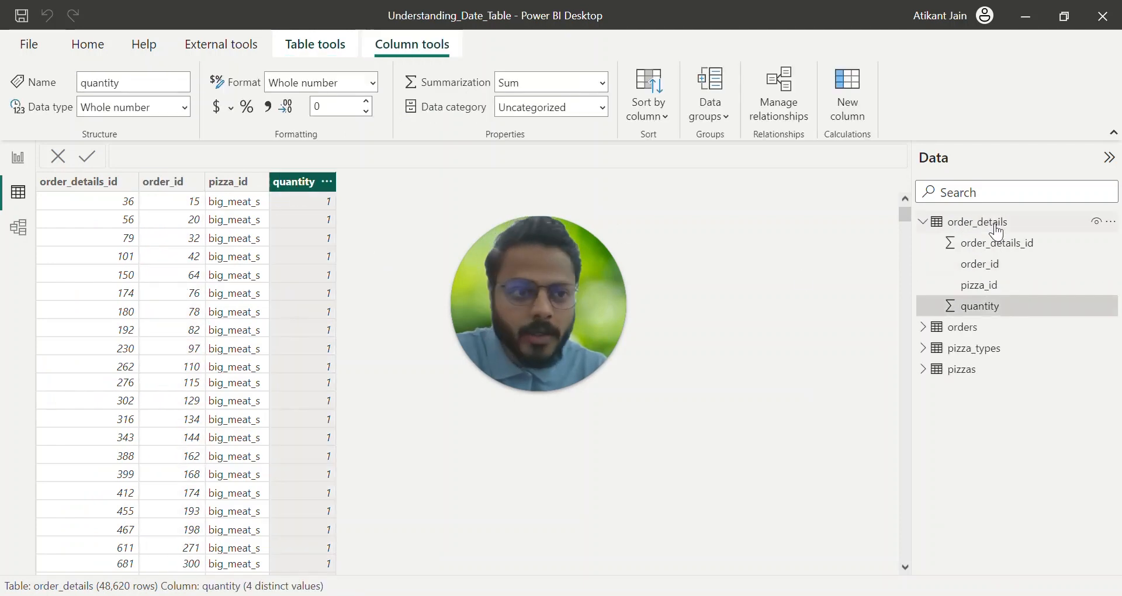
left_click(964, 326)
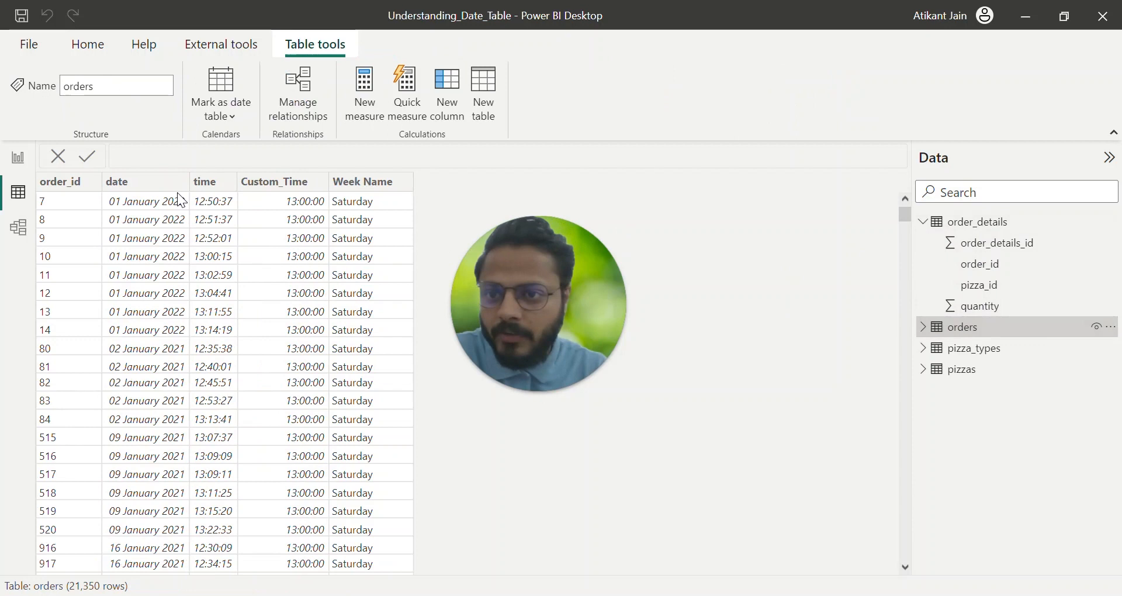
left_click(143, 183)
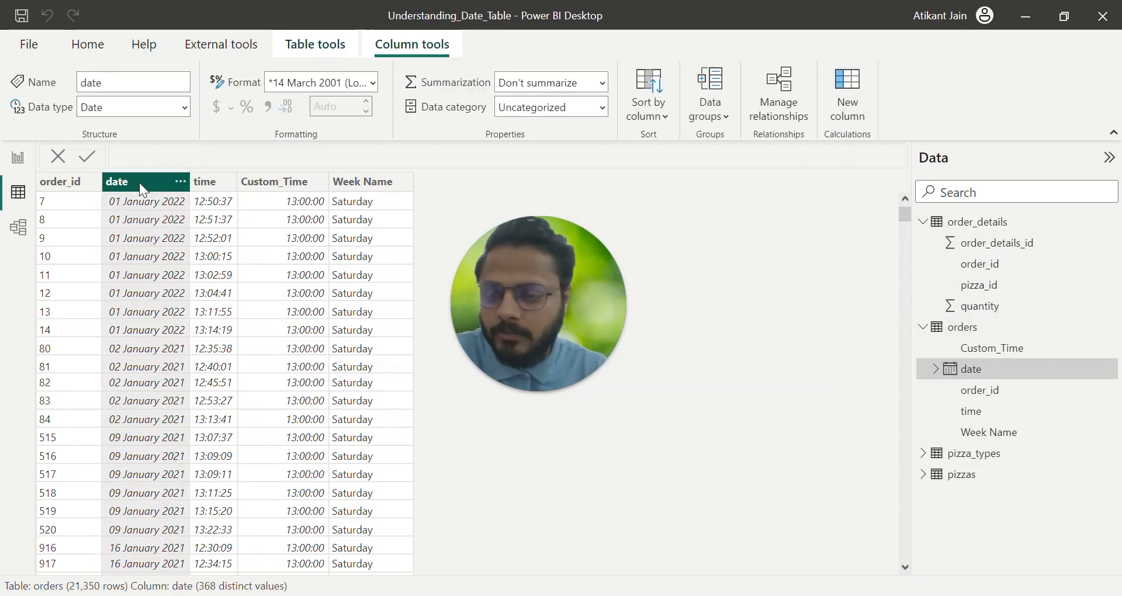
left_click(264, 185)
left_click(359, 185)
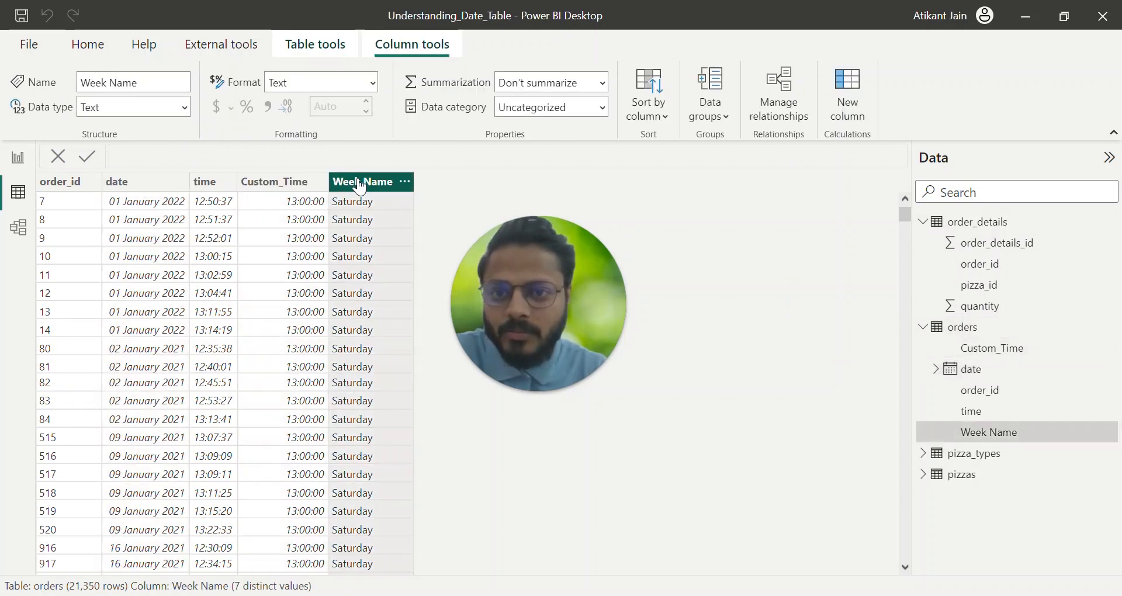
left_click(977, 455)
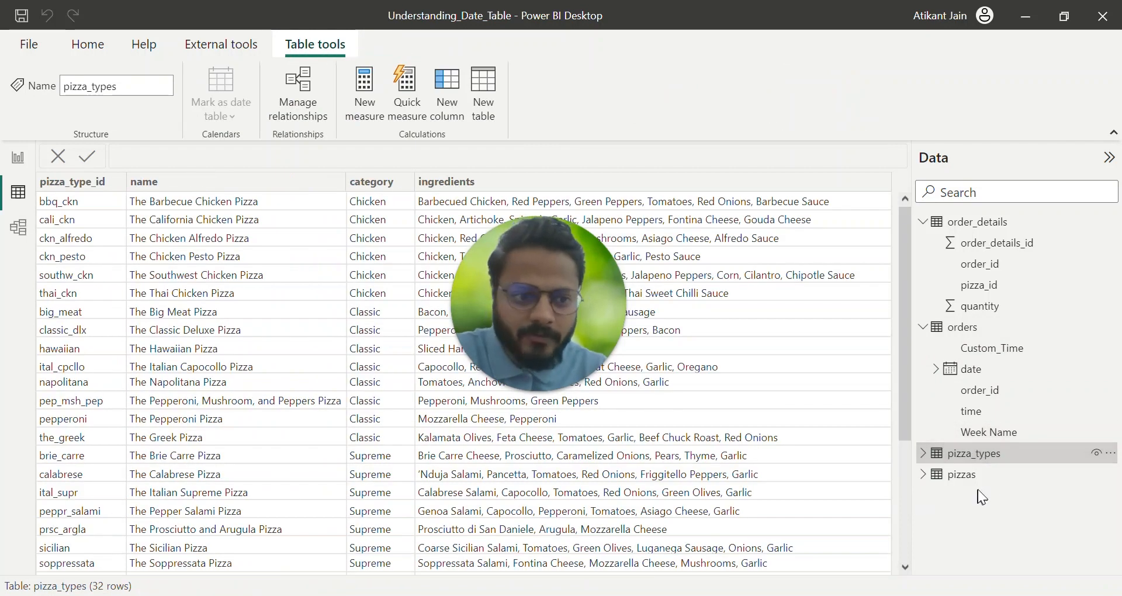
left_click(967, 475)
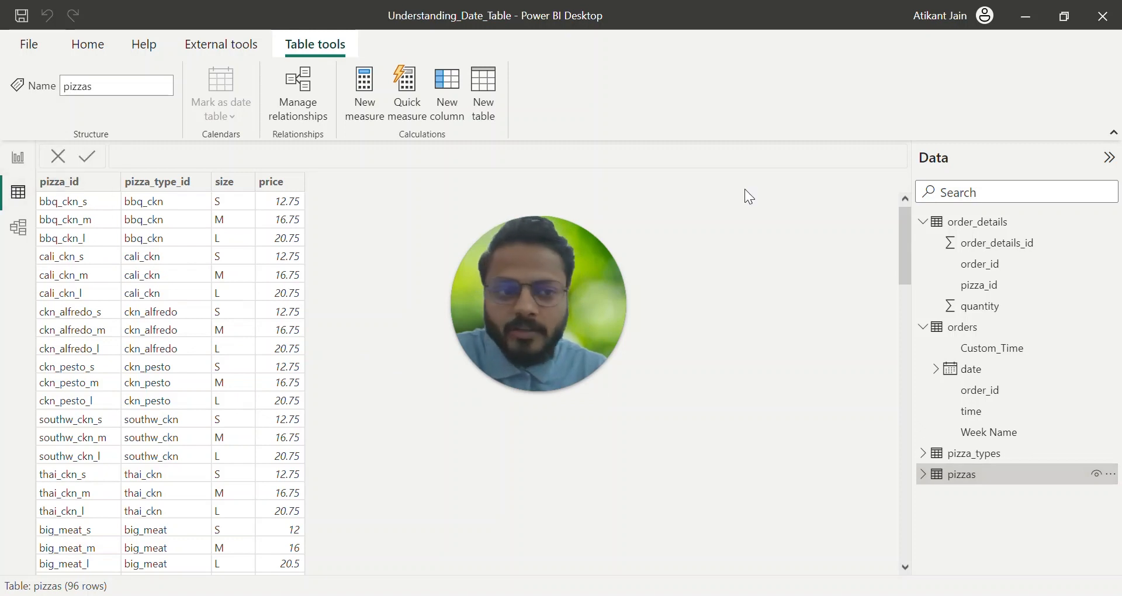
Inspect the date column of the orders table and the relationships between the tables in the model view.
left_click(982, 328)
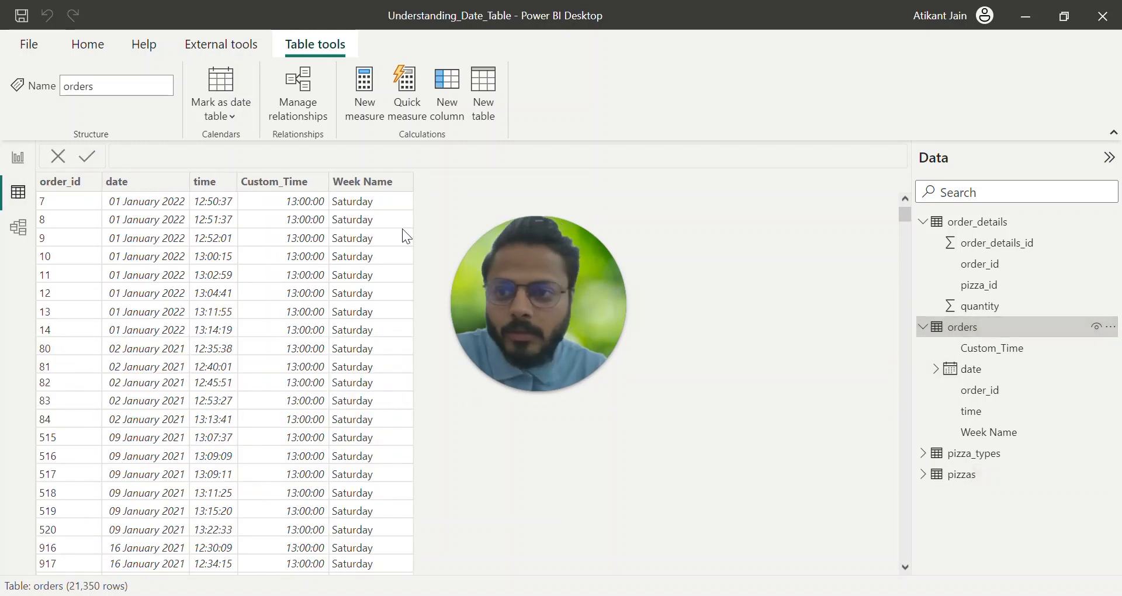
left_click(142, 185)
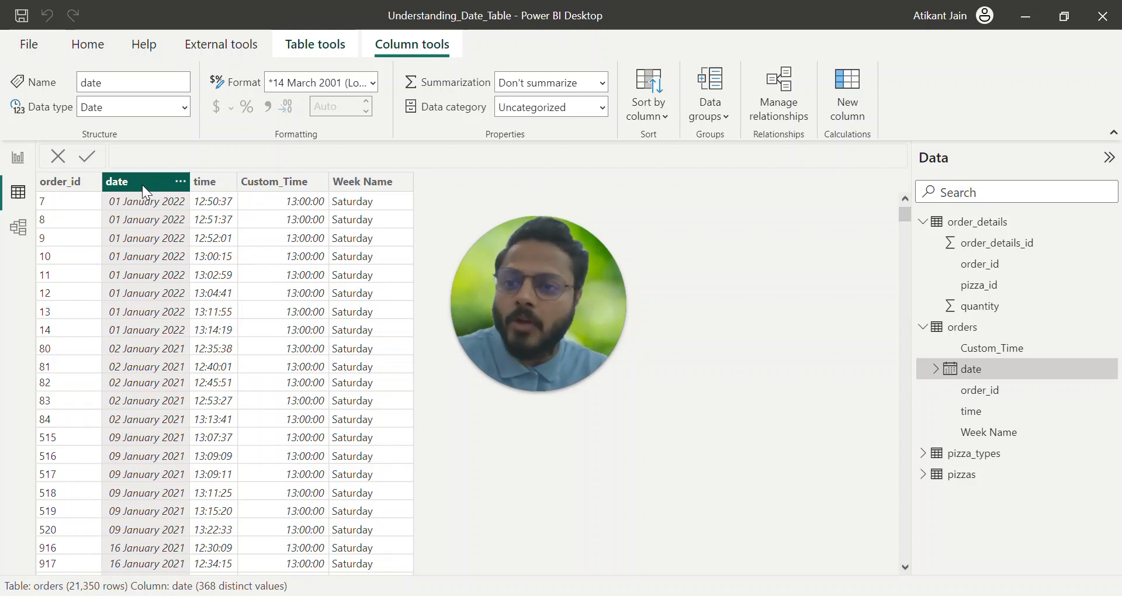
left_click(13, 229)
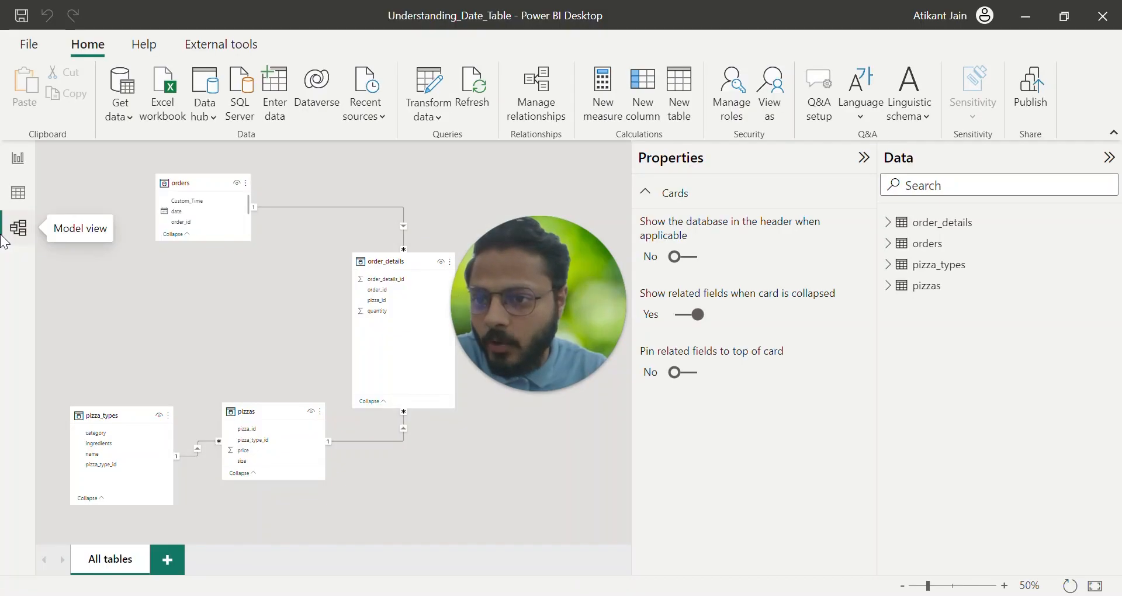
left_click_drag(588, 279, 1039, 443)
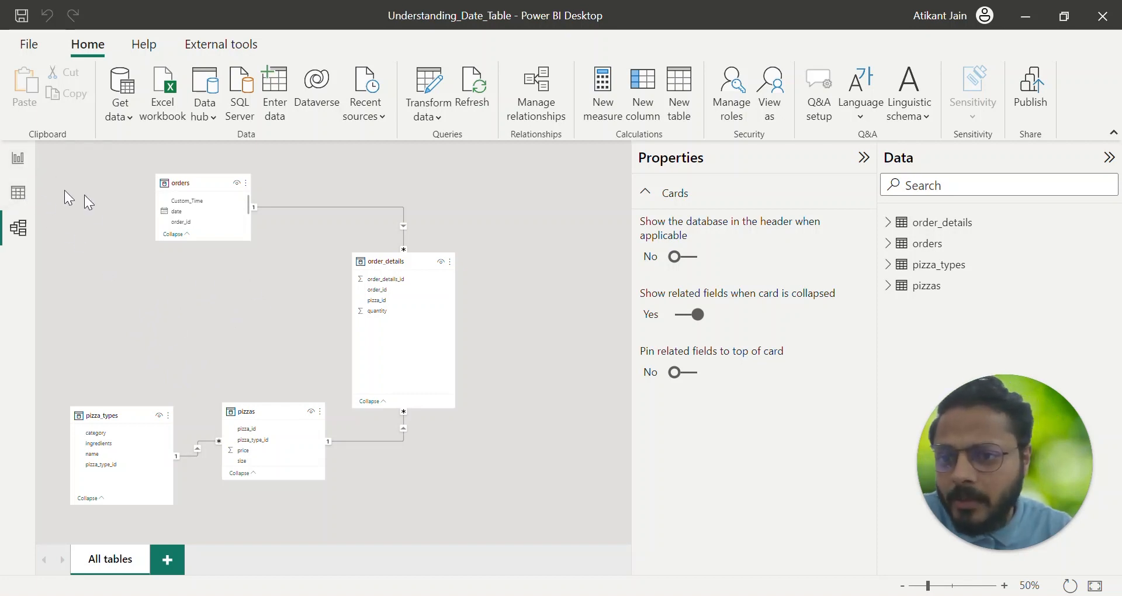
Insert a clustered column chart on the Pratice report page and move it to the middle of the canvas.
left_click(18, 193)
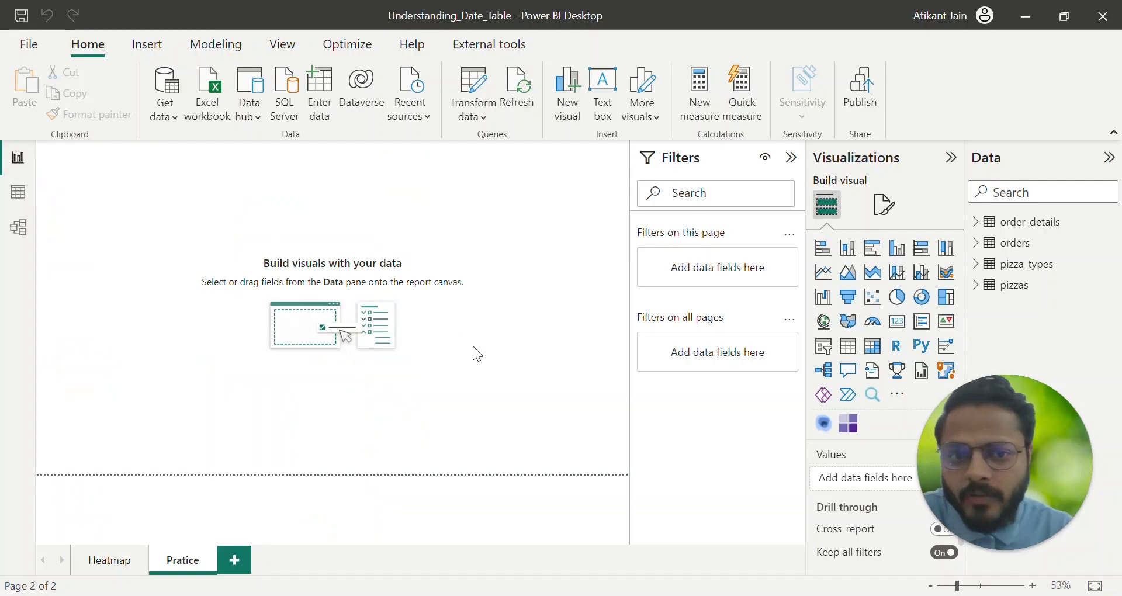
left_click(976, 243)
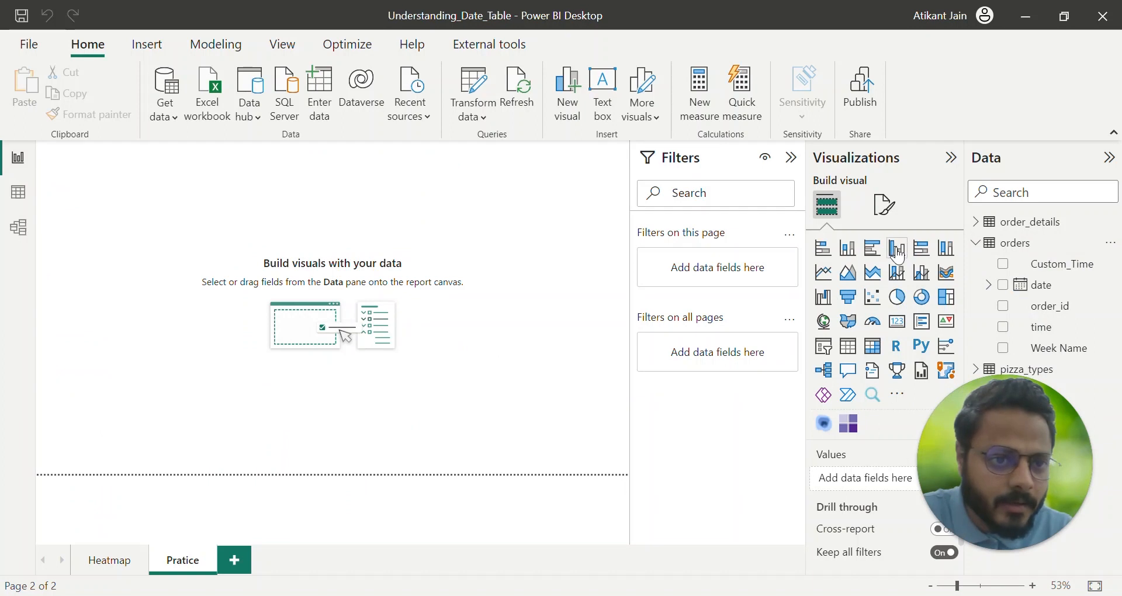
left_click(897, 250)
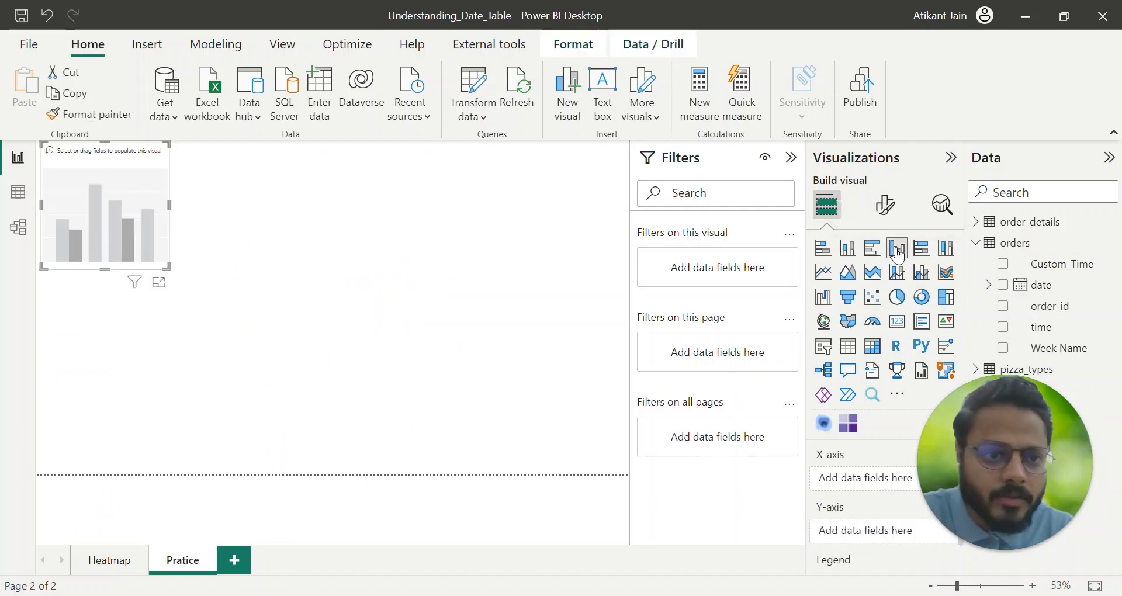
left_click_drag(398, 335, 398, 332)
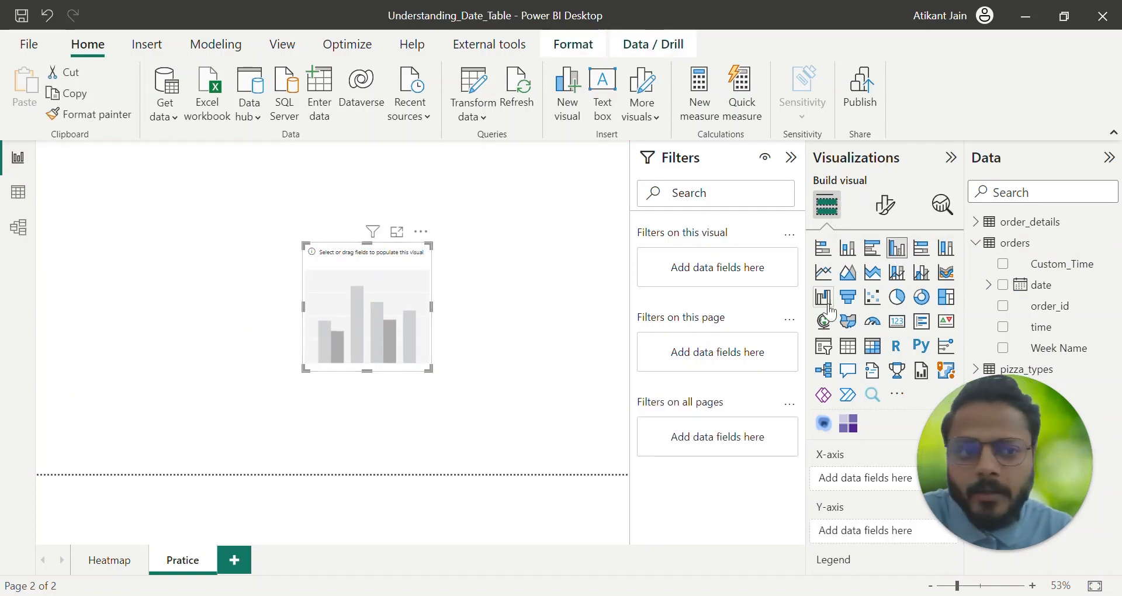
Plot the sum of order_details quantity against the orders date hierarchy in the clustered column chart.
left_click(1003, 285)
left_click(1017, 193)
type("q")
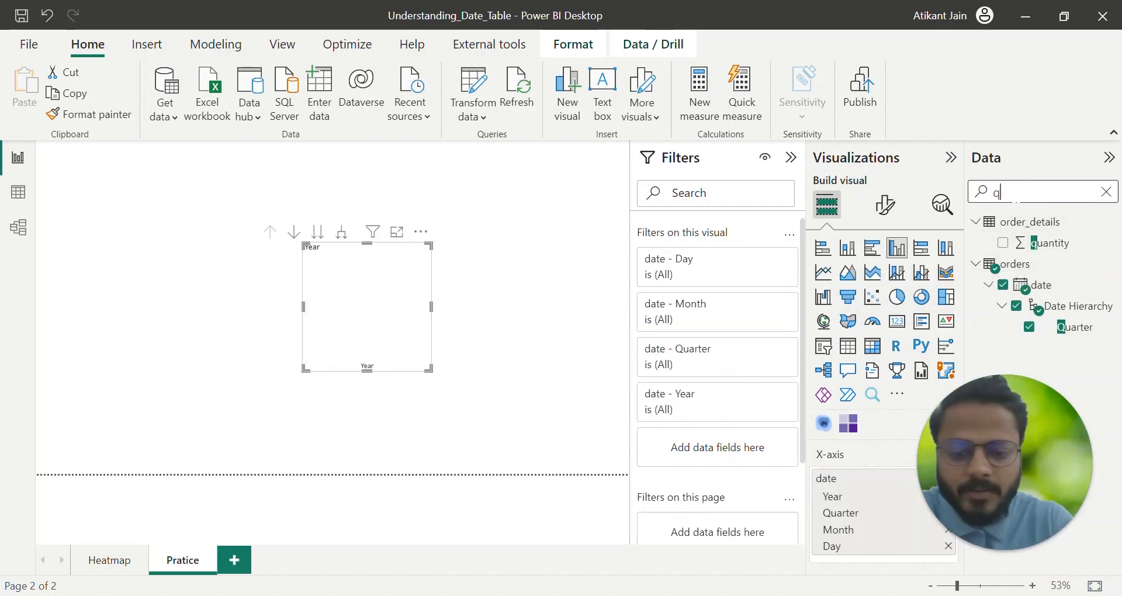
type("ua")
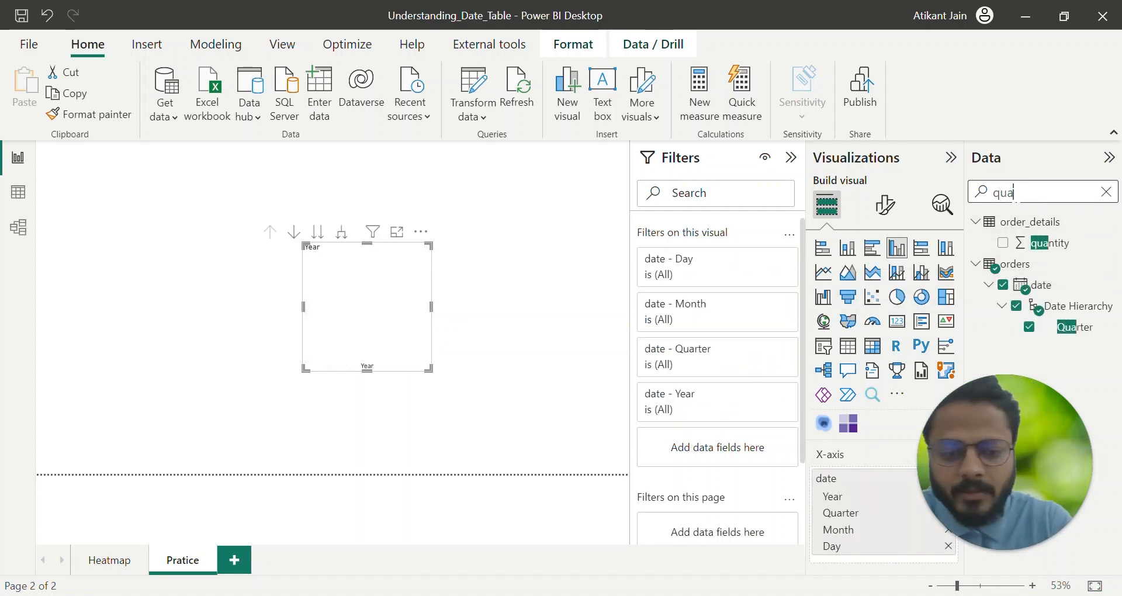
left_click(1003, 244)
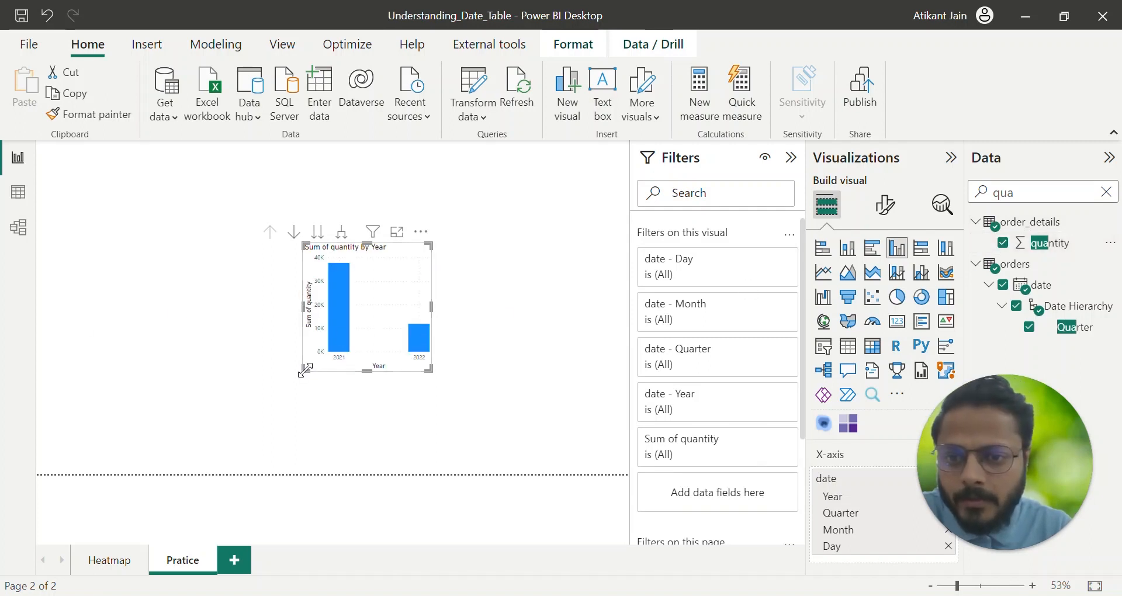
Widen the quantity chart across the middle of the canvas and expand its date hierarchy to the month level.
left_click_drag(305, 369, 50, 353)
left_click_drag(288, 277, 415, 258)
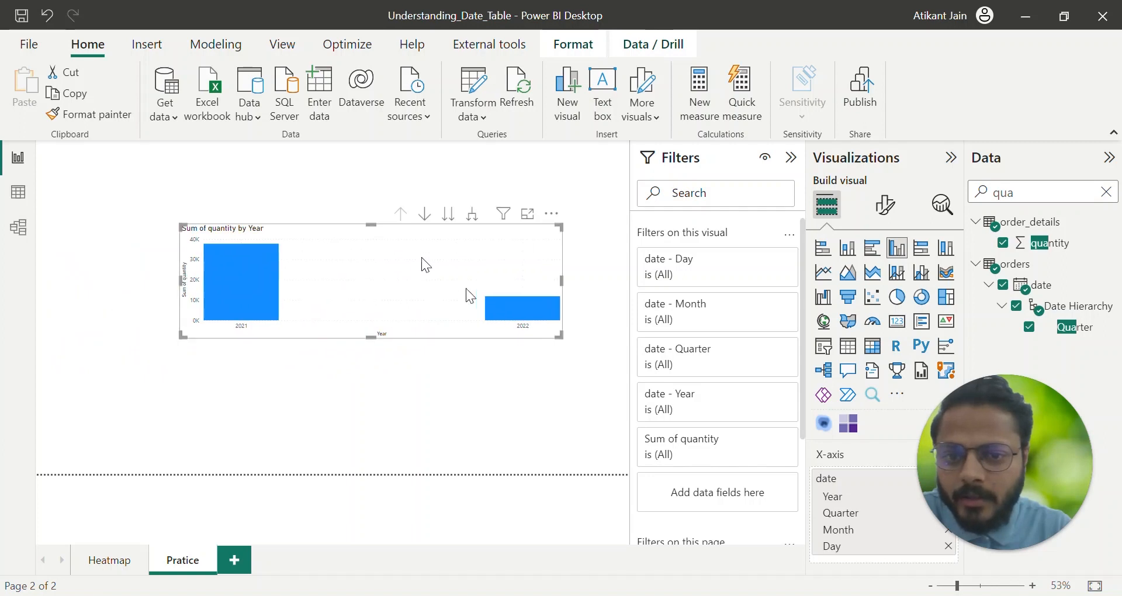
left_click_drag(556, 335, 506, 364)
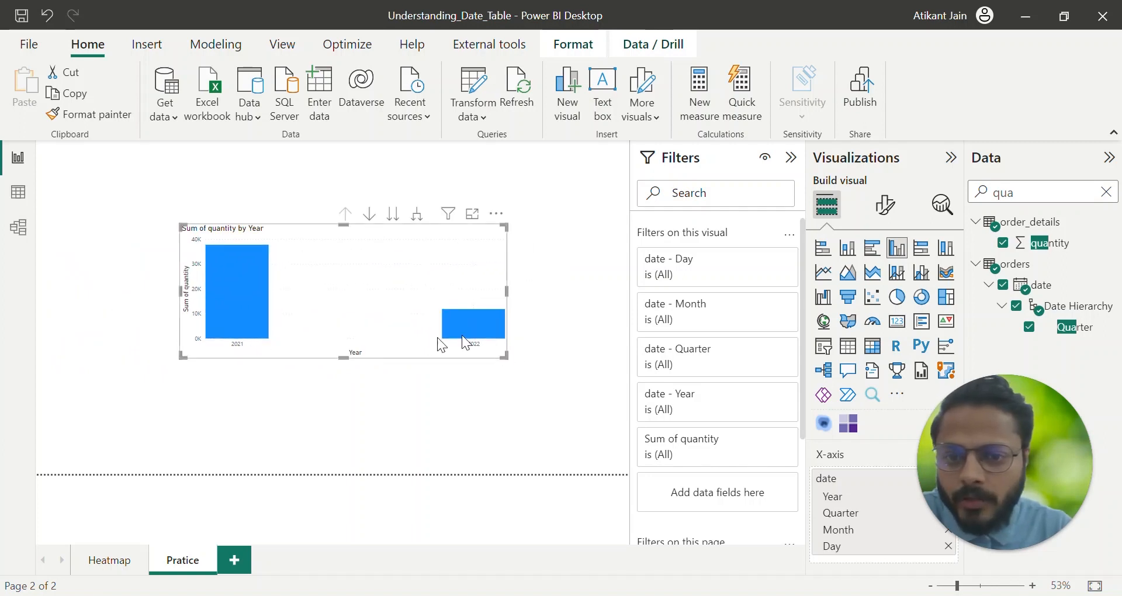
left_click(415, 215)
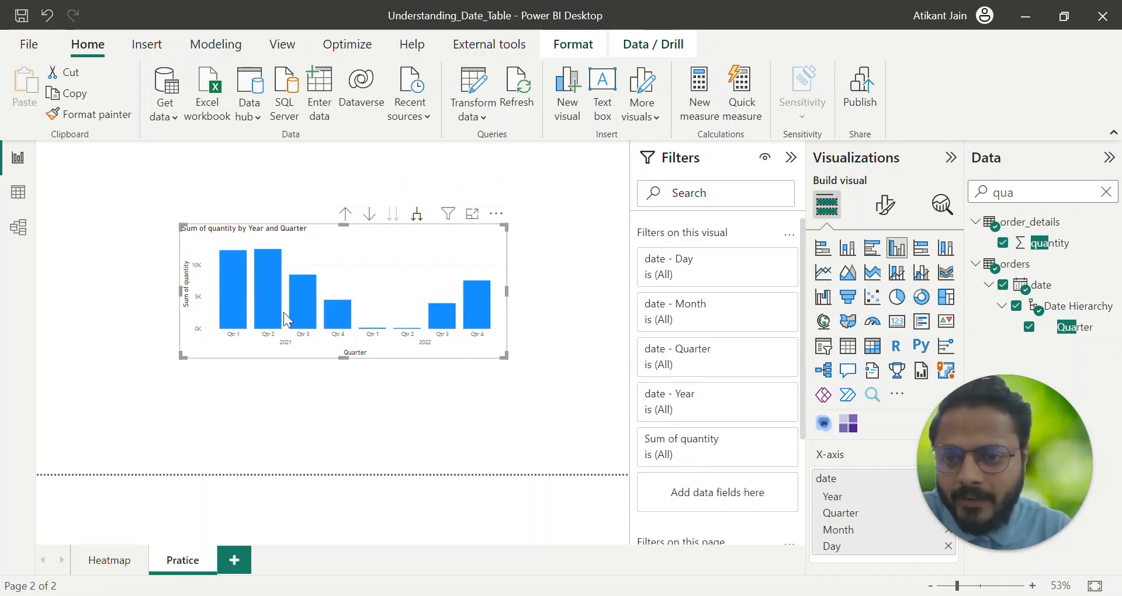
left_click(415, 215)
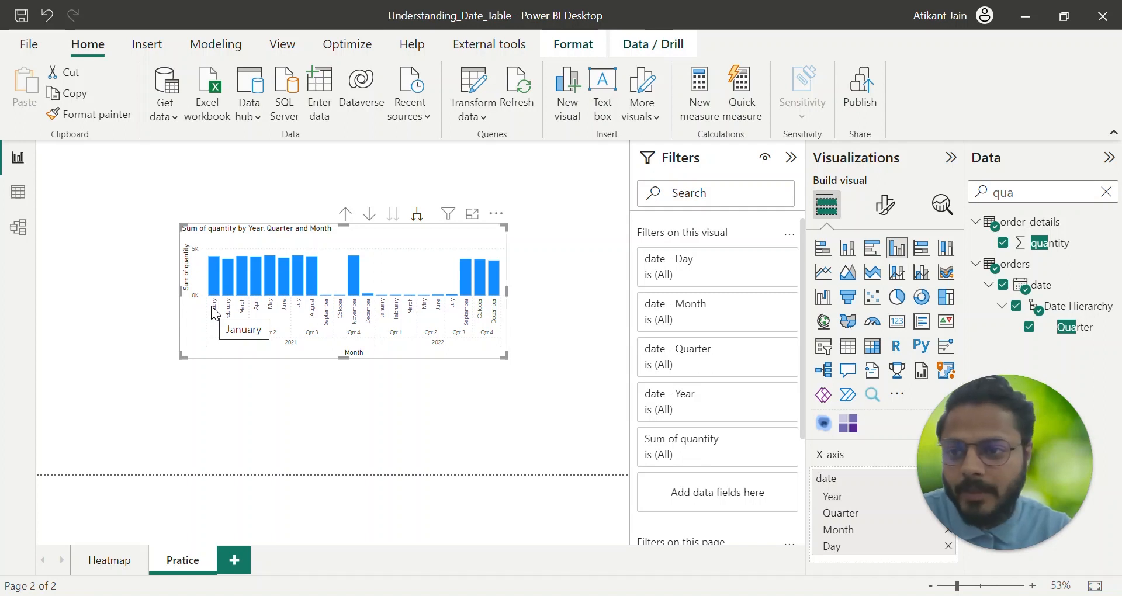
Create the calculated table DimDate from the copied date-dimension DAX, with _fromYear=2020, _toYear=2025 and _startOfFiscalYear=7.
left_click(17, 196)
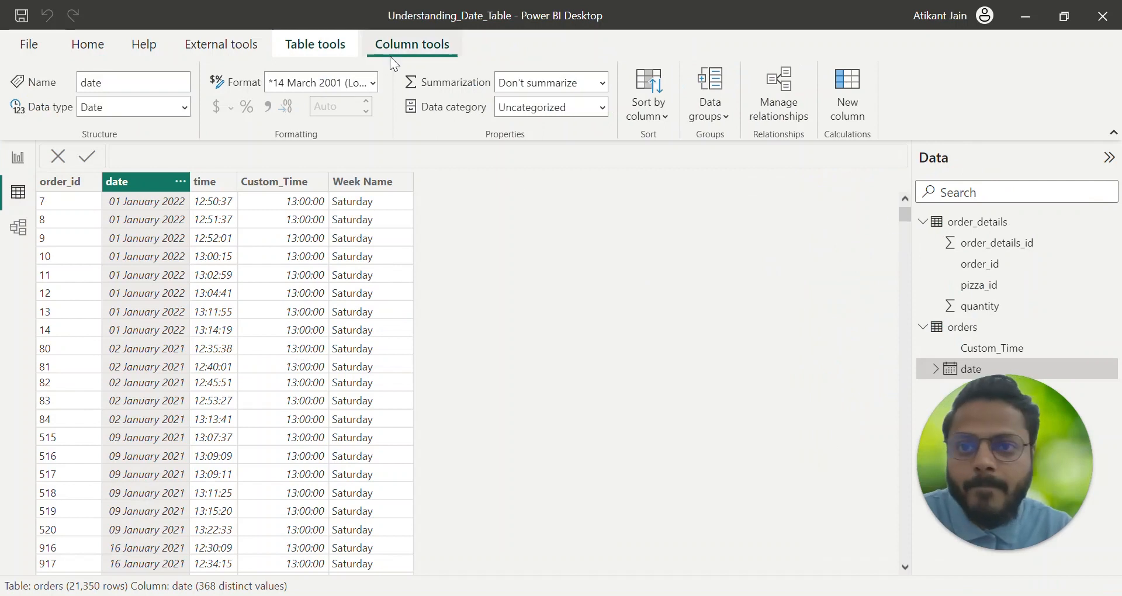
left_click(319, 58)
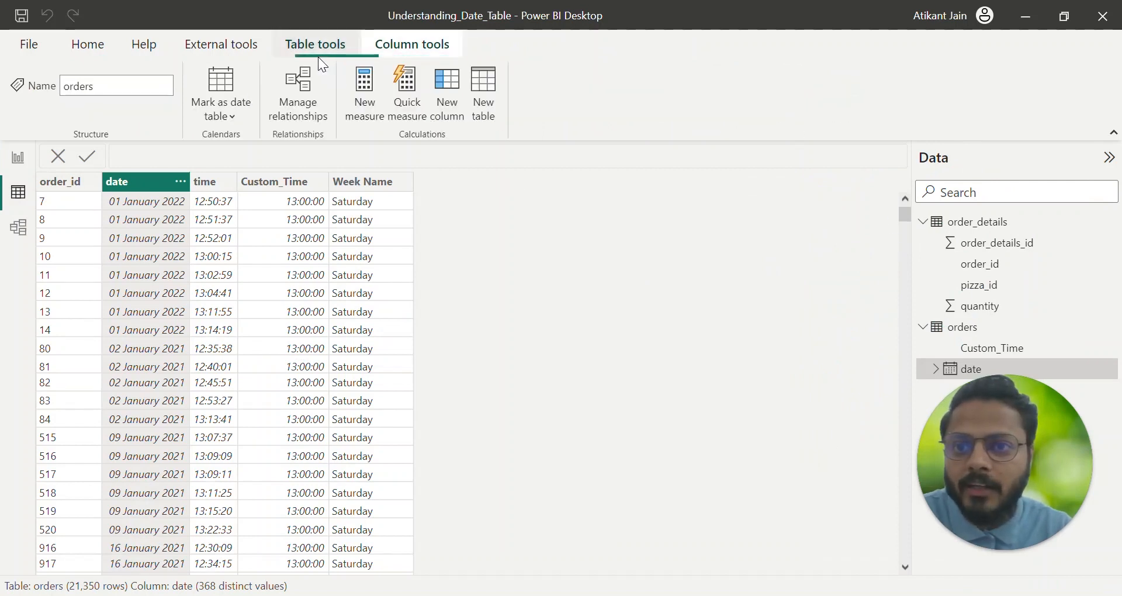
left_click(495, 107)
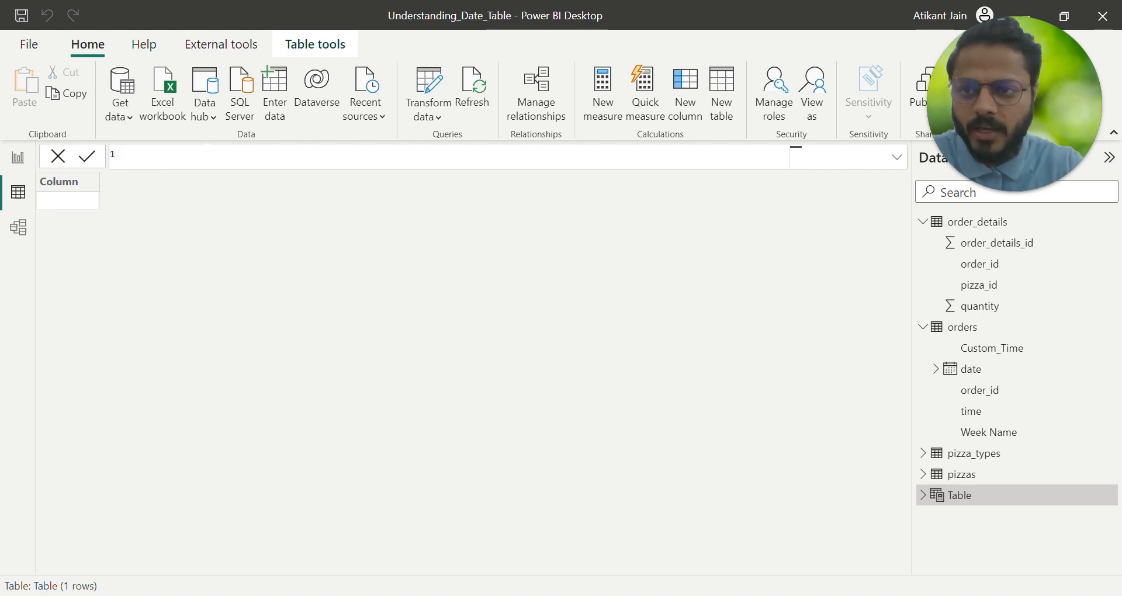
key("ctrl+v")
scroll(450, 322, "up", 8)
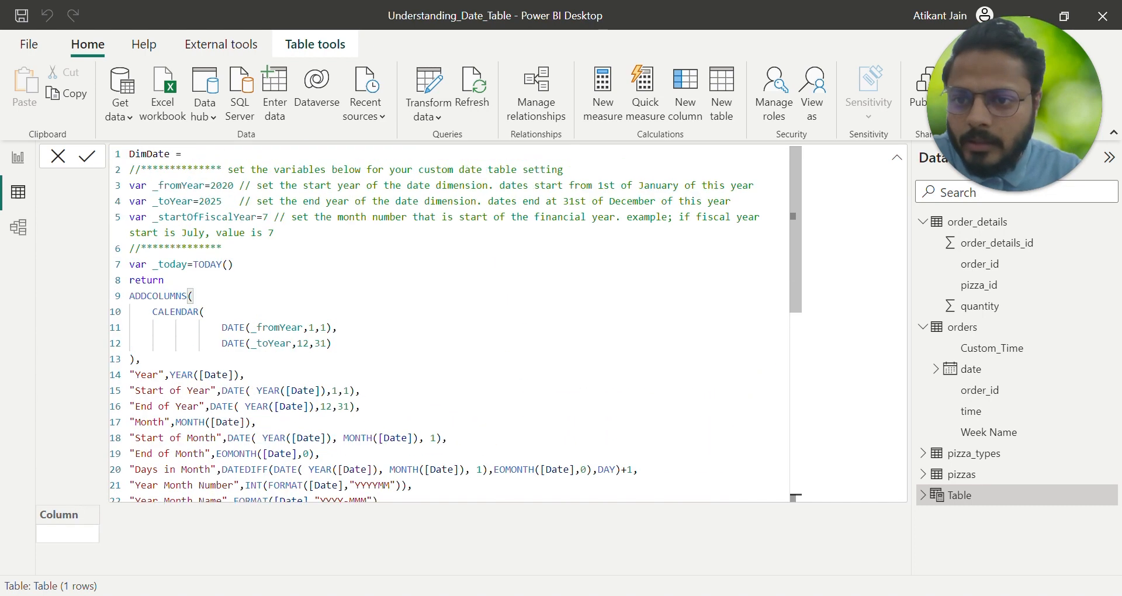
left_click(89, 157)
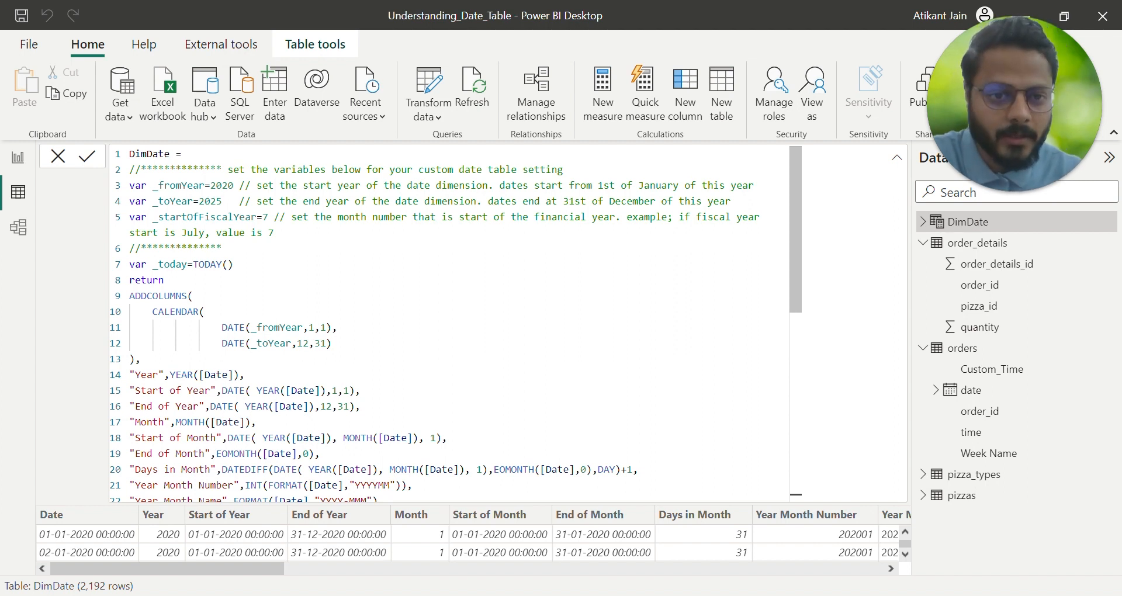
left_click(897, 157)
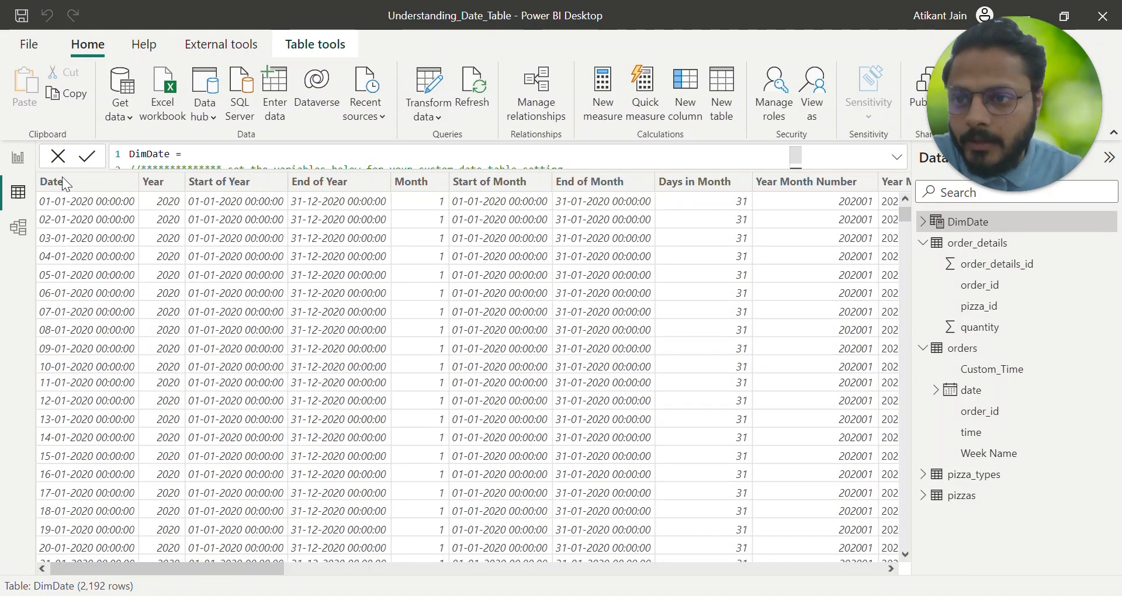
Insert an empty clustered column chart on the Pratice report page.
left_click(18, 158)
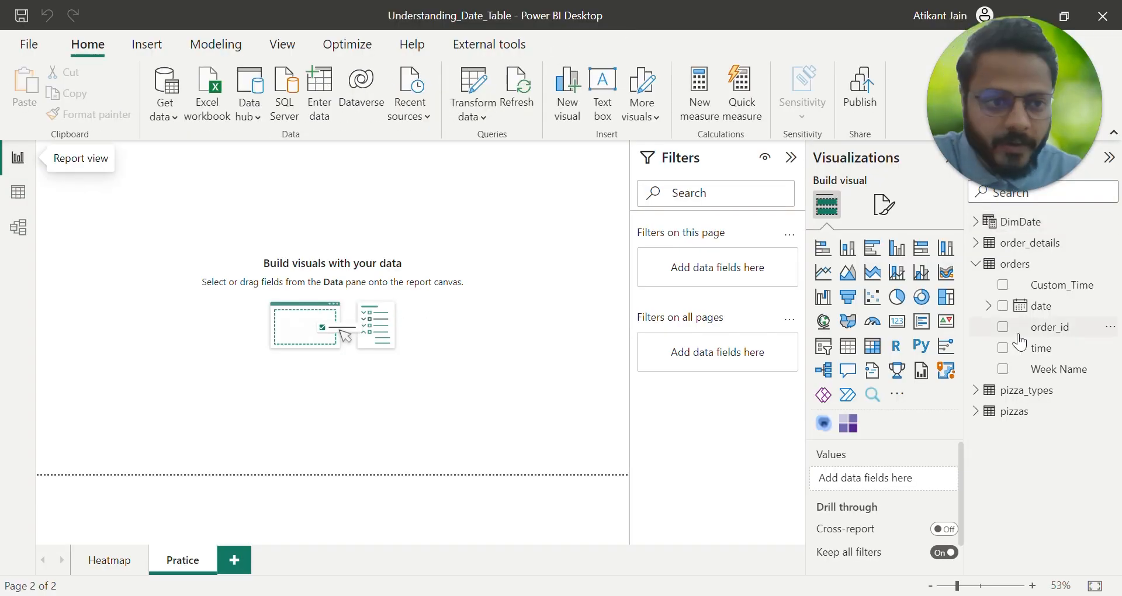
left_click(897, 249)
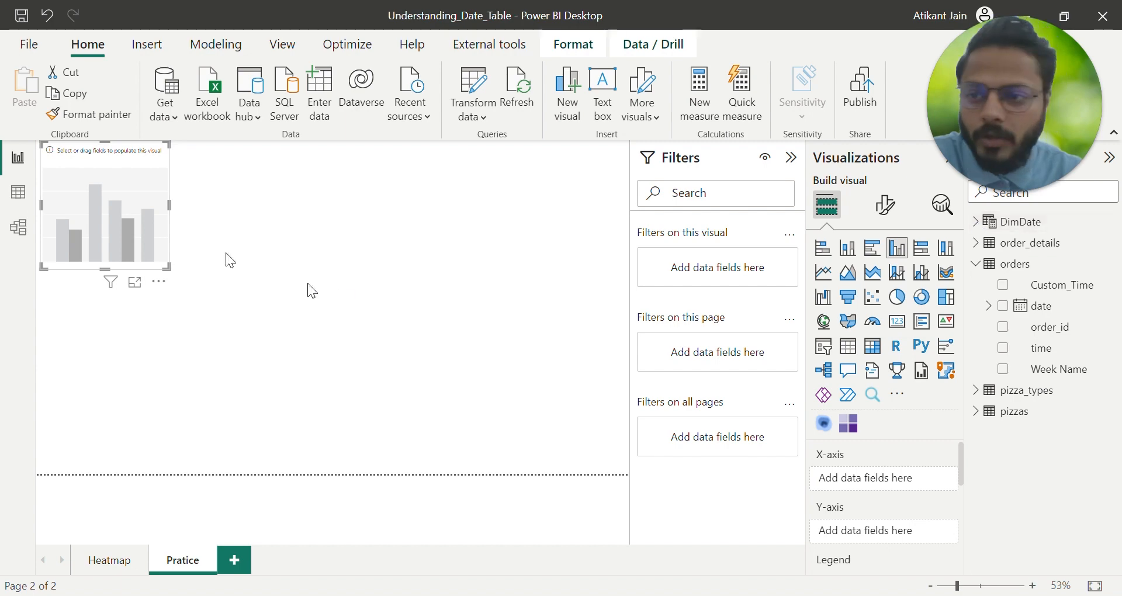
Move the DimDate table below orders in the model view and relate its Date column to the orders date column.
left_click(18, 229)
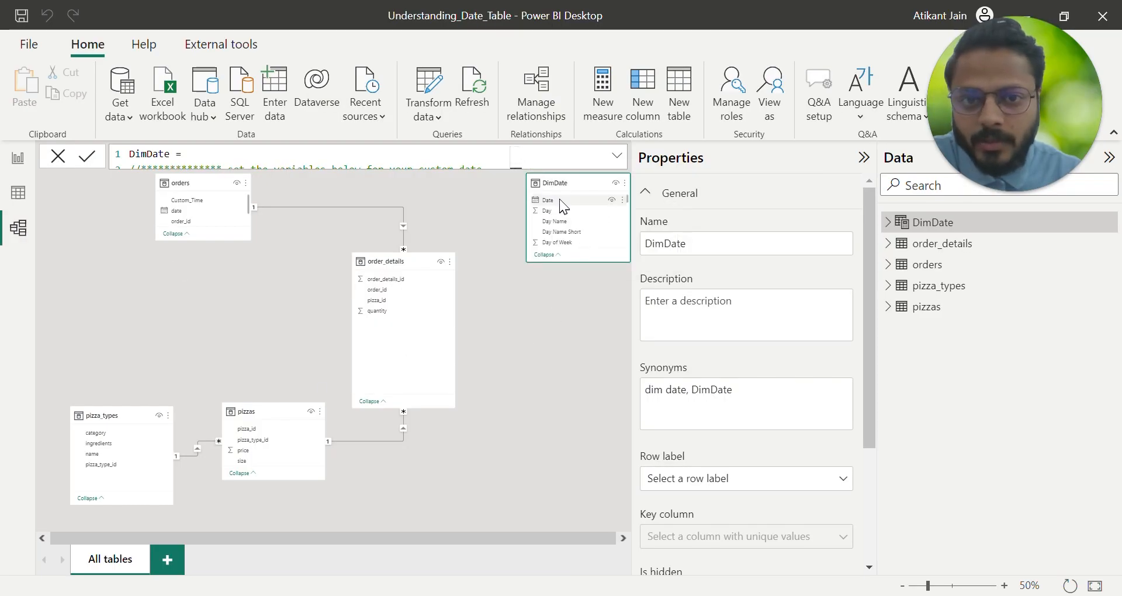
left_click_drag(564, 183, 179, 290)
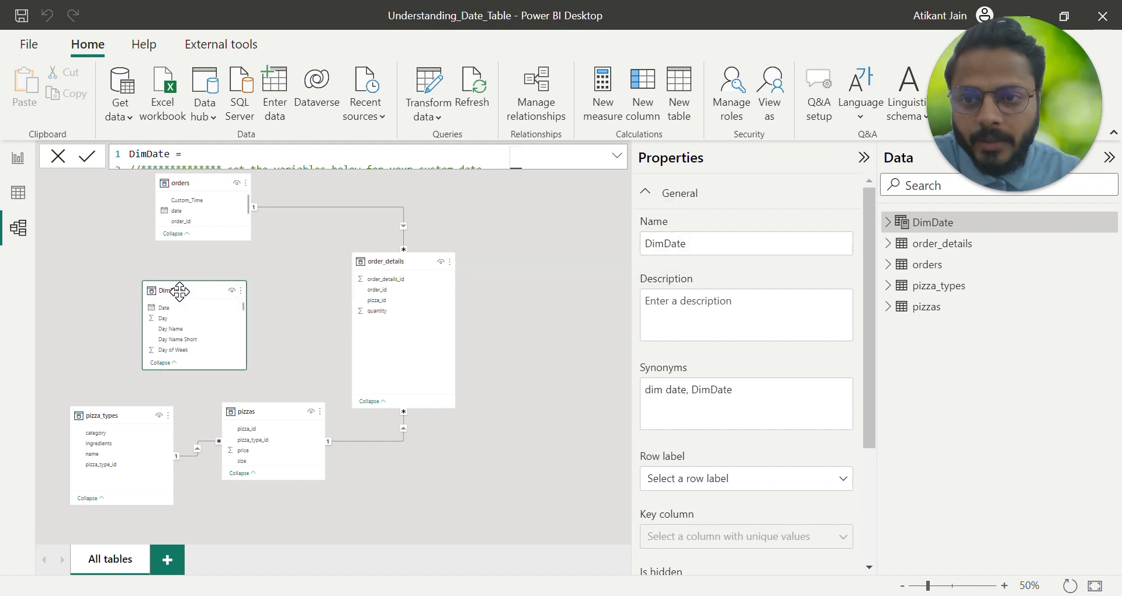
left_click_drag(146, 301, 221, 217)
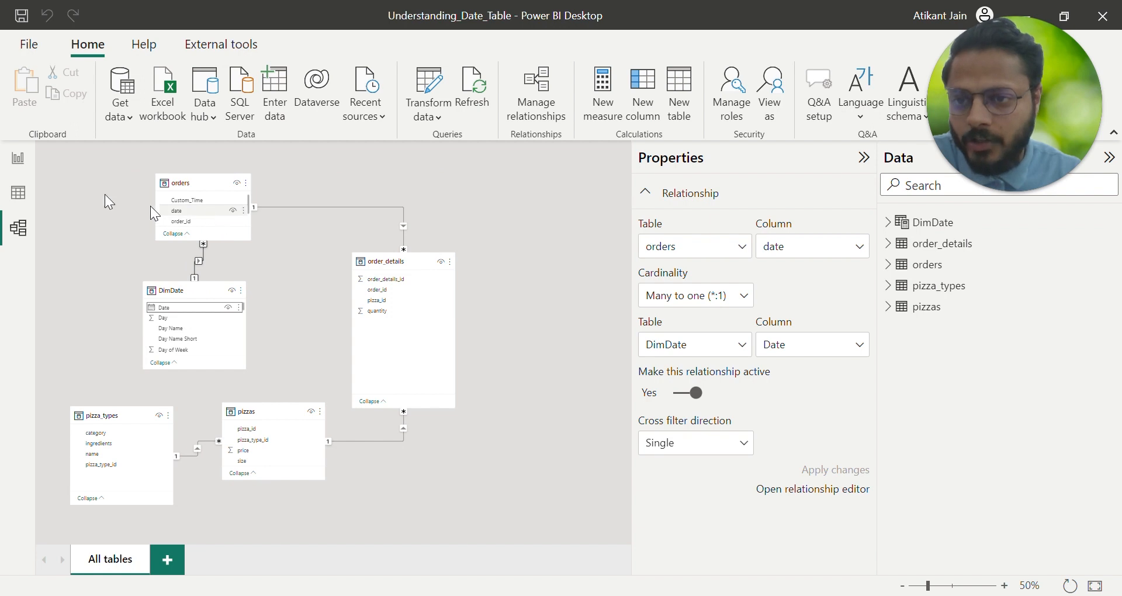
Move the empty column chart on the Pratice page to mid-canvas and fill it with DimDate's Date and order_details' quantity.
left_click(18, 158)
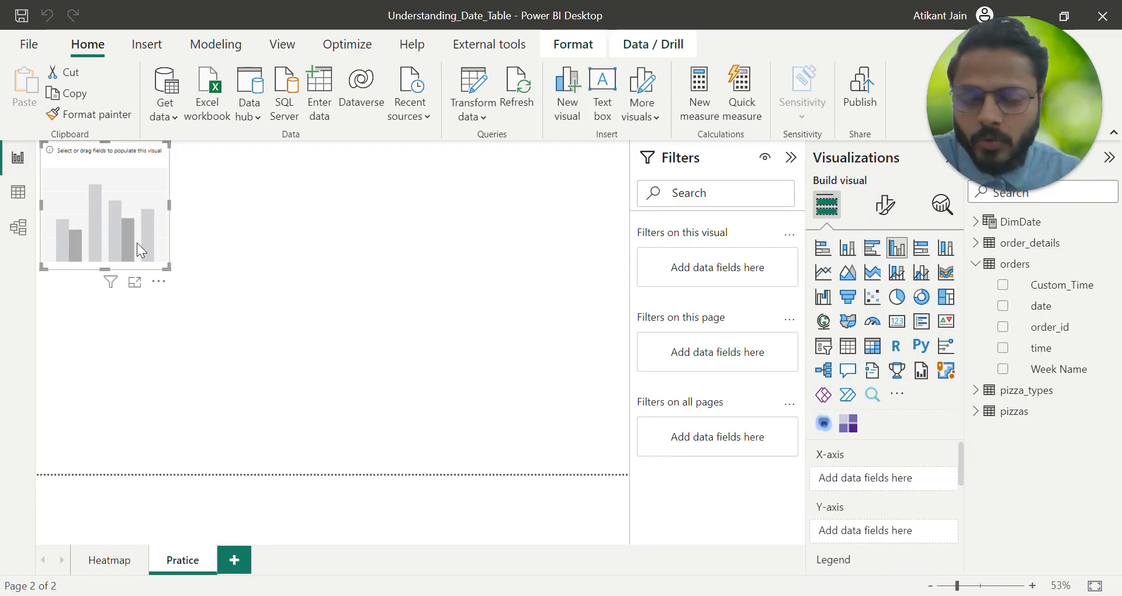
left_click_drag(137, 243, 448, 425)
left_click(976, 222)
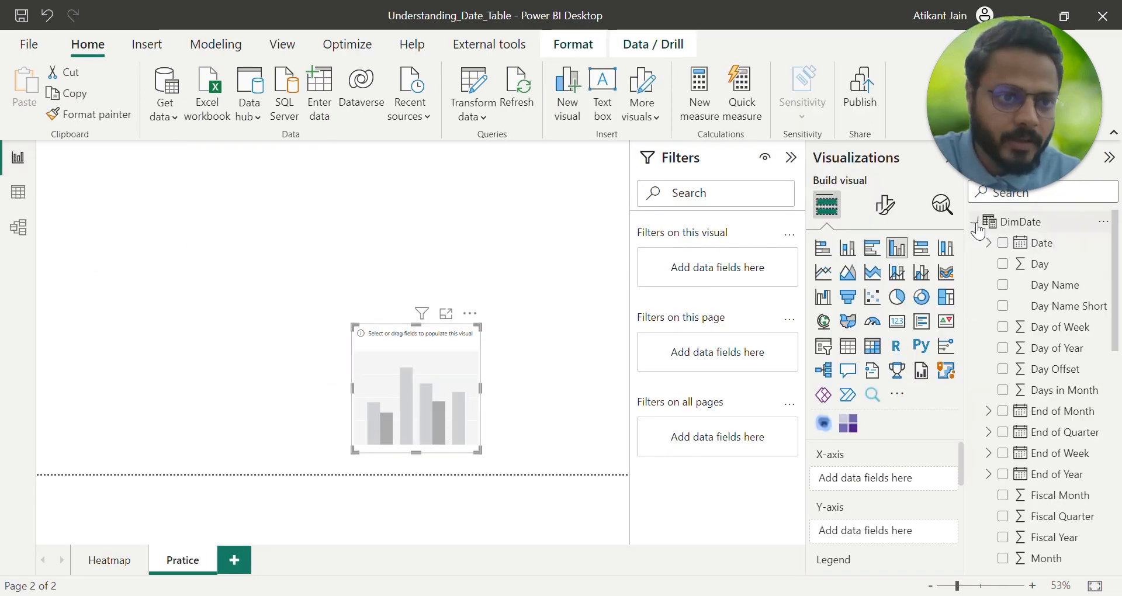
left_click(1004, 242)
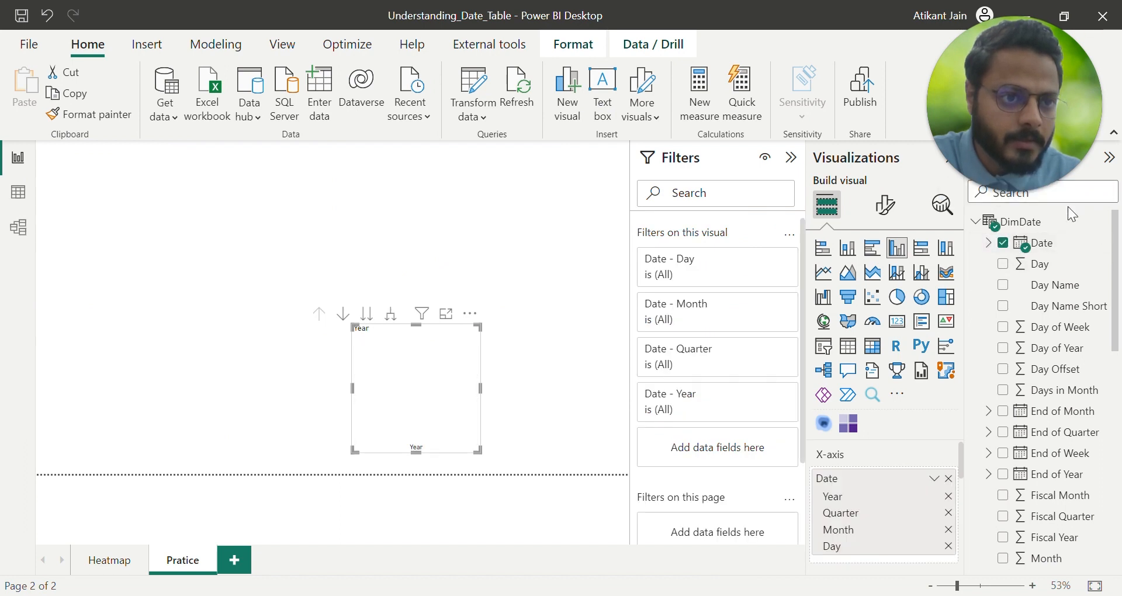
left_click(1019, 193)
type("quant")
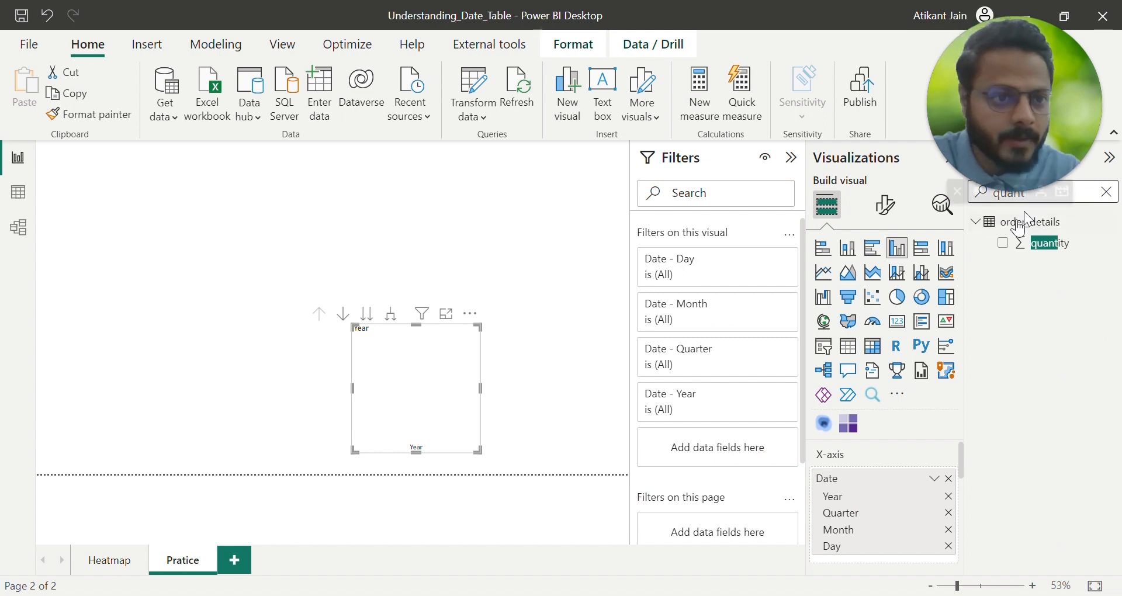
left_click(1003, 243)
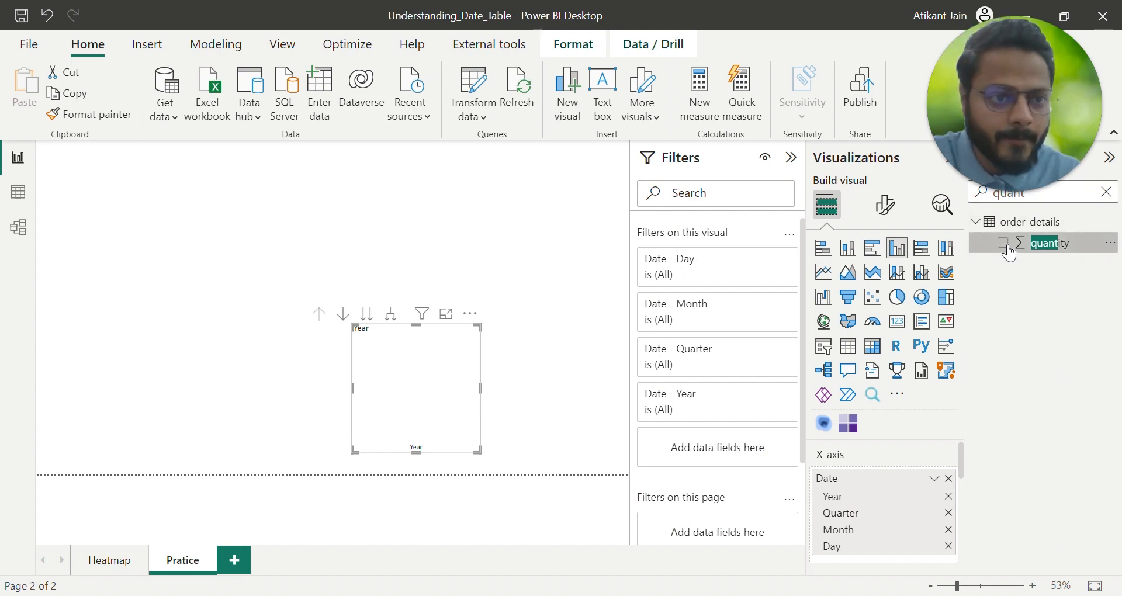
Widen the quantity chart across the canvas and expand its Date hierarchy through quarters to the month level.
left_click_drag(443, 332, 211, 318)
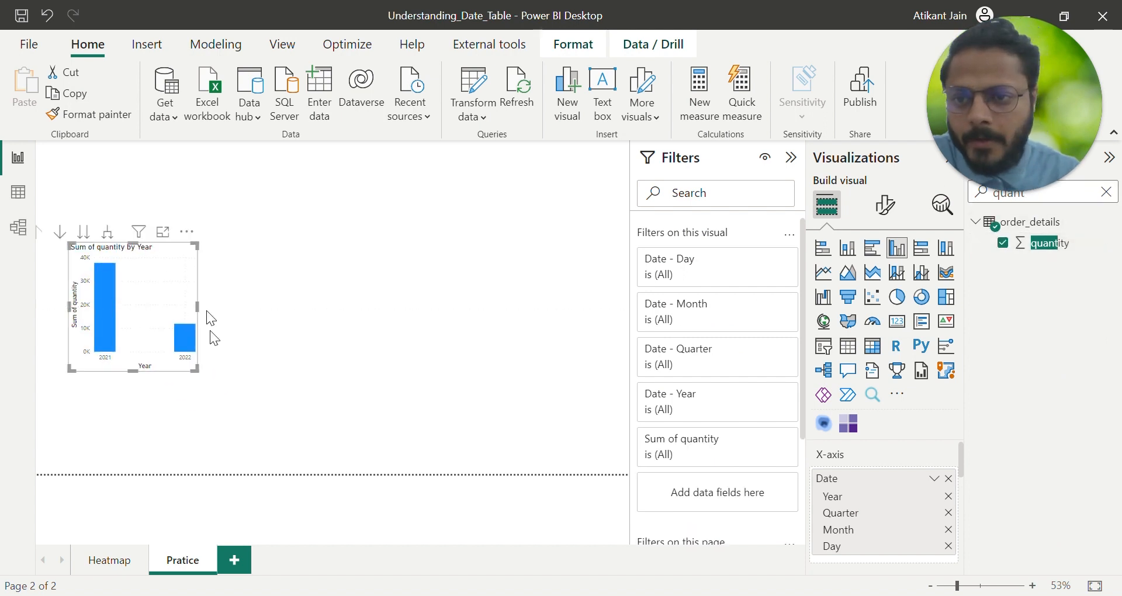
left_click(418, 392)
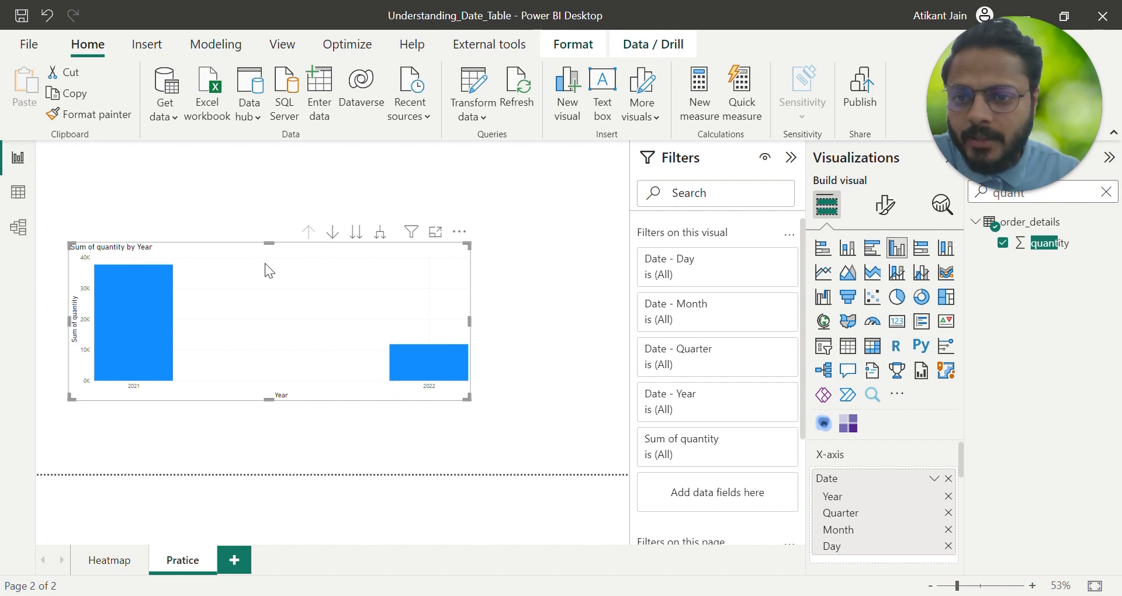
left_click_drag(265, 263, 367, 259)
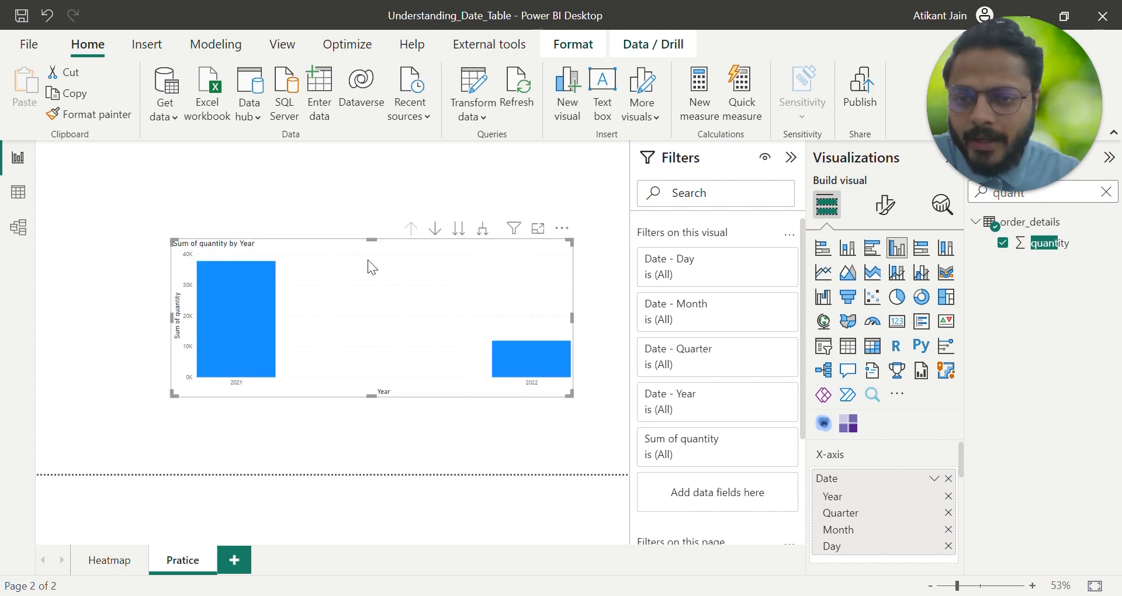
left_click(483, 231)
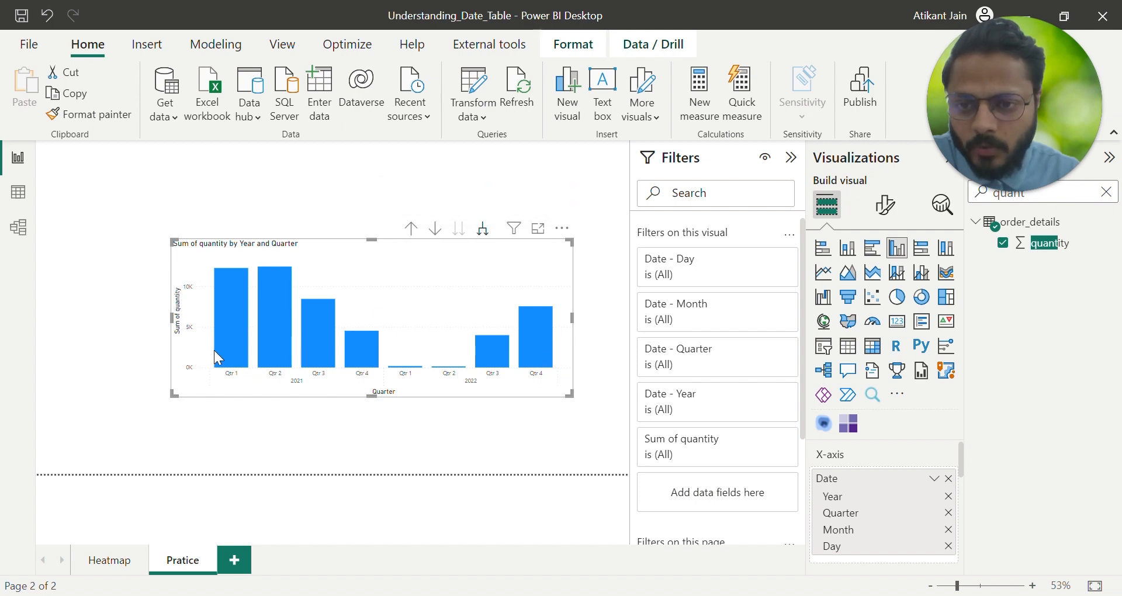
left_click(484, 231)
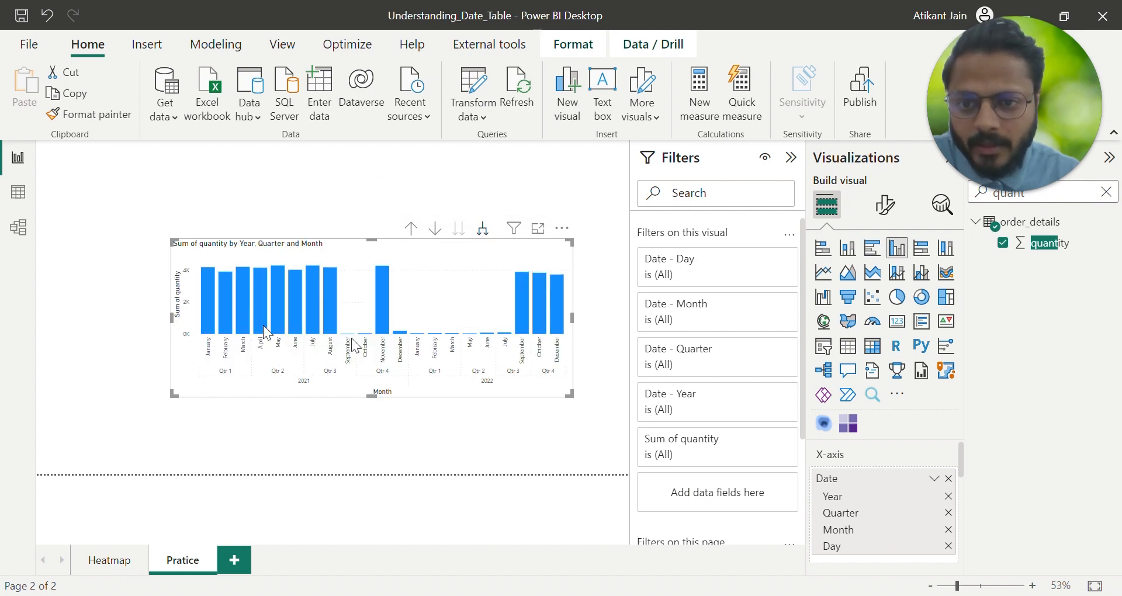
left_click_drag(440, 266, 401, 297)
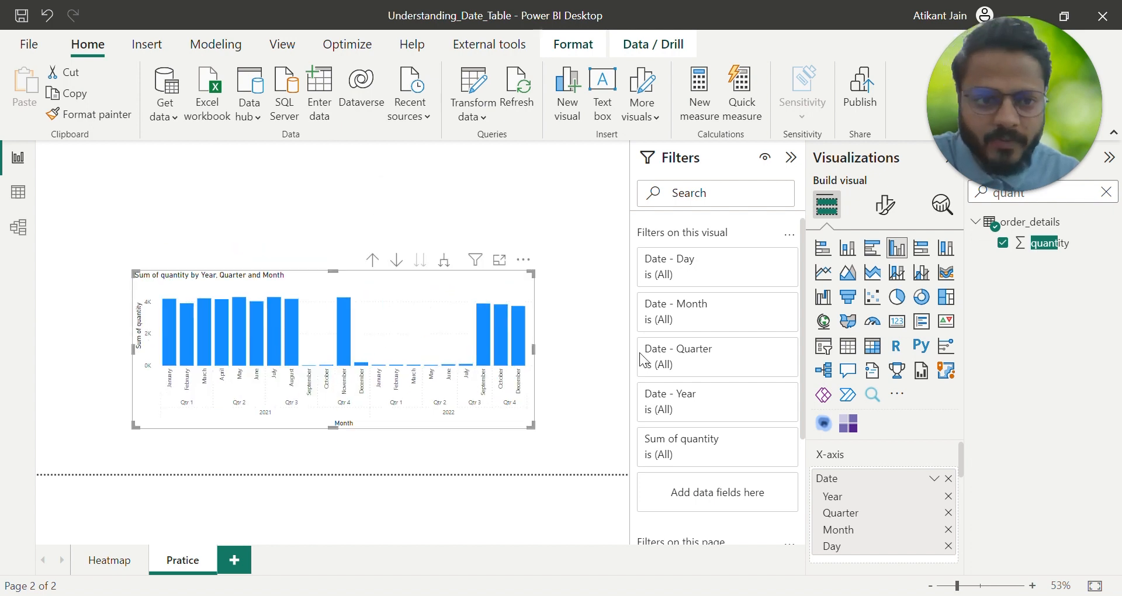
Insert a slicer above the quantity chart and assign it DimDate's Year field.
left_click(548, 198)
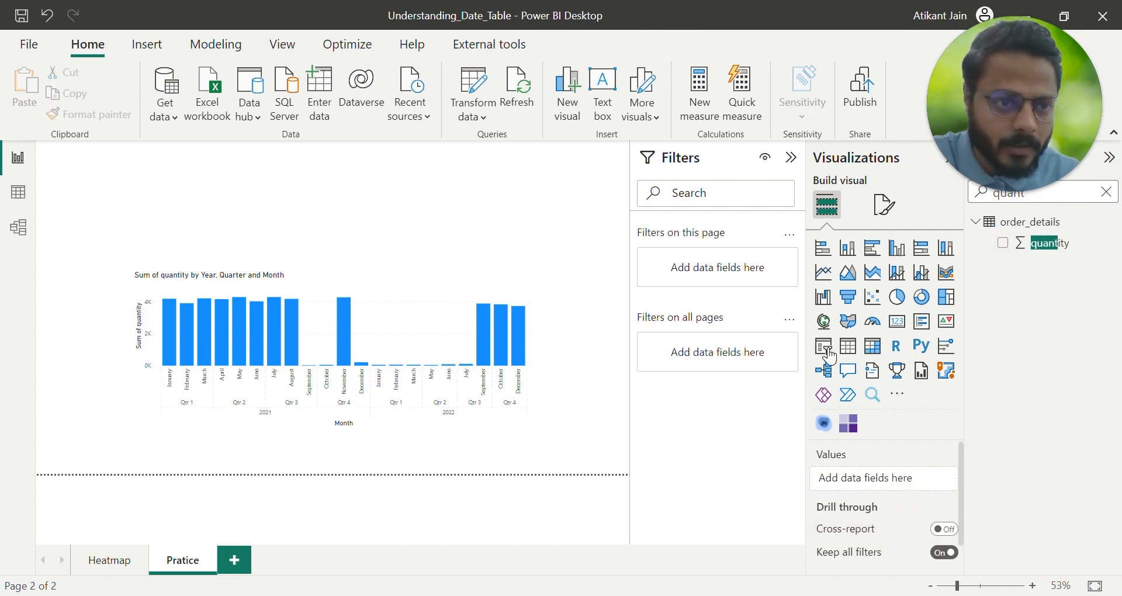
left_click(826, 348)
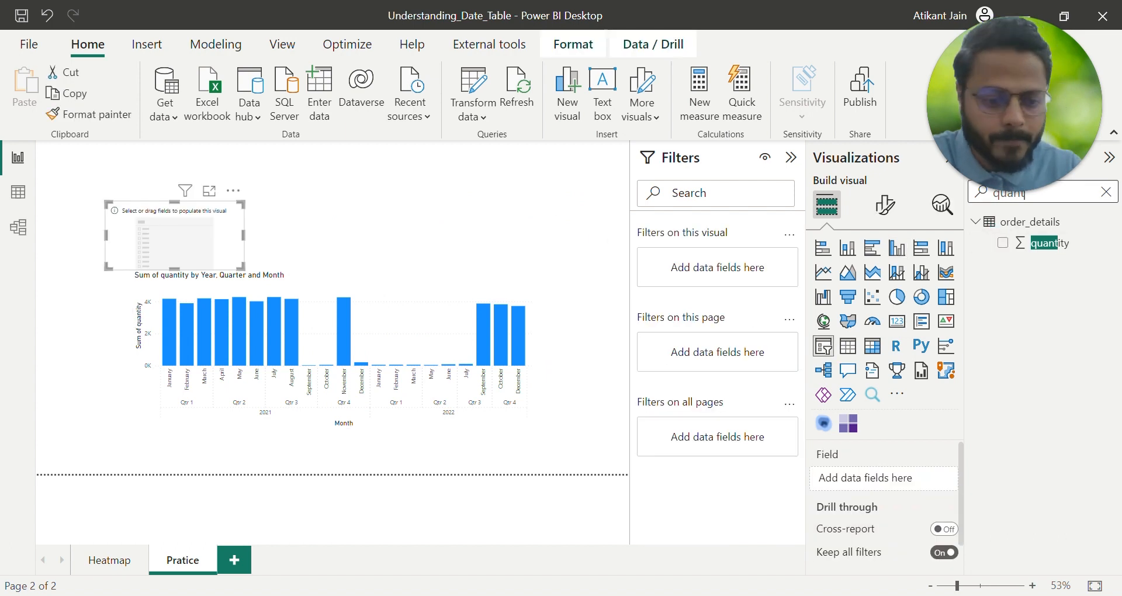
key("BackSpace")
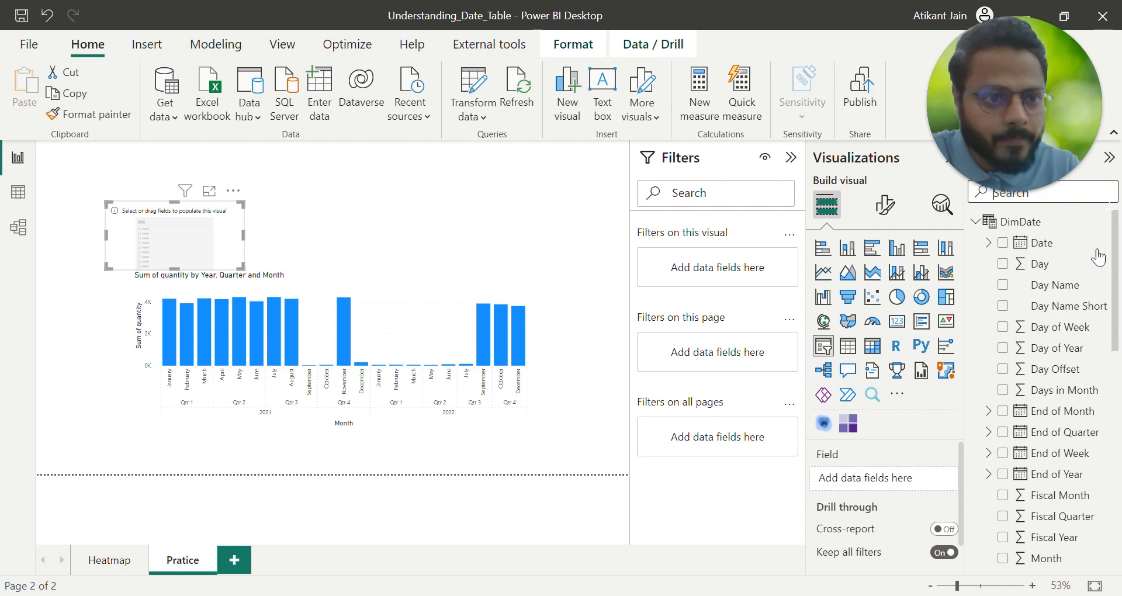
scroll(1038, 406, "down", 2)
scroll(1038, 407, "down", 2)
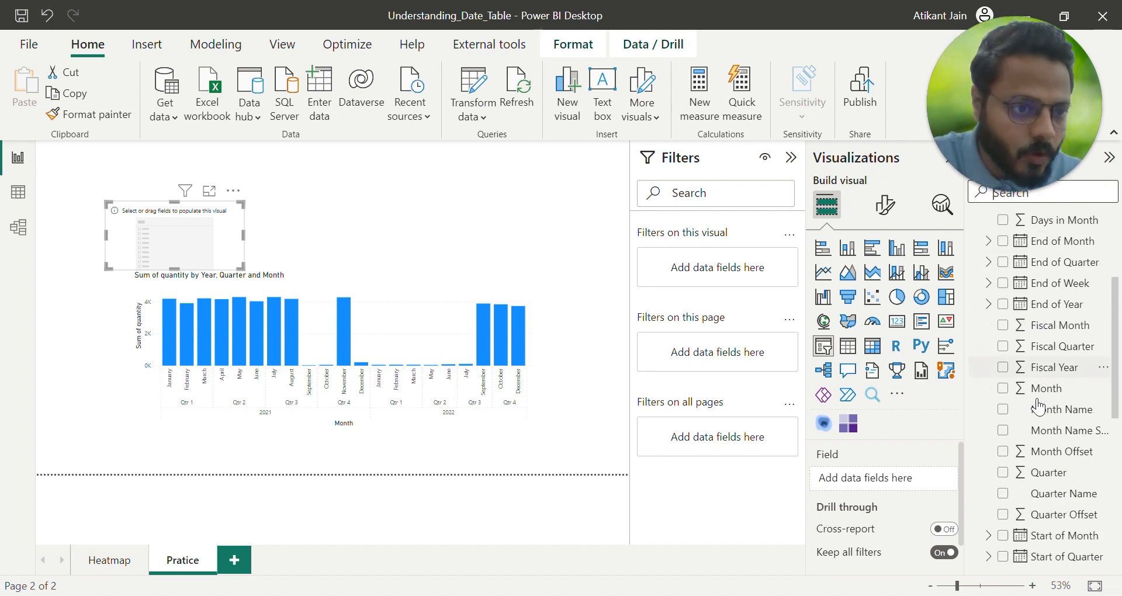
scroll(1020, 416, "down", 8)
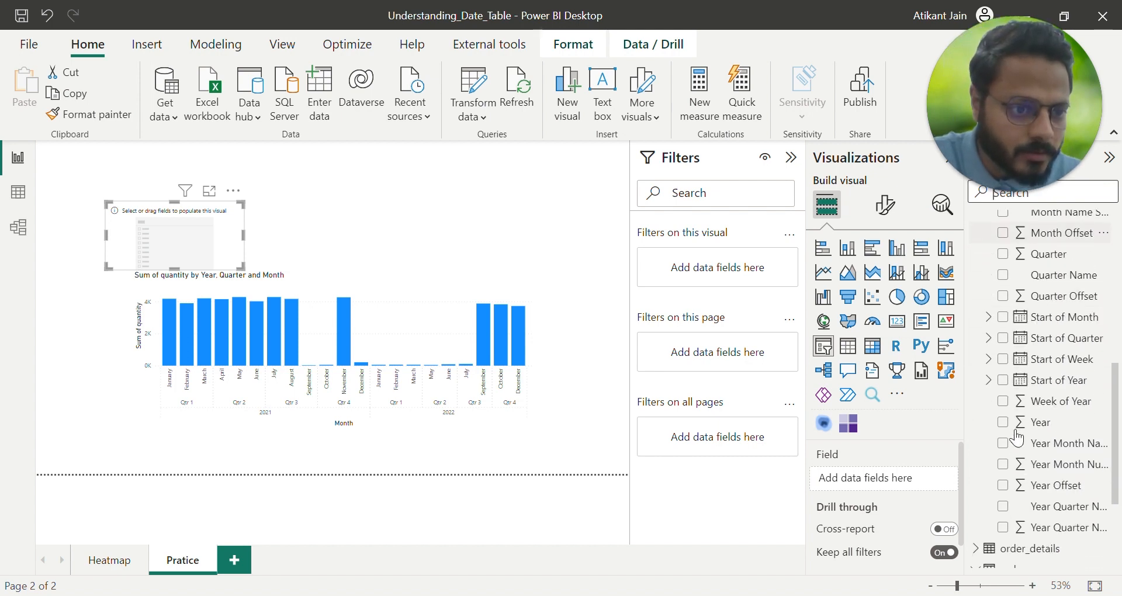
left_click(1003, 399)
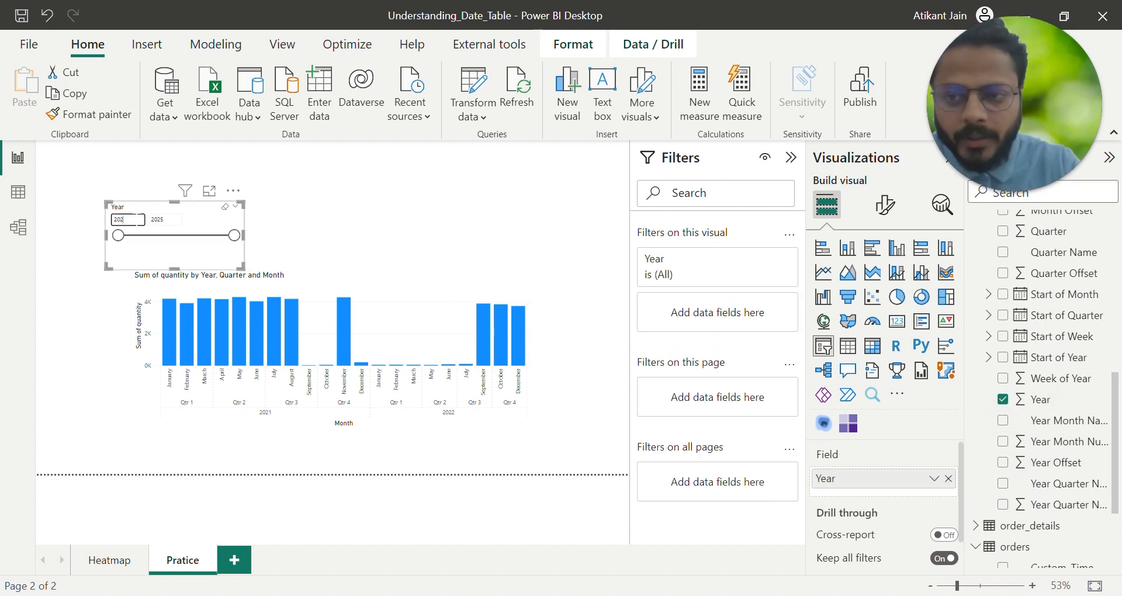
Limit the Year slicer to the range 2021 to 2021 and place it in the page's upper-left corner, clear of the chart.
key("Tab")
type("2021")
key("Return")
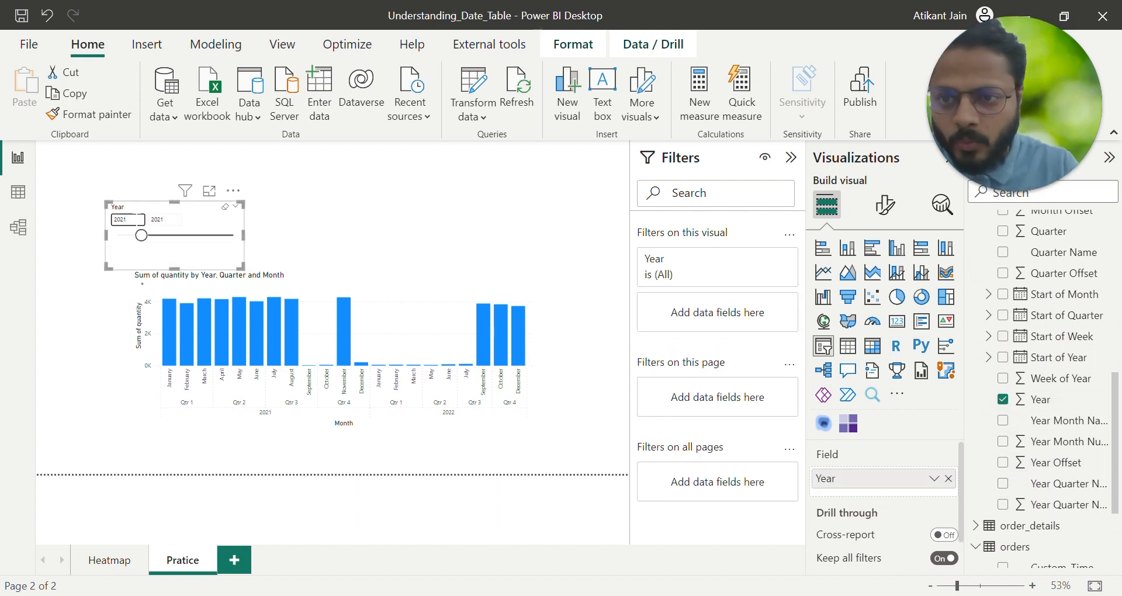
left_click_drag(195, 218, 120, 169)
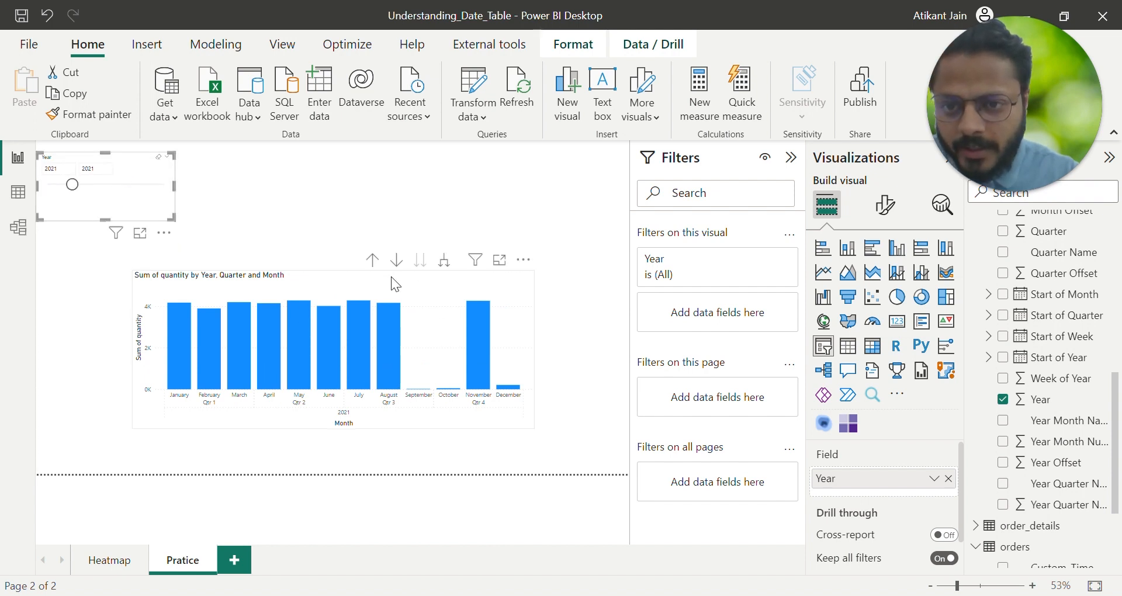
left_click_drag(391, 279, 402, 285)
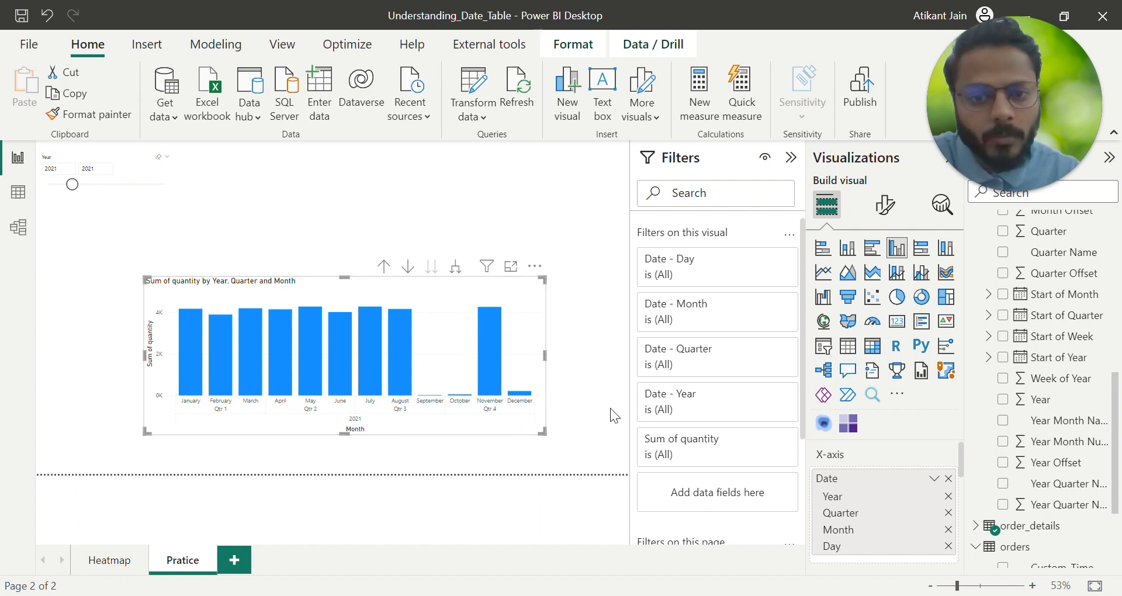
left_click_drag(404, 280, 381, 268)
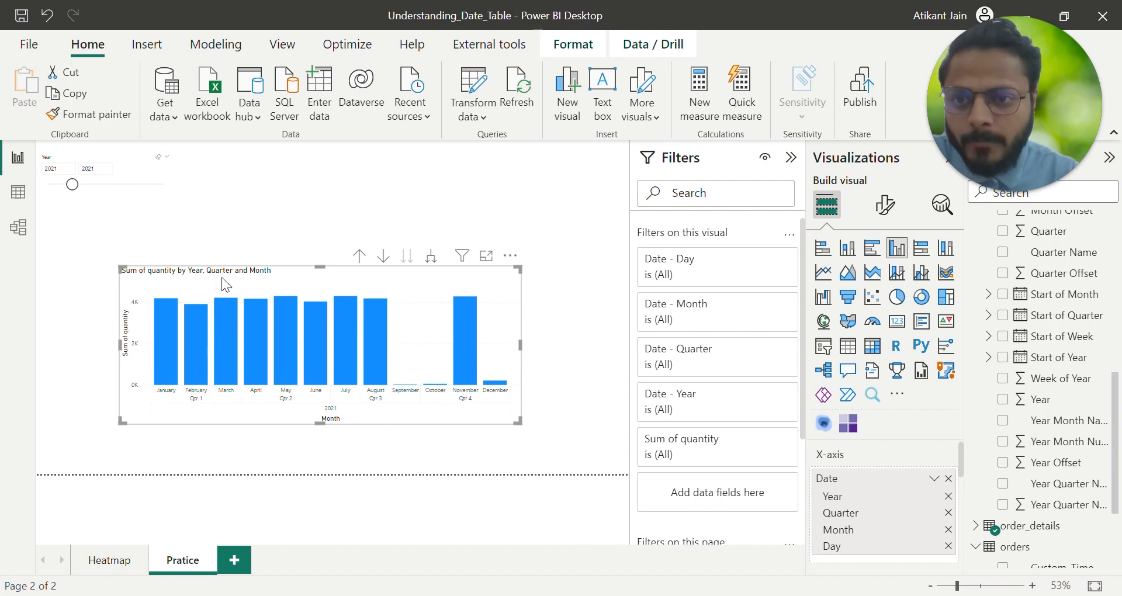
Remove the Date hierarchy from the quantity chart's X-axis and add DimDate's Fiscal Month field to the chart.
left_click(27, 203)
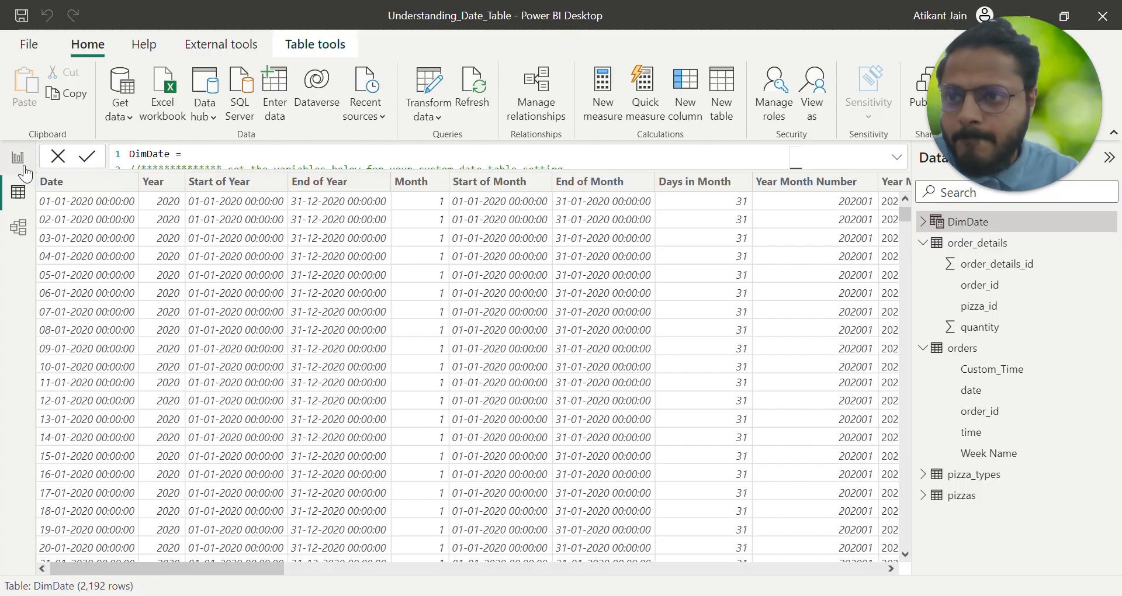
left_click(24, 166)
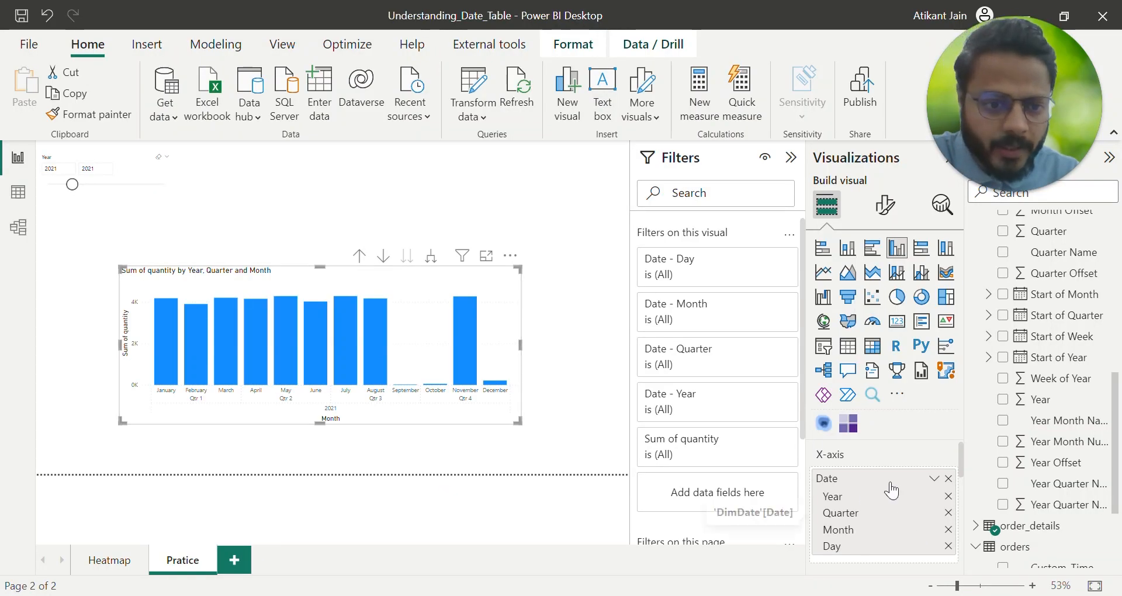
type("fo")
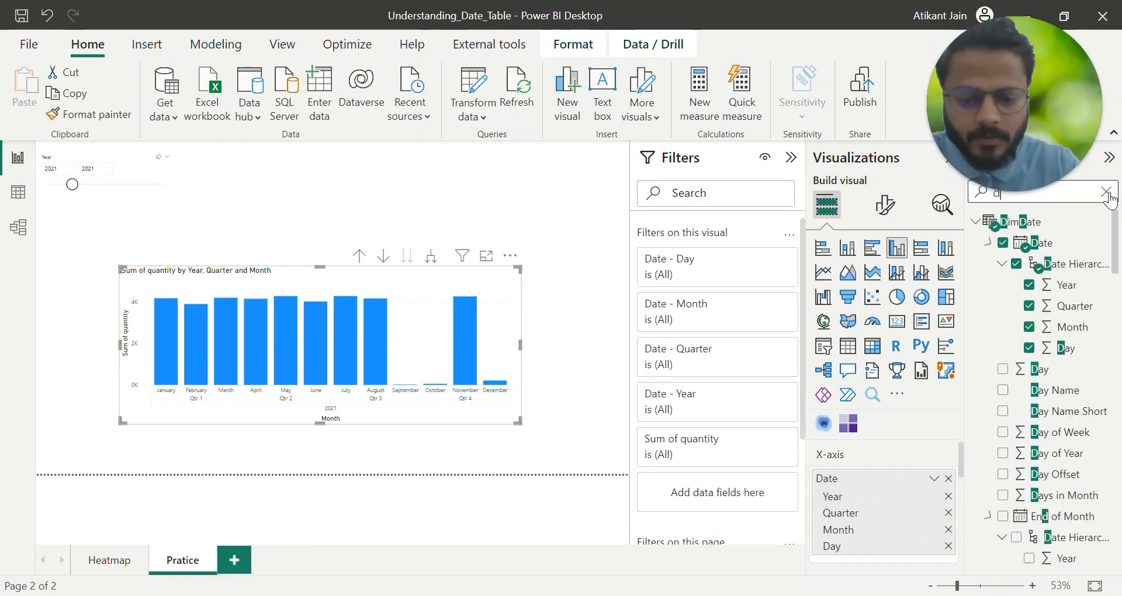
key("BackSpace")
type("iscal")
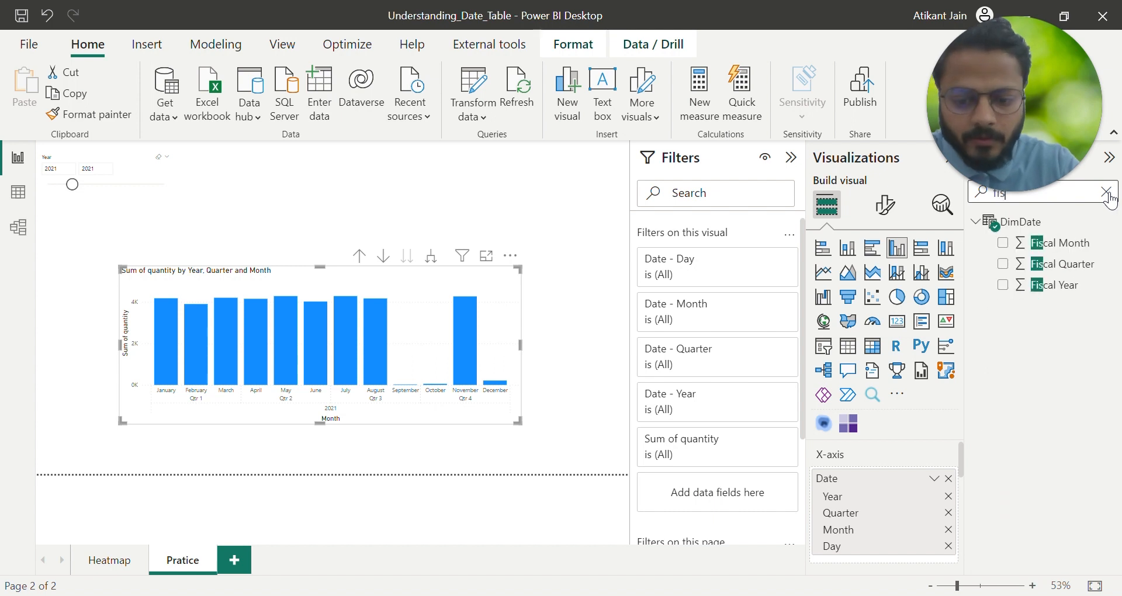
left_click(948, 478)
left_click(1004, 243)
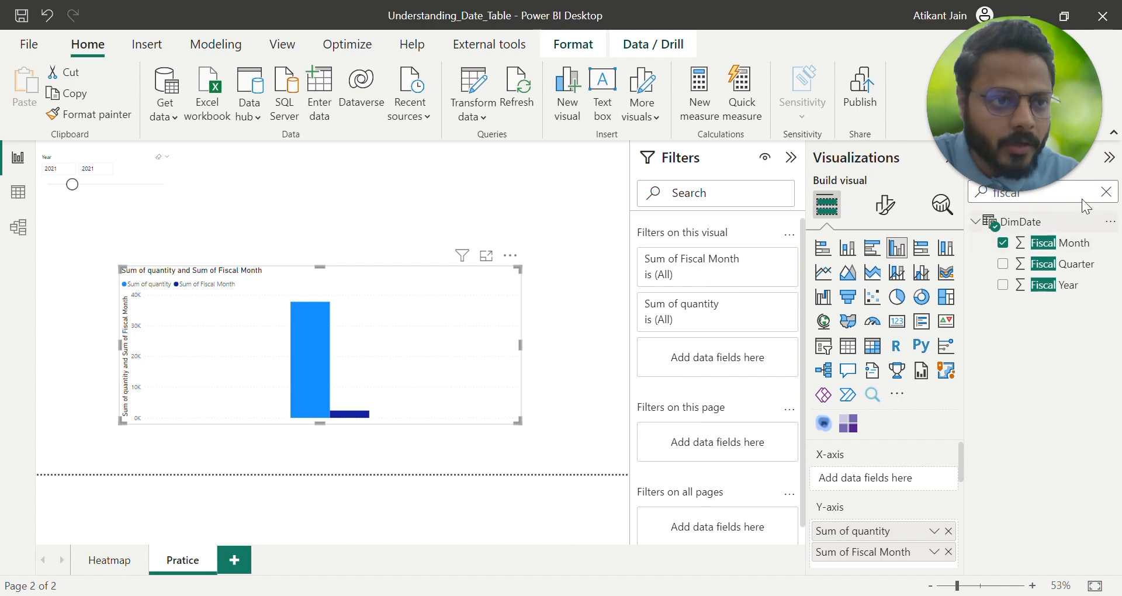
Put DimDate's Month Name Short on the chart's X-axis and remove Sum of Fiscal Month from its Y-axis.
left_click(1106, 192)
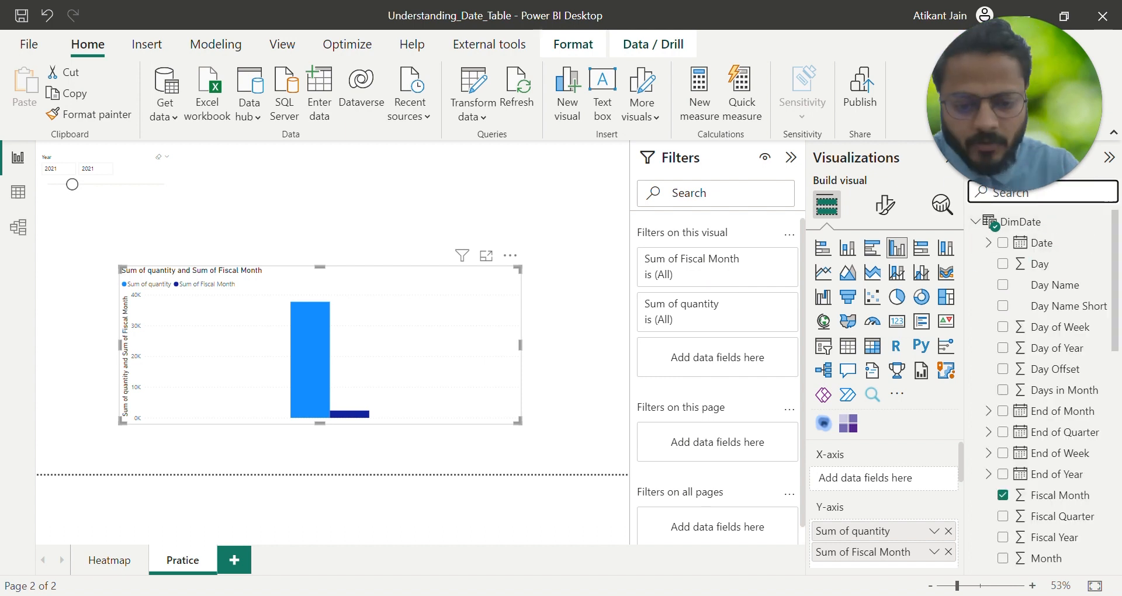
type("month s")
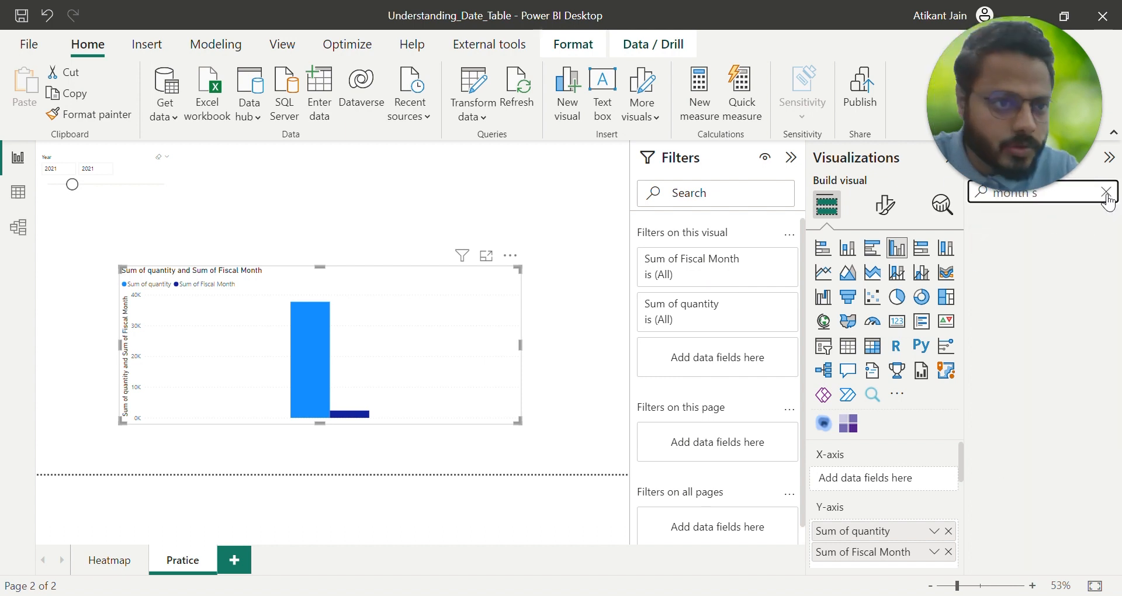
key("BackSpace")
key("BackSpace")
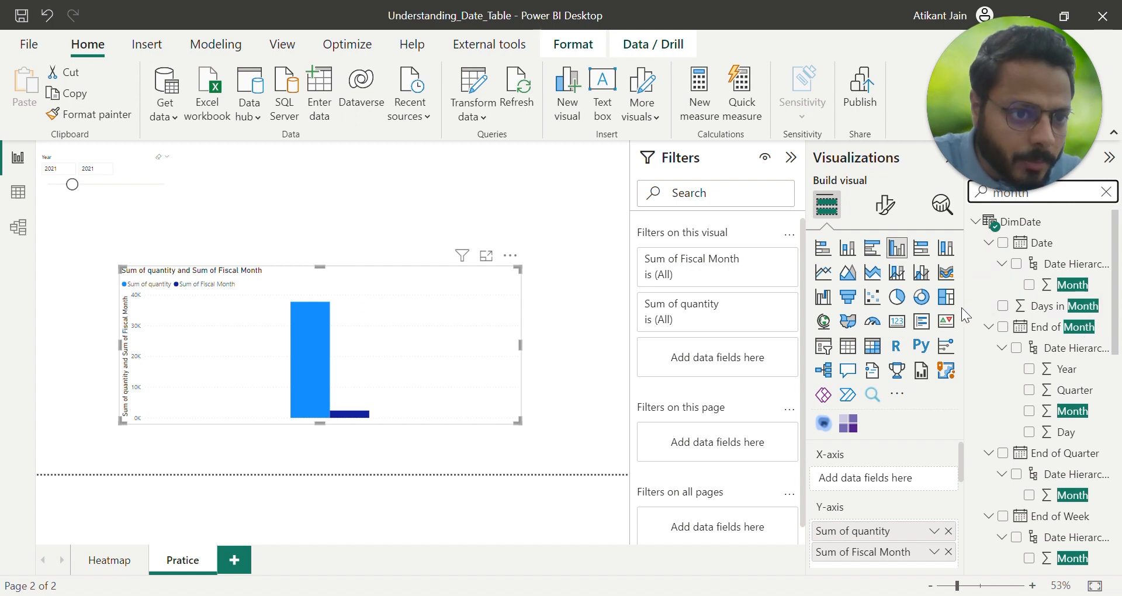
left_click_drag(965, 307, 899, 308)
scroll(1035, 452, "down", 5)
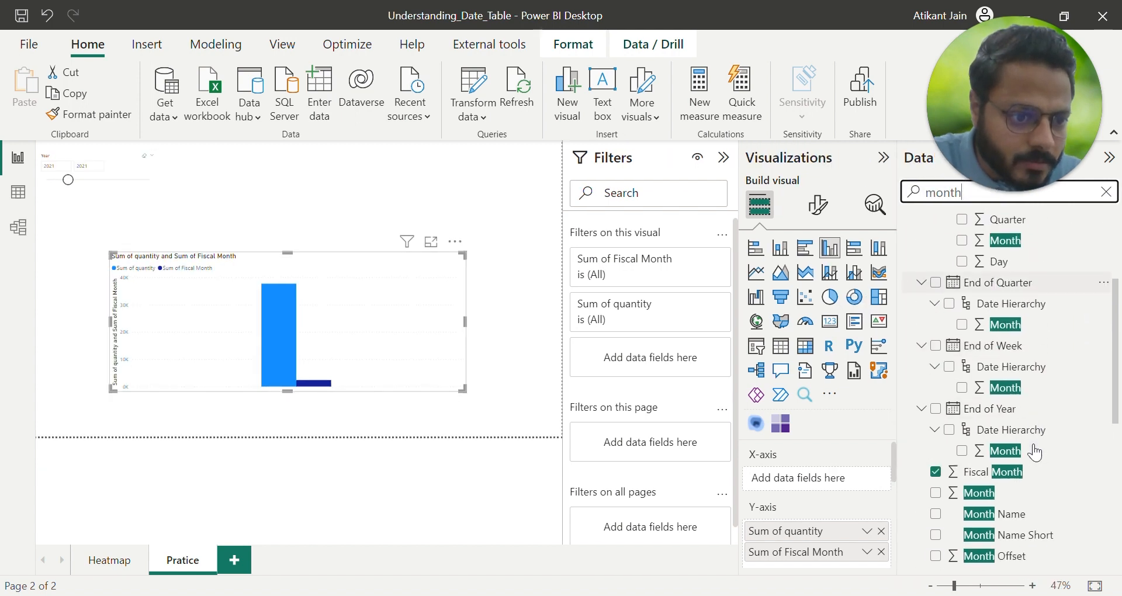
scroll(1035, 451, "down", 1)
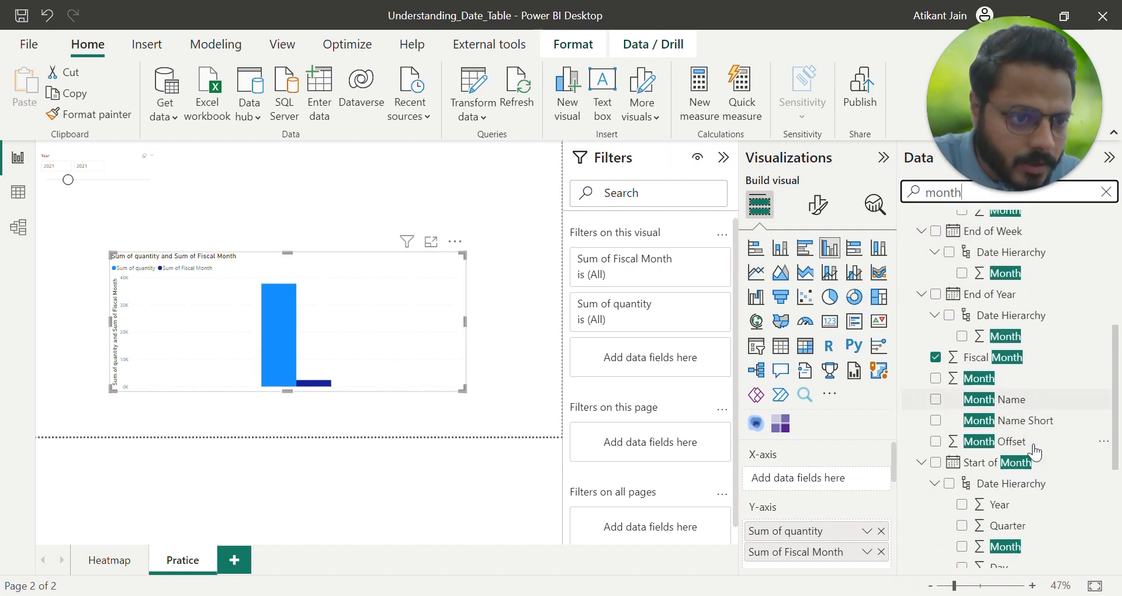
left_click(936, 421)
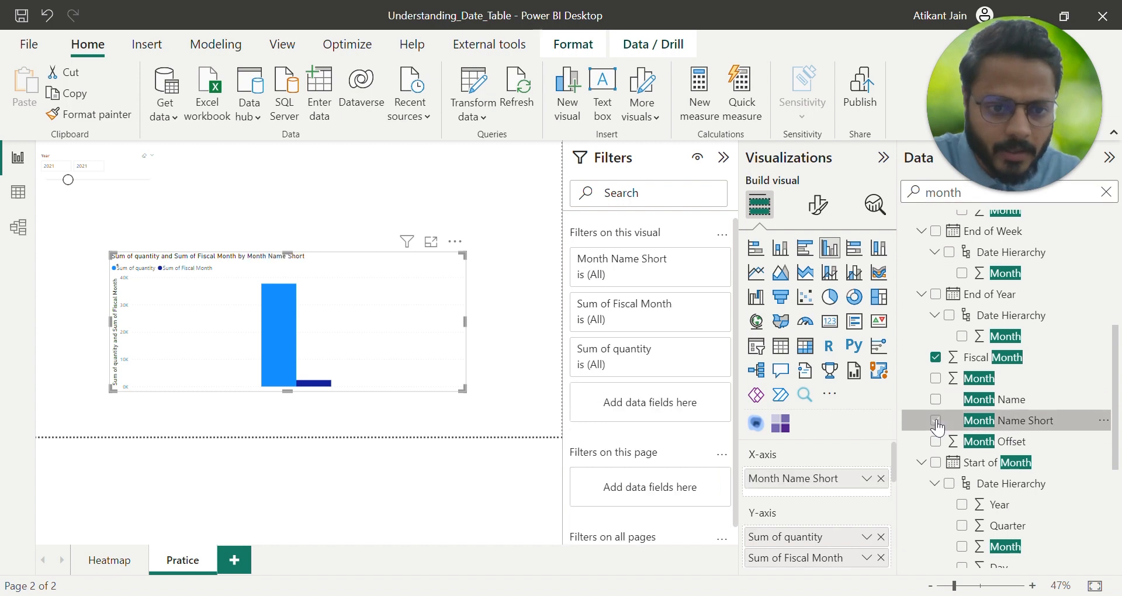
left_click(883, 558)
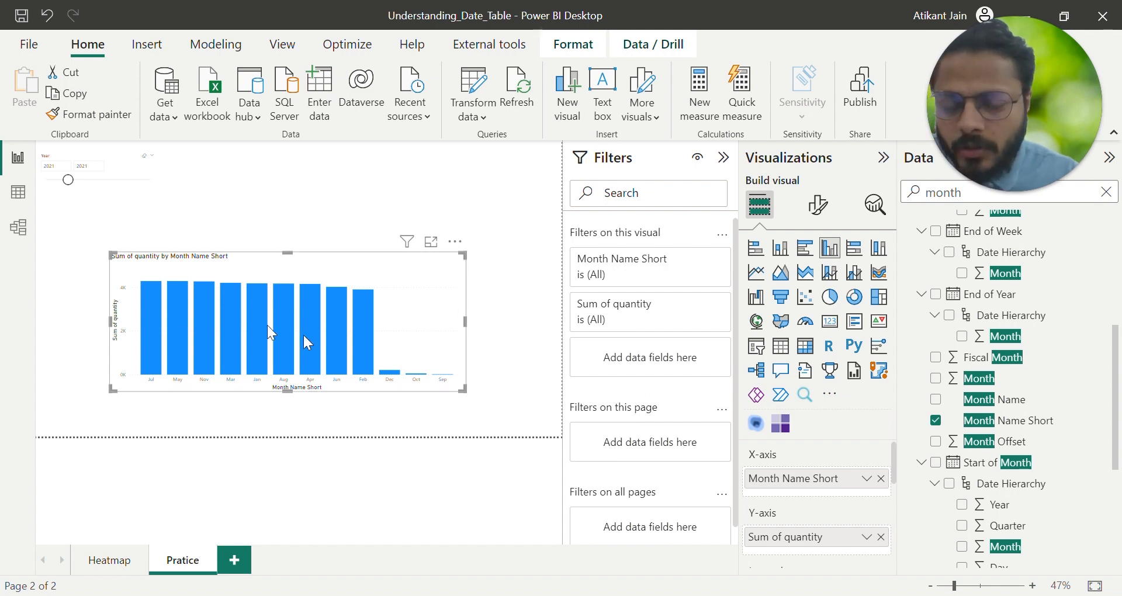
Set the _startOfFiscalYear variable in the DimDate table formula to 4 and commit the formula.
left_click(18, 193)
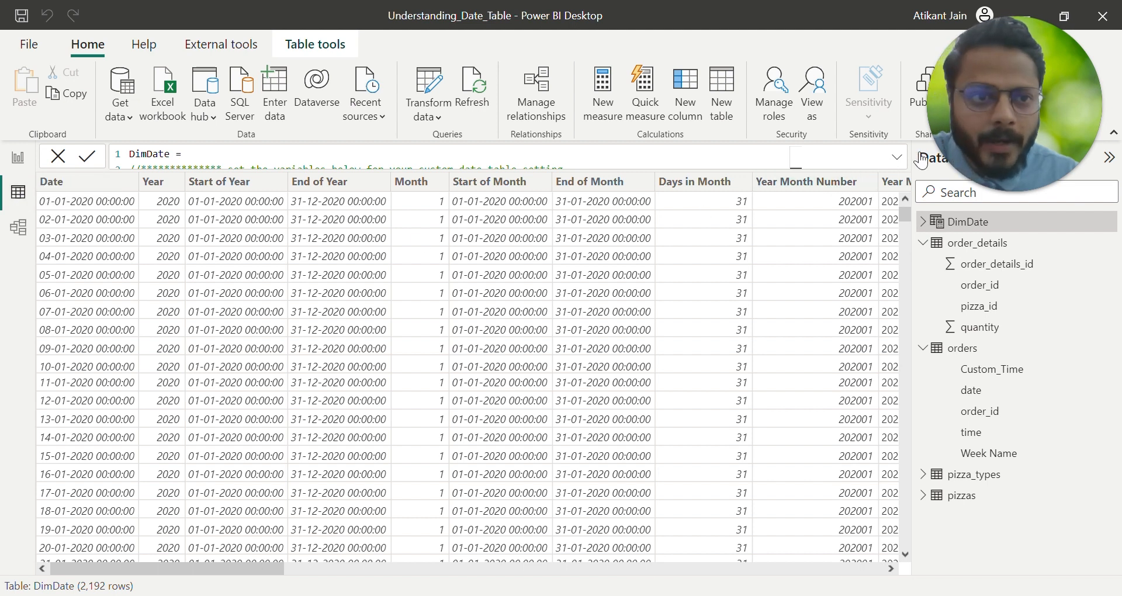
left_click(897, 159)
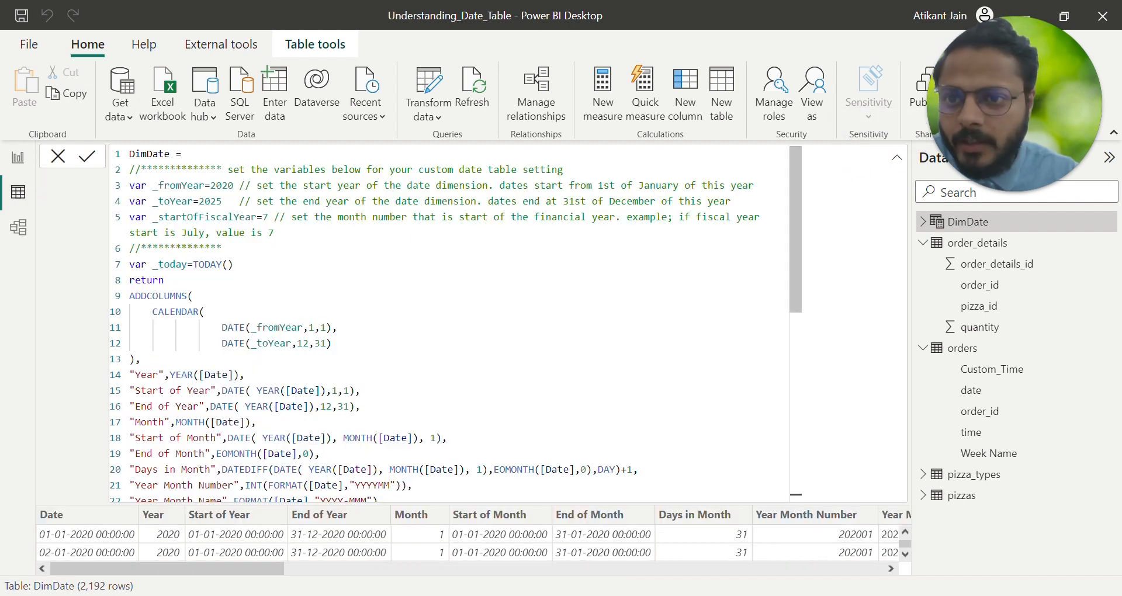
double_click(170, 217)
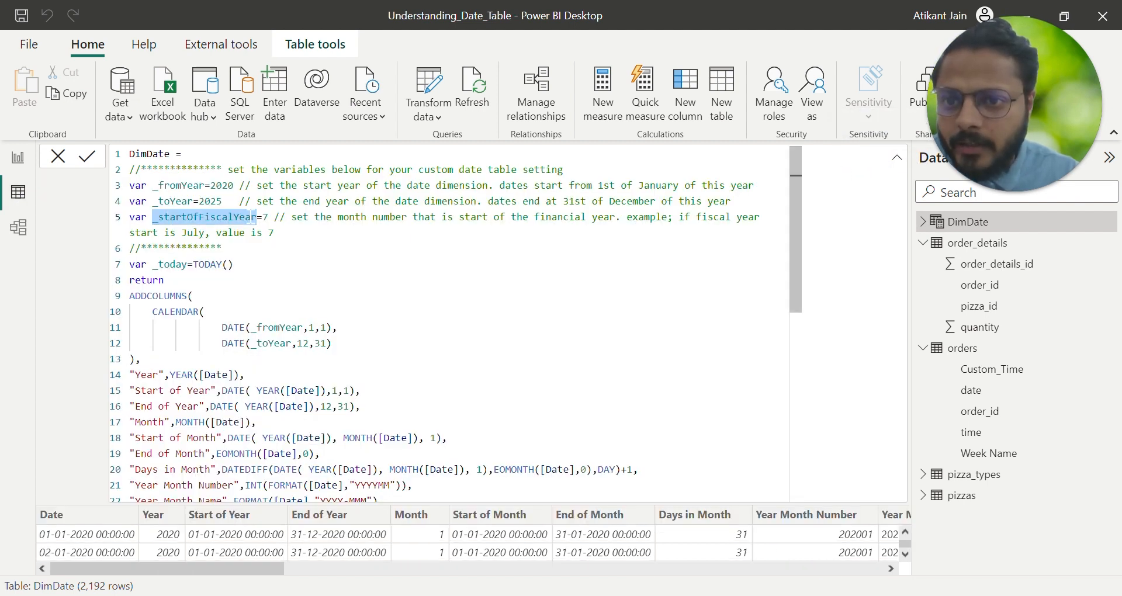
left_click(263, 217)
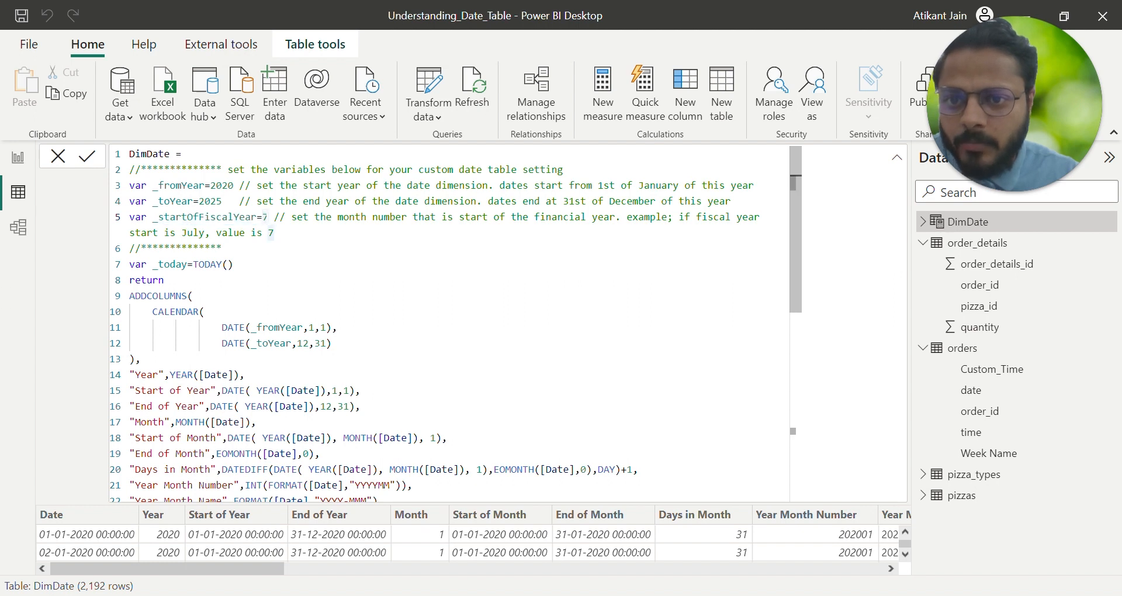
key("BackSpace")
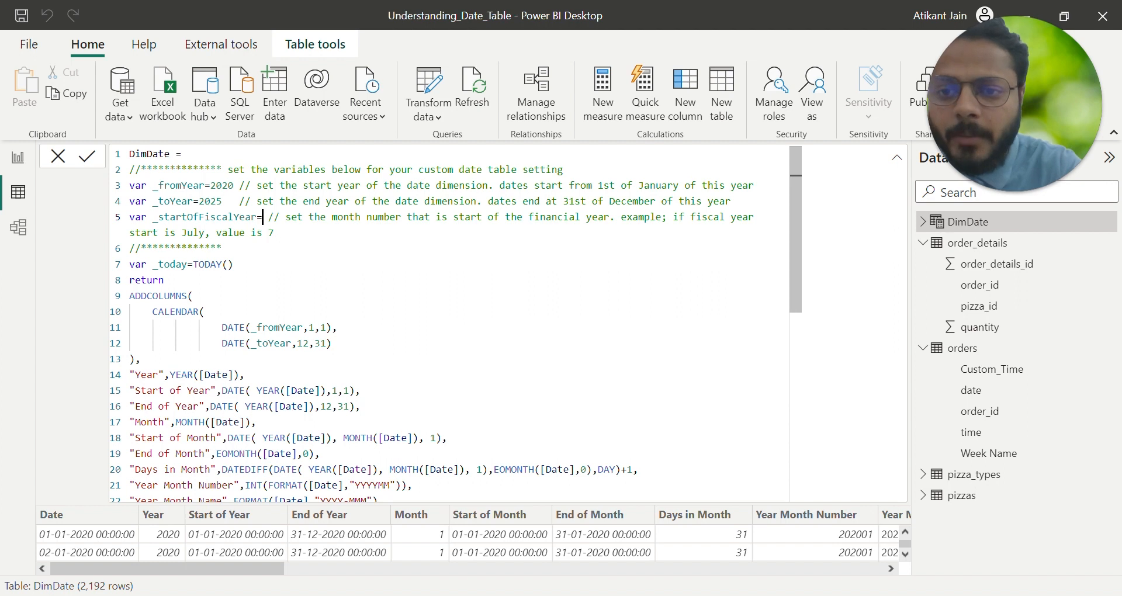
type("4")
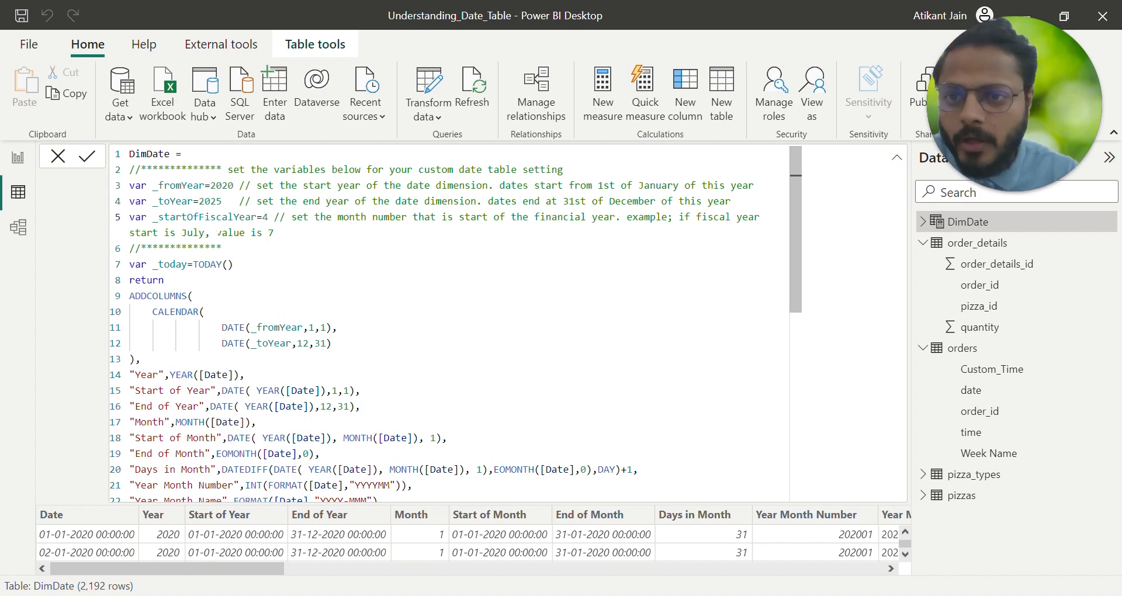
left_click(89, 159)
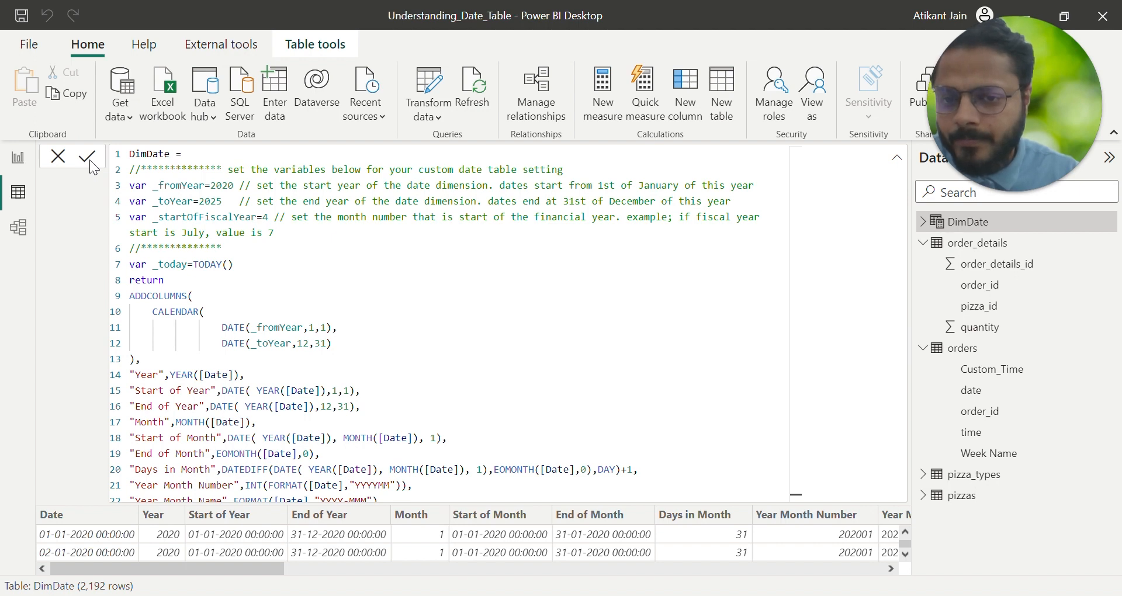
left_click(18, 157)
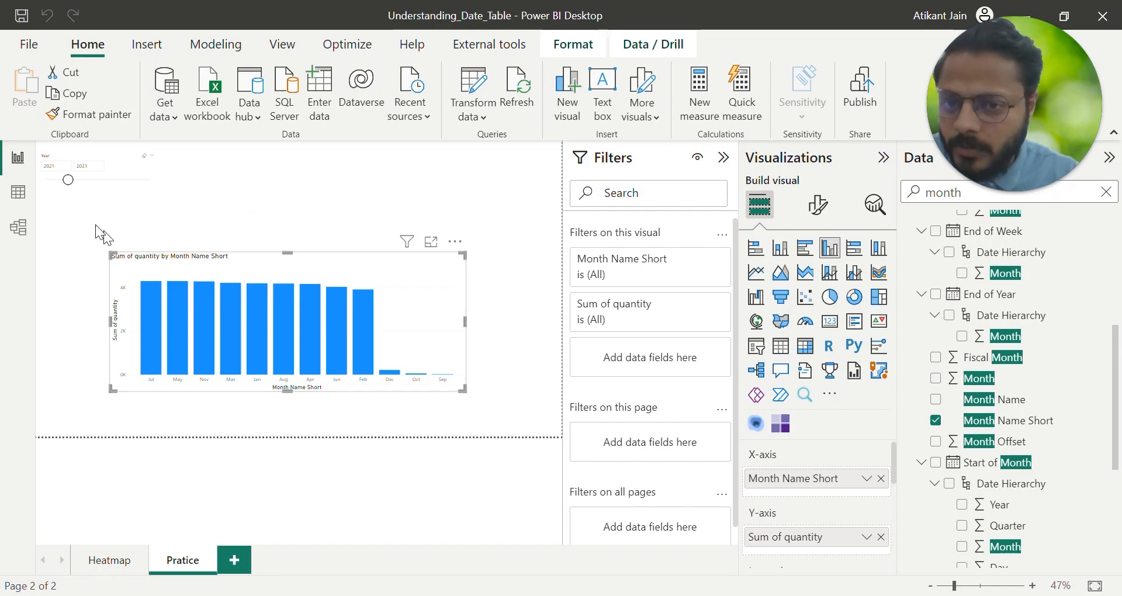
Sort DimDate's Month Name Short column by the Fiscal Month column.
left_click(18, 192)
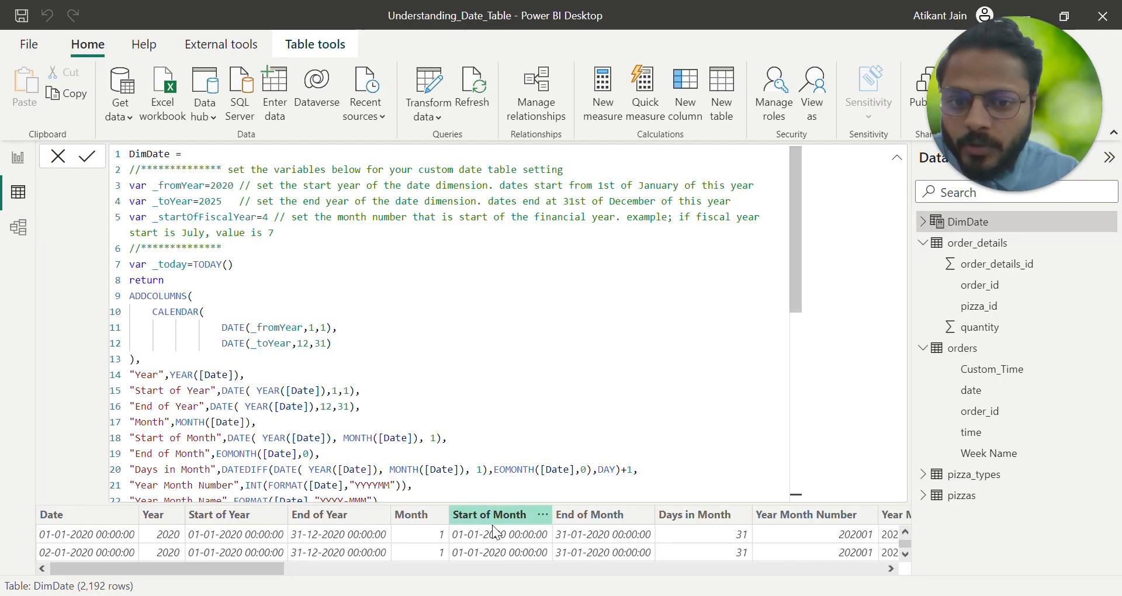
scroll(601, 527, "right", 5)
scroll(604, 534, "right", 6)
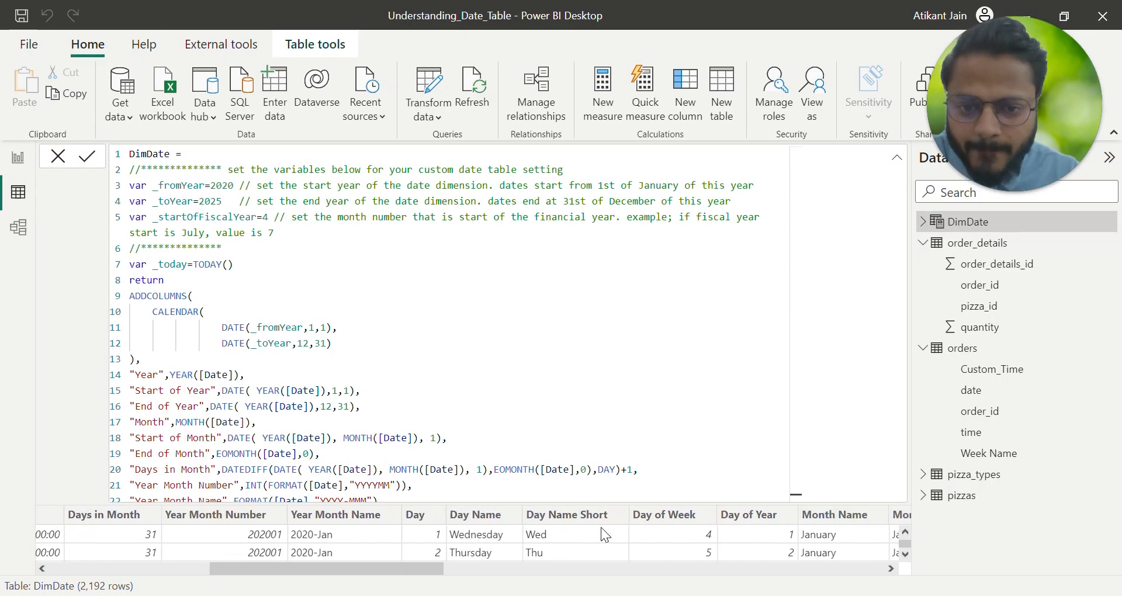
left_click(601, 524)
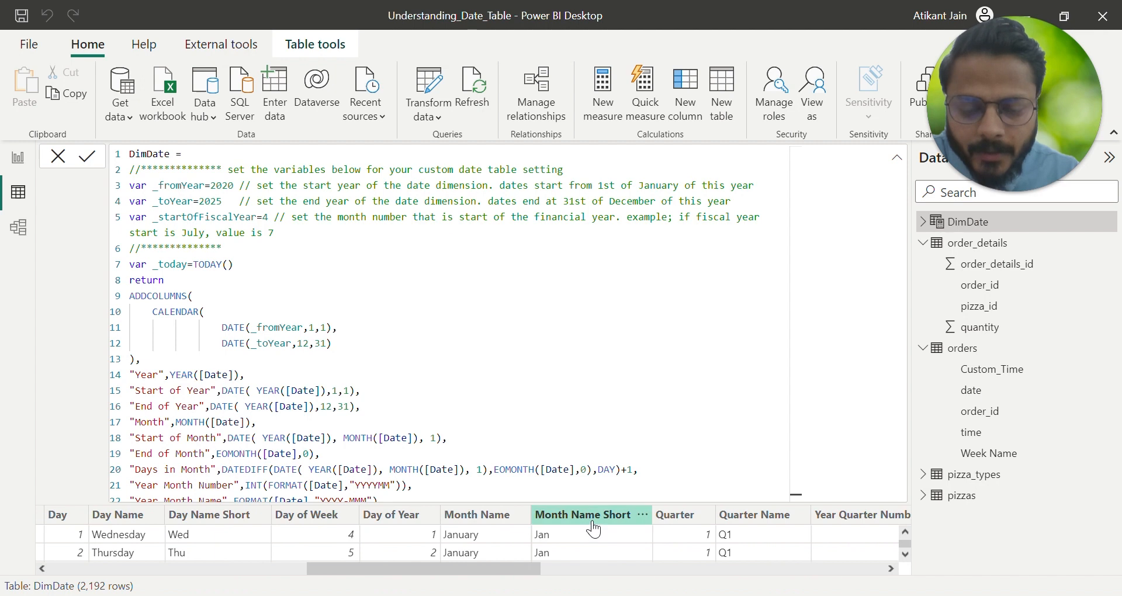
left_click(896, 162)
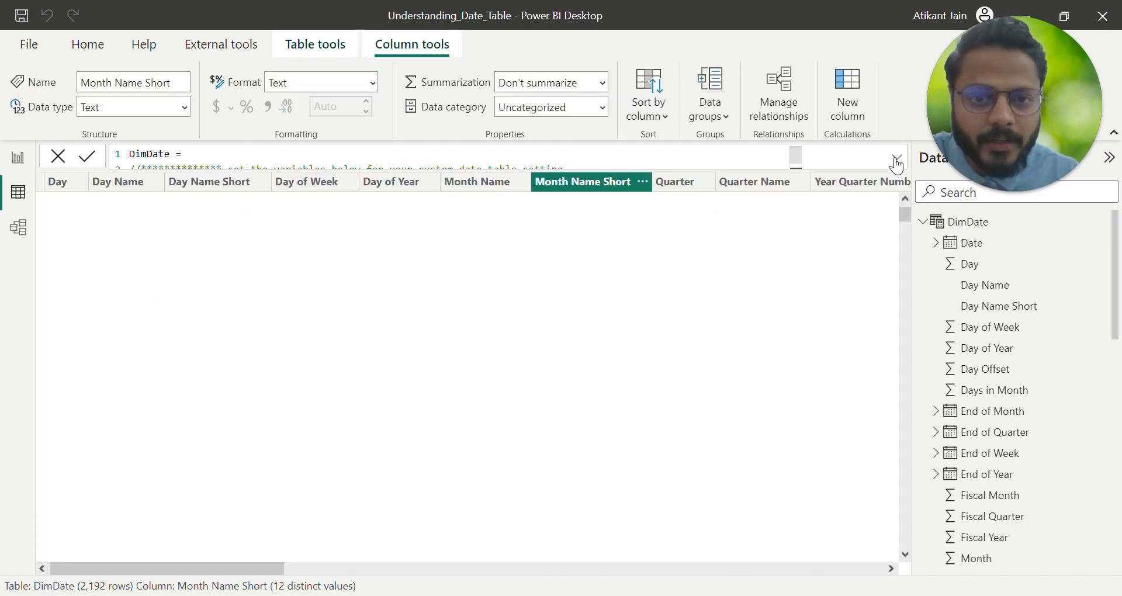
scroll(676, 275, "right", 4)
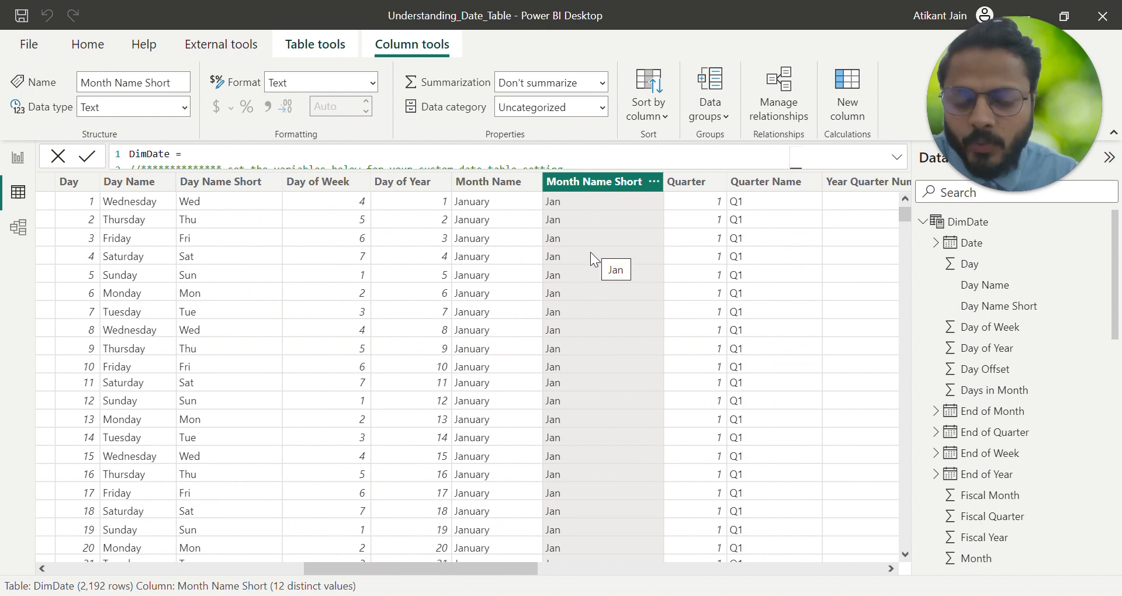
scroll(591, 256, "right", 2)
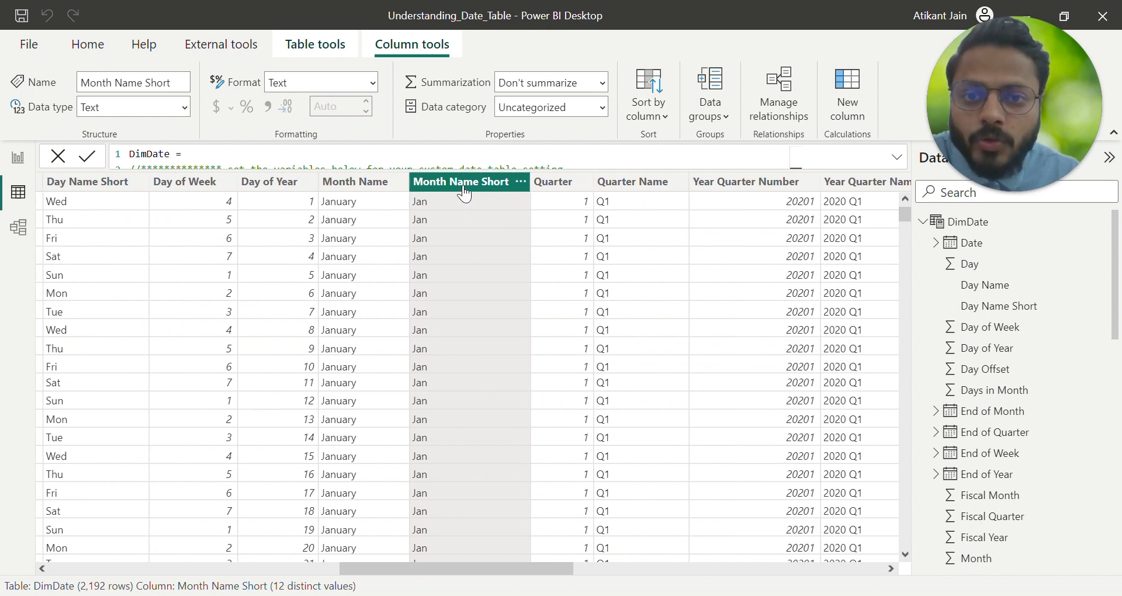
left_click(645, 103)
scroll(668, 379, "down", 4)
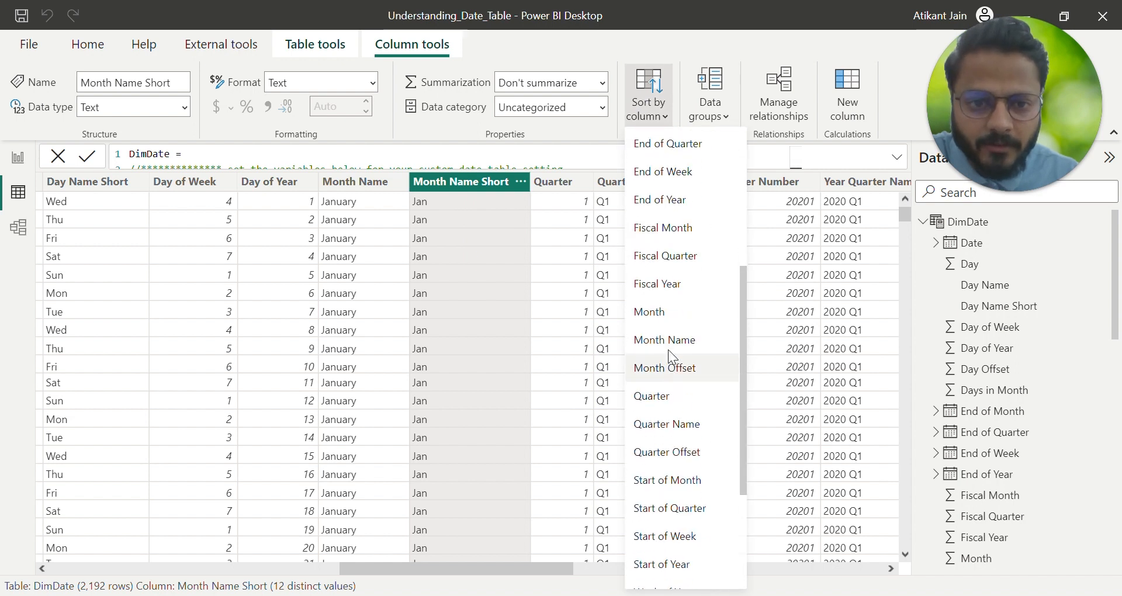
left_click(660, 230)
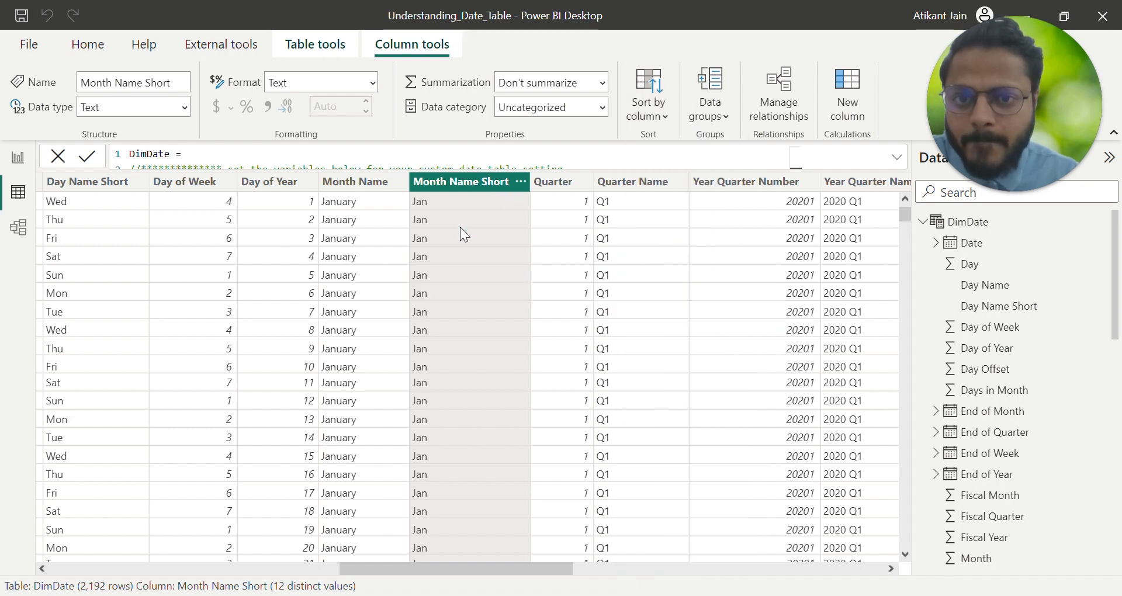
Sort the quantity chart's axis on the report page by Month Name Short in ascending order.
left_click(12, 158)
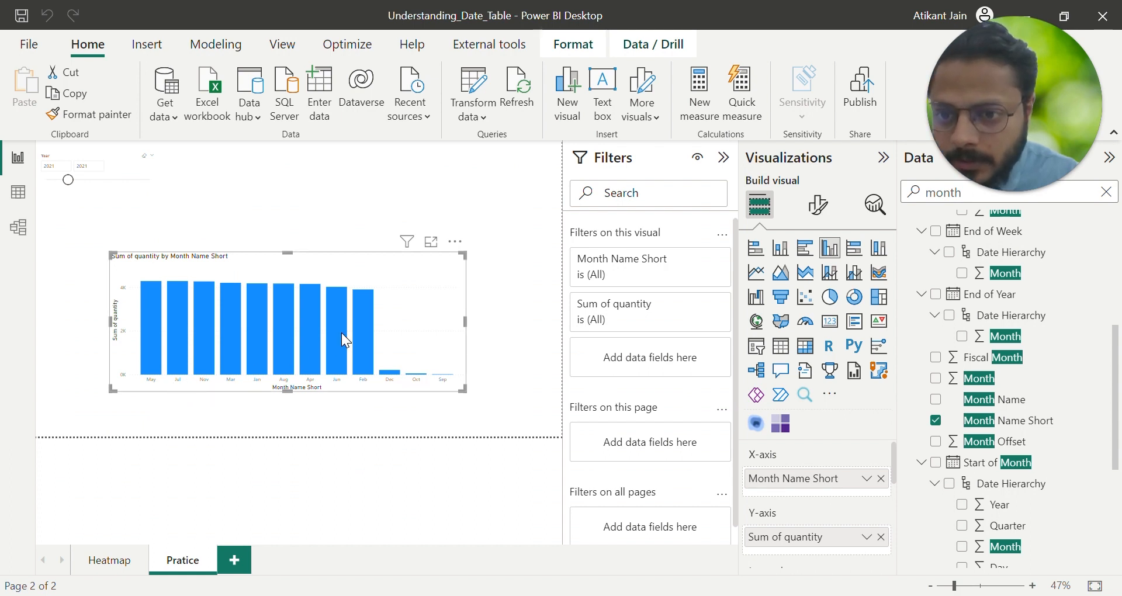
left_click(456, 241)
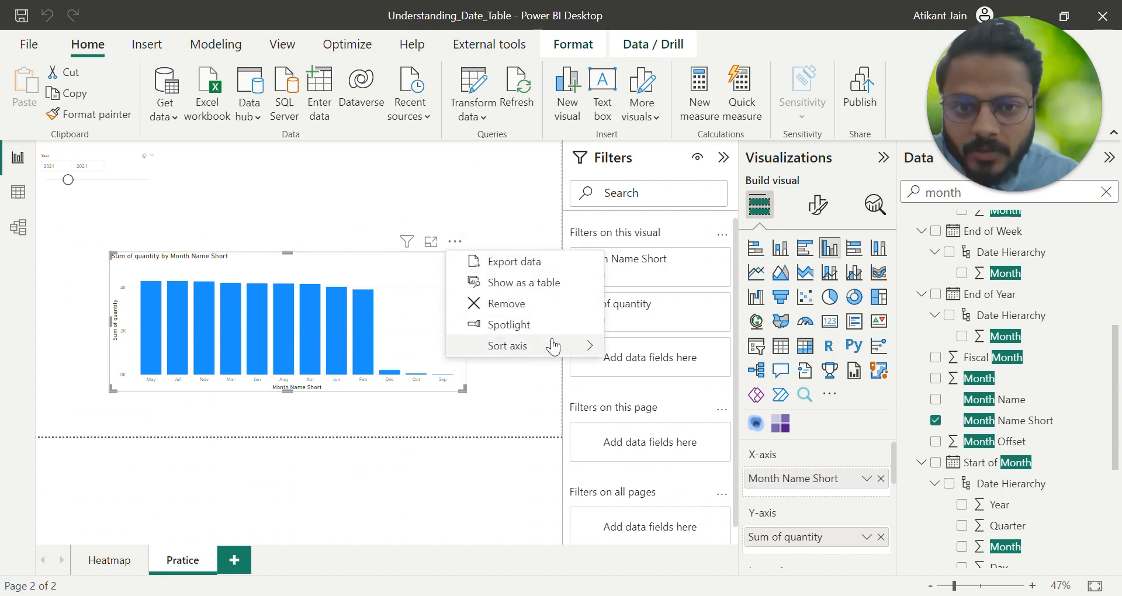
mouse_move(581, 345)
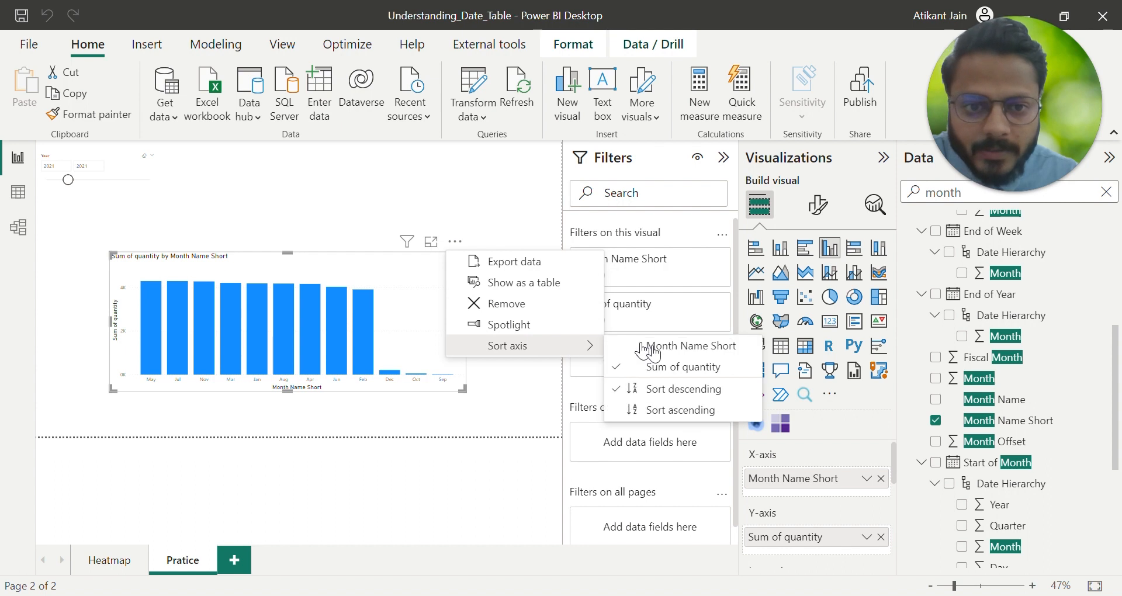
left_click(710, 346)
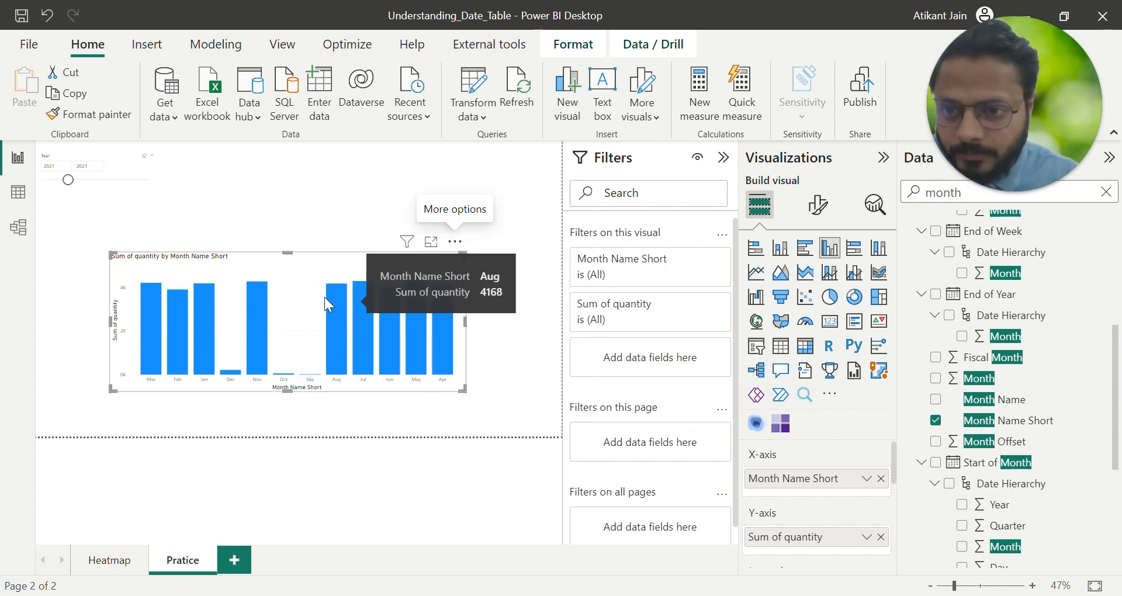
left_click(455, 241)
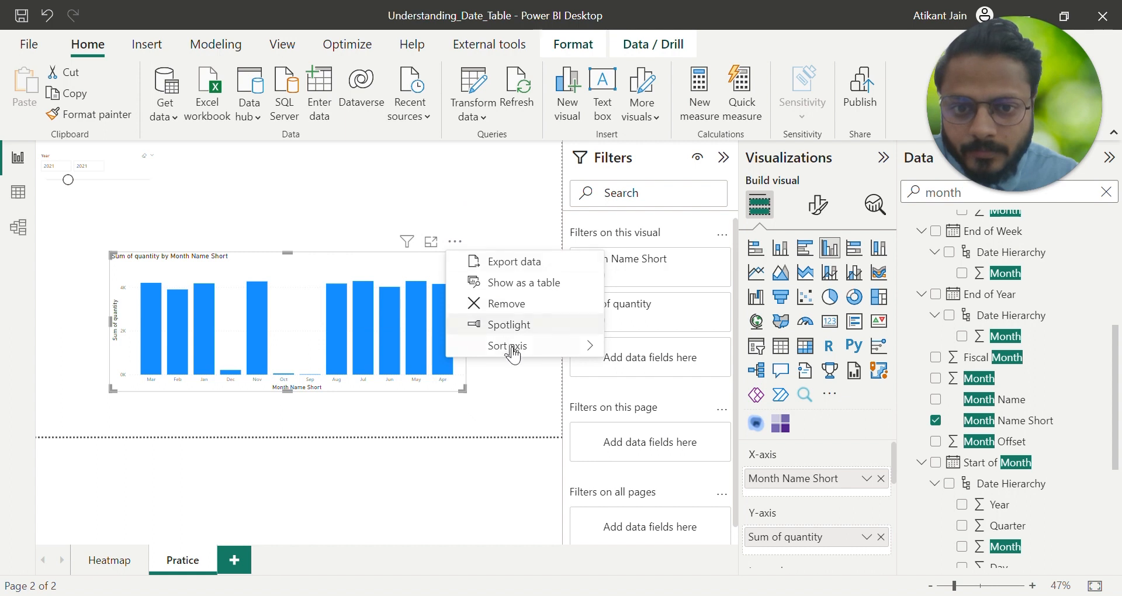
mouse_move(591, 346)
left_click(696, 410)
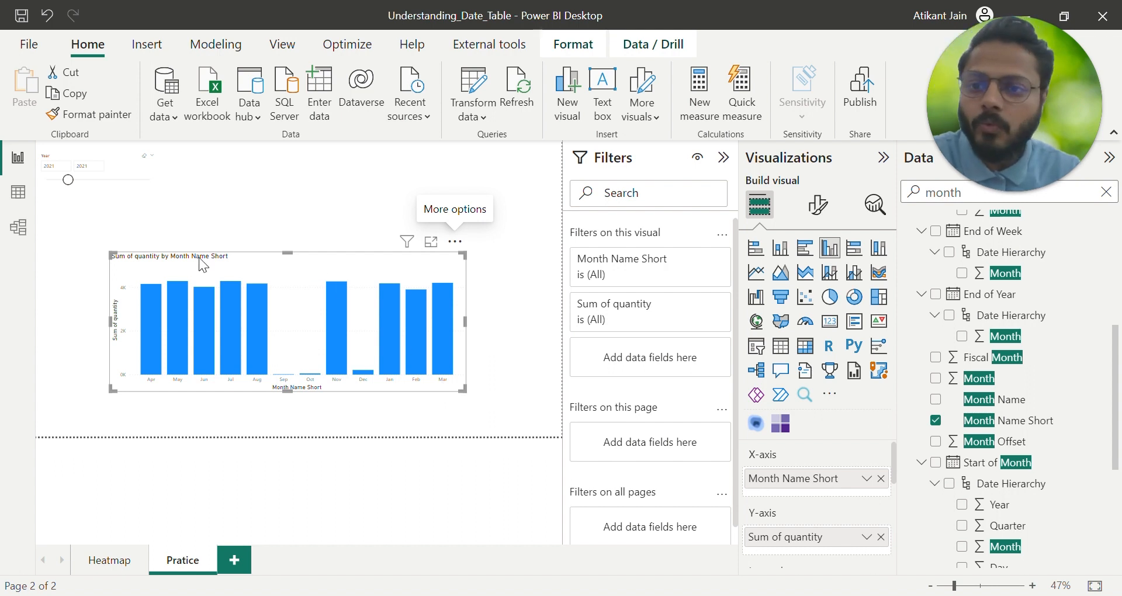
Examine DimDate's Fiscal Month values and check which column Month Name Short is sorted by.
left_click(18, 191)
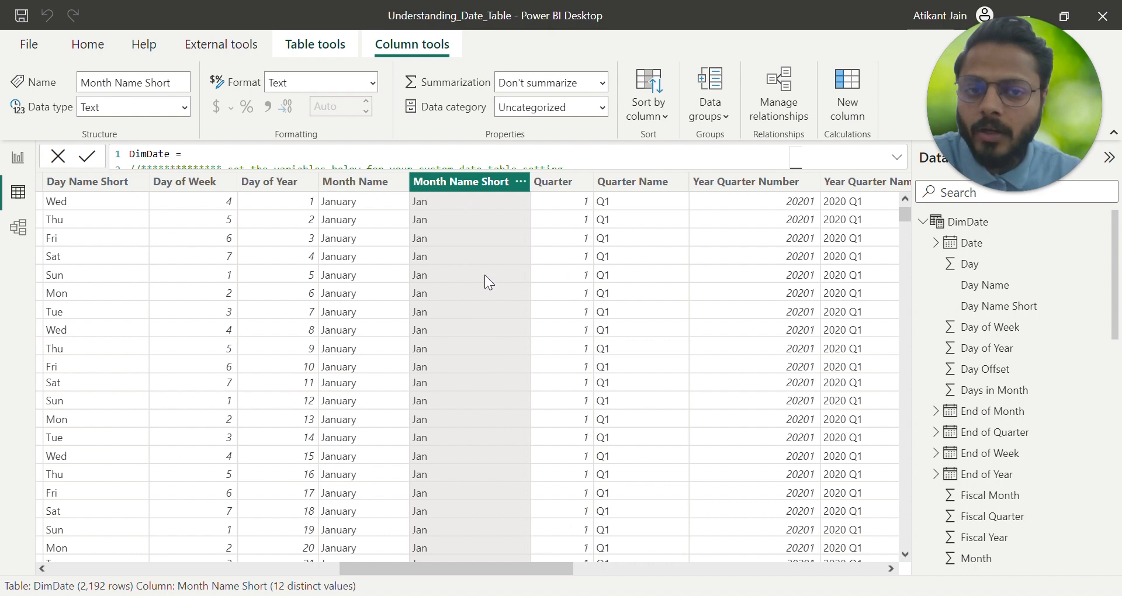
scroll(485, 274, "right", 5)
scroll(485, 275, "right", 1)
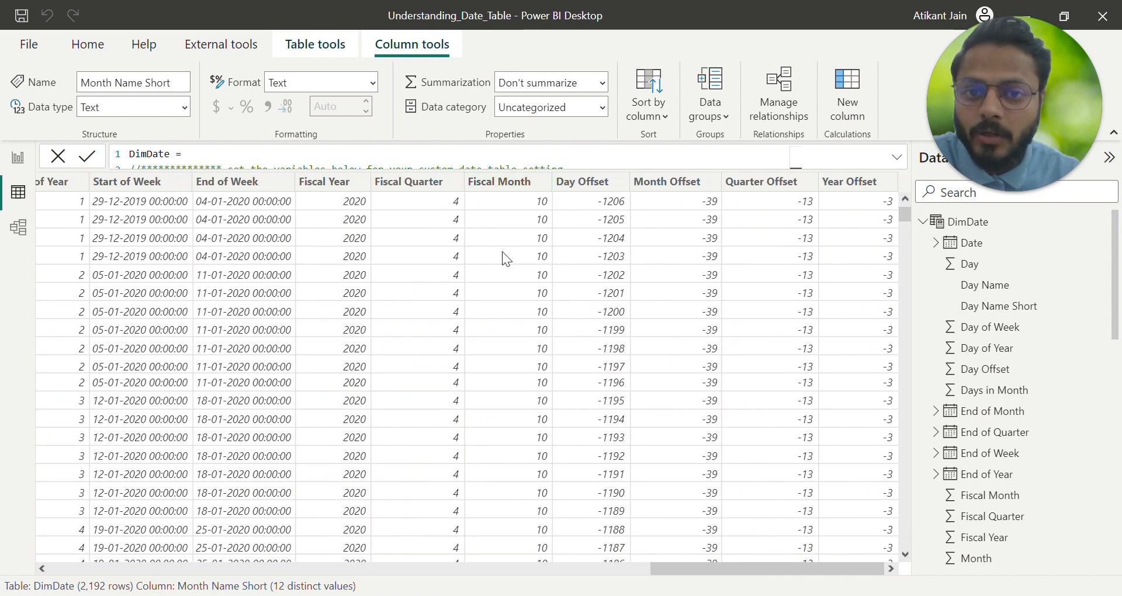
scroll(510, 353, "left", 6)
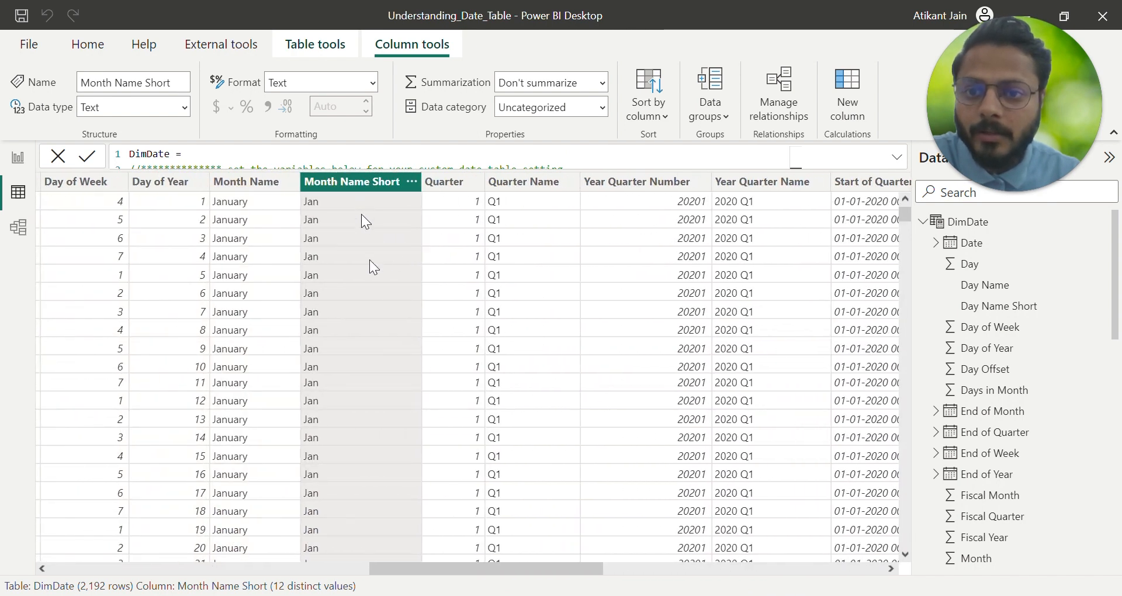
left_click(647, 105)
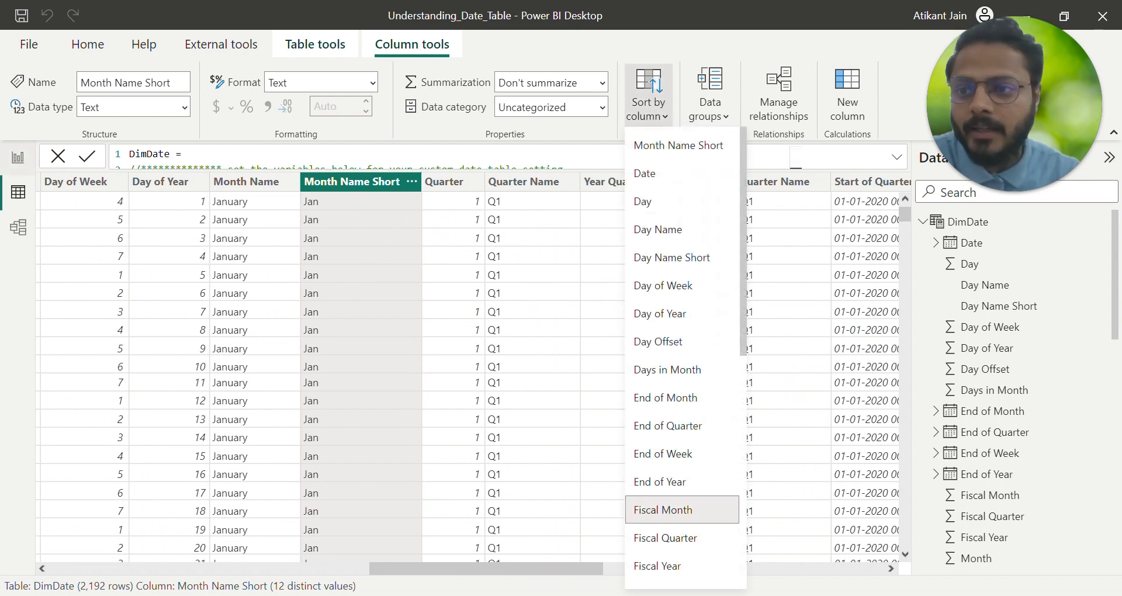
key("Return")
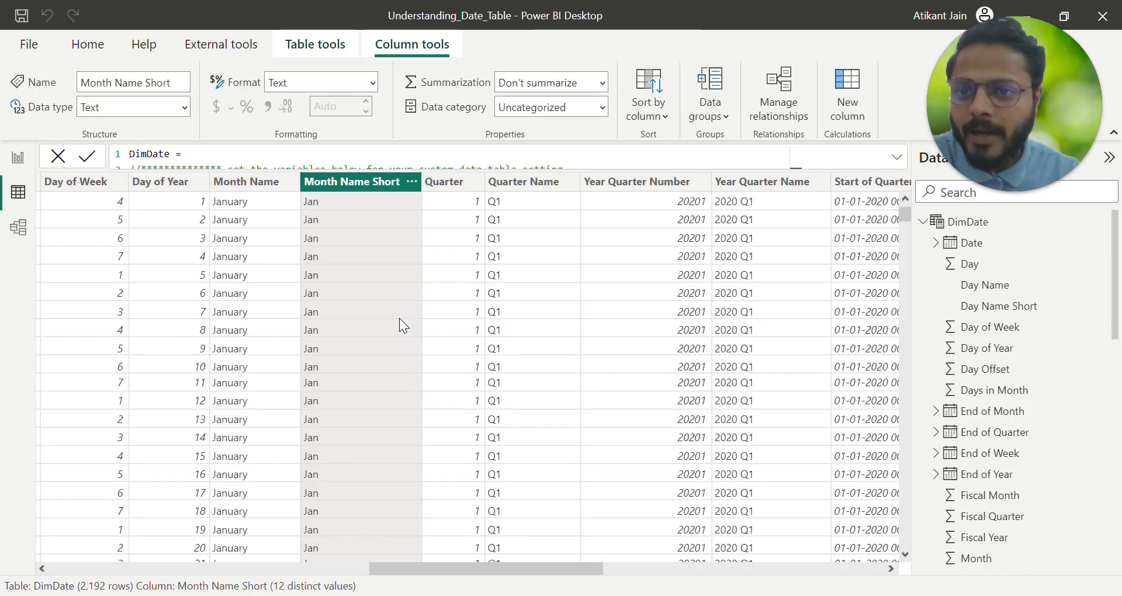
Set the _startOfFiscalYear variable in the DimDate table formula to 7 and commit the formula.
left_click(896, 157)
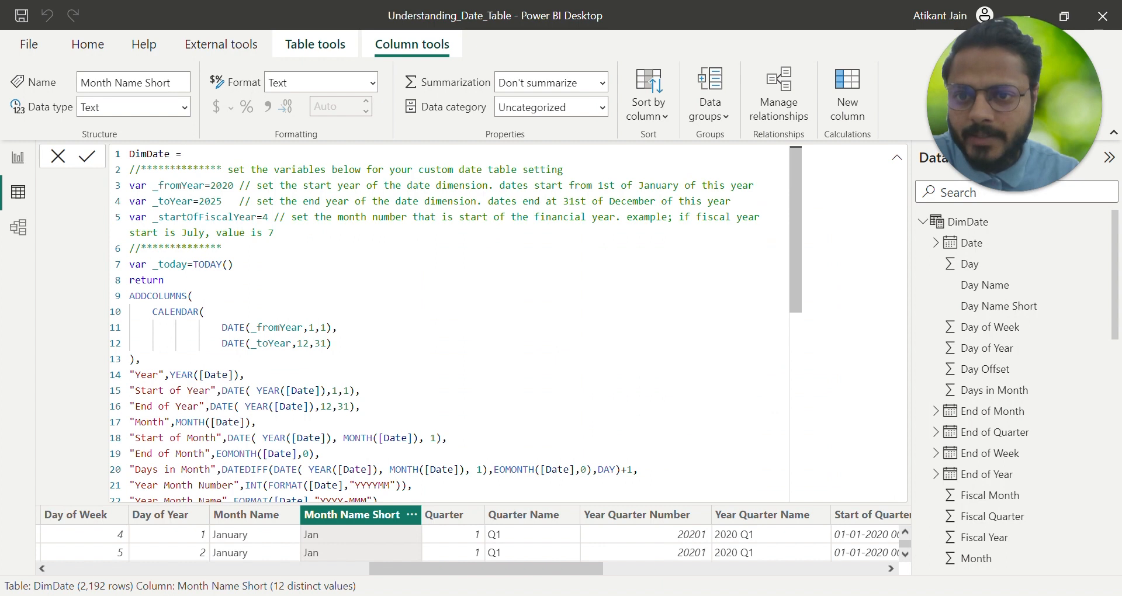
left_click(268, 216)
key("BackSpace")
type("7")
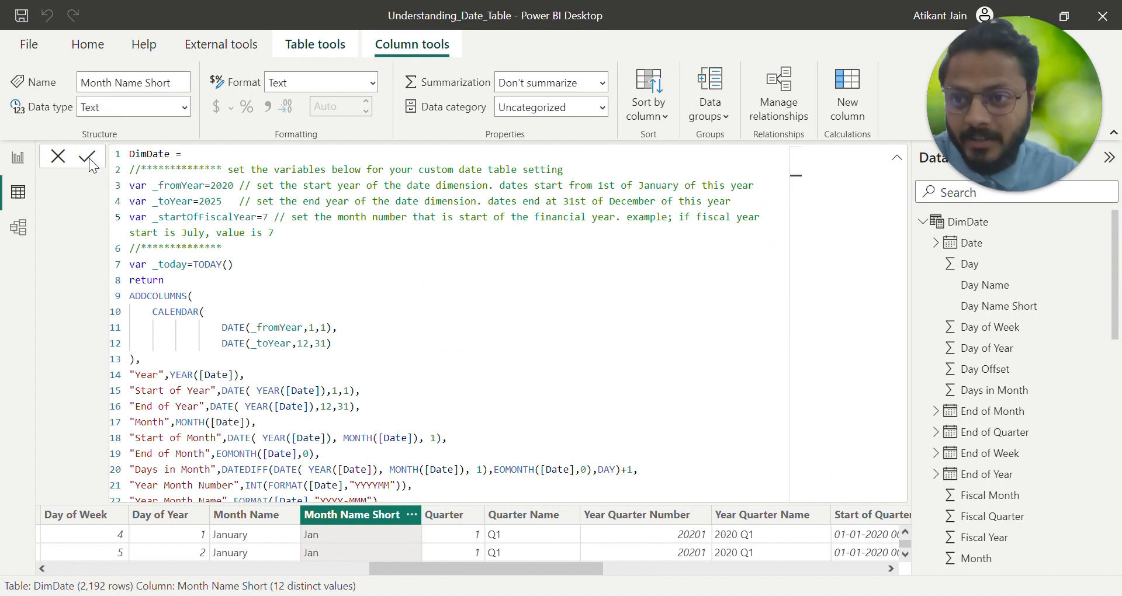
key("Return")
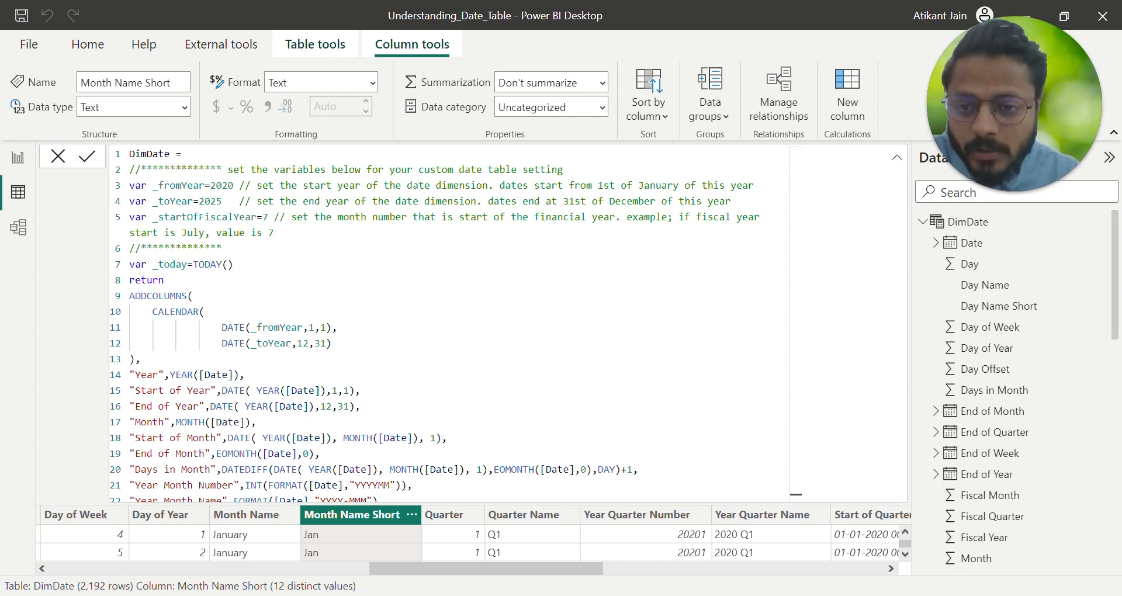
Review the DimDate formula's column definitions and check the month order in the quantity chart.
scroll(193, 320, "down", 7)
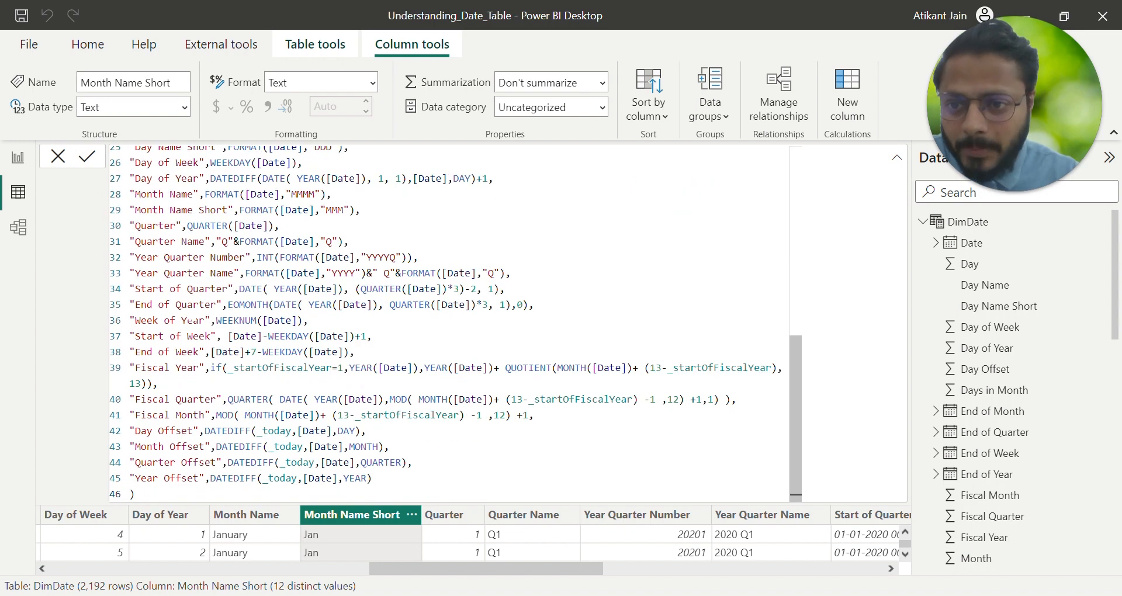
scroll(322, 289, "up", 8)
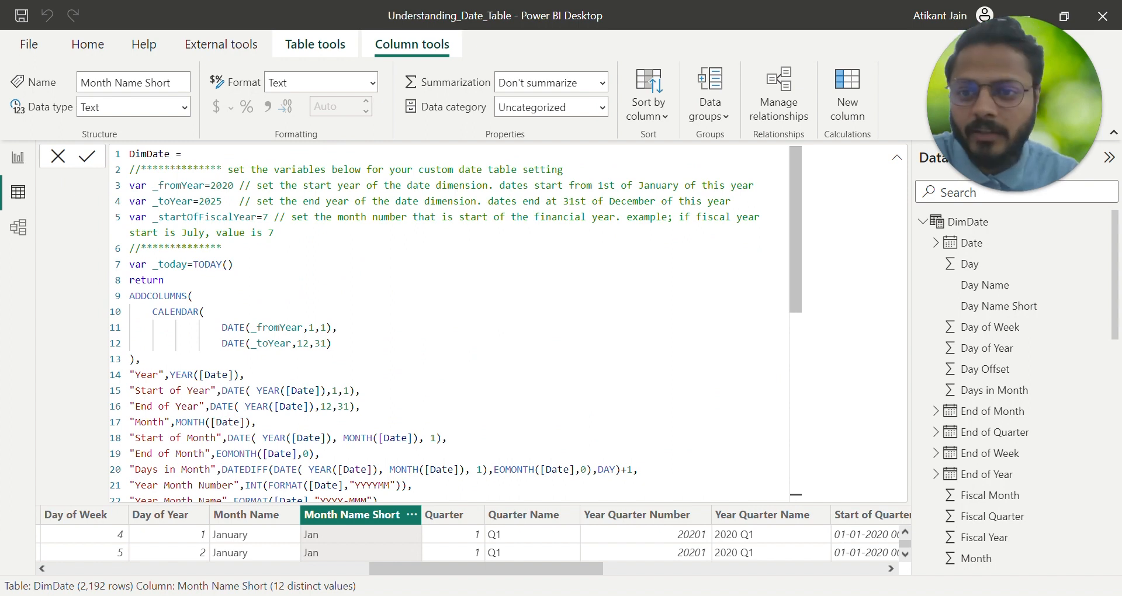
left_click(18, 157)
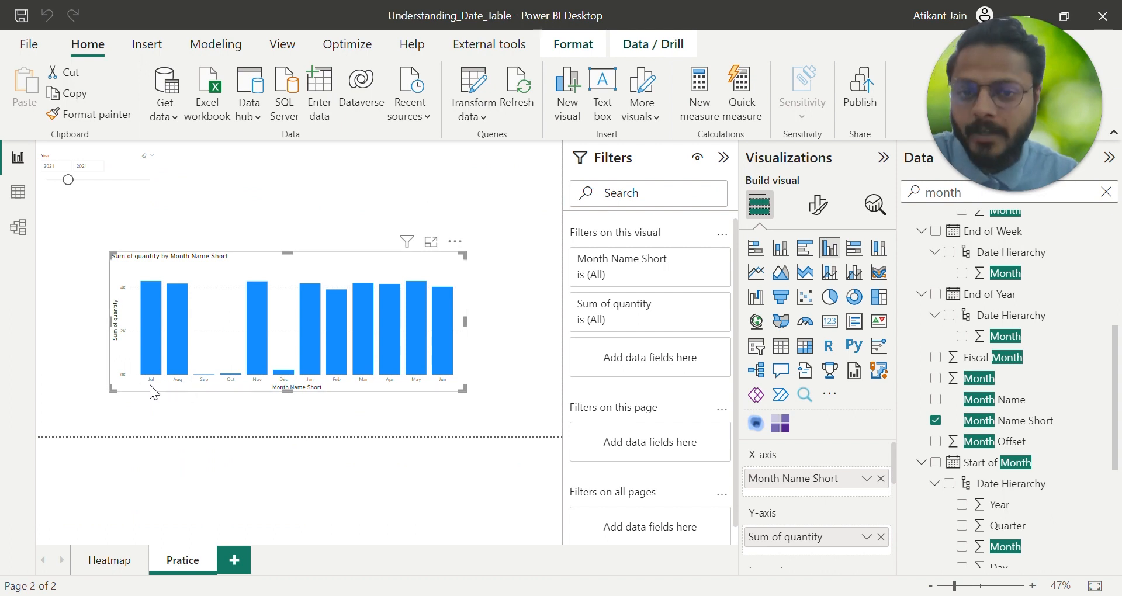
left_click(12, 201)
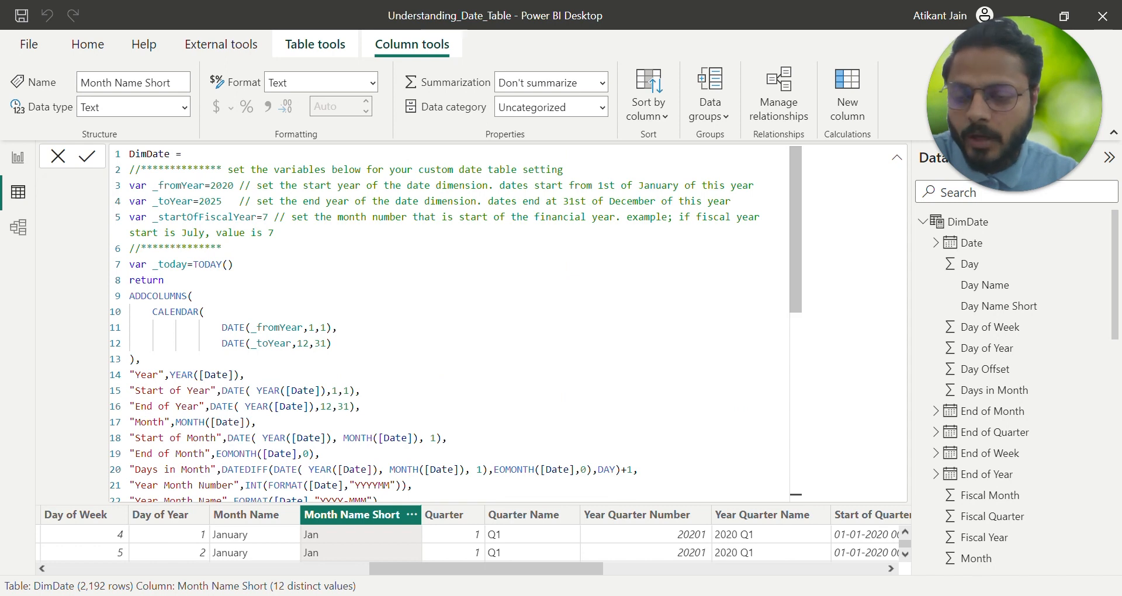
scroll(450, 321, "down", 8)
scroll(450, 321, "up", 8)
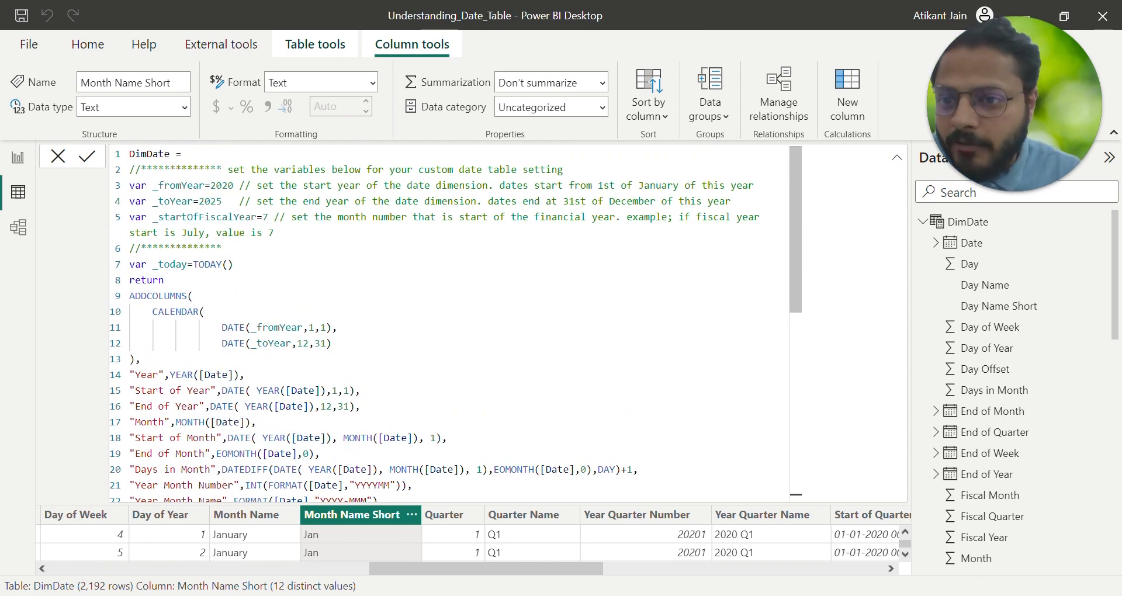
Examine the _fromYear and _toYear variables and their comments in the DimDate formula.
double_click(135, 185)
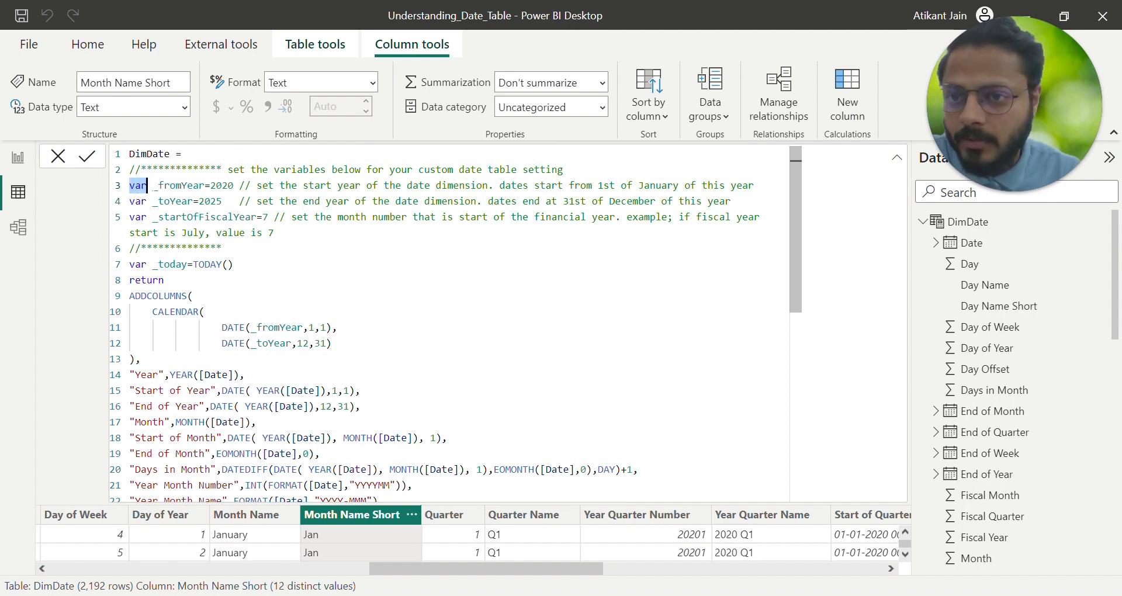
left_click_drag(152, 185, 204, 186)
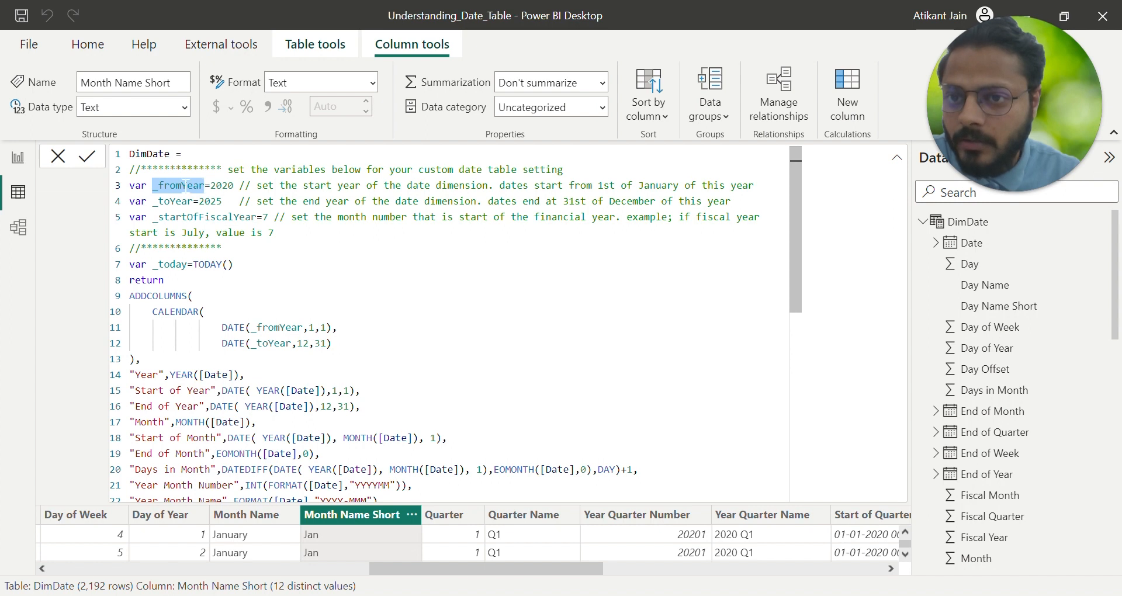
double_click(222, 186)
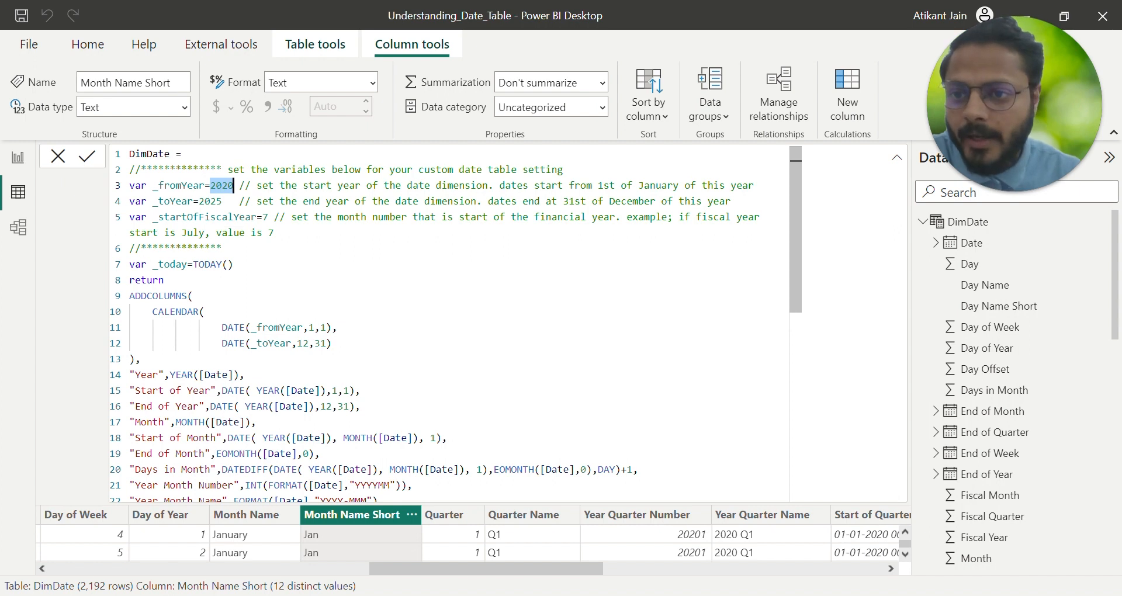
left_click_drag(151, 201, 222, 201)
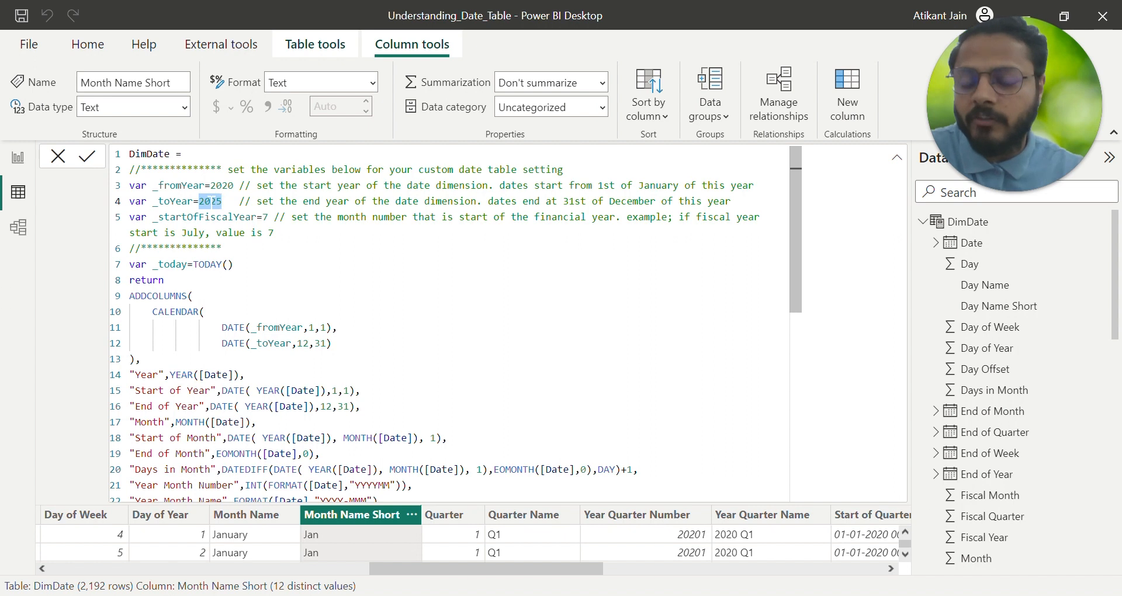
left_click(222, 185)
double_click(222, 185)
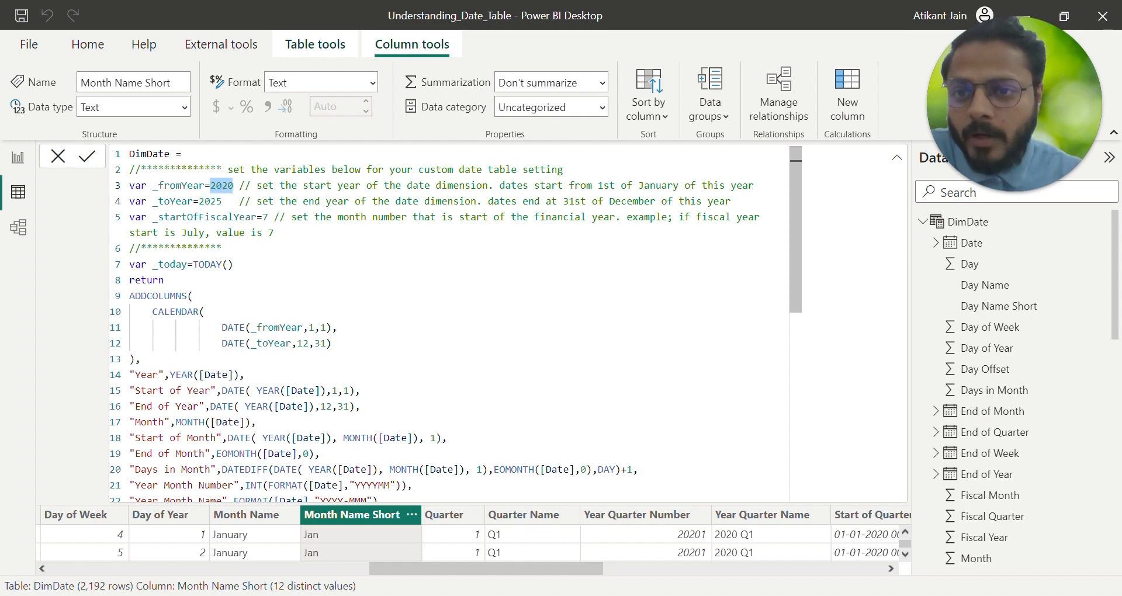
double_click(215, 201)
double_click(226, 185)
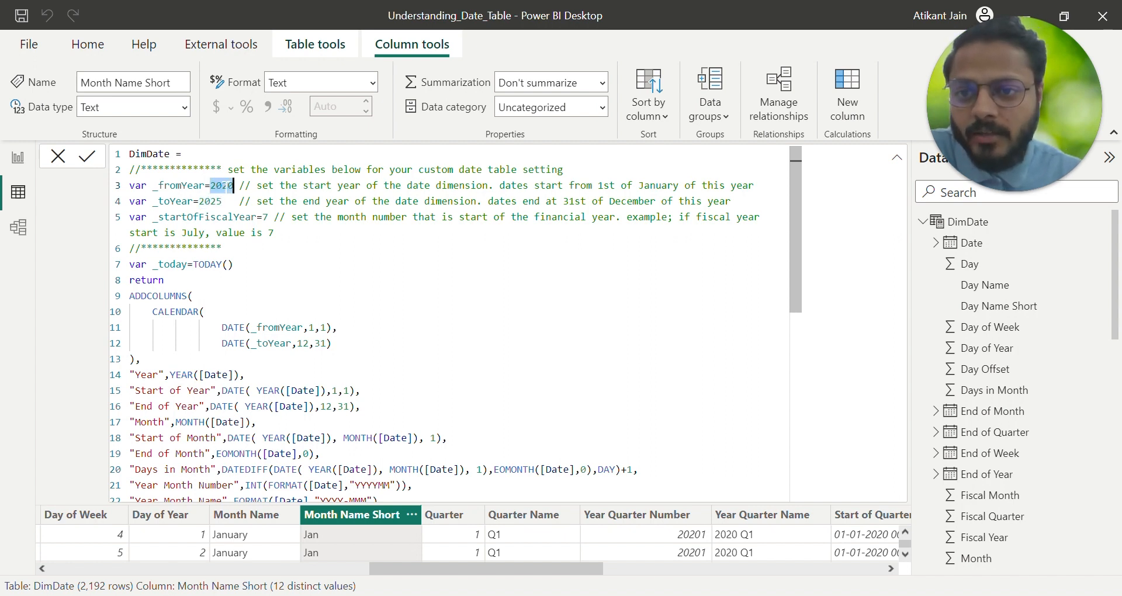
left_click(217, 200)
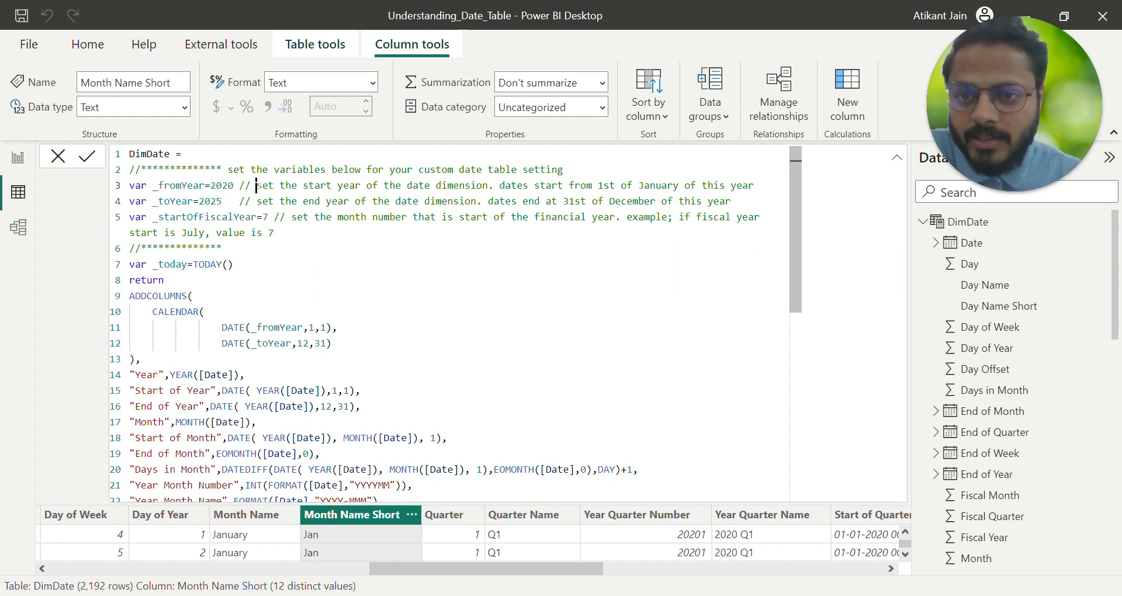
left_click_drag(257, 185, 754, 186)
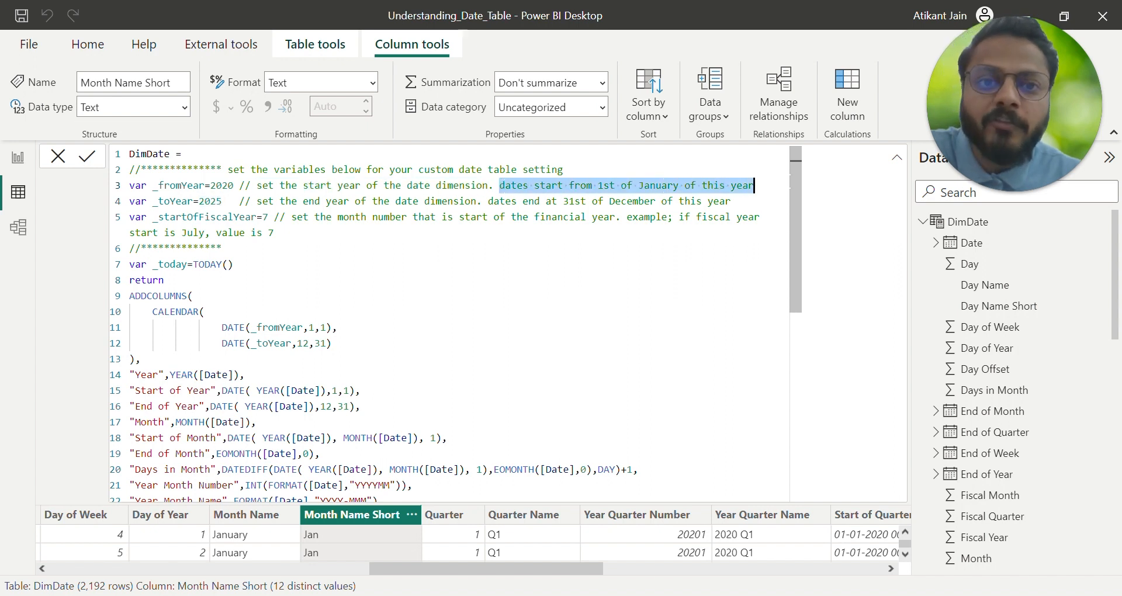
left_click(738, 185)
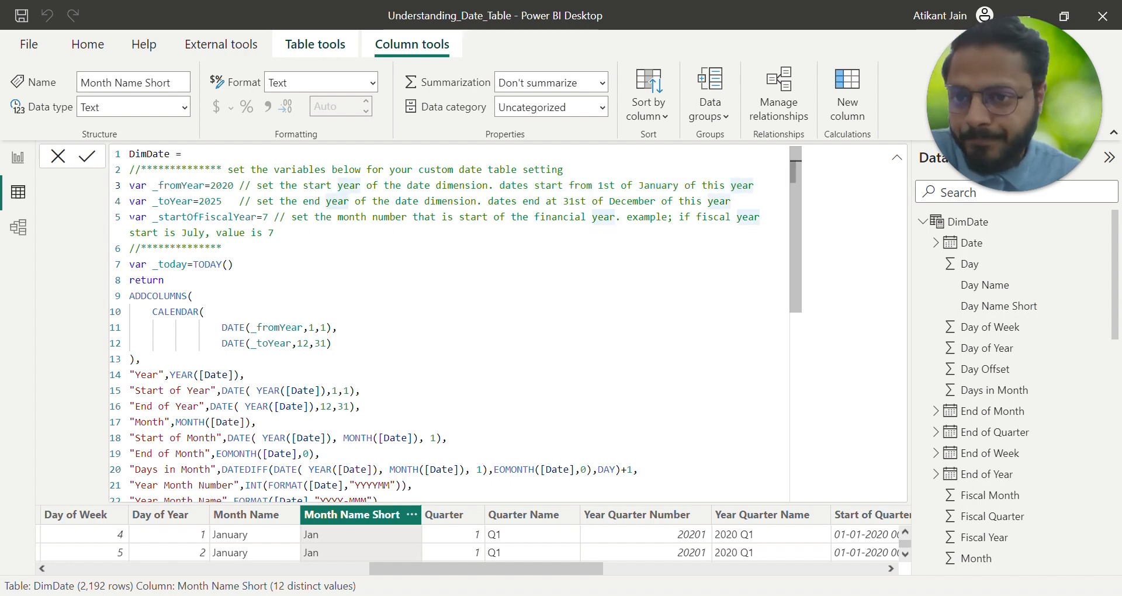
Examine the _startOfFiscalYear variable with its comment and the _today variable in the DimDate formula.
left_click_drag(147, 217, 252, 216)
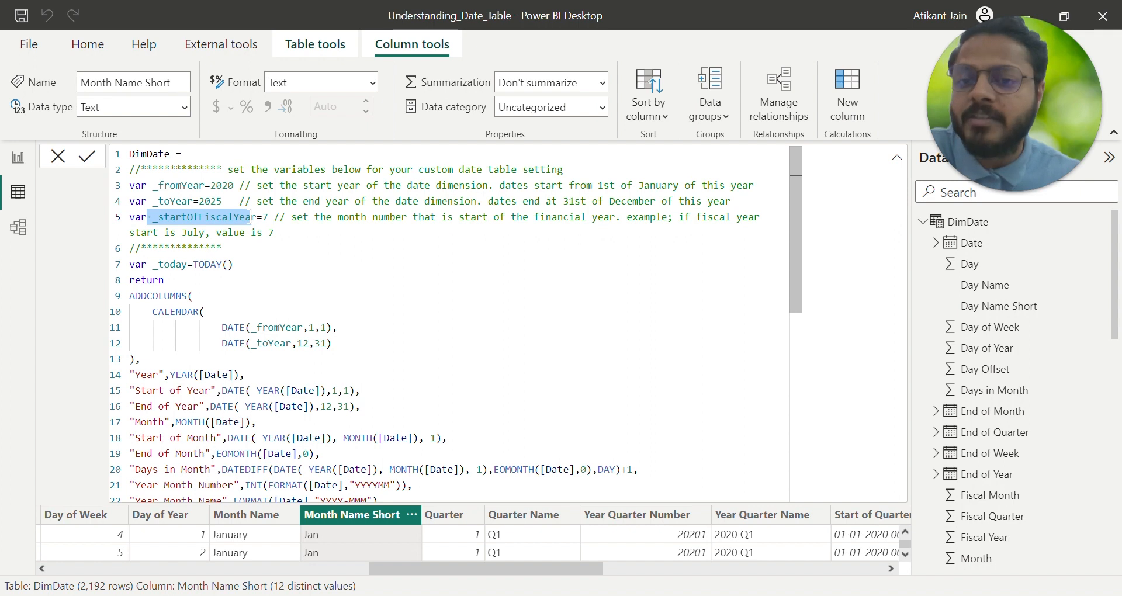
left_click(268, 217)
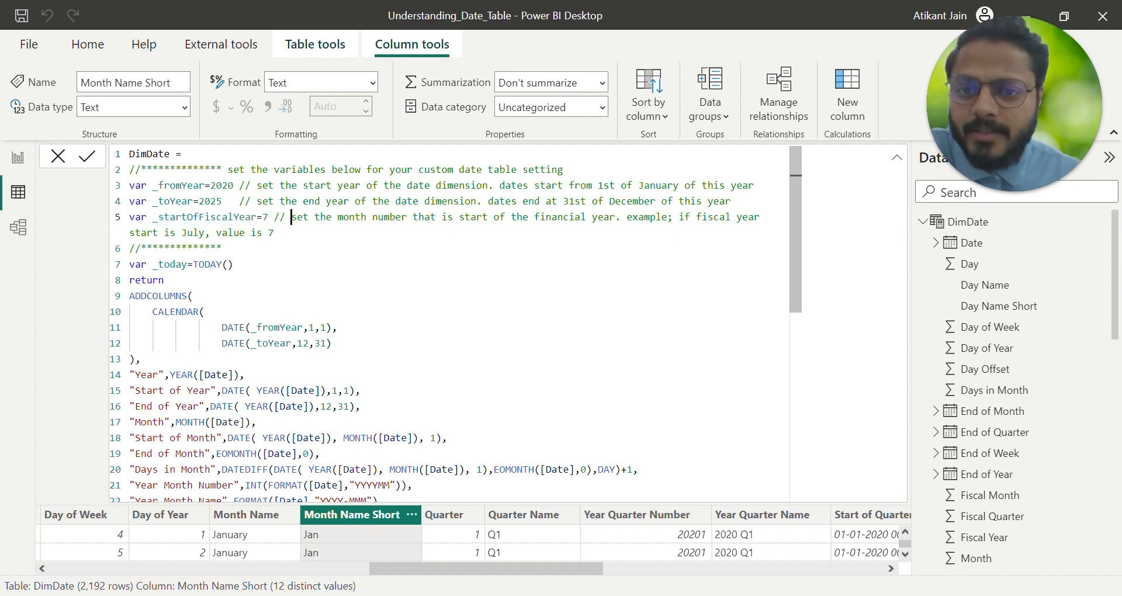
left_click_drag(292, 217, 488, 217)
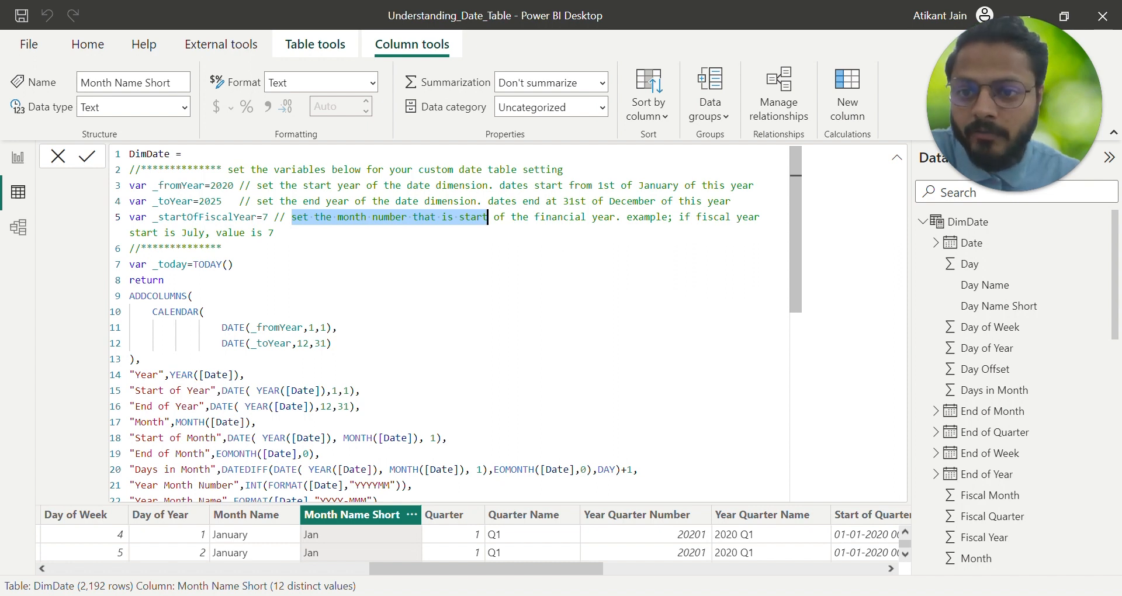
left_click_drag(274, 232, 297, 217)
left_click(297, 217)
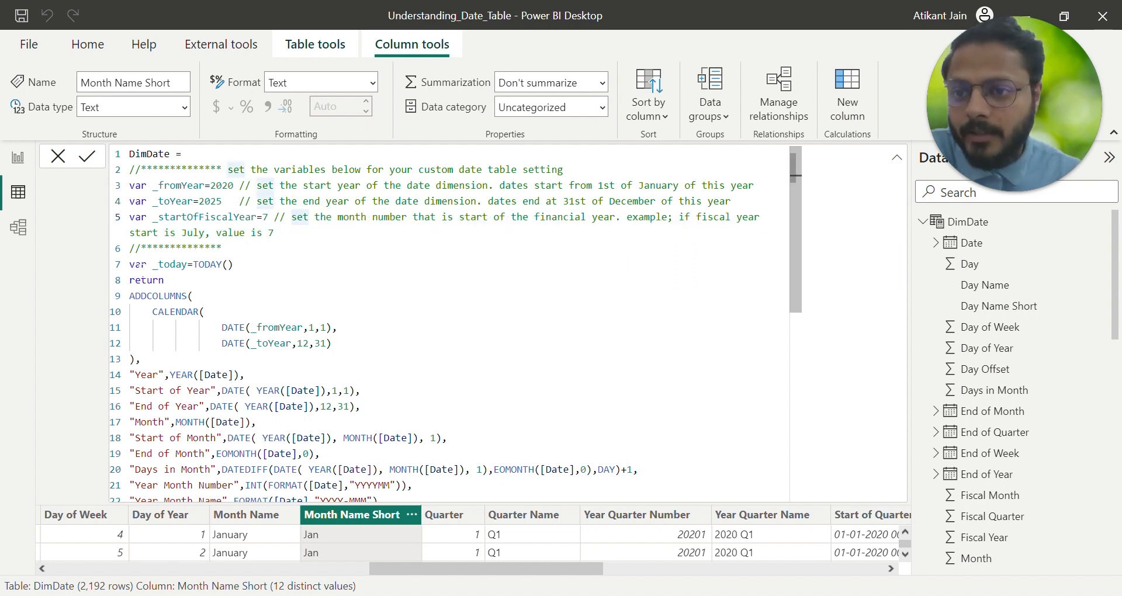
left_click_drag(147, 265, 194, 265)
left_click(233, 264)
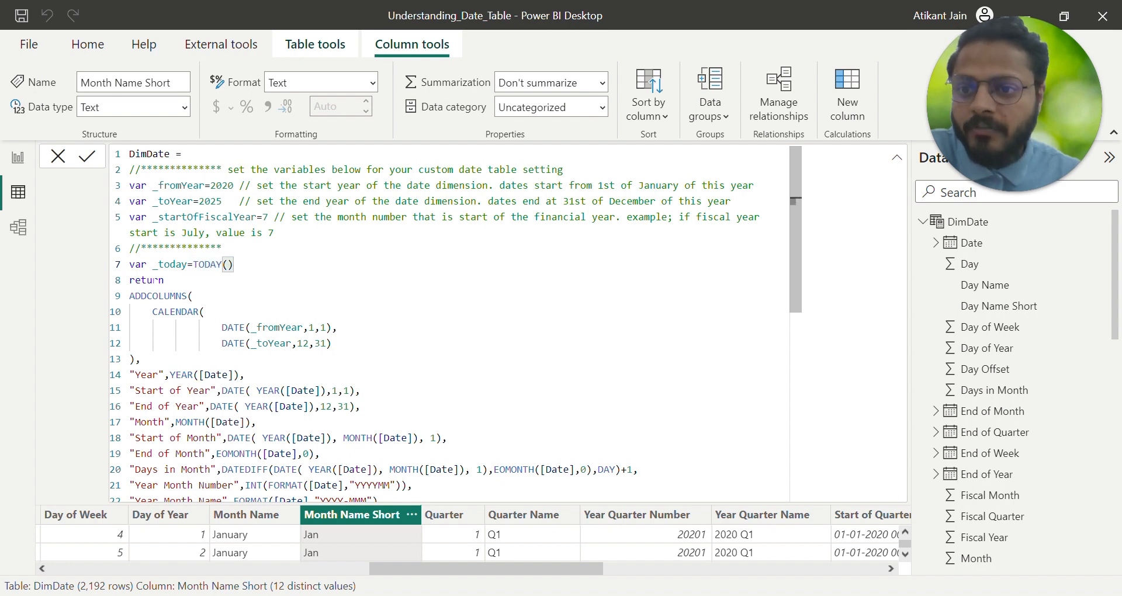
Examine the return section's ADDCOLUMNS and CALENDAR functions and the DATE calls inside CALENDAR.
double_click(161, 281)
left_click_drag(129, 296, 187, 296)
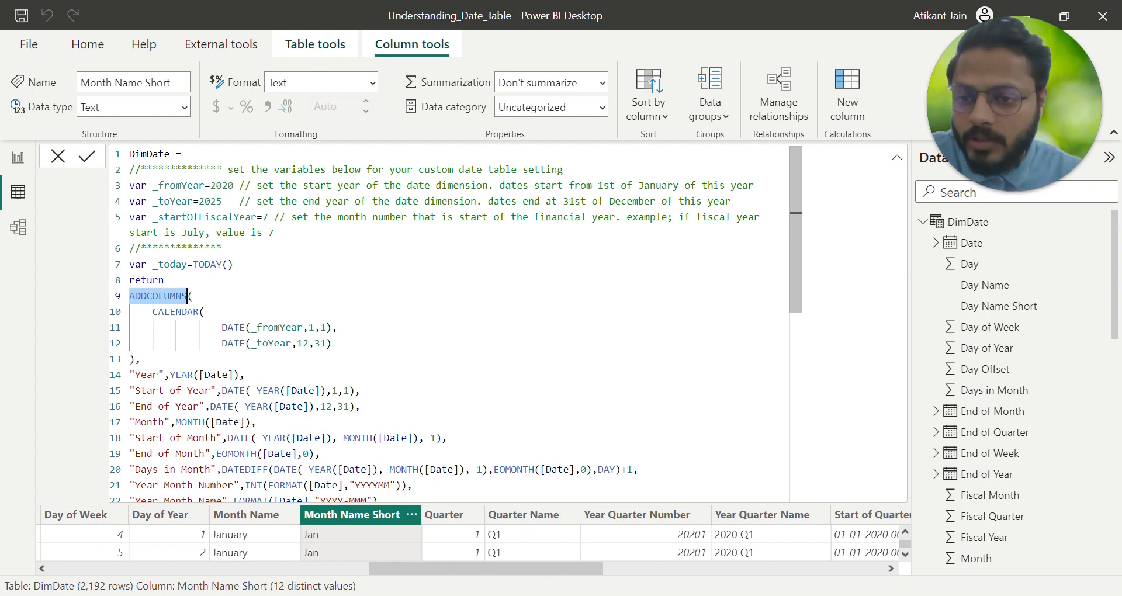
left_click_drag(153, 311, 193, 311)
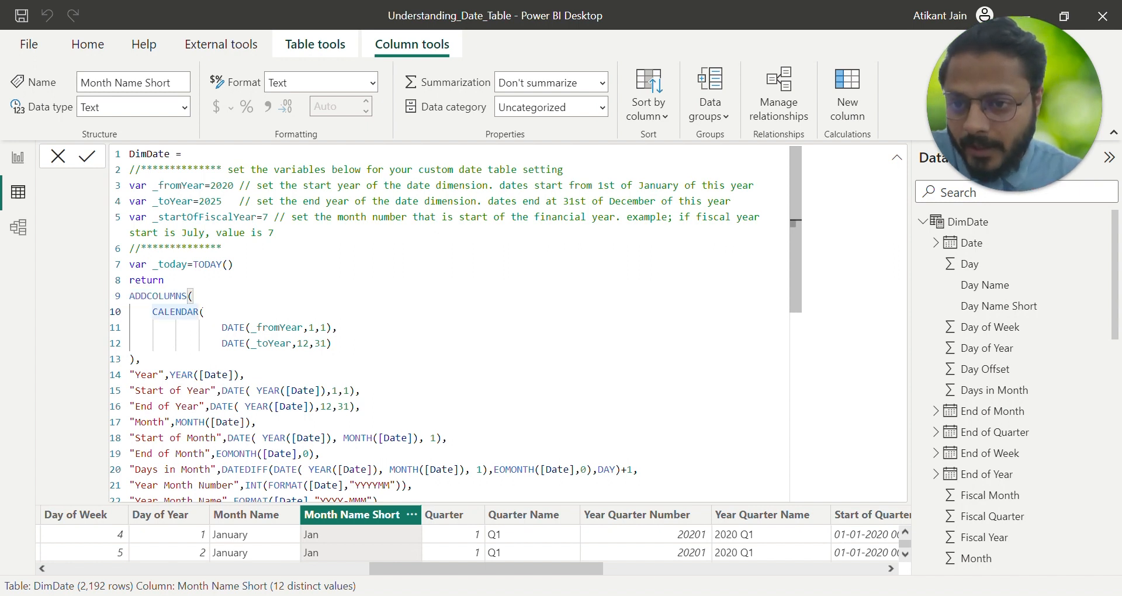
double_click(176, 311)
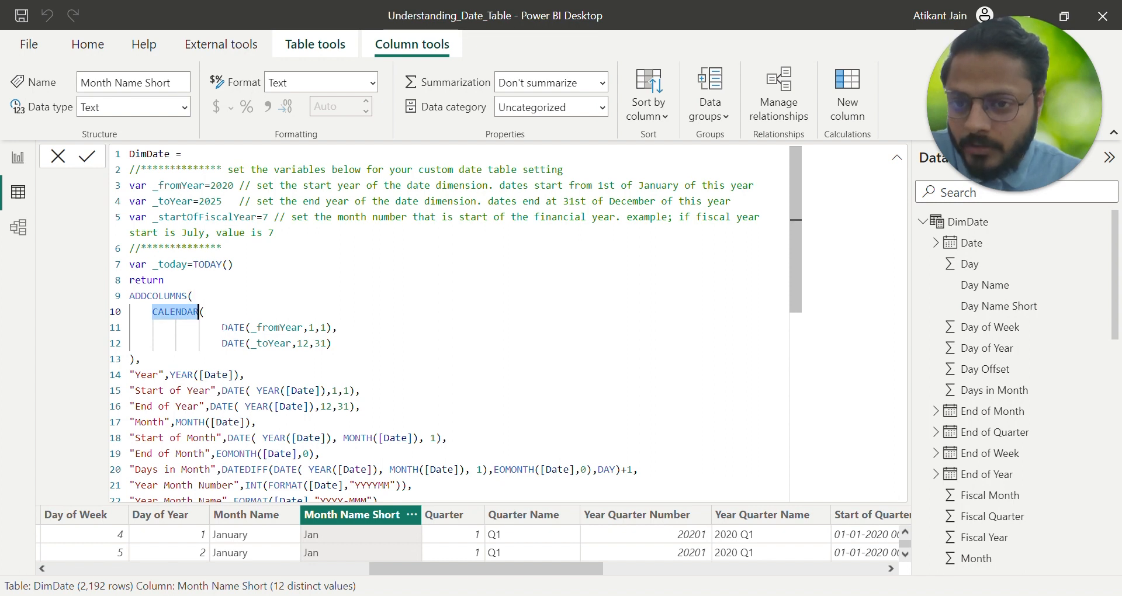
mouse_move(223, 328)
left_mouse_down()
mouse_move(332, 328)
mouse_move(307, 344)
mouse_move(222, 344)
left_mouse_up()
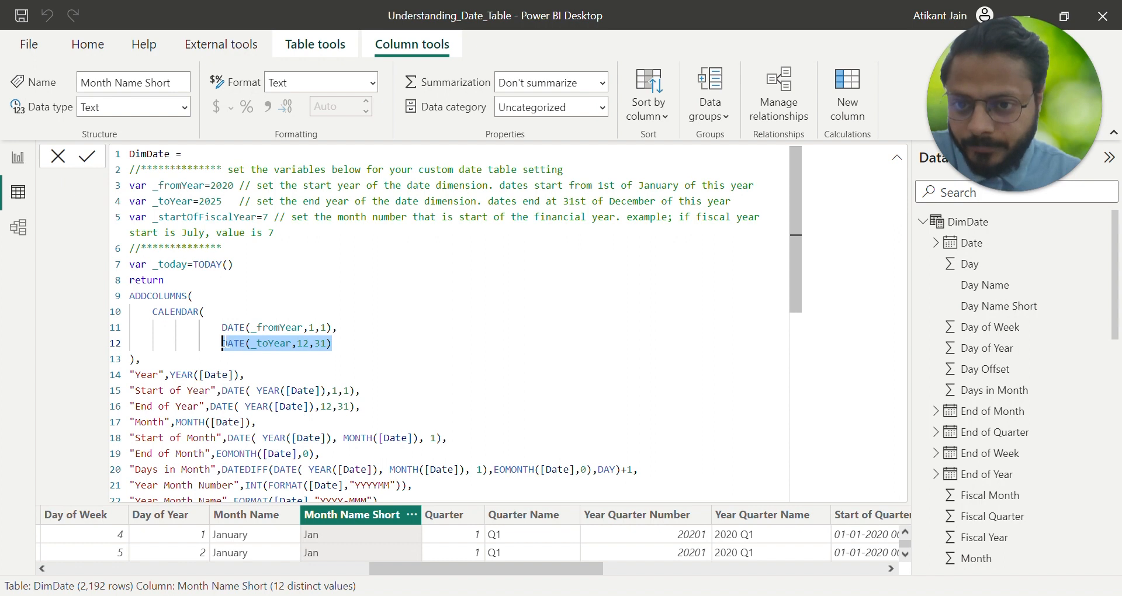
double_click(234, 327)
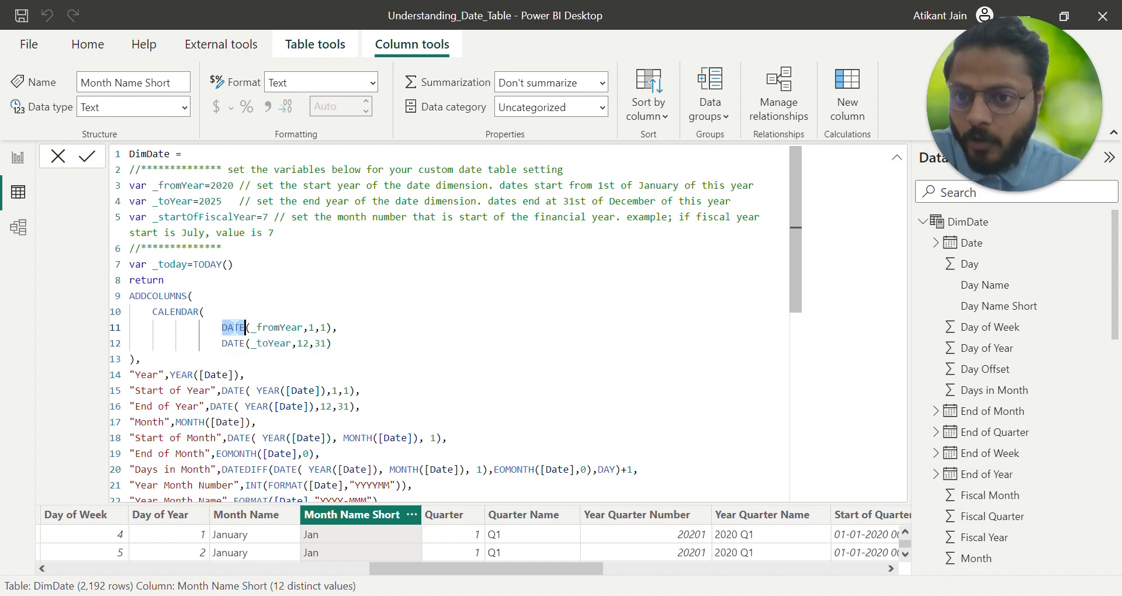
Enter date( on a new line directly under CALENDAR( to bring up the DATE function's argument hint.
left_click(234, 317)
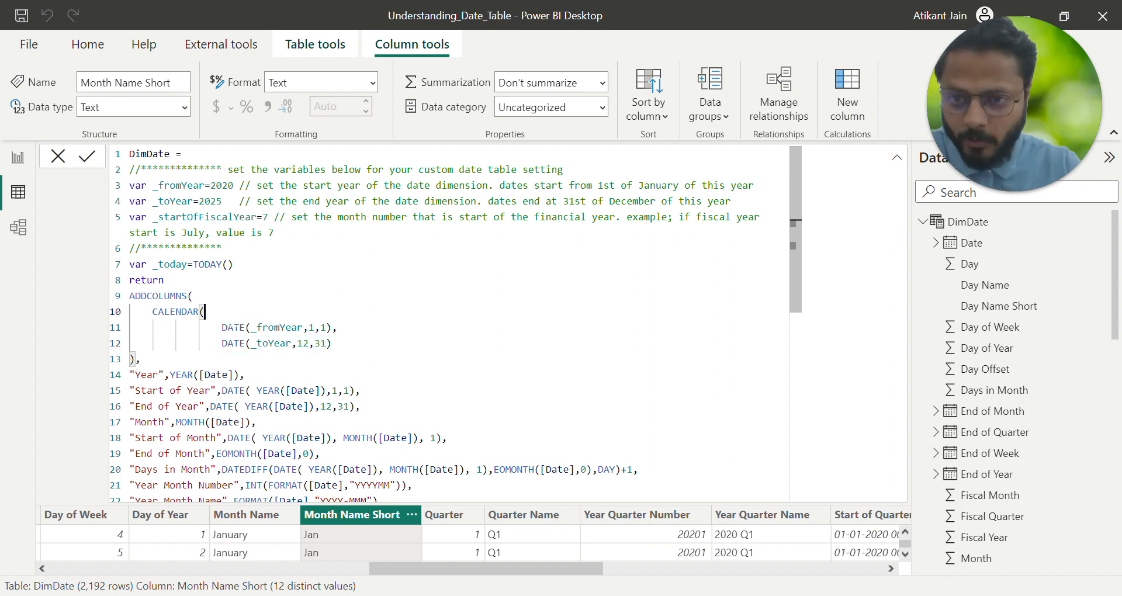
key("Return")
type("date")
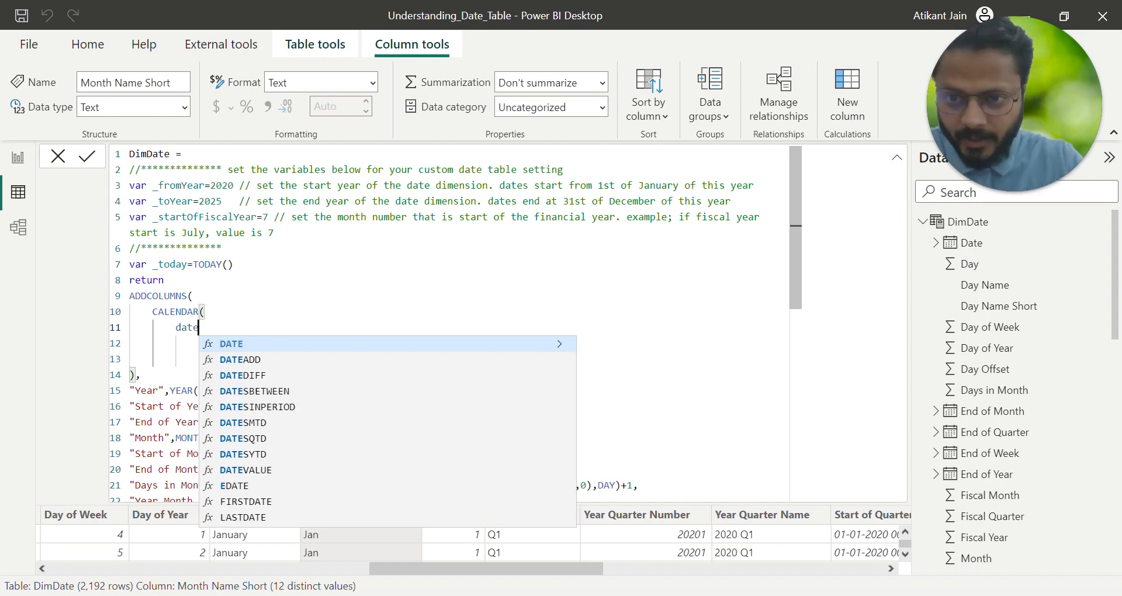
type("(")
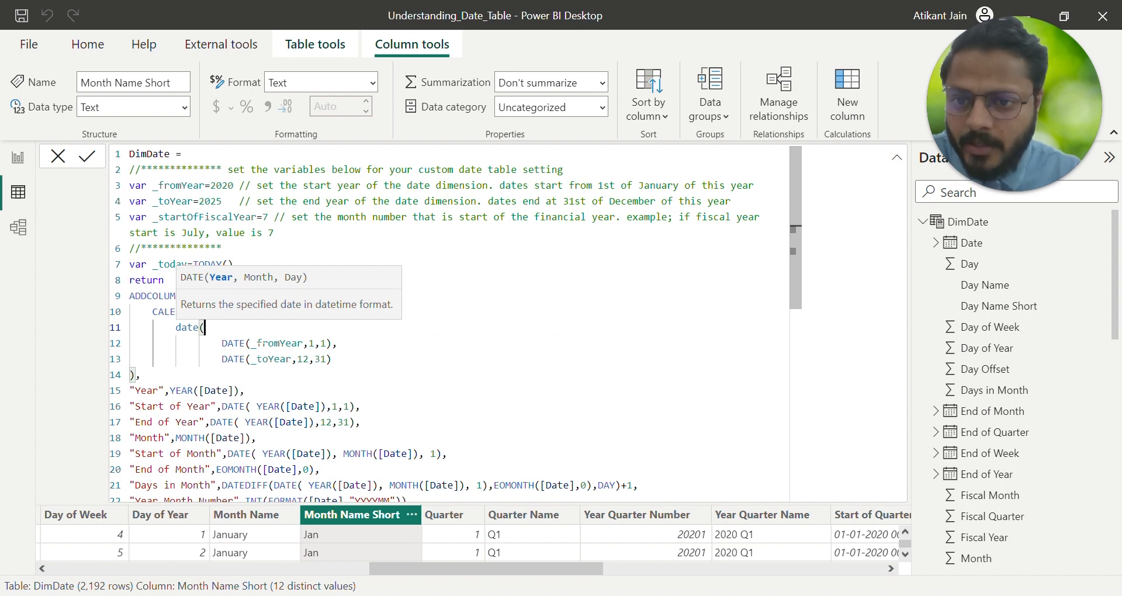
Examine the year, month and day arguments of the two DATE calls and the value assigned to _toYear.
left_click_drag(252, 343, 302, 343)
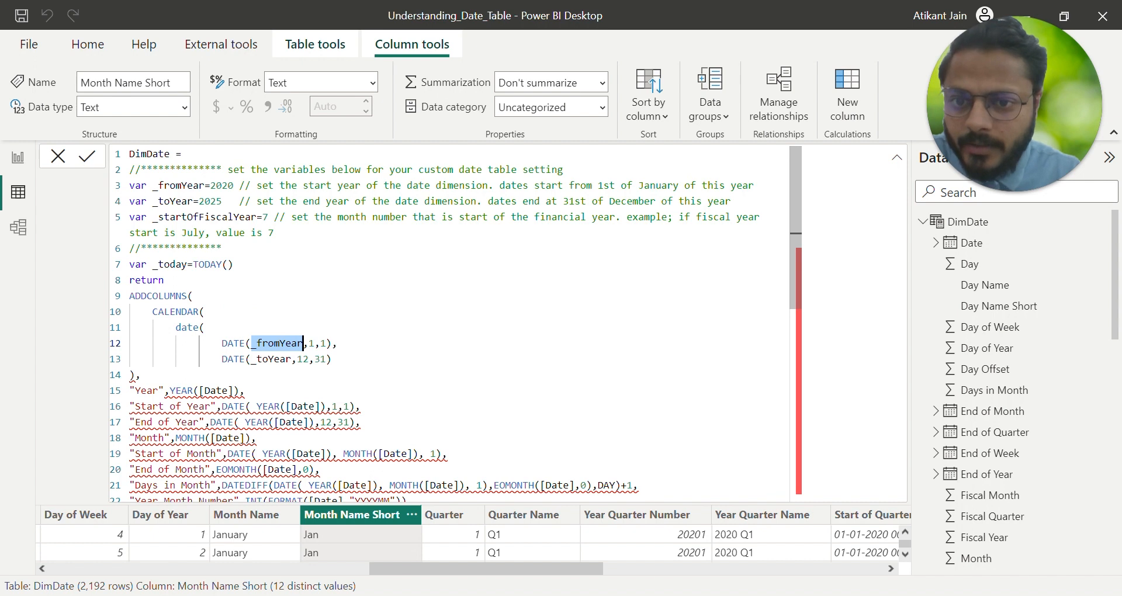
left_click(314, 343)
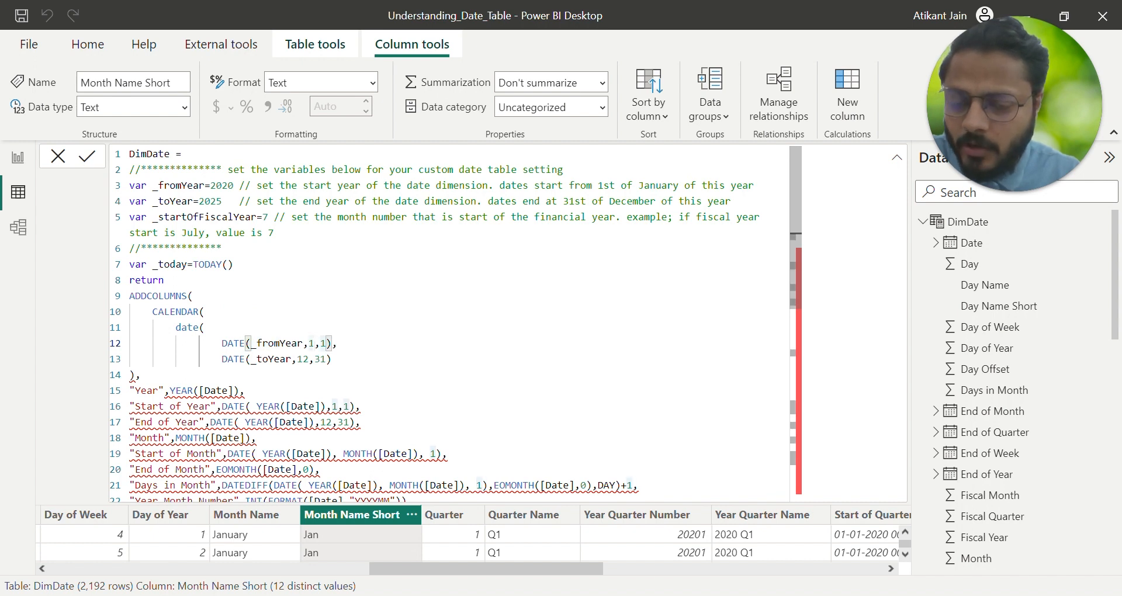
double_click(323, 343)
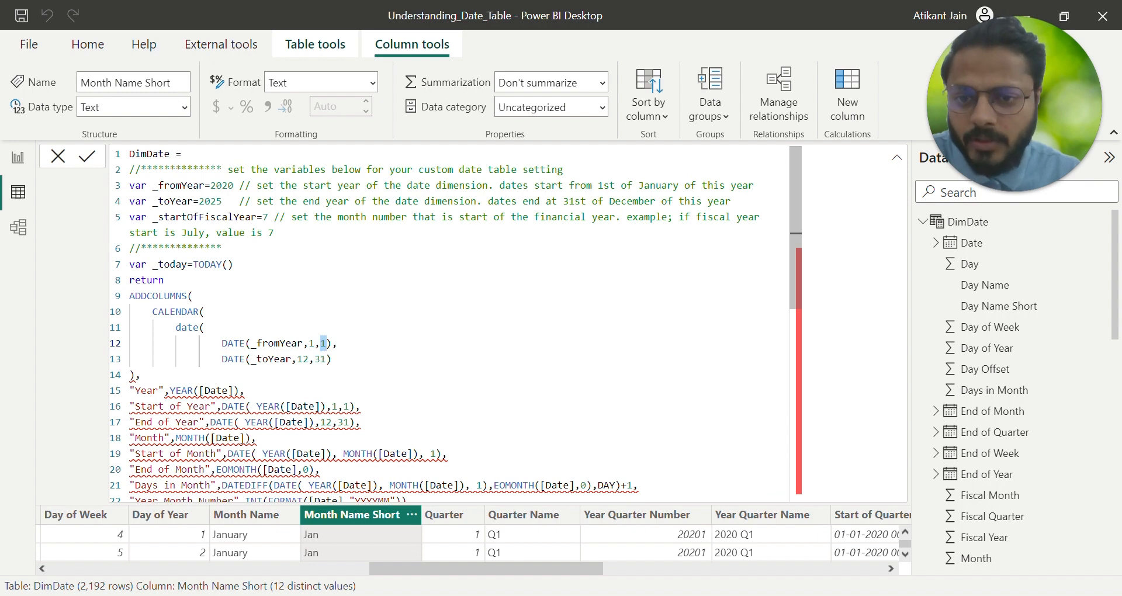
left_click_drag(333, 343, 251, 343)
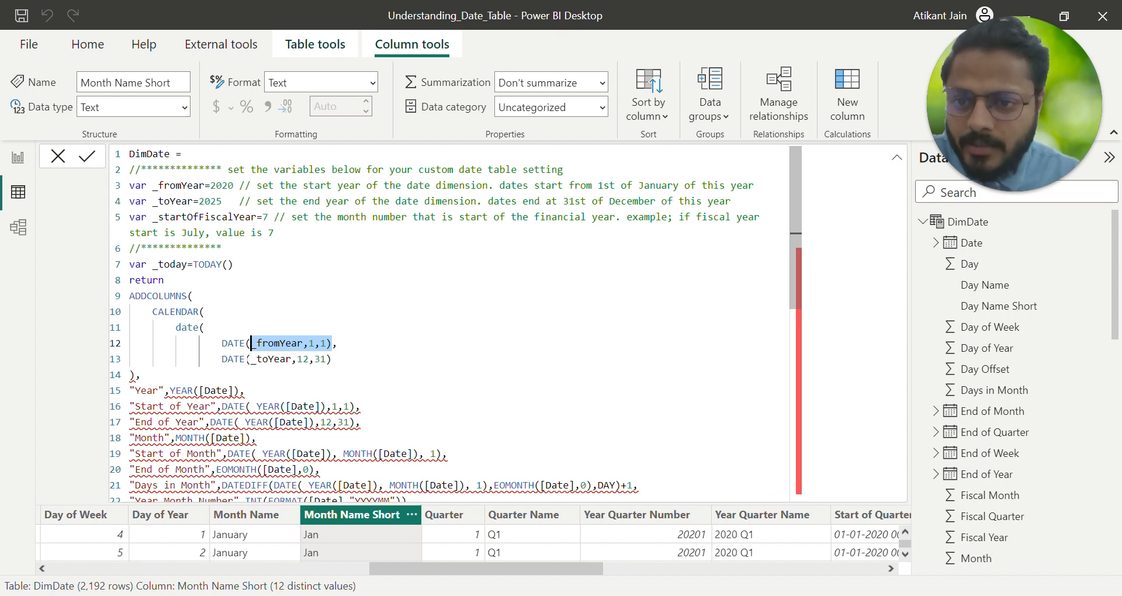
left_click_drag(249, 359, 327, 359)
left_click(269, 360)
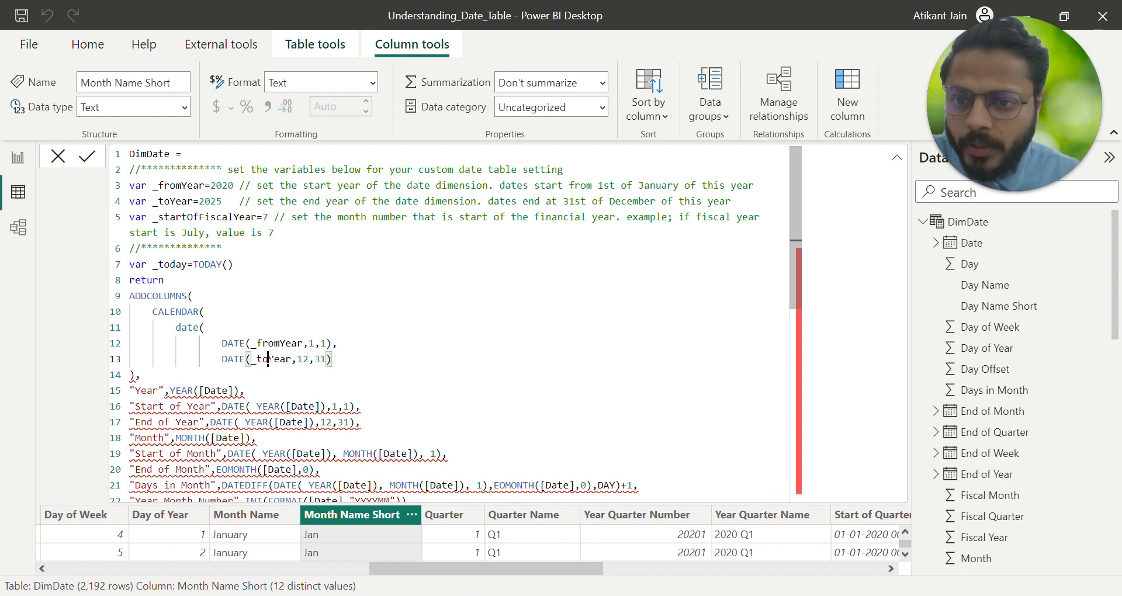
double_click(213, 201)
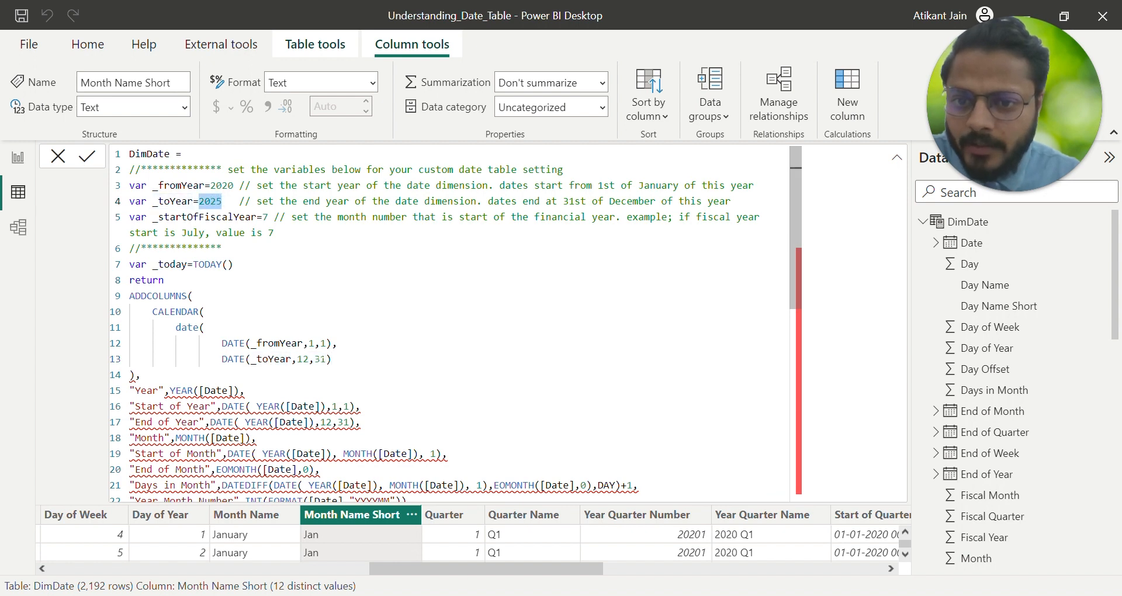
left_click_drag(332, 359, 252, 359)
Delete the extra date( text under CALENDAR( and realign the DATE(_fromYear,1,1) line with the one below it.
left_click_drag(205, 327, 177, 327)
key("Delete")
key("Delete")
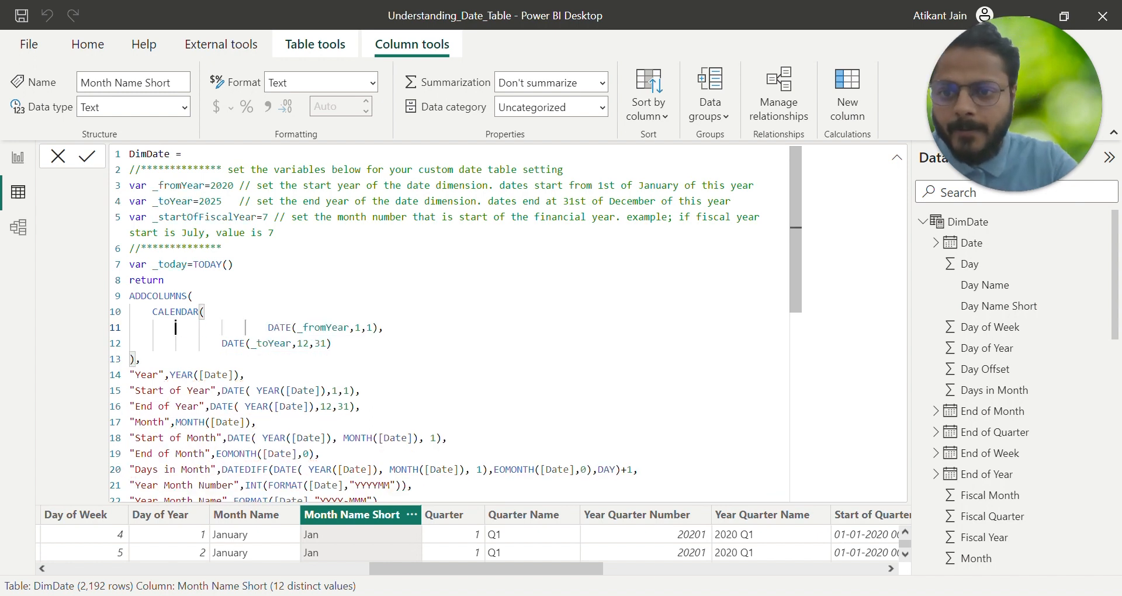
key("Delete")
key("Delete")
key("Delete")
key("Delete")
key("Delete")
key("Delete")
key("Delete")
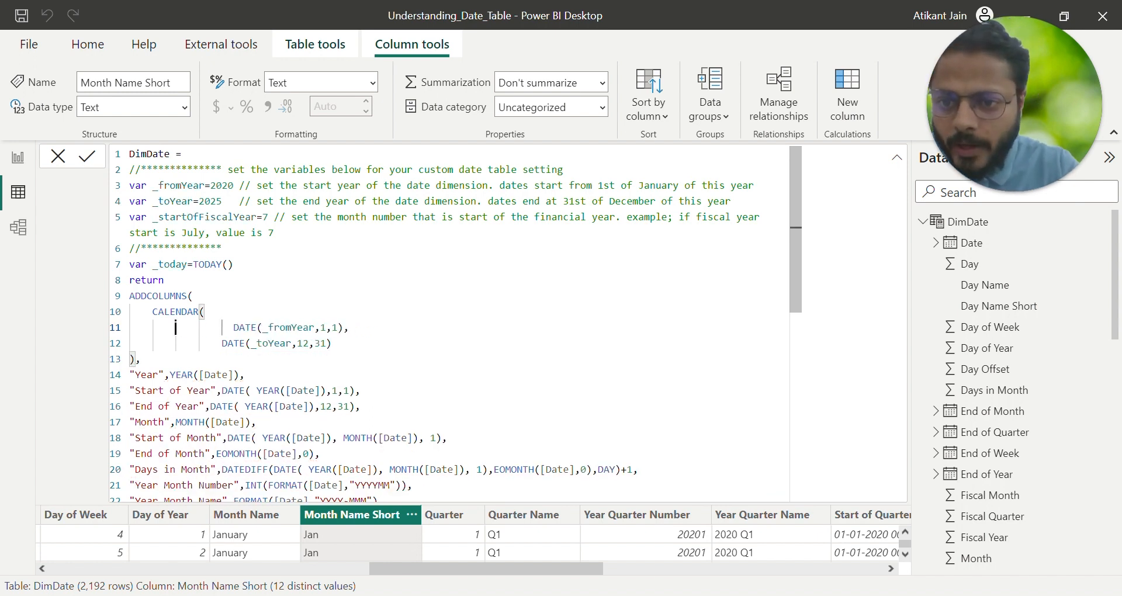
key("Delete")
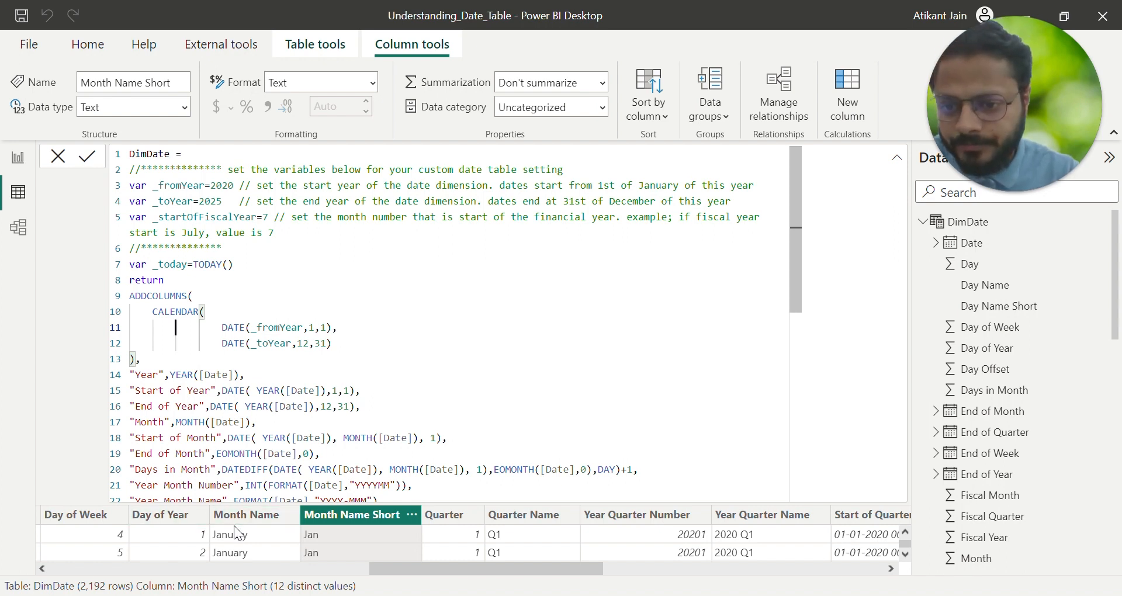
Examine the formula's Year column definition, YEAR([Date]), alongside the first columns of the DimDate table.
scroll(233, 525, "left", 5)
scroll(235, 528, "left", 2)
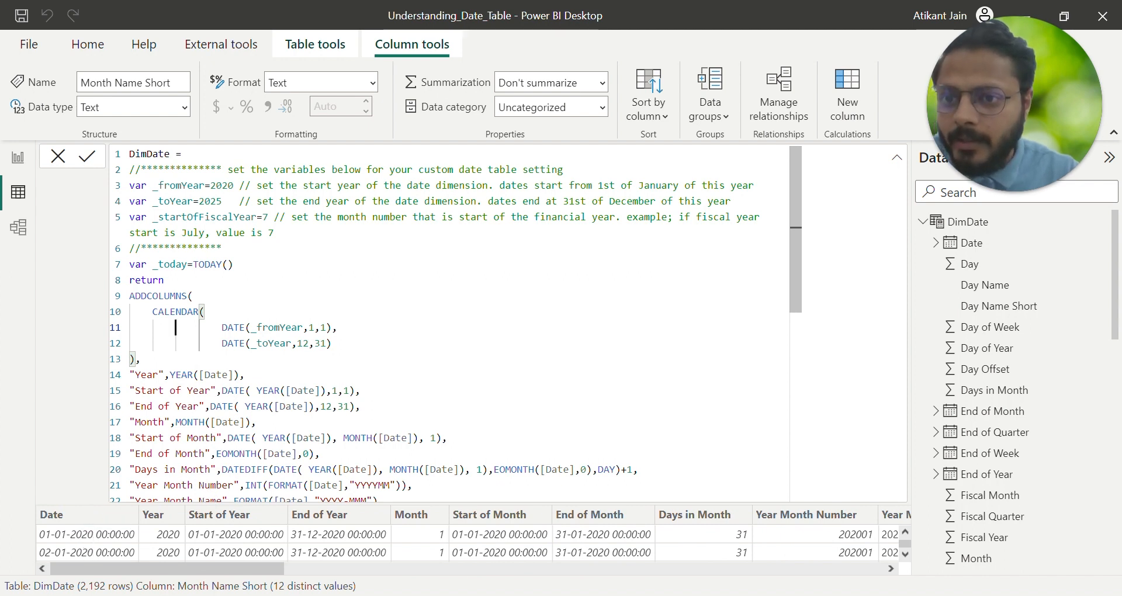
double_click(146, 375)
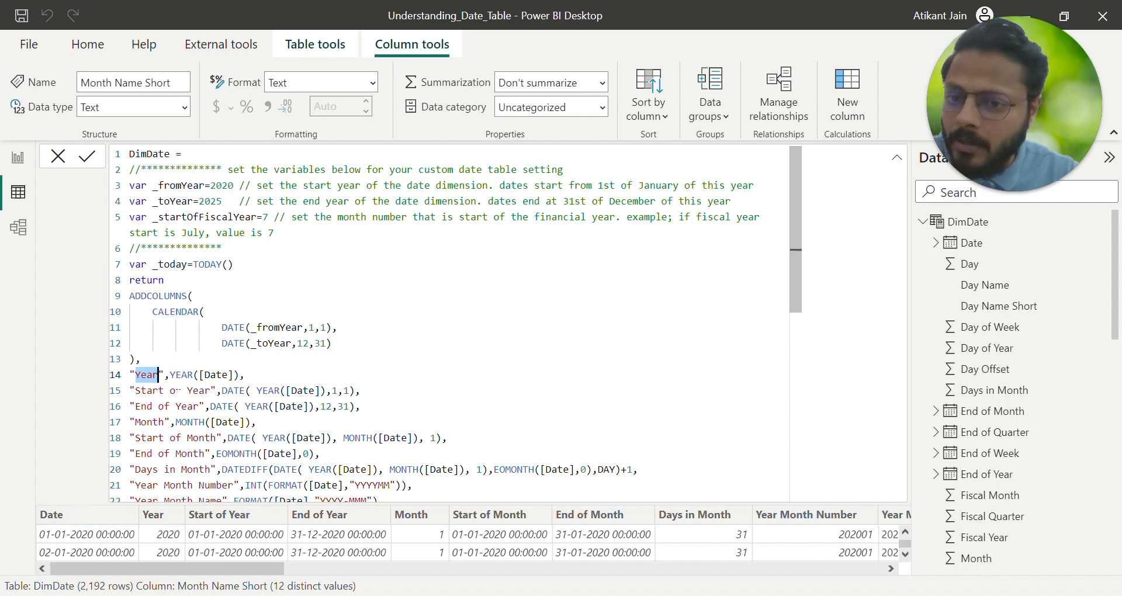
double_click(188, 375)
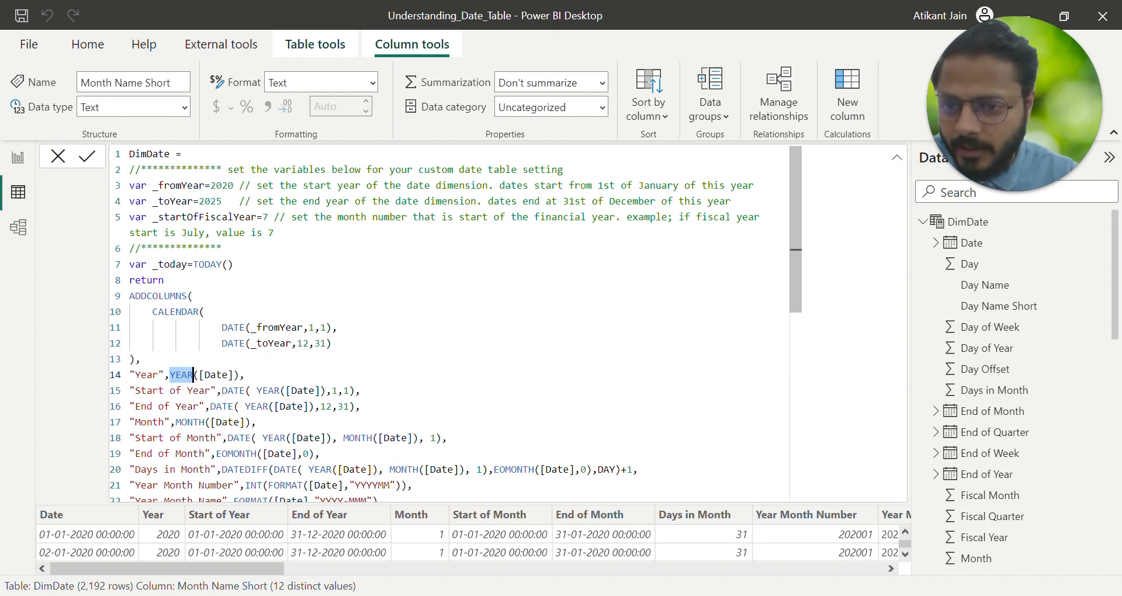
double_click(217, 375)
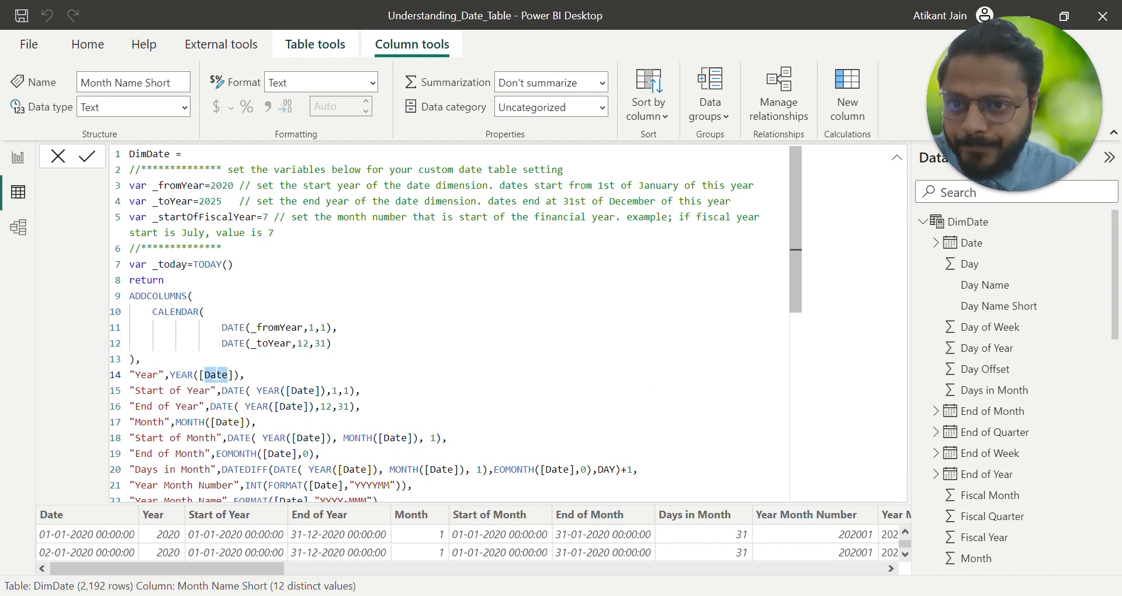
Examine the Start of Year column definition, covering its DATE function and the year, month and day arguments.
scroll(241, 339, "down", 1)
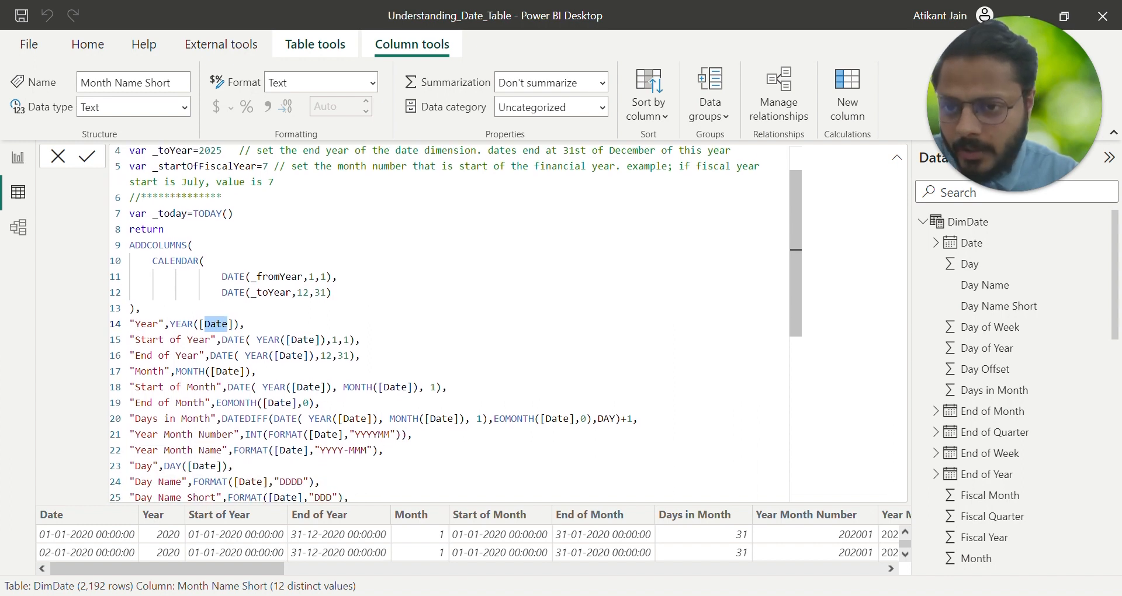
left_click_drag(135, 339, 211, 340)
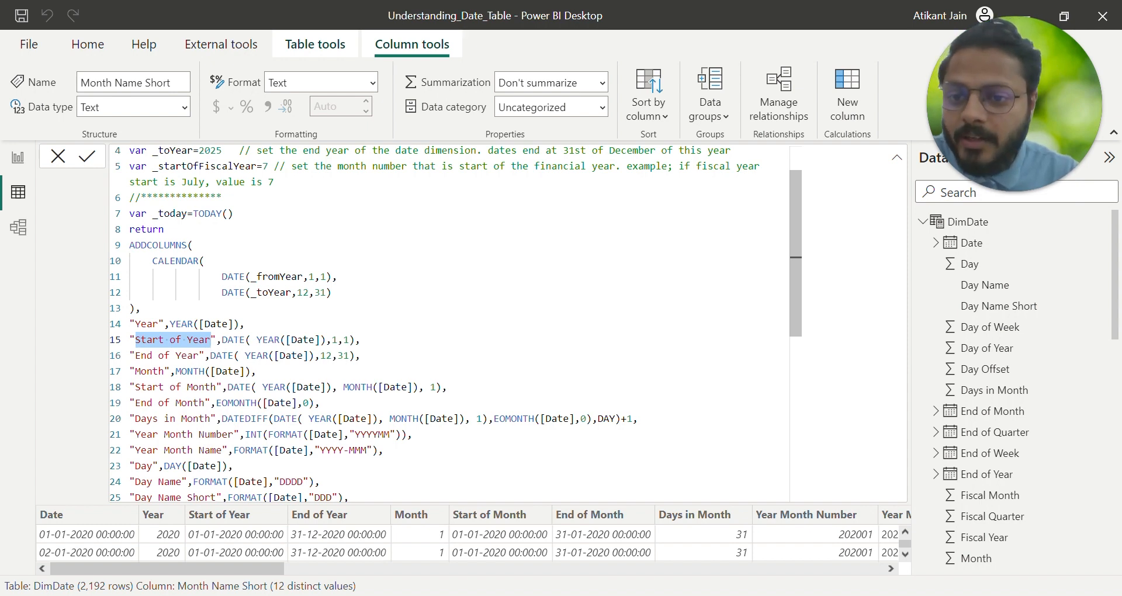
double_click(243, 340)
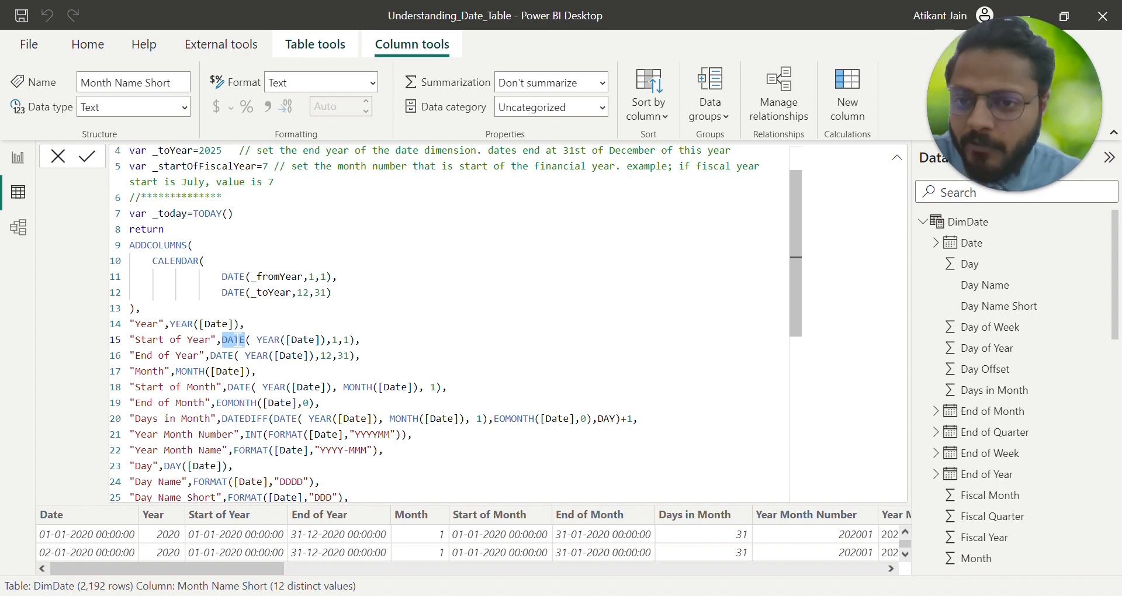
left_click_drag(256, 339, 337, 340)
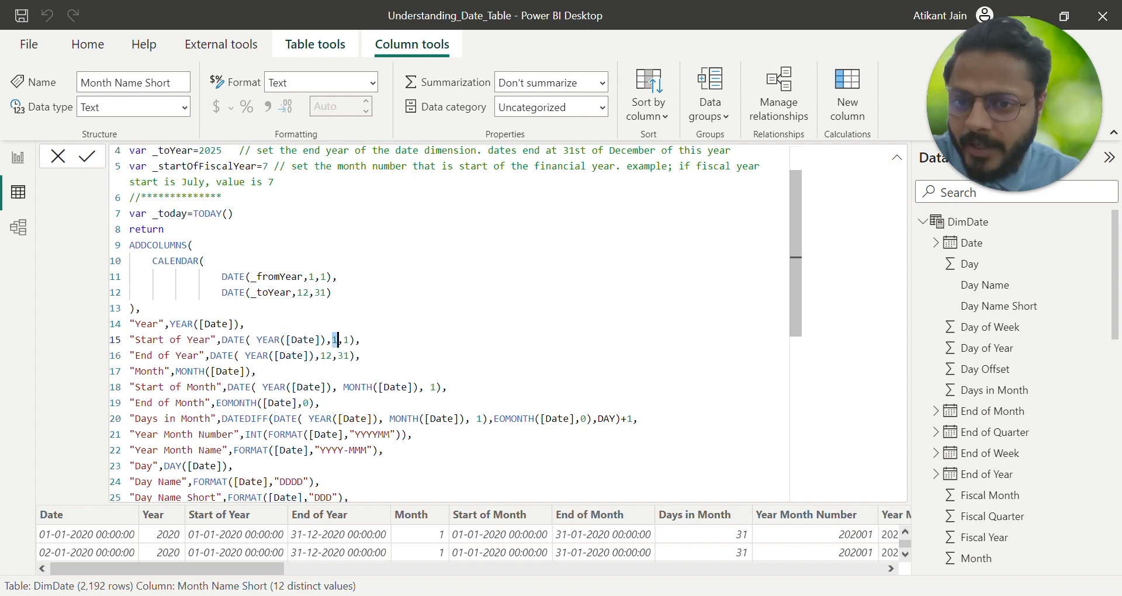
double_click(344, 340)
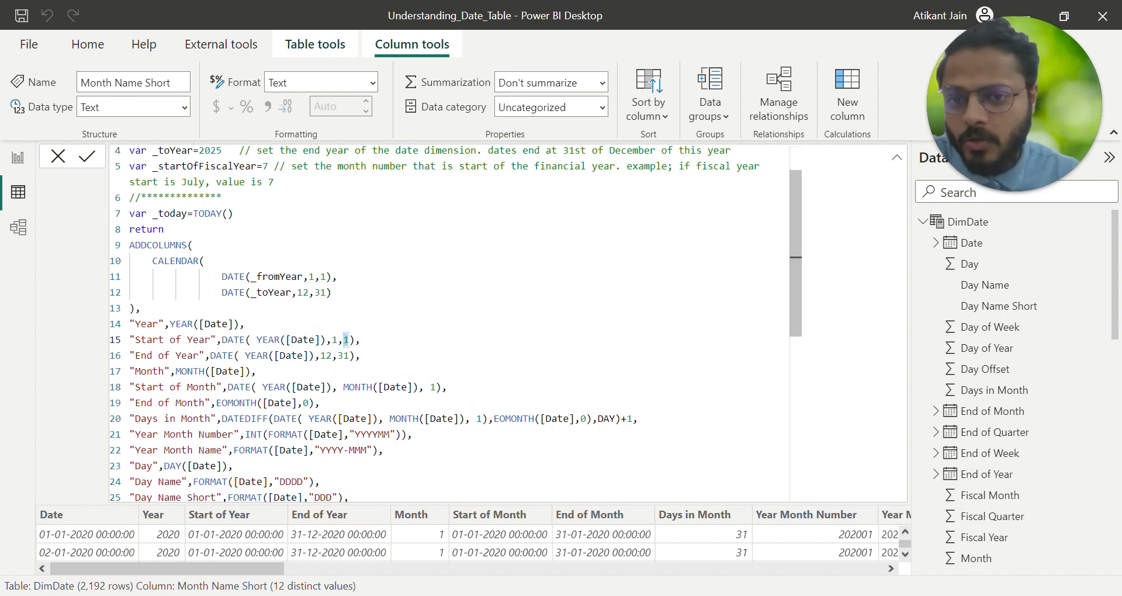
left_click(350, 340)
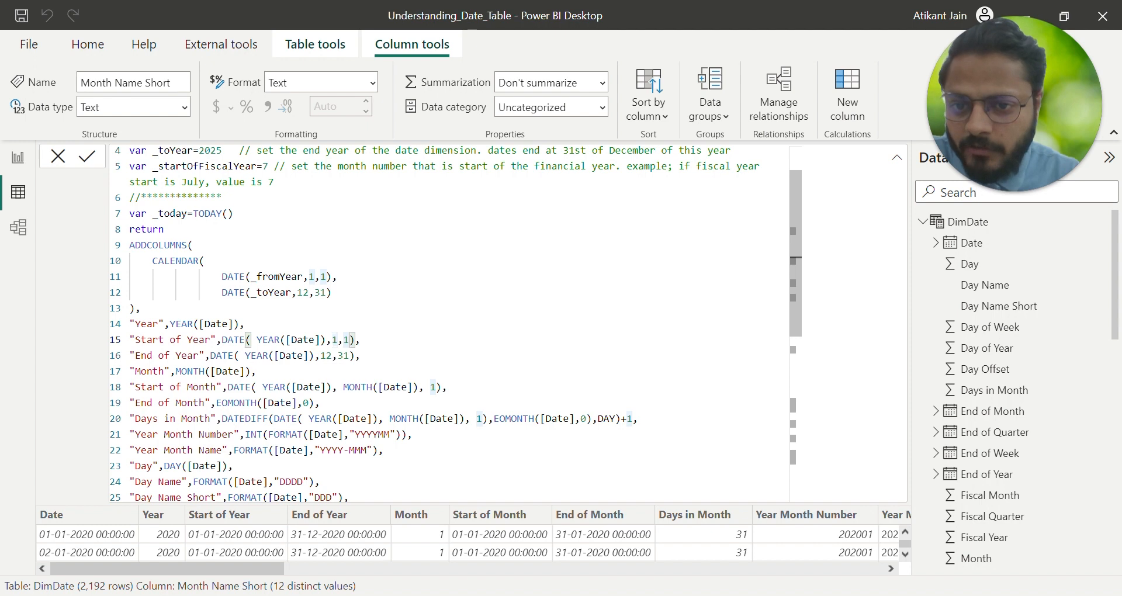
left_click_drag(320, 339, 256, 340)
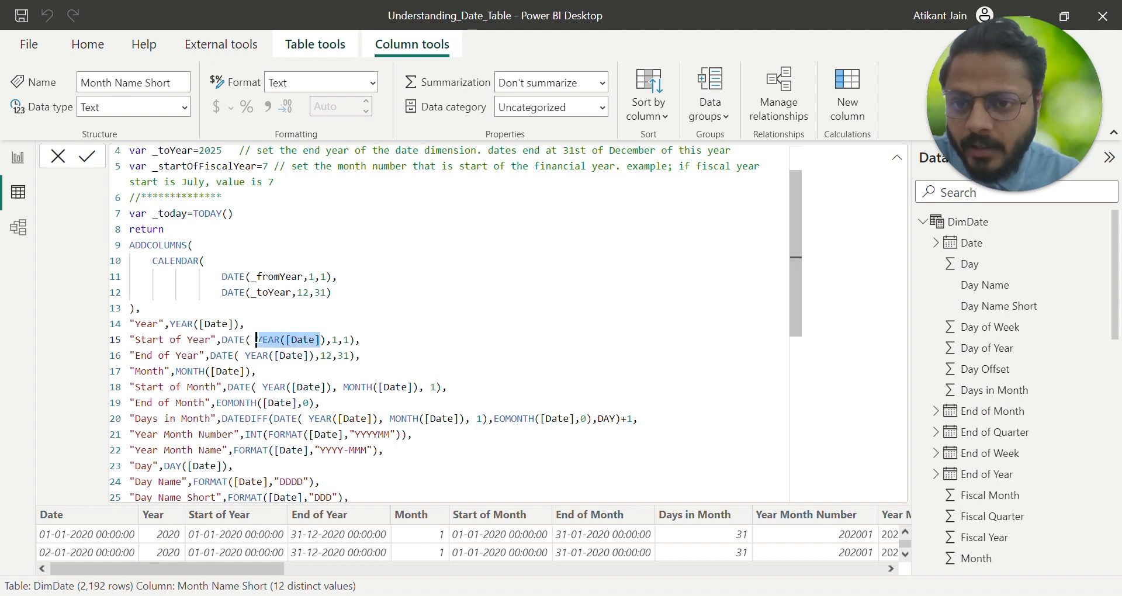
left_click(250, 339)
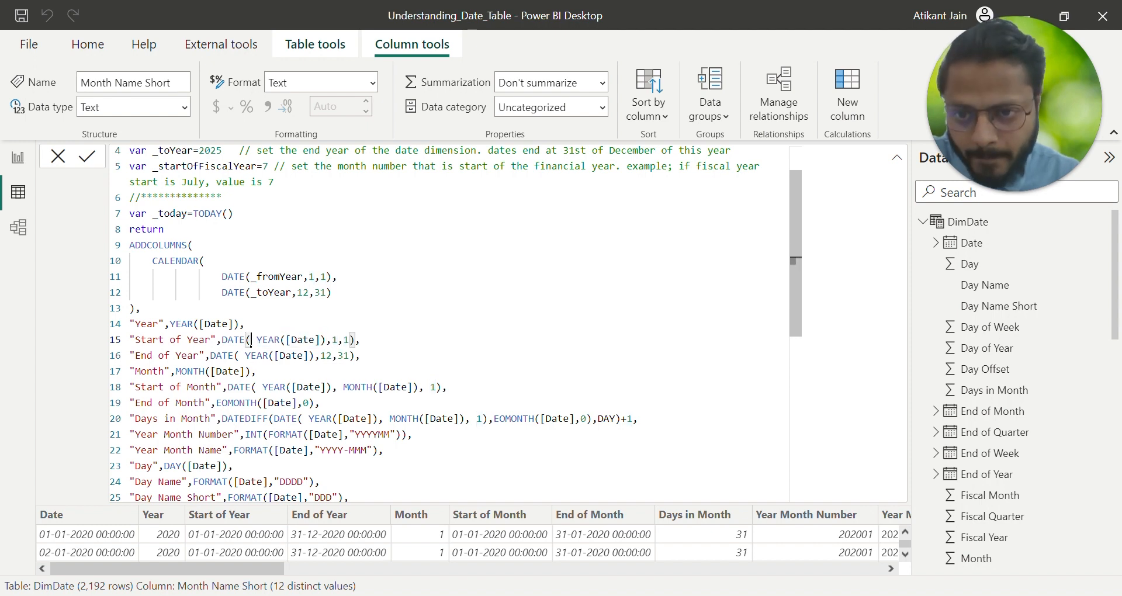
left_click_drag(135, 340, 210, 339)
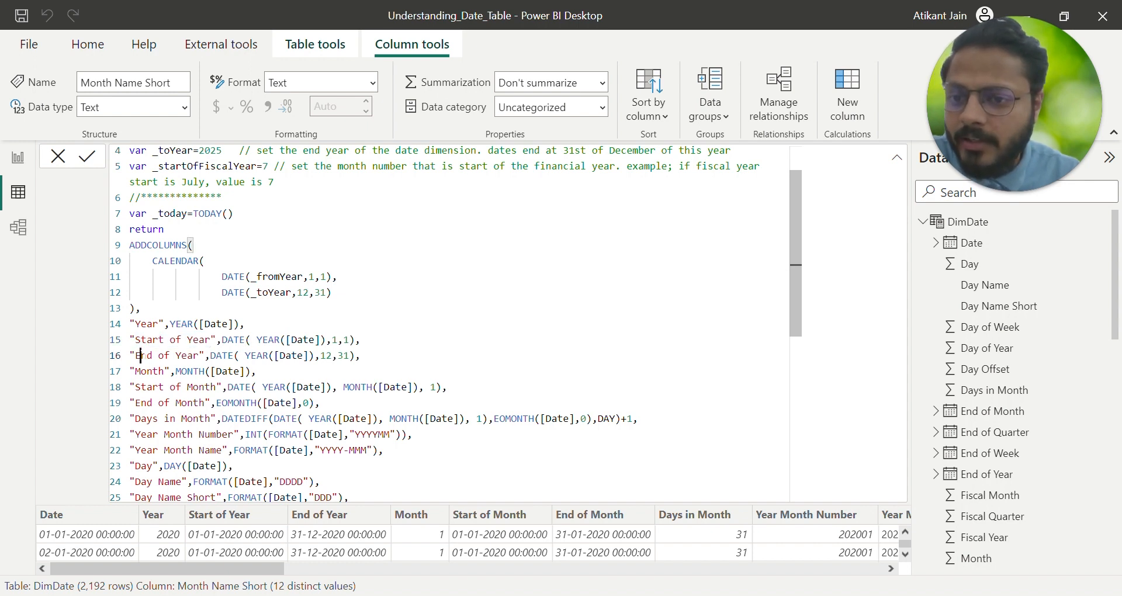
Examine the End of Year column definition, comparing its month and day arguments 12 and 31 with those of Start of Year.
left_click_drag(136, 356, 200, 355)
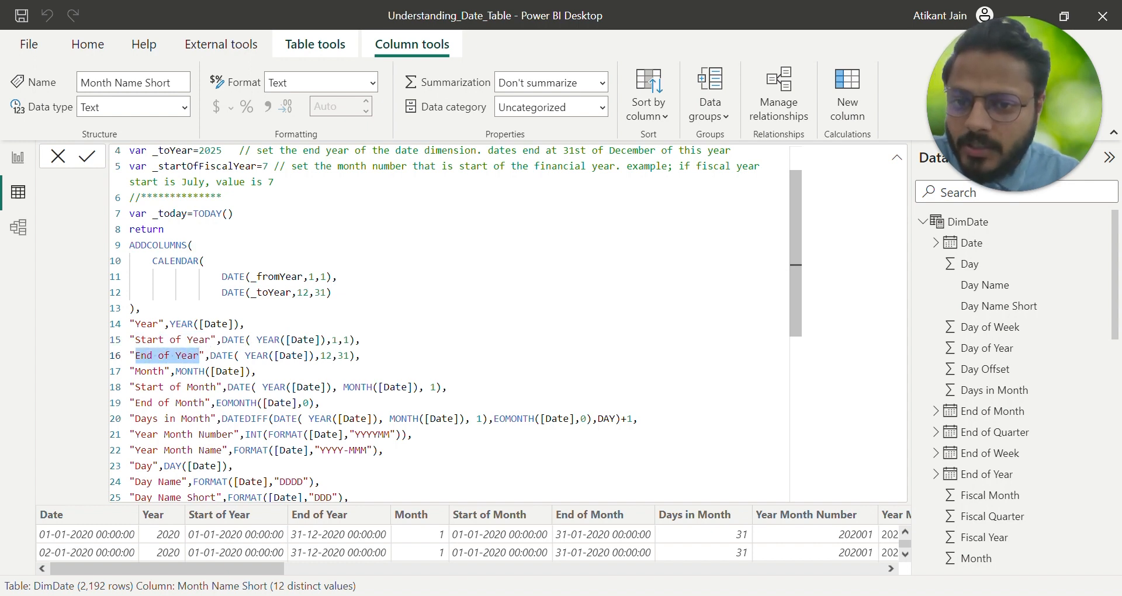
double_click(335, 339)
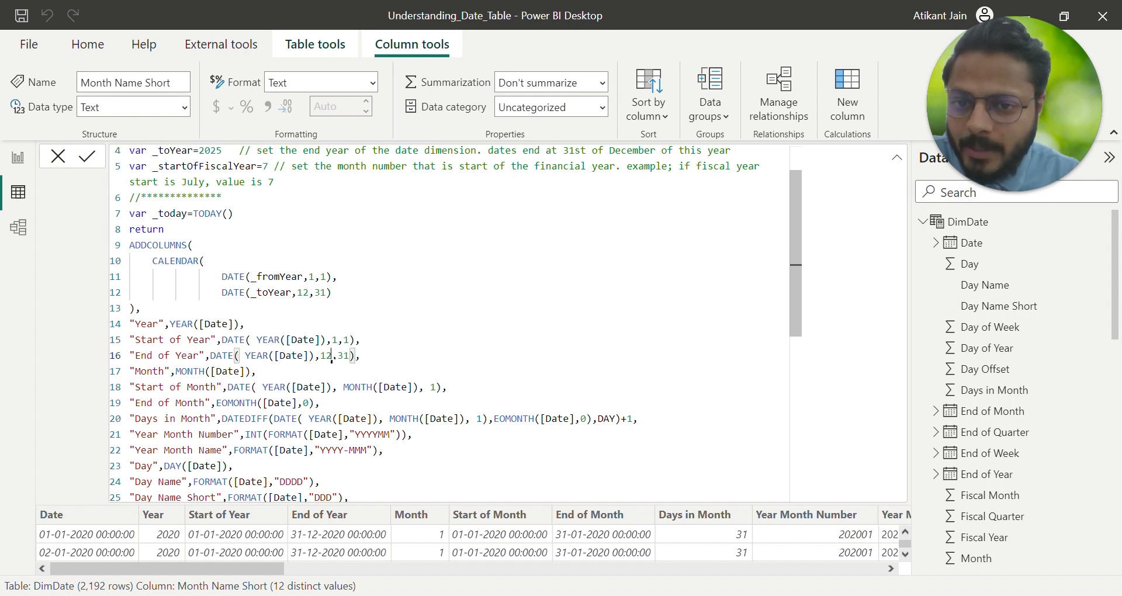
double_click(325, 355)
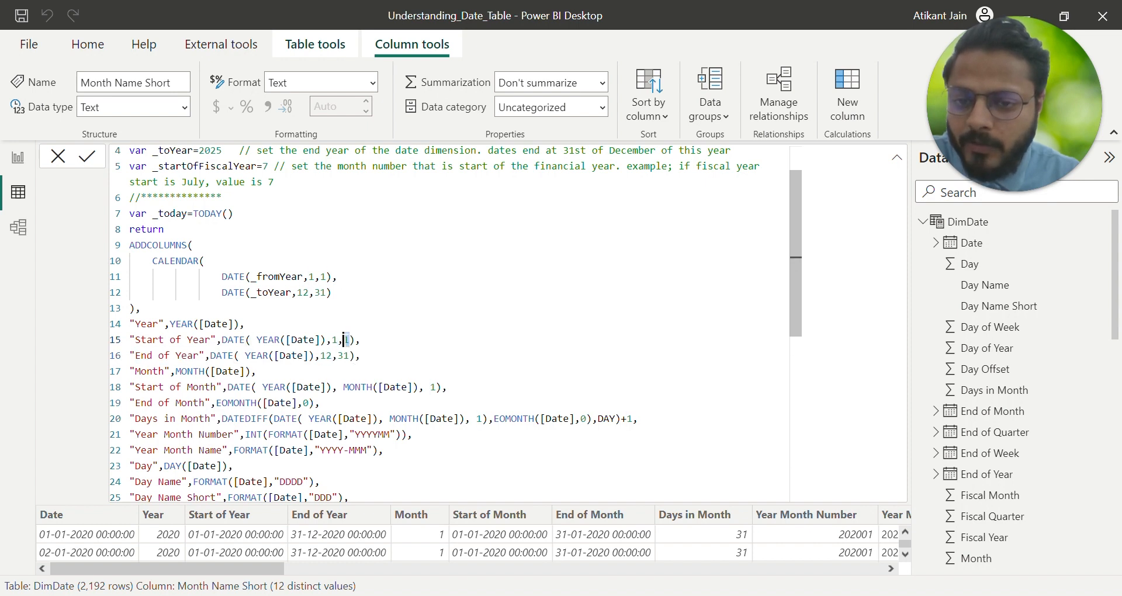
double_click(344, 355)
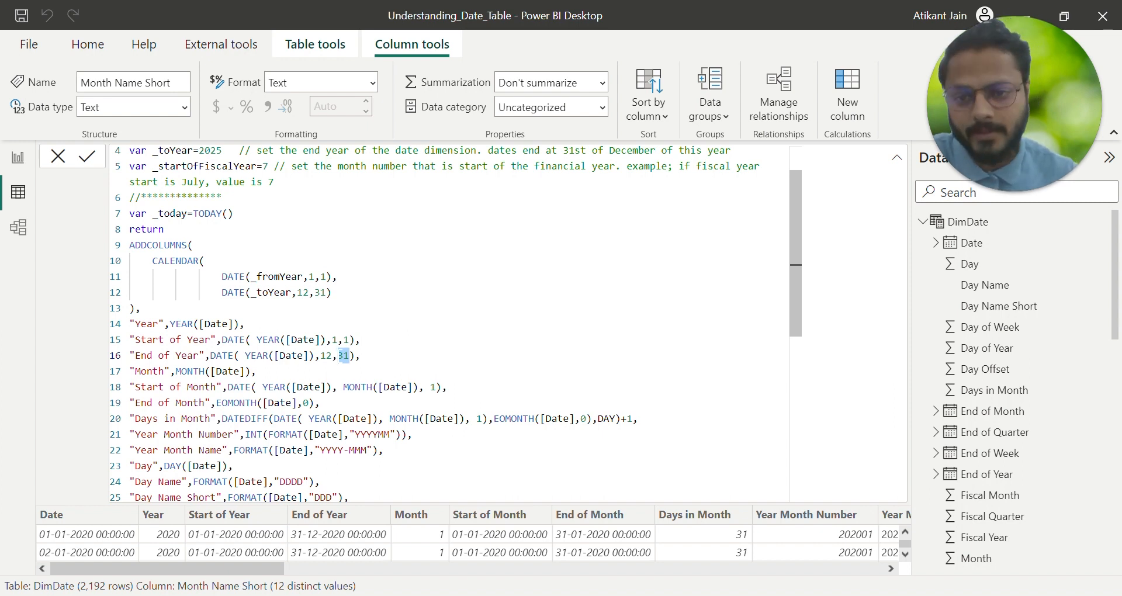
Examine the Month column definition, MONTH([Date]), alongside the Month column in the DimDate table.
double_click(150, 371)
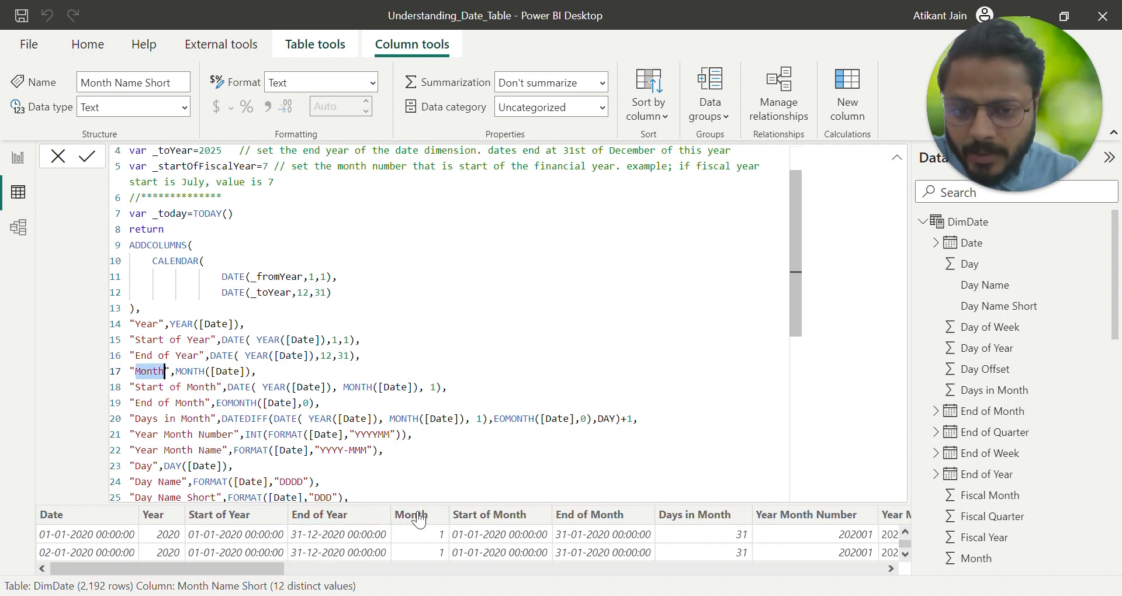
left_click(187, 371)
double_click(187, 371)
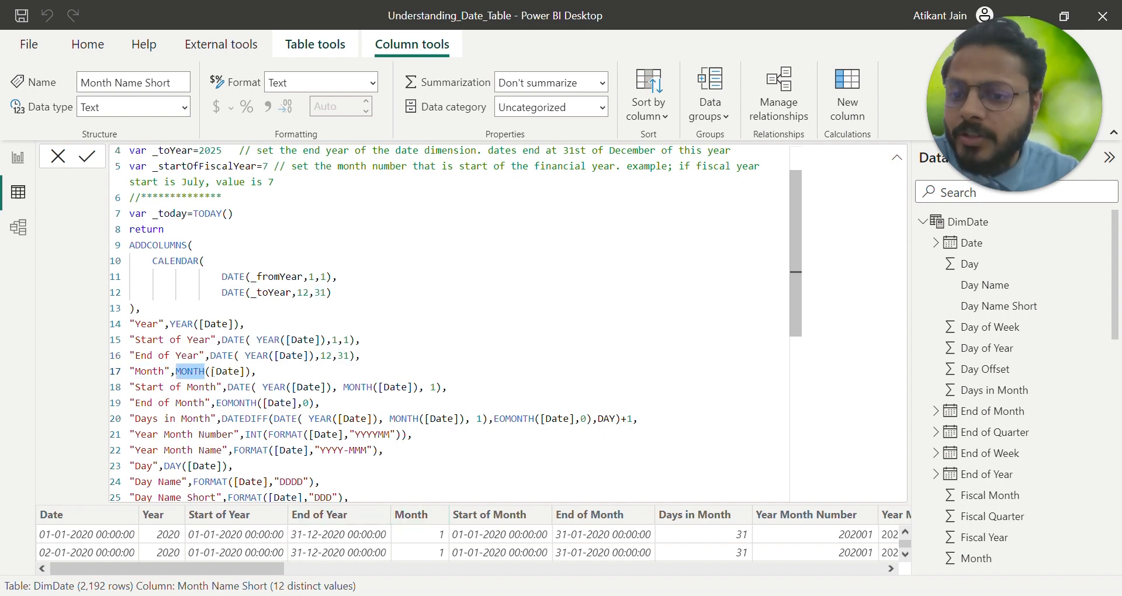
double_click(227, 371)
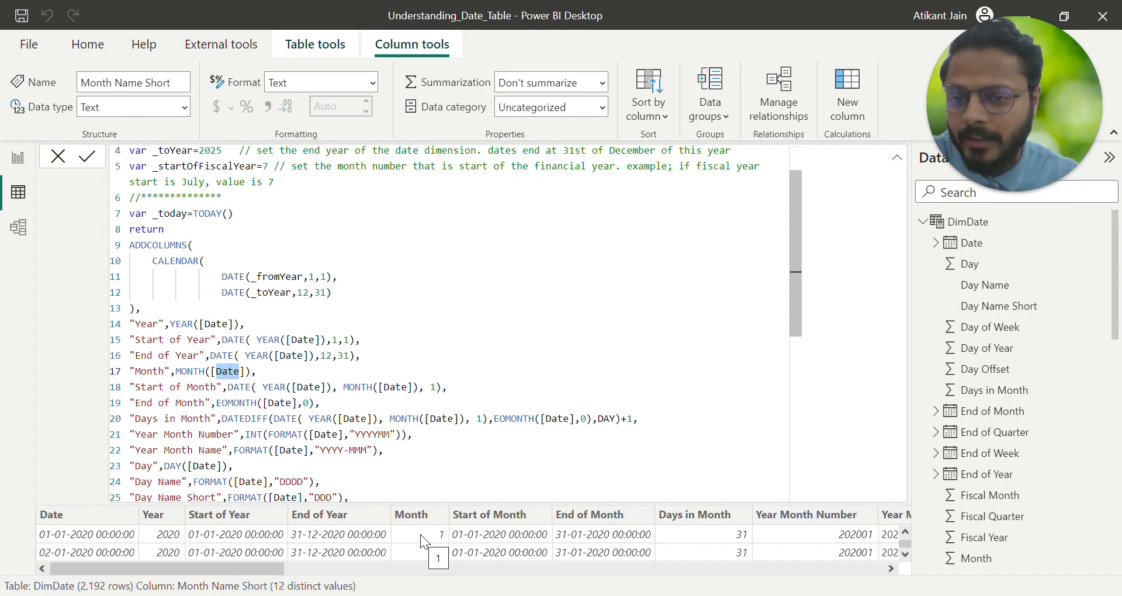
Examine the Start of Month column definition and how DATE combines YEAR([Date]), MONTH([Date]) and 1.
left_click_drag(136, 387, 216, 387)
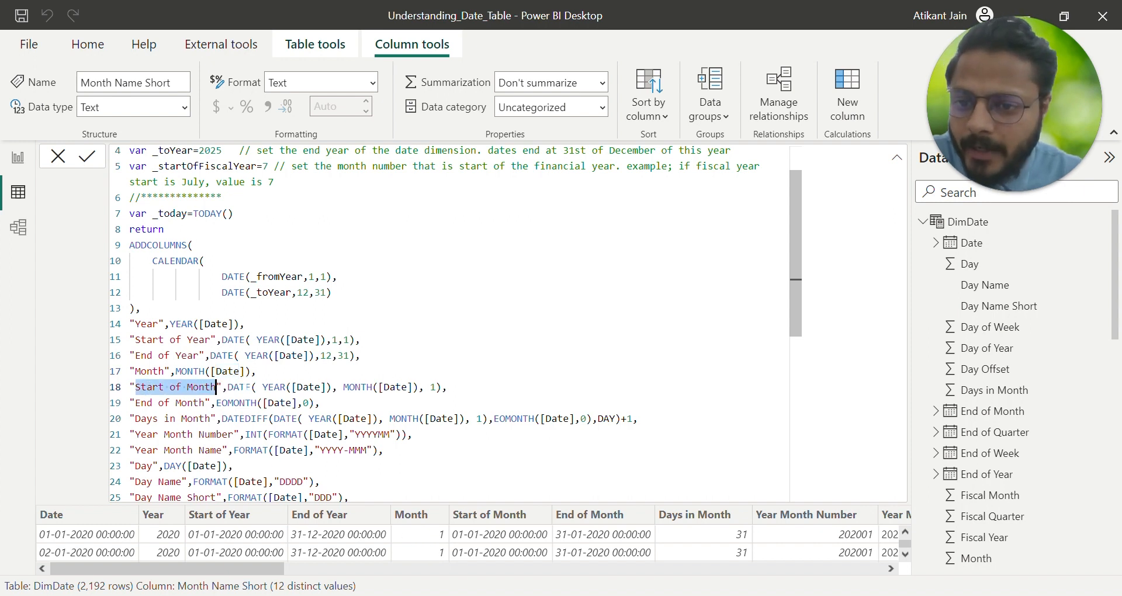
double_click(246, 387)
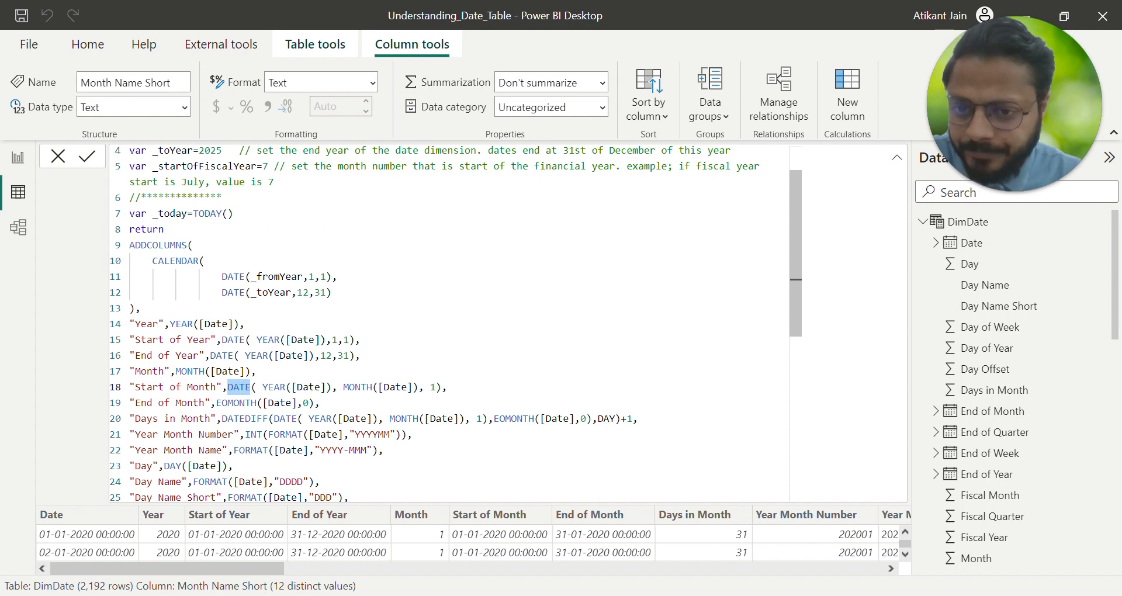
left_click_drag(263, 387, 326, 387)
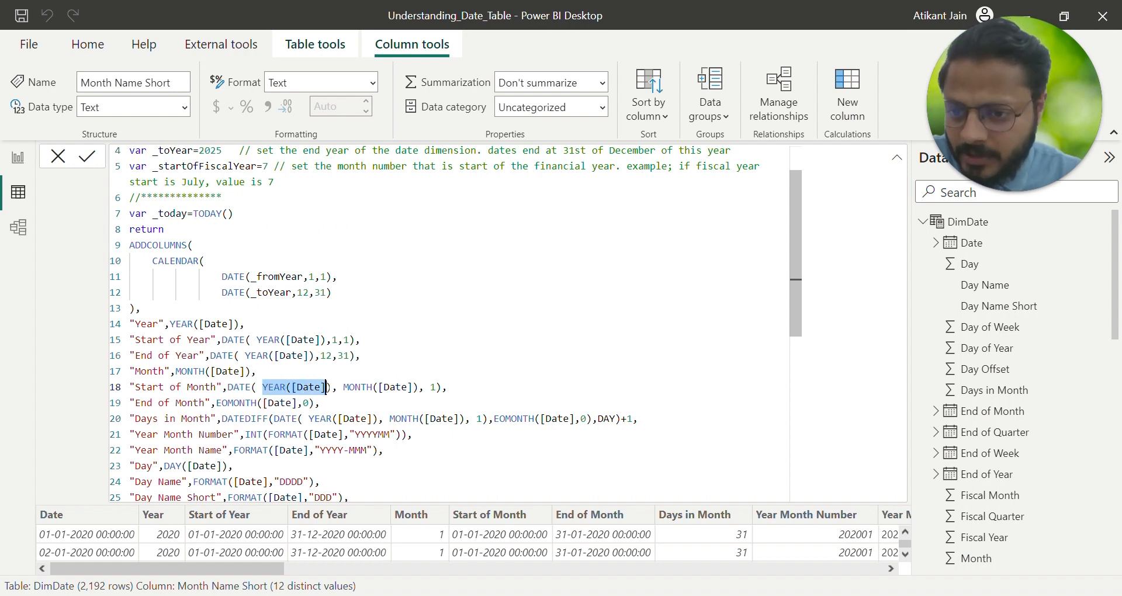
left_click(349, 387)
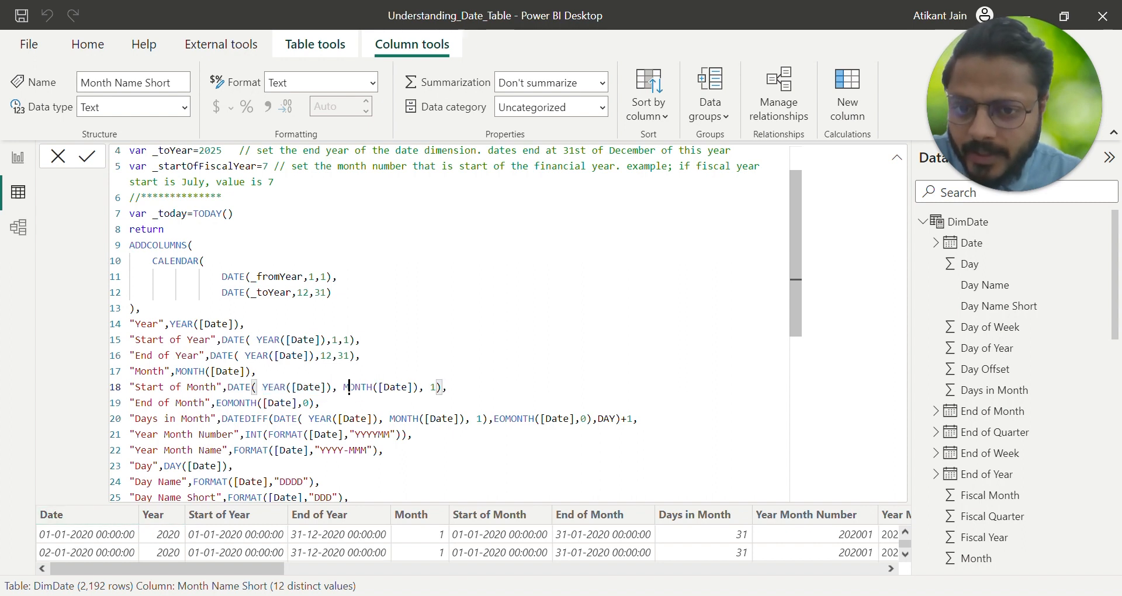
left_click_drag(344, 386, 412, 387)
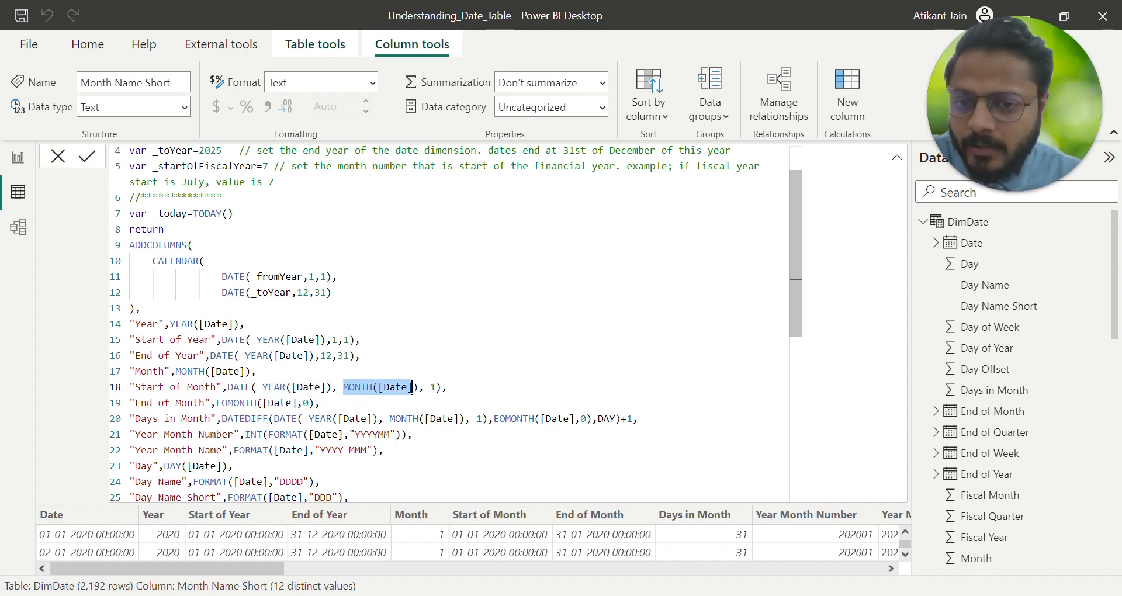
left_click(436, 387)
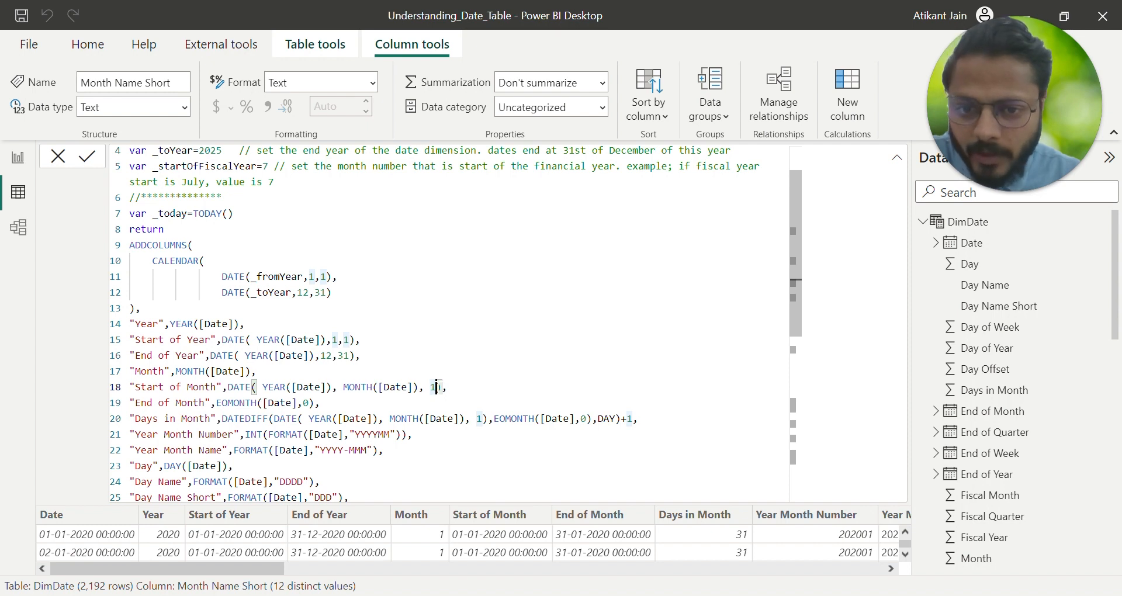
left_click_drag(356, 387, 405, 387)
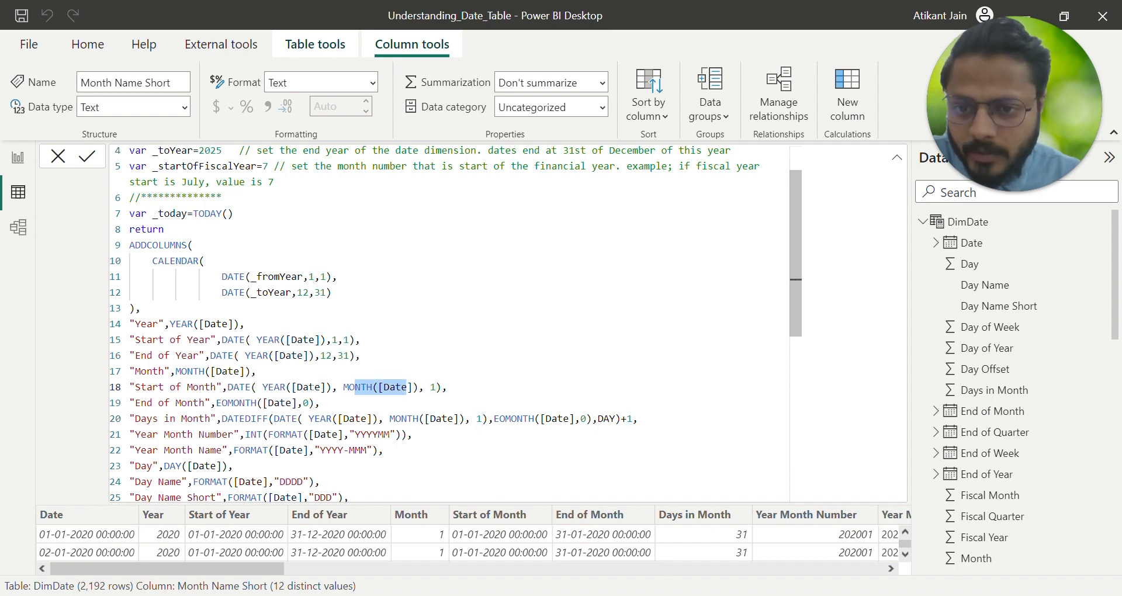
double_click(317, 387)
left_click_drag(321, 387, 262, 387)
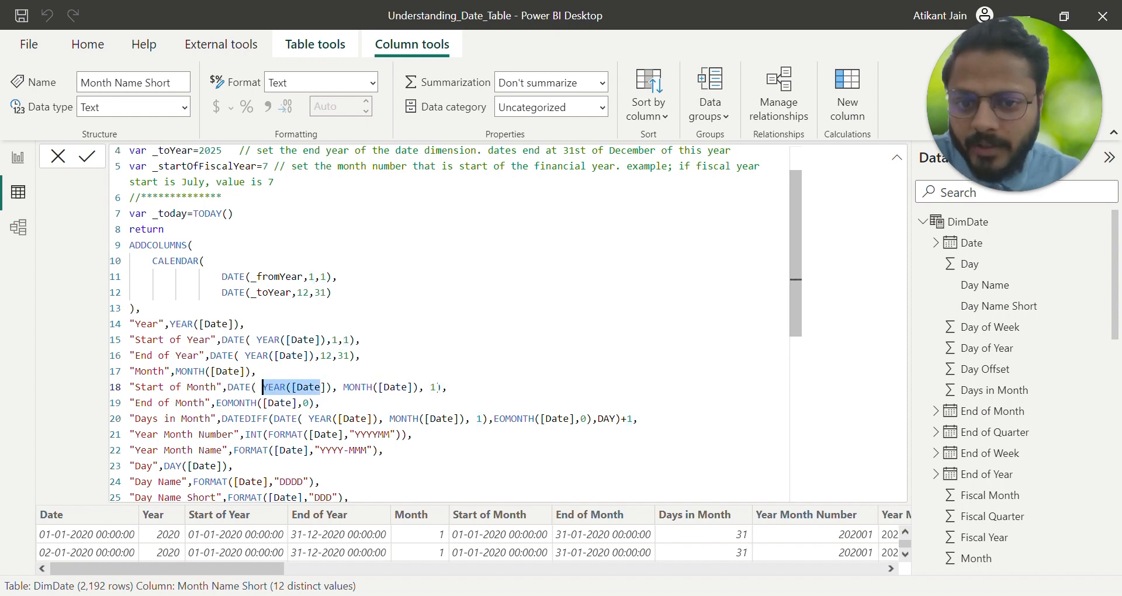
double_click(432, 387)
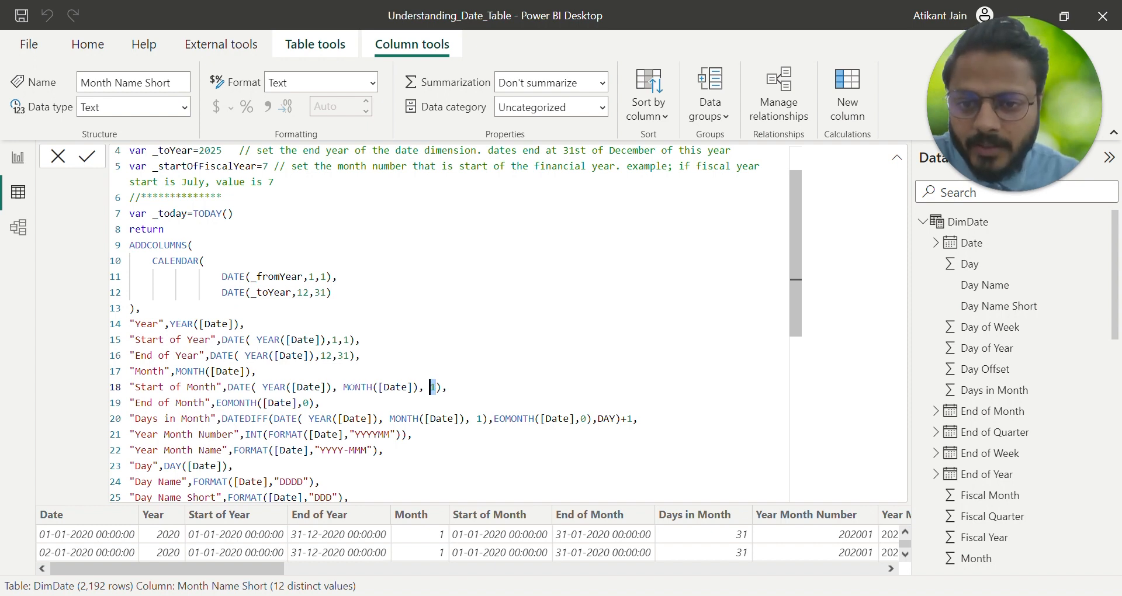
left_click_drag(343, 387, 414, 387)
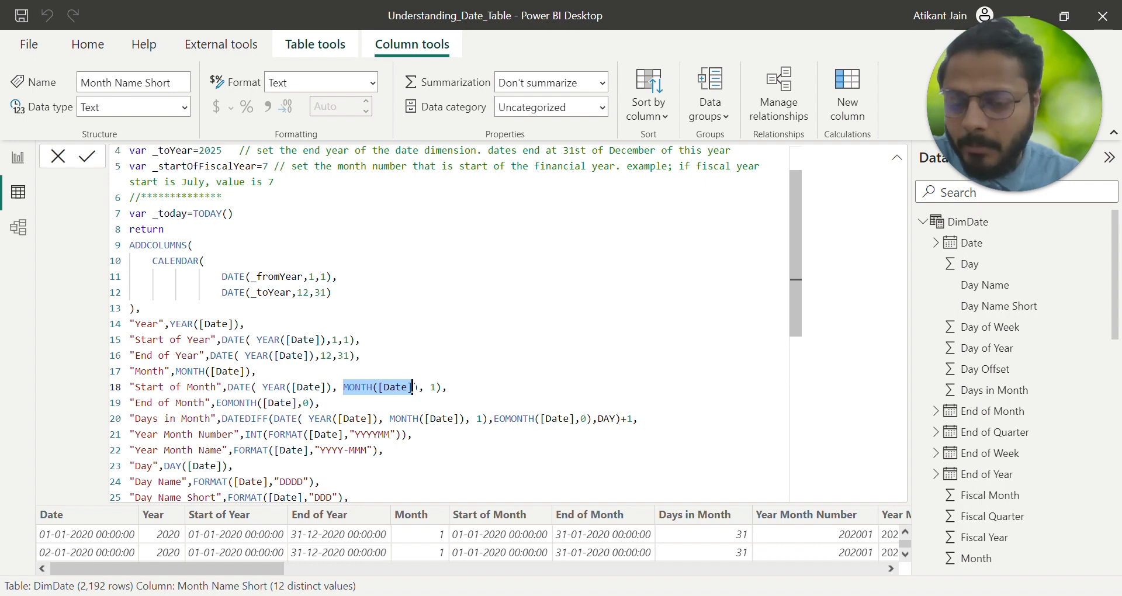
left_click(228, 386)
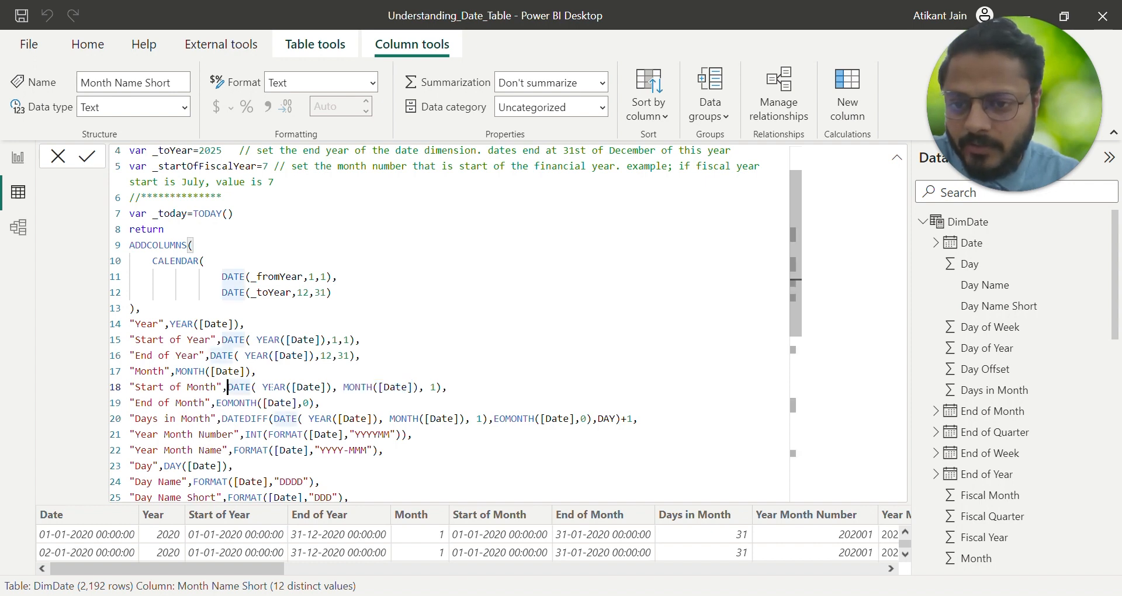
left_click_drag(262, 387, 325, 387)
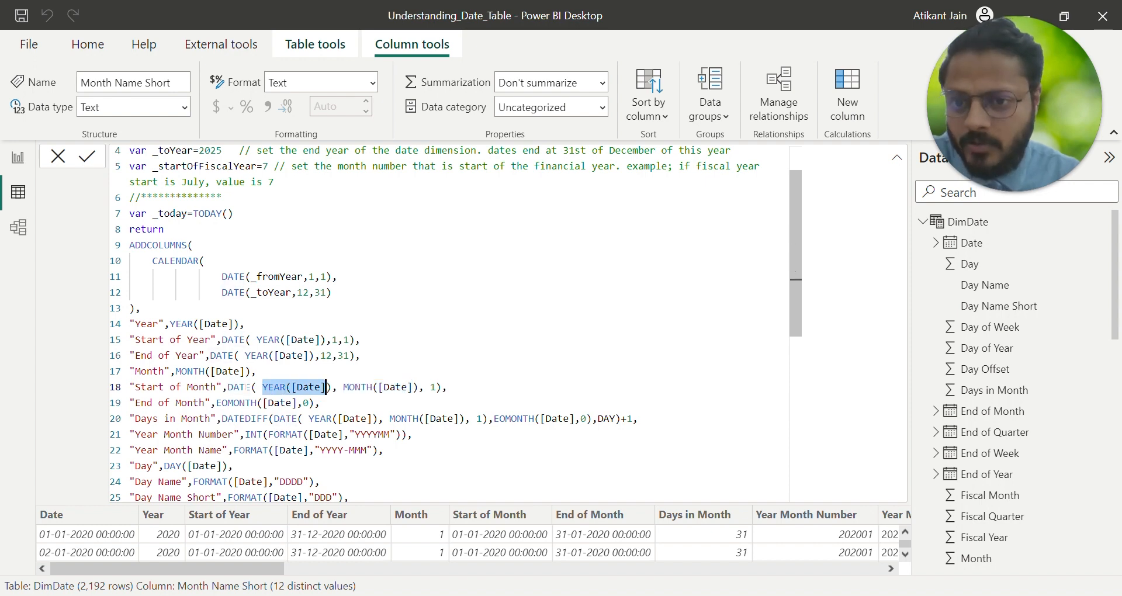
left_click_drag(227, 387, 441, 388)
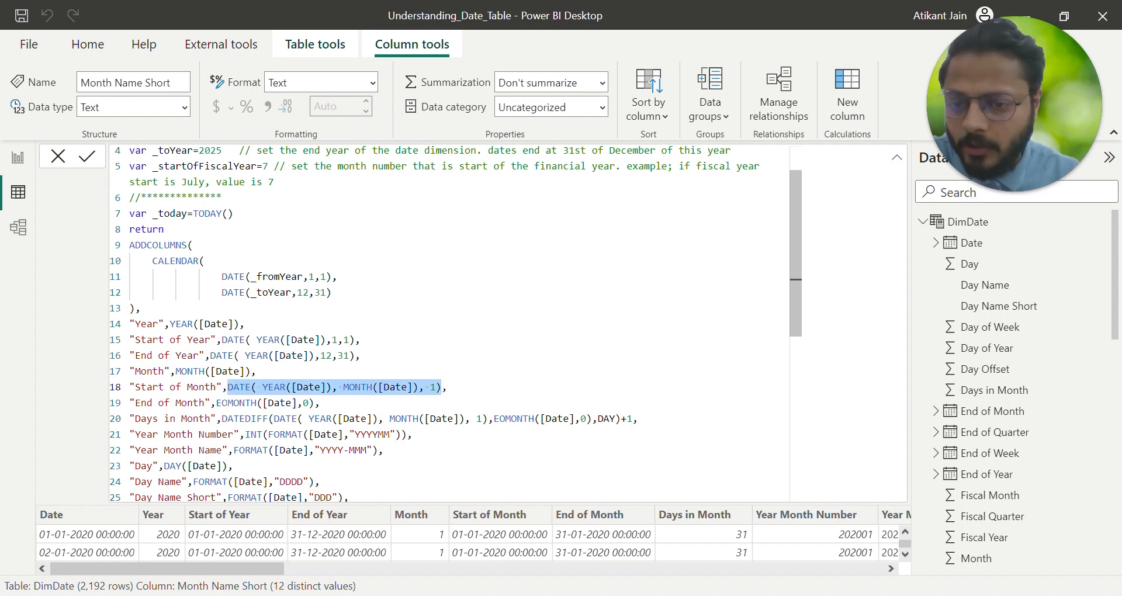
double_click(239, 387)
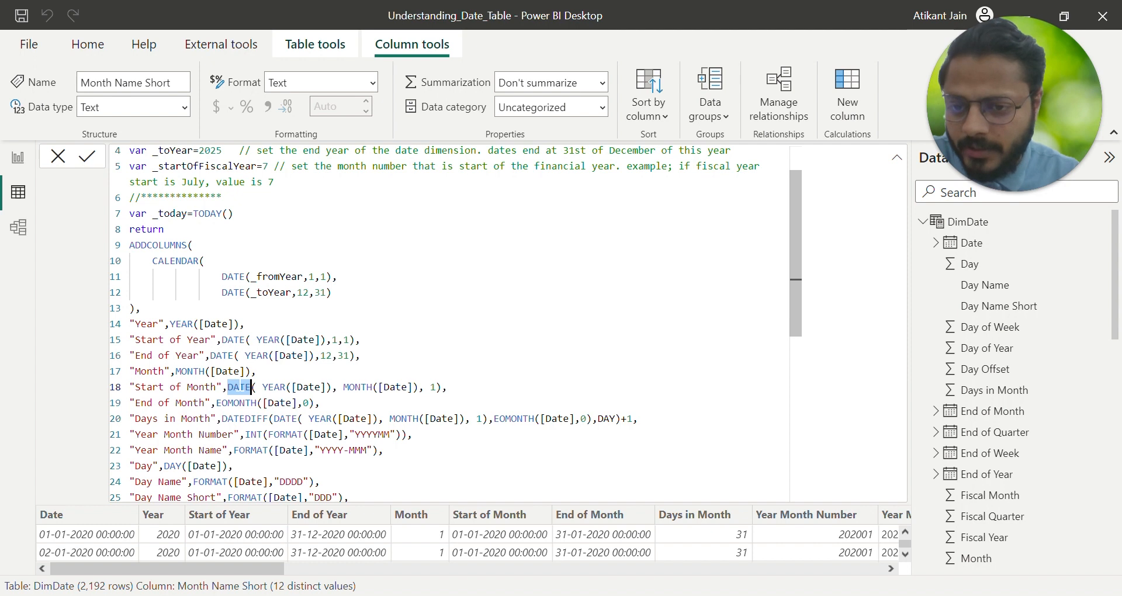
Enter eomonth( after the End of Month column definition to bring up the EOMONTH function's argument hint.
double_click(236, 403)
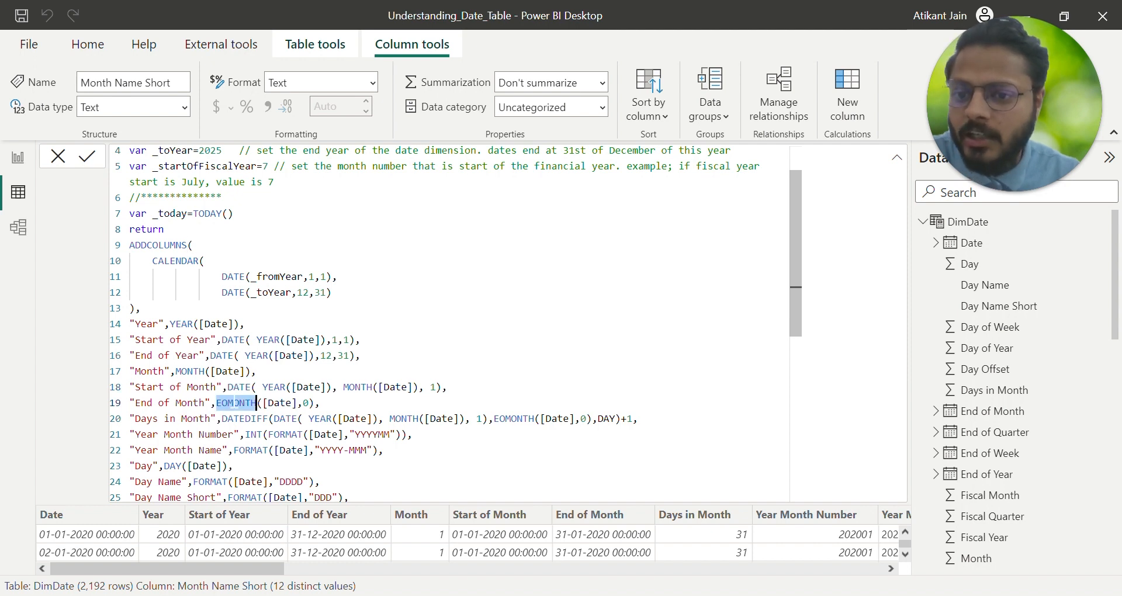
left_click(221, 402)
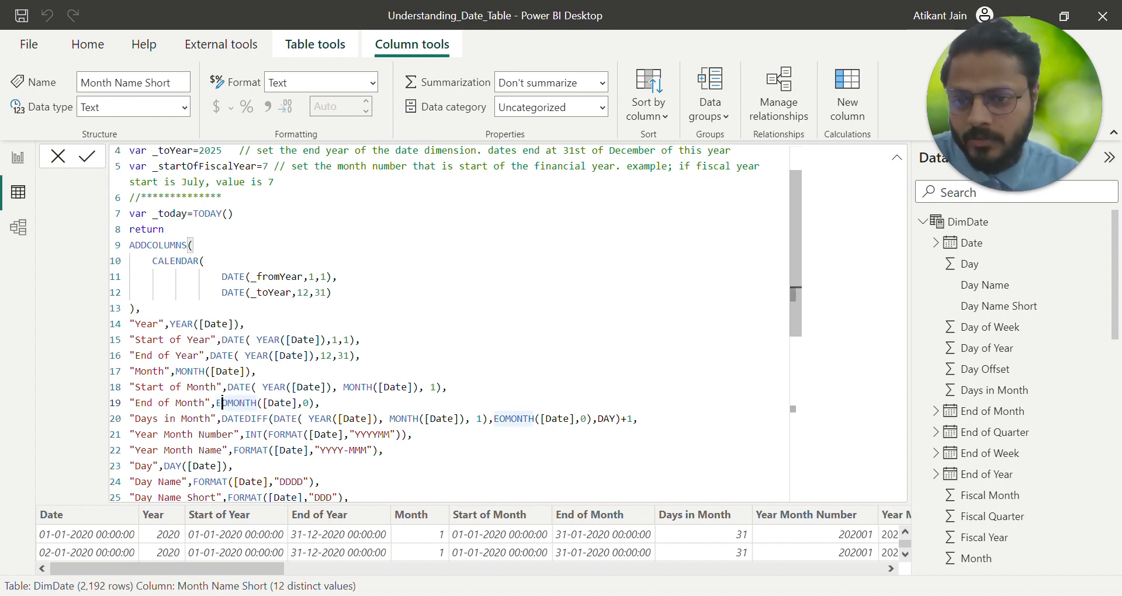
double_click(221, 402)
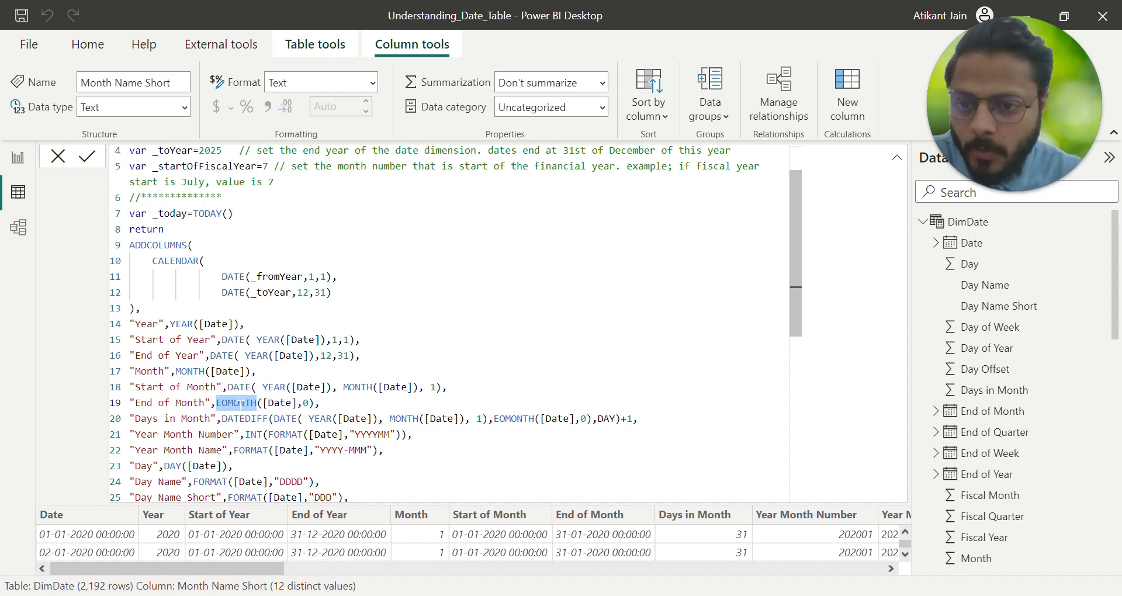
left_click(325, 403)
type("eomonth")
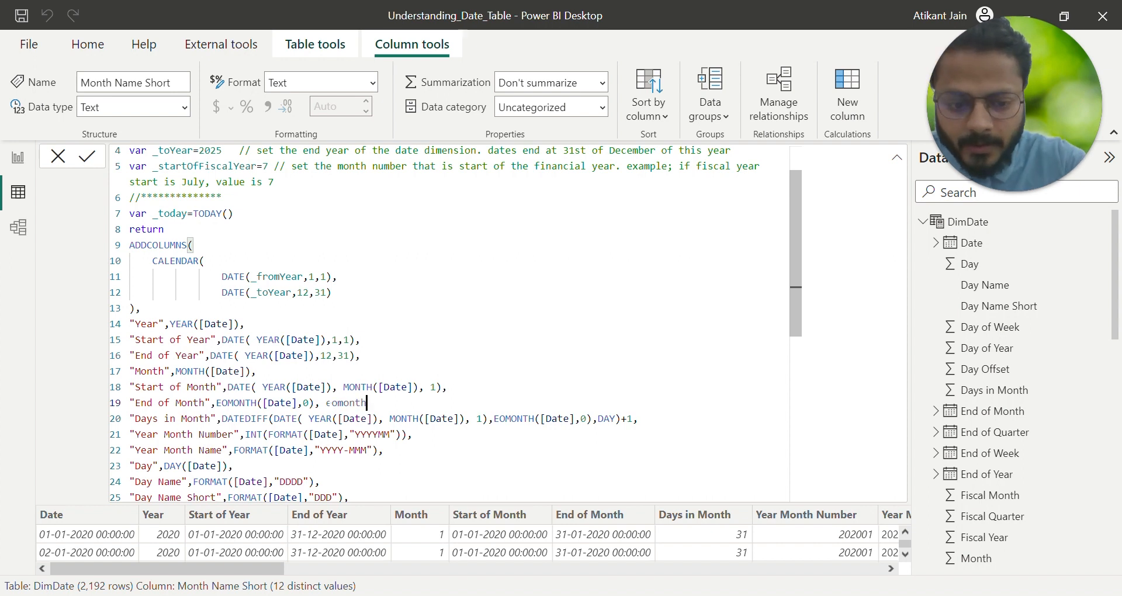
type("(")
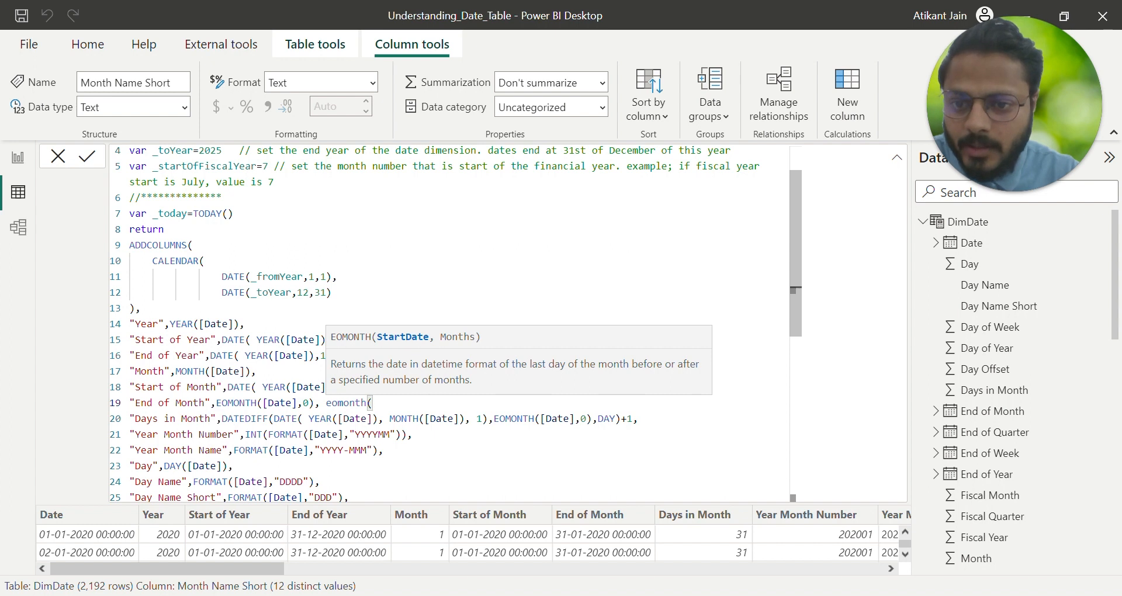
Delete the trial eomonth( text after the End of Month column definition.
key("BackSpace")
key("BackSpace")
key("BackSpace")
key("BackSpace")
key("BackSpace")
key("BackSpace")
key("BackSpace")
key("BackSpace")
key("BackSpace")
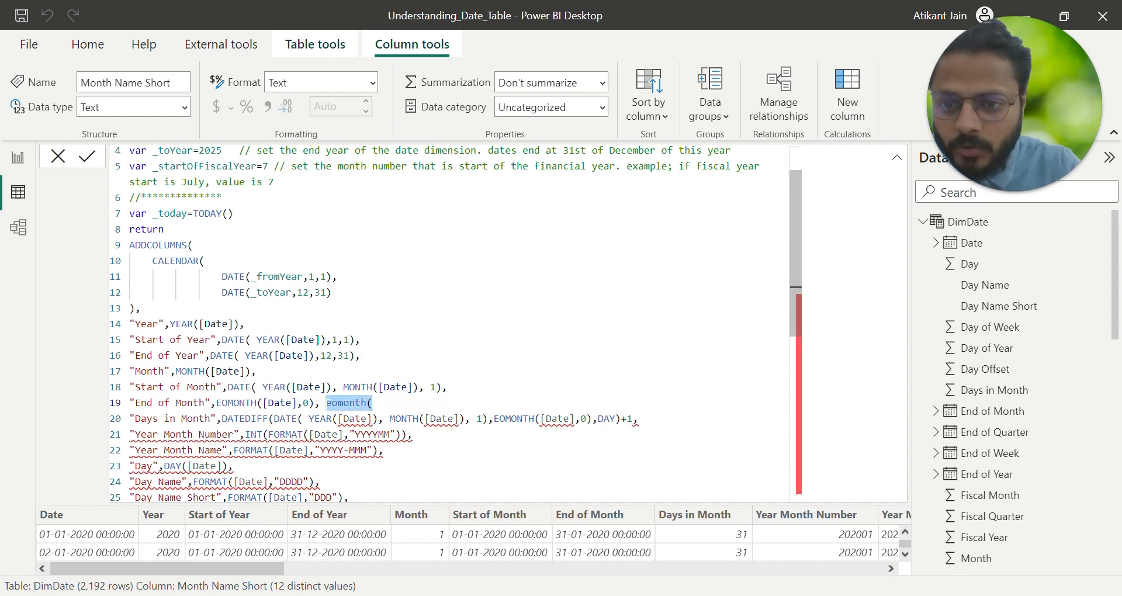
Examine the [Date] and 0 arguments of EOMONTH in the End of Month definition, comparing it with Start of Month.
double_click(279, 403)
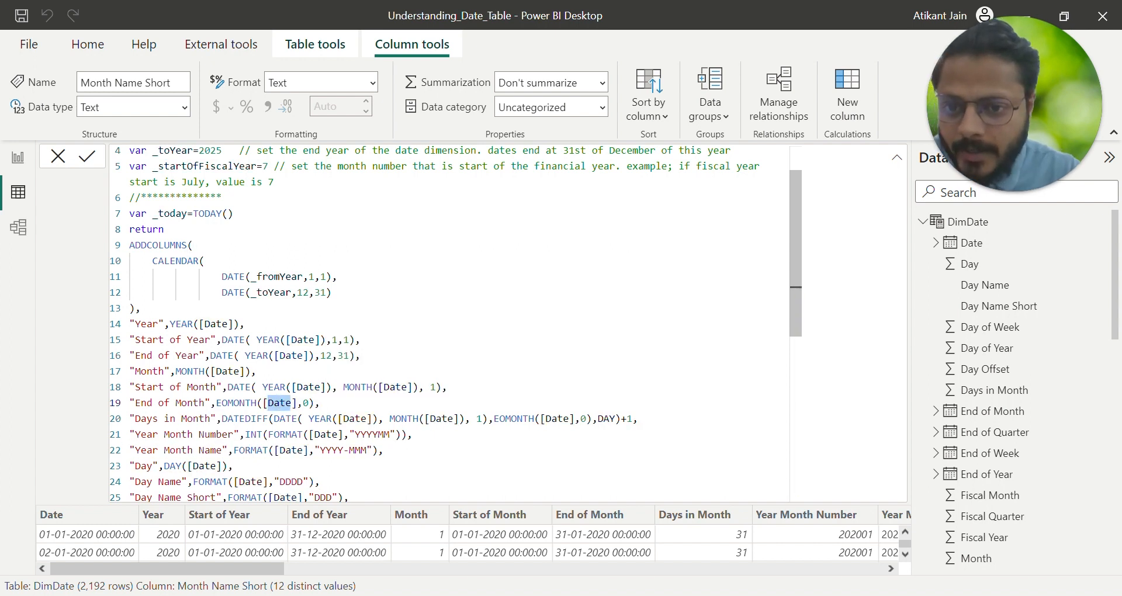
left_click(303, 403)
left_click_drag(303, 402, 308, 403)
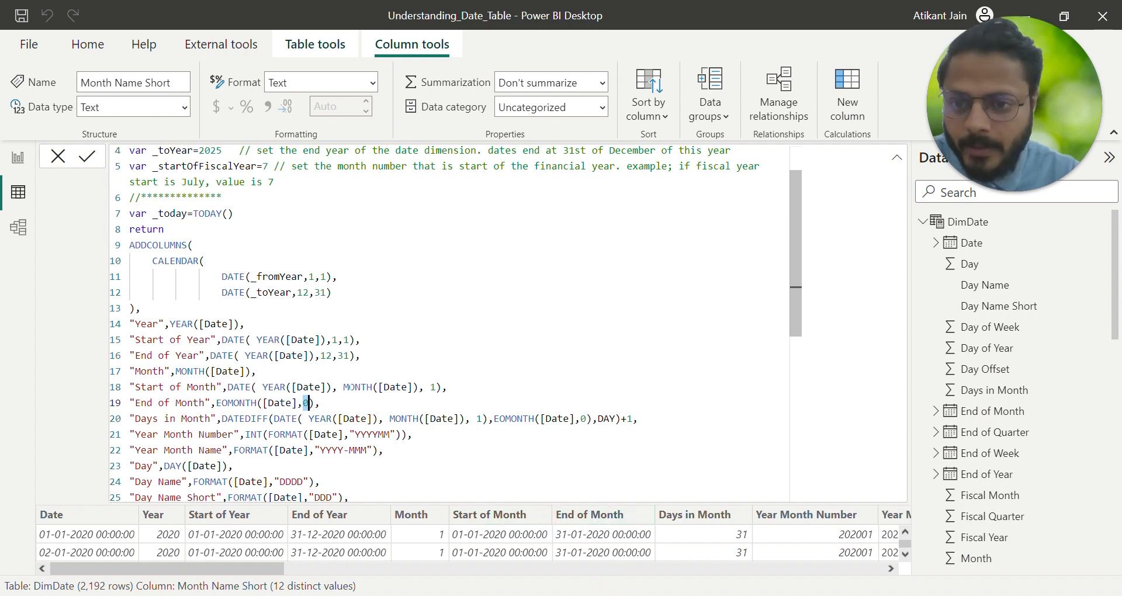
left_click(320, 403)
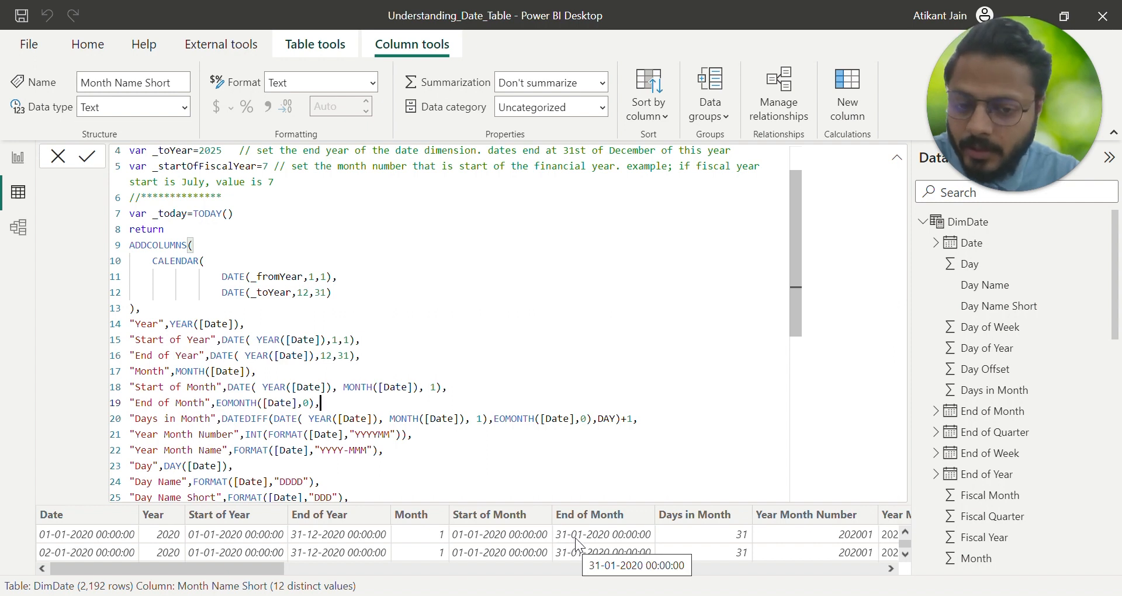
left_click_drag(222, 387, 444, 387)
left_click(223, 387)
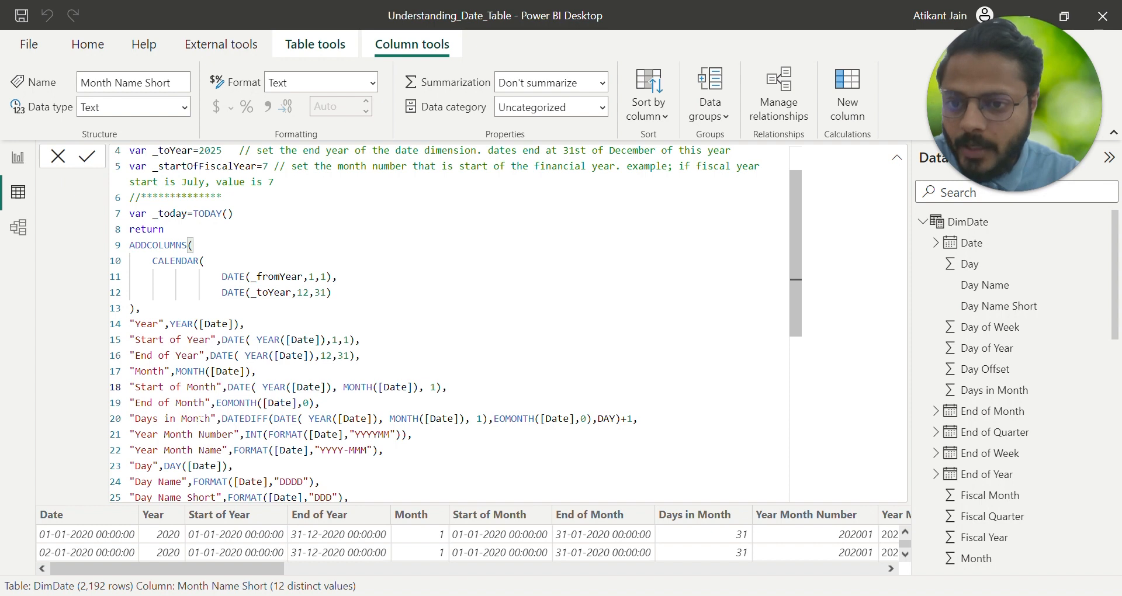
Examine the Days in Month definition and its DATEDIFF function alongside the Days in Month column in the table.
left_click_drag(211, 418, 136, 419)
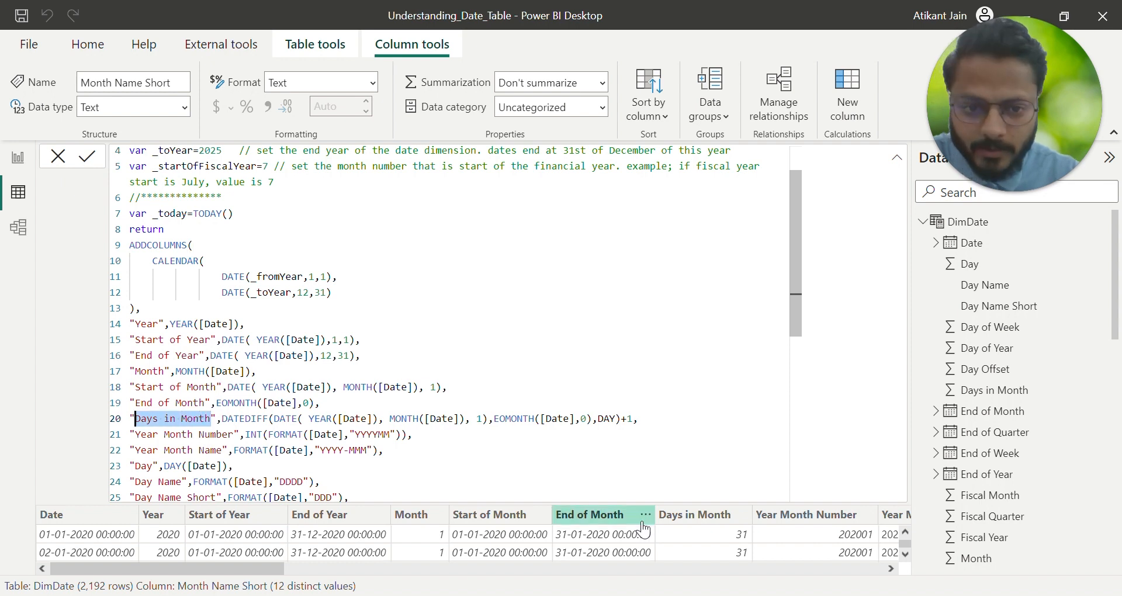
scroll(644, 532, "right", 5)
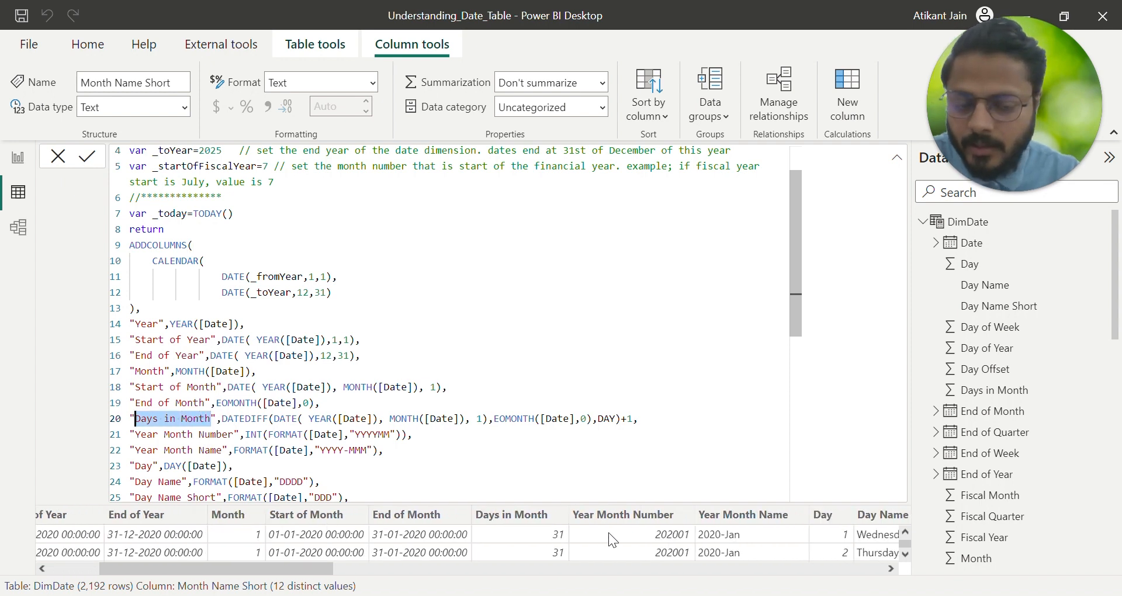
scroll(608, 532, "right", 3)
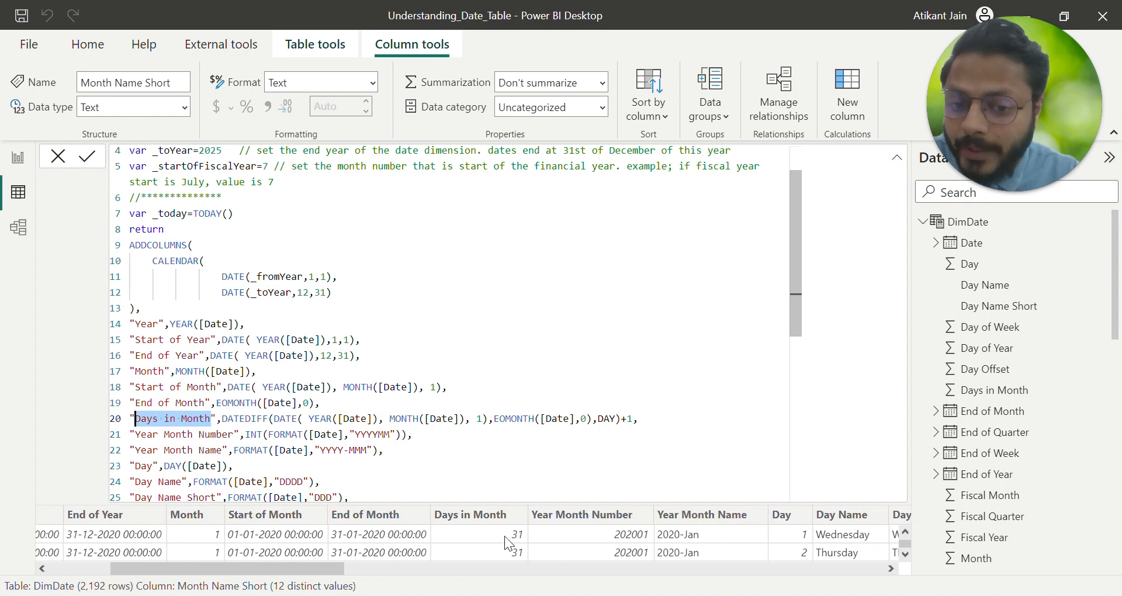
double_click(234, 418)
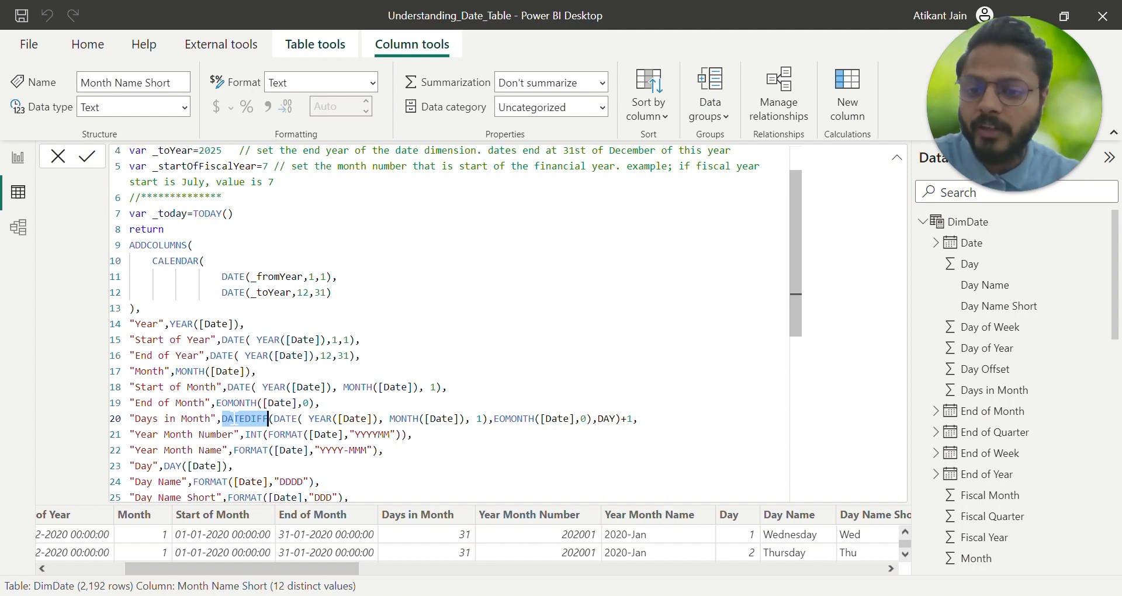
left_click(223, 418)
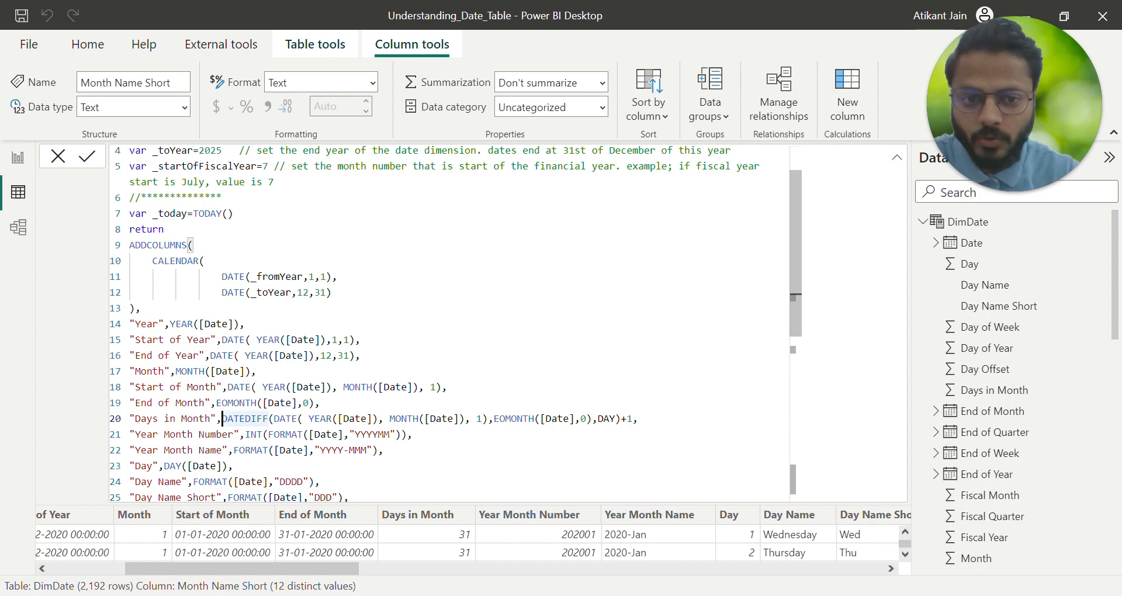
Enter DATEDIFF( on a new line below the Days in Month definition to read its argument hint, and remove that line.
left_click(638, 419)
key("Return")
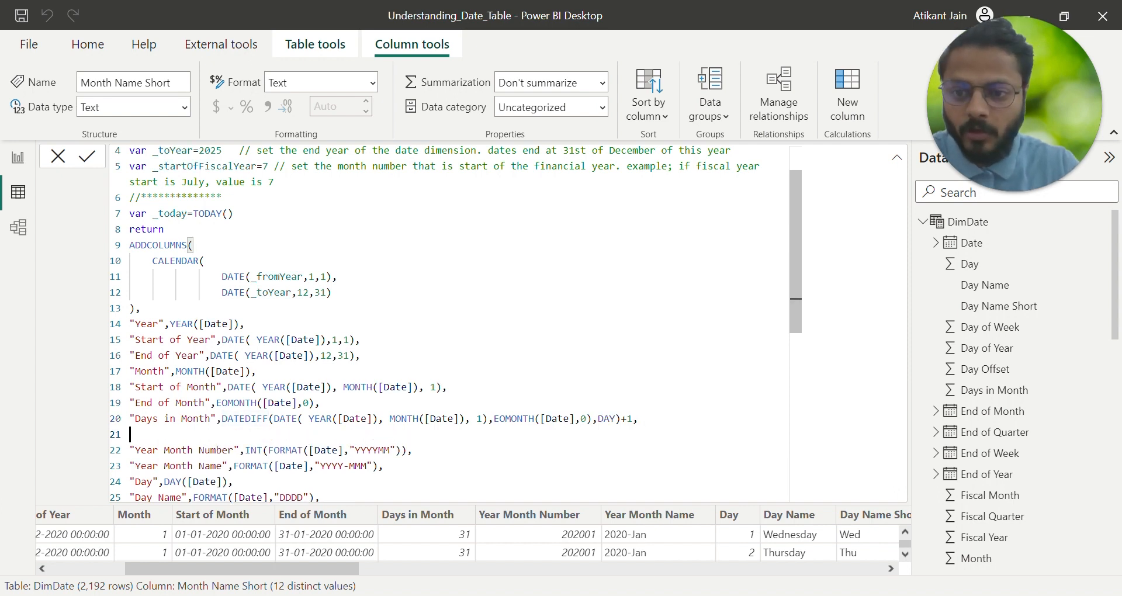
type("FATEF")
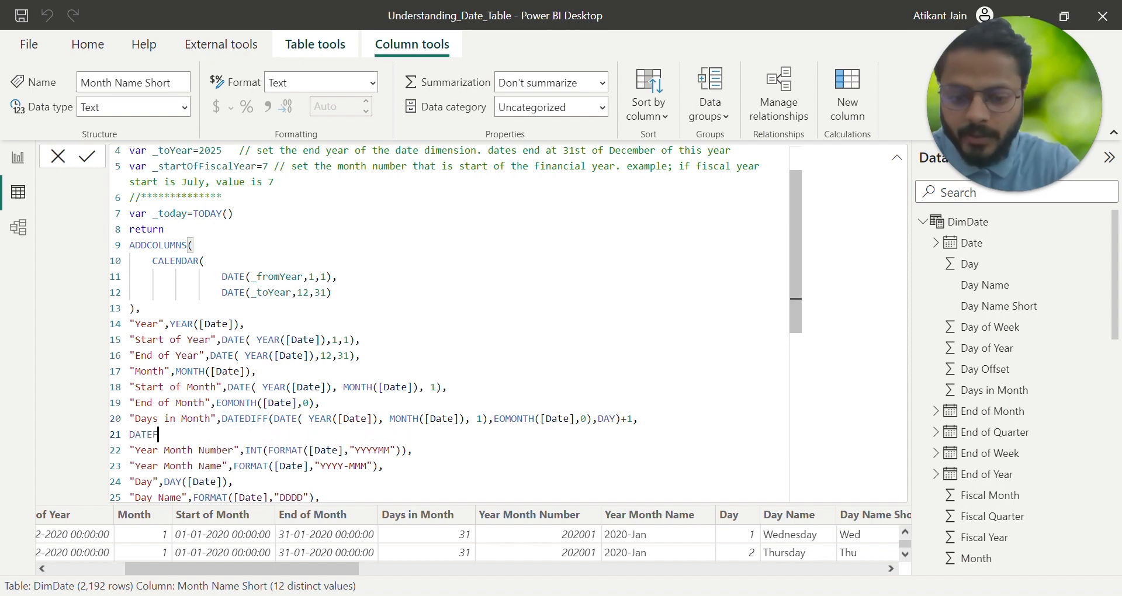
key("BackSpace")
type("DIFF(")
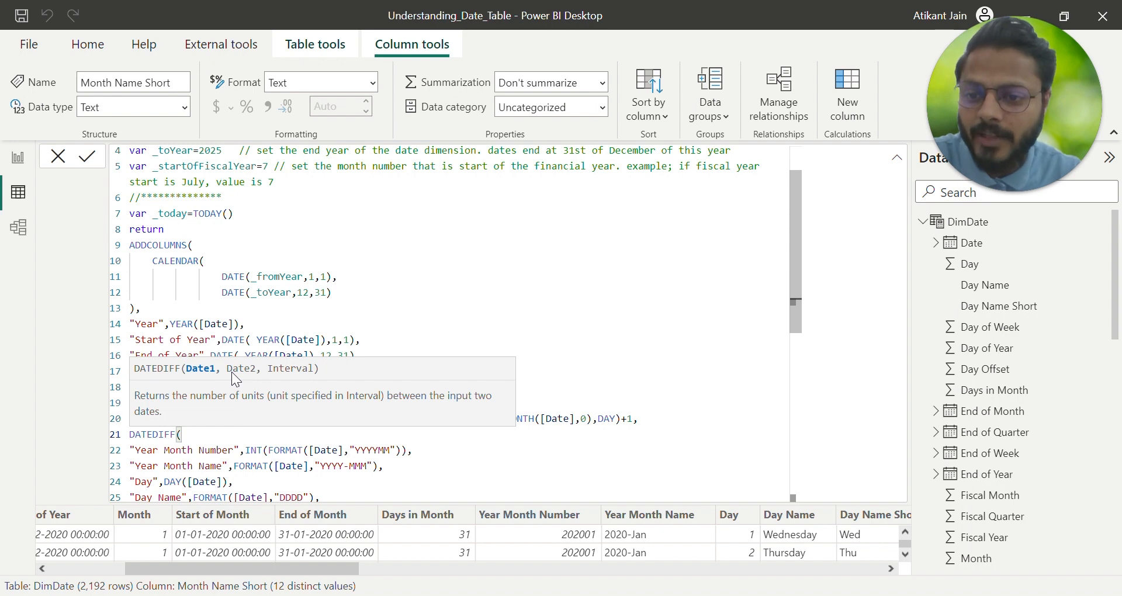
key("shift+Home")
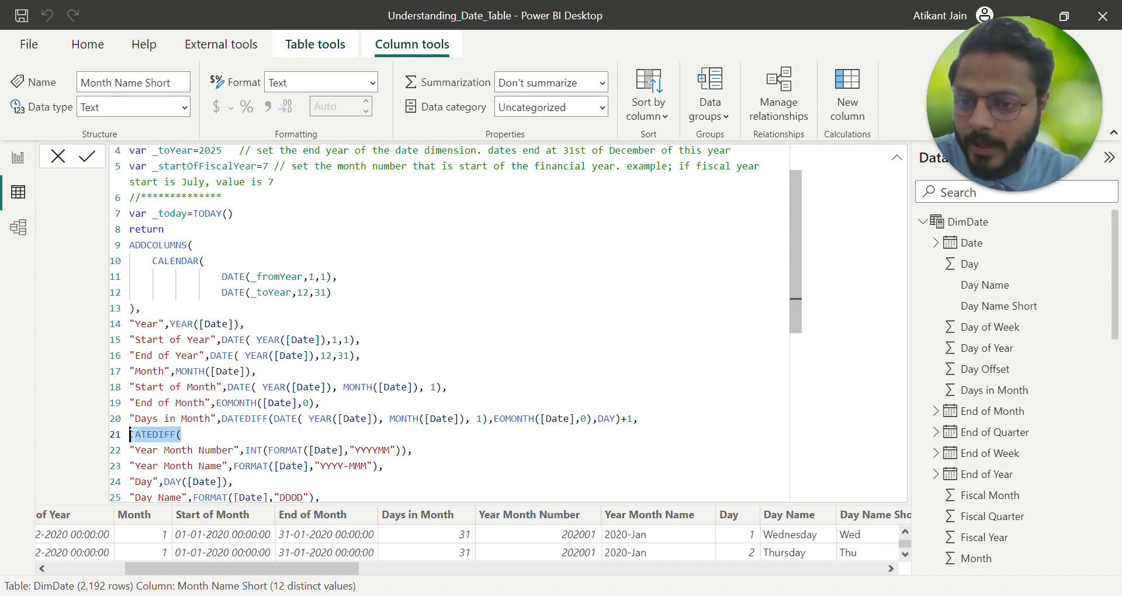
key("BackSpace")
key("BackSpace")
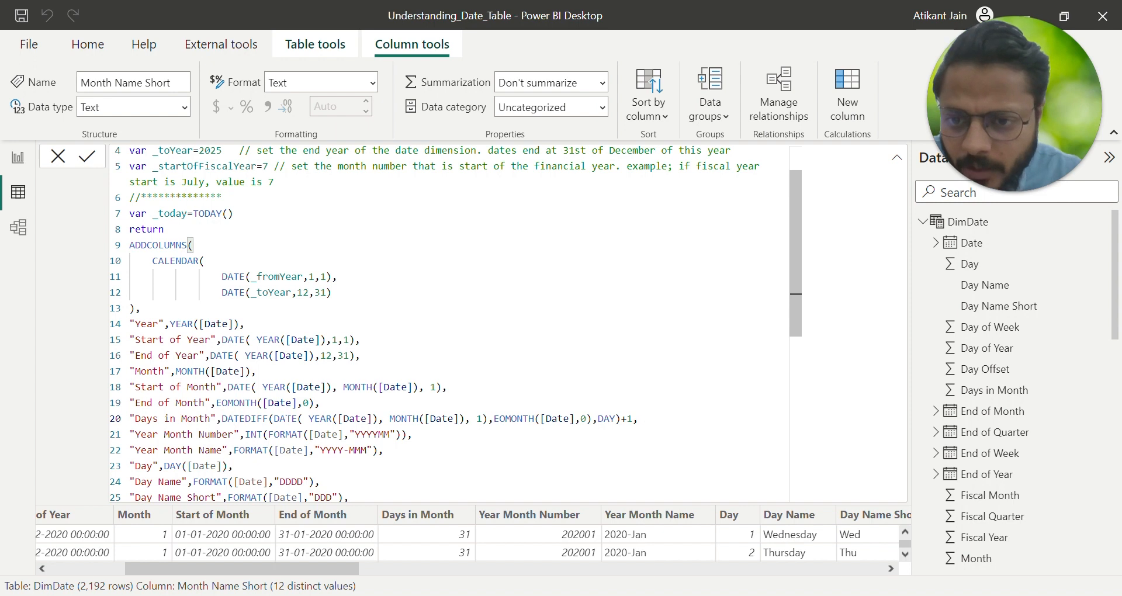
Examine the Days in Month arguments: the DATE start date, the EOMONTH([Date],0) end date, the DAY interval and the added 1.
double_click(287, 419)
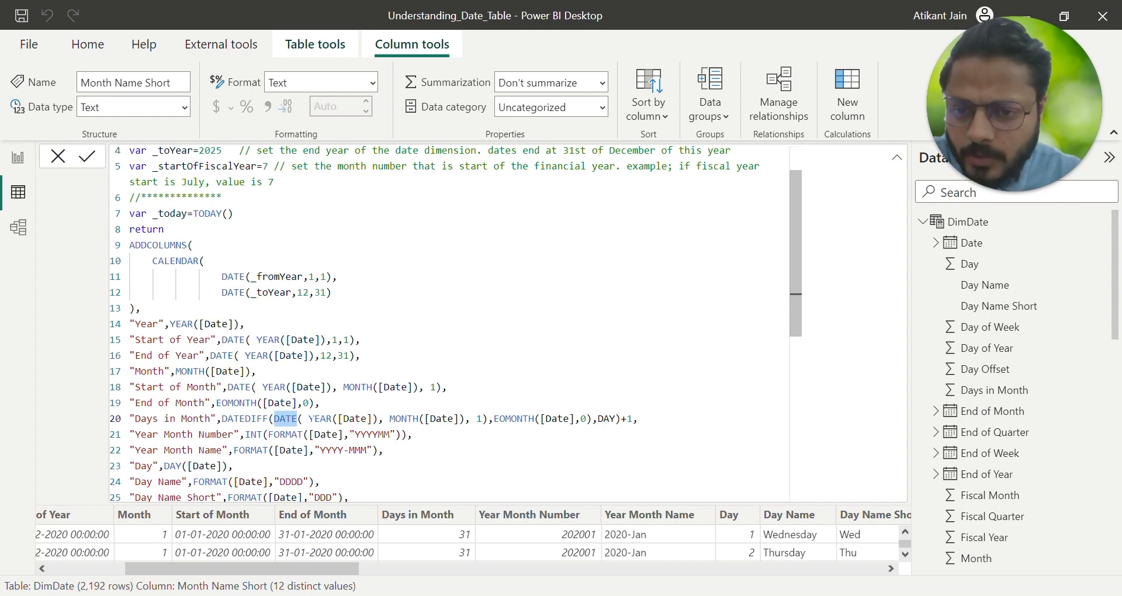
left_click_drag(308, 419, 379, 418)
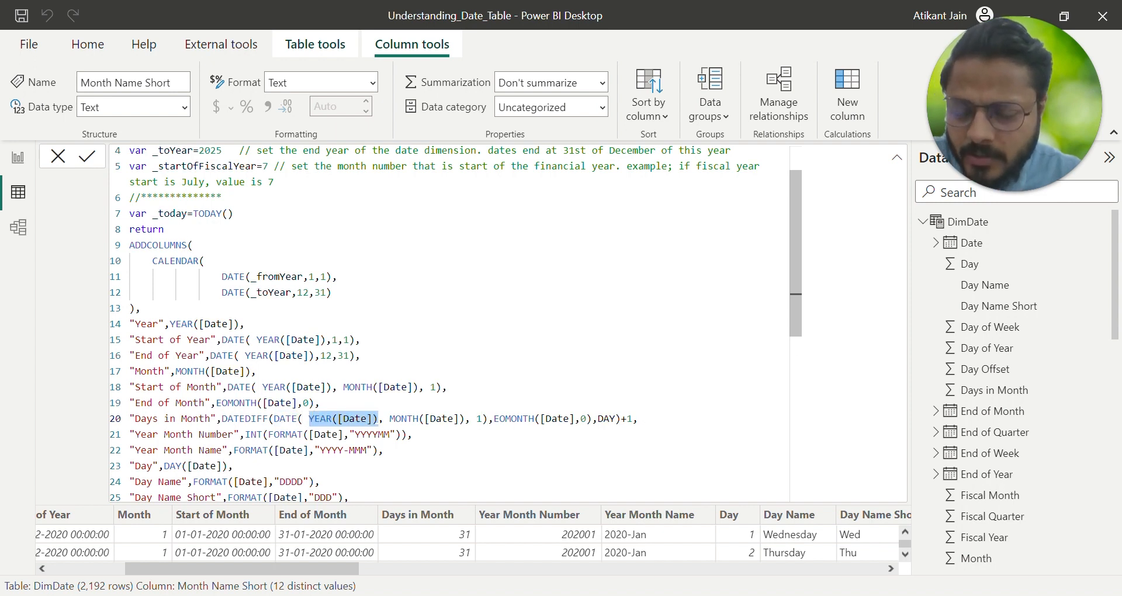
left_click(360, 418)
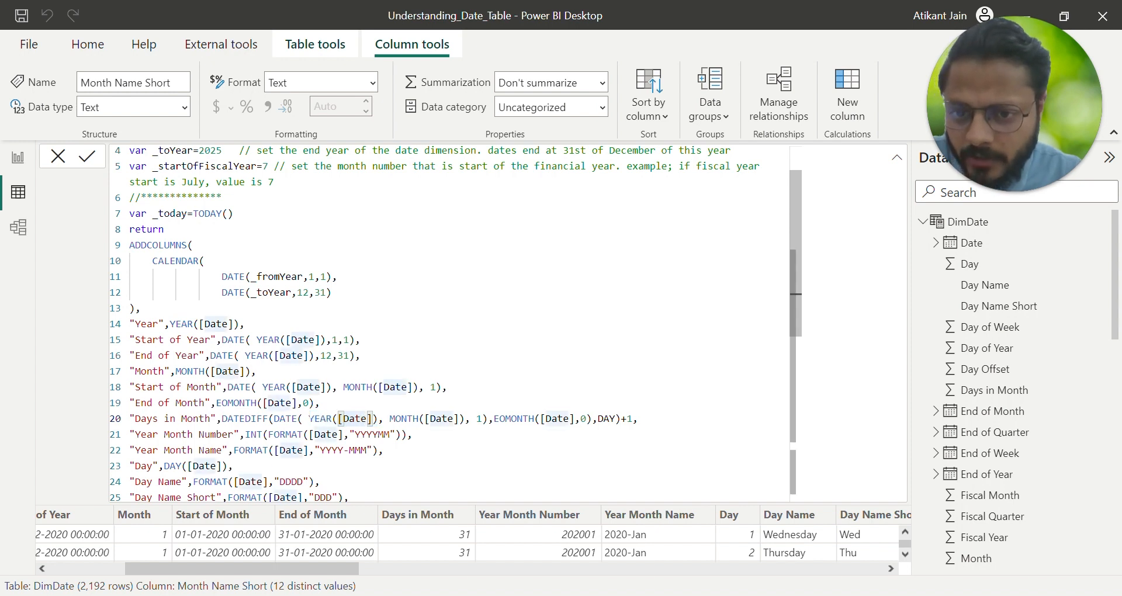
left_click_drag(309, 419, 459, 418)
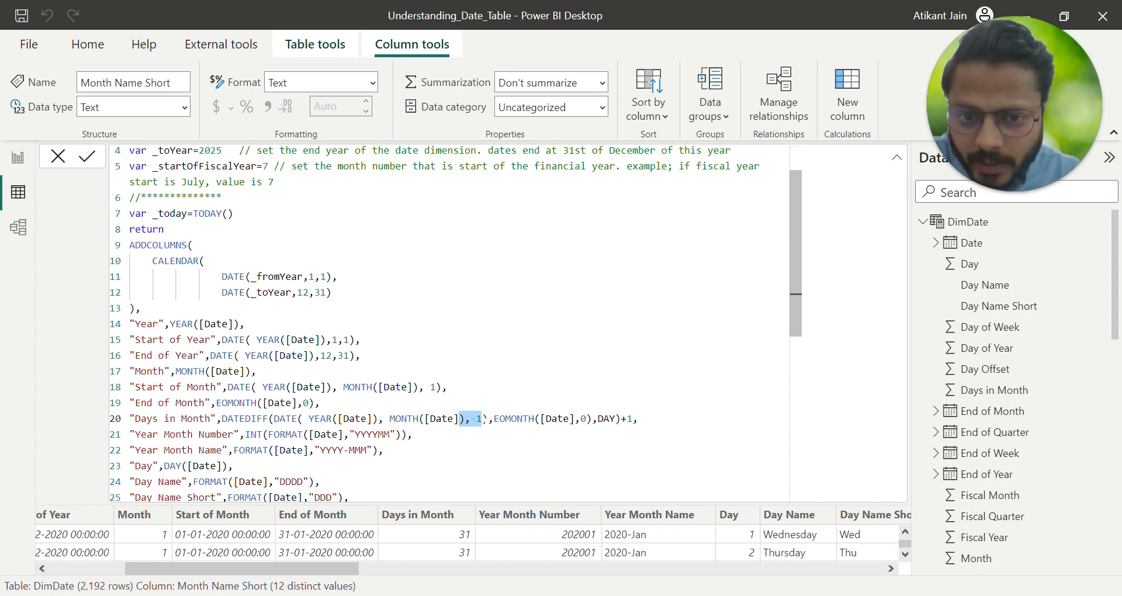
left_click_drag(493, 418, 585, 419)
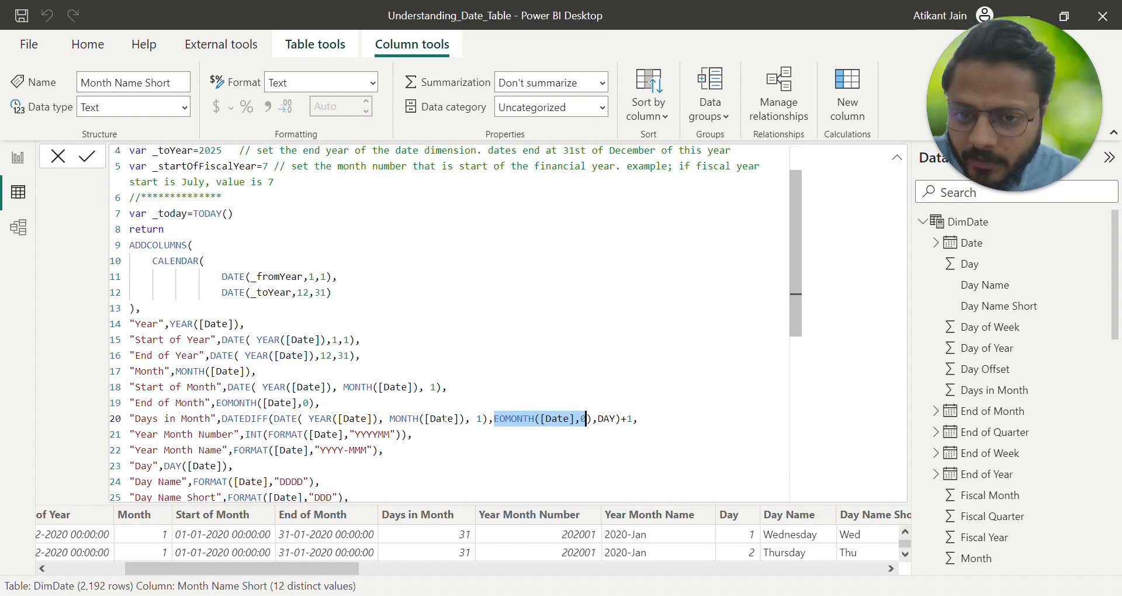
double_click(612, 419)
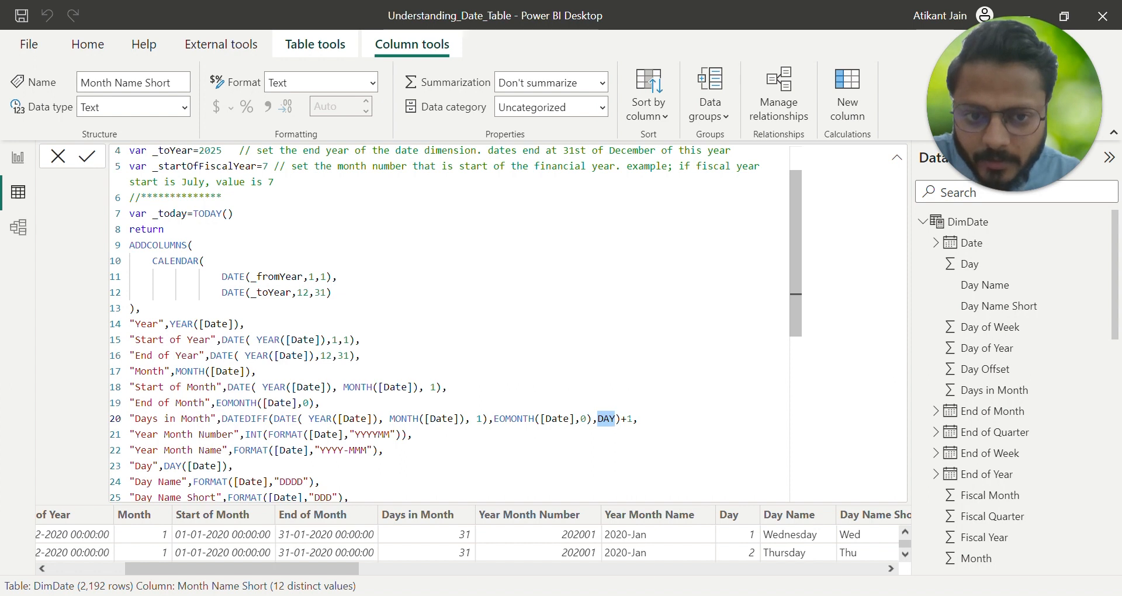
left_click_drag(633, 419, 494, 419)
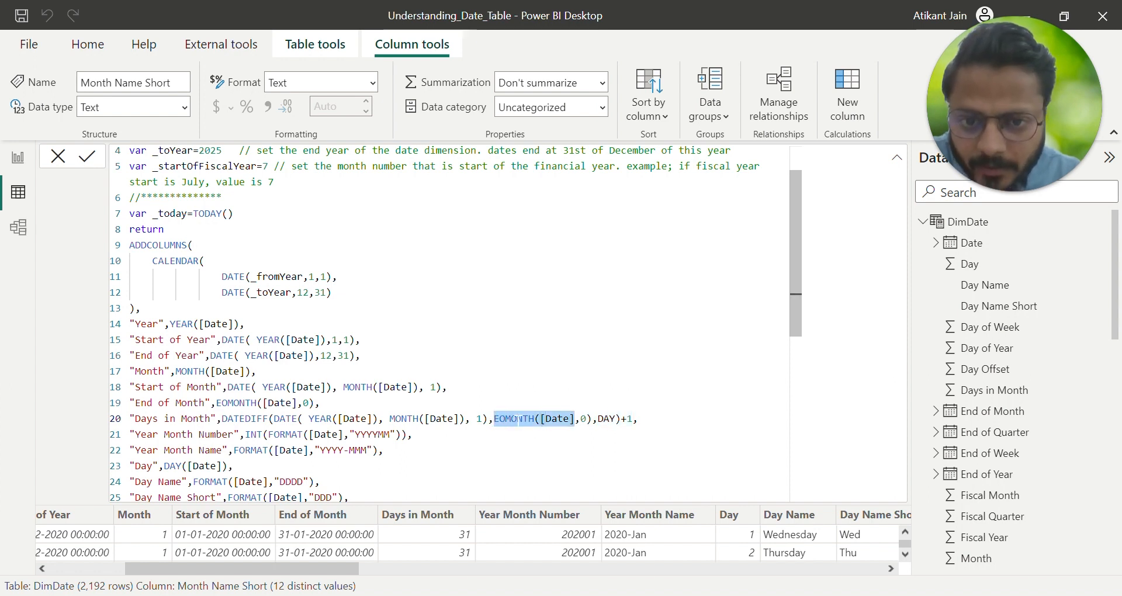
left_click_drag(308, 419, 460, 419)
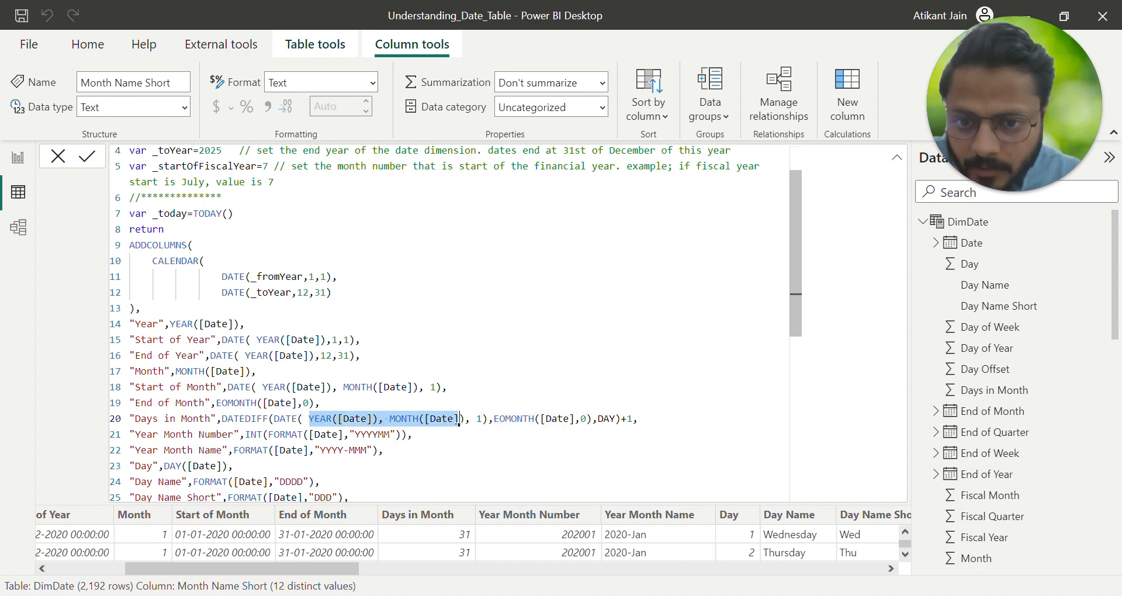
left_click_drag(632, 419, 622, 418)
left_click(633, 419)
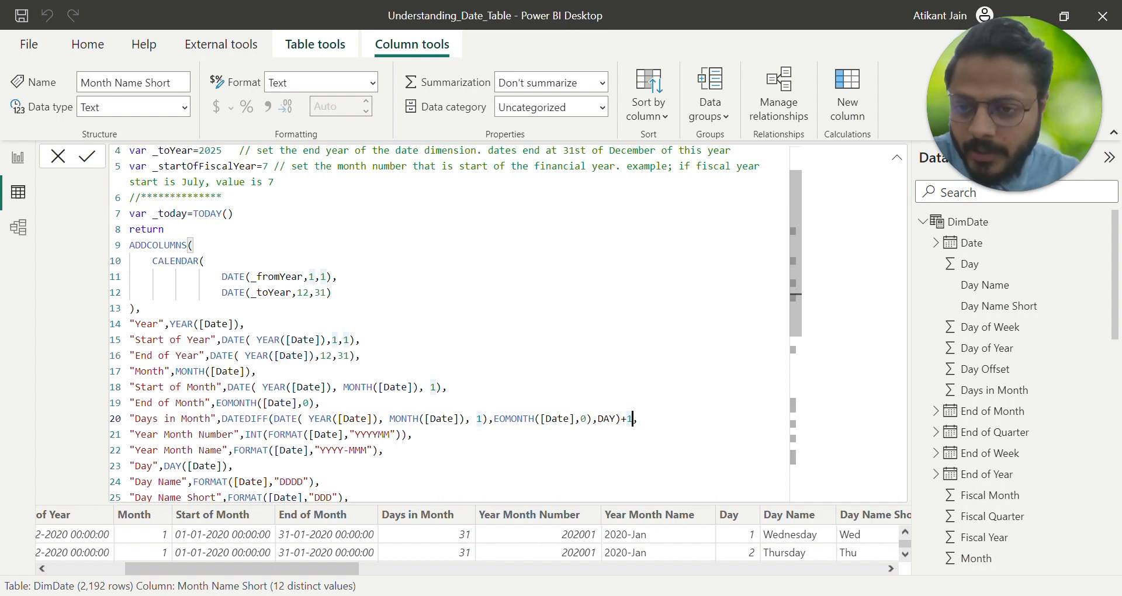
Examine the Year Month Number definition, including INT, FORMAT on [Date] and the YYYYMM format code.
left_click_drag(135, 434, 233, 434)
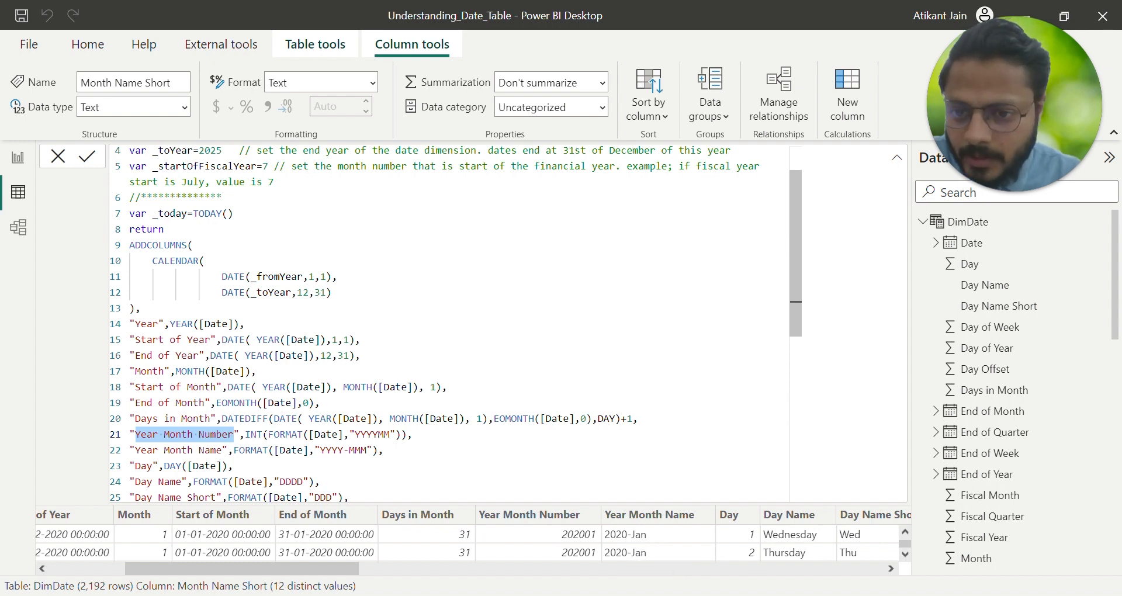
double_click(258, 435)
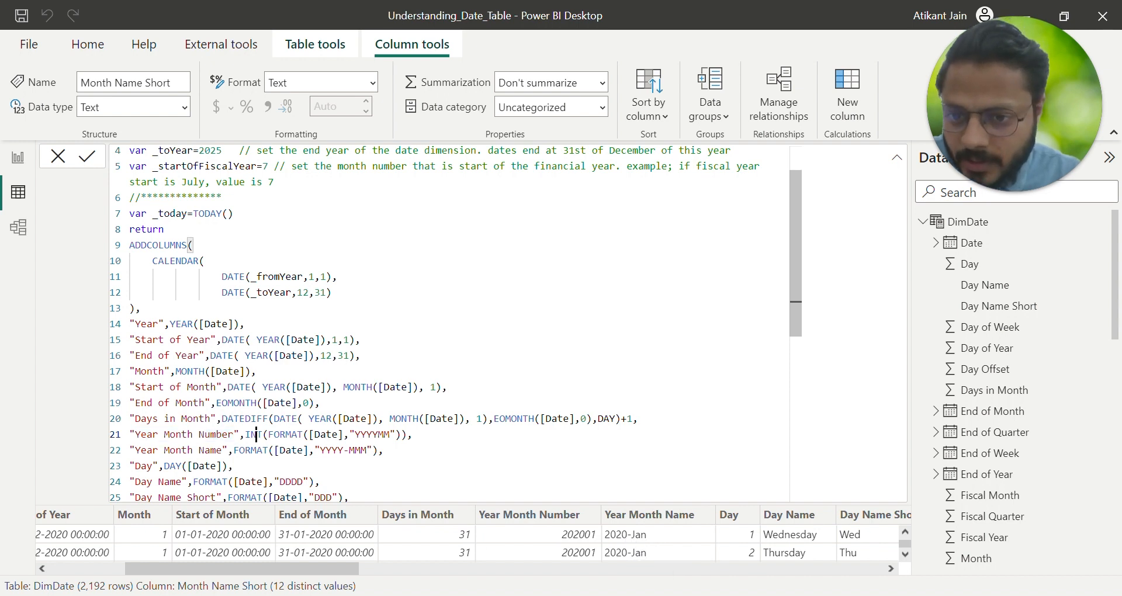
double_click(323, 435)
double_click(364, 435)
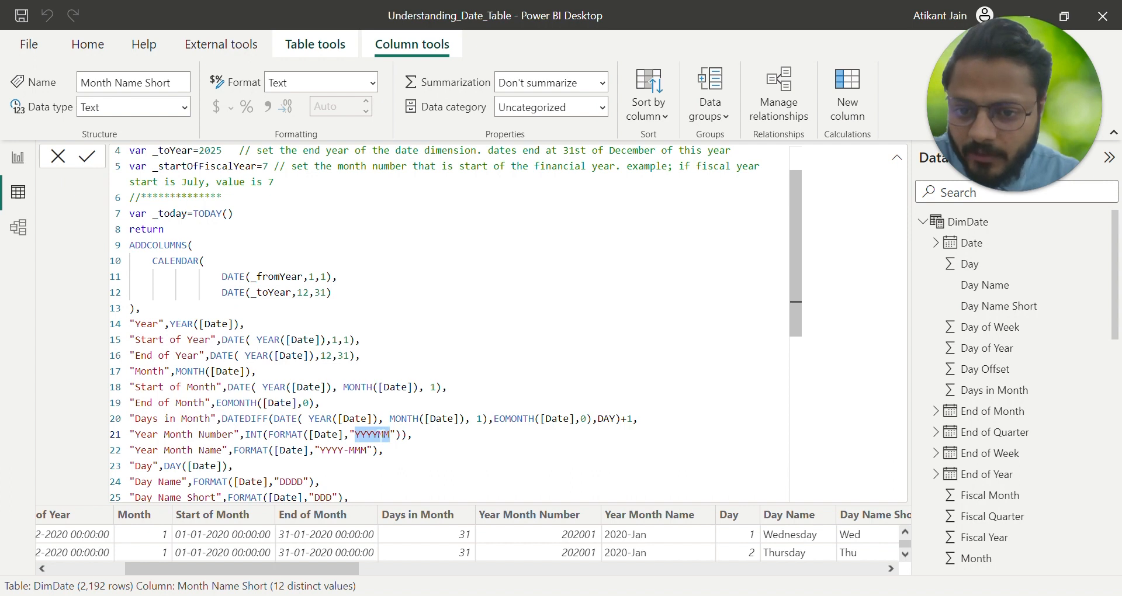
left_click(378, 435)
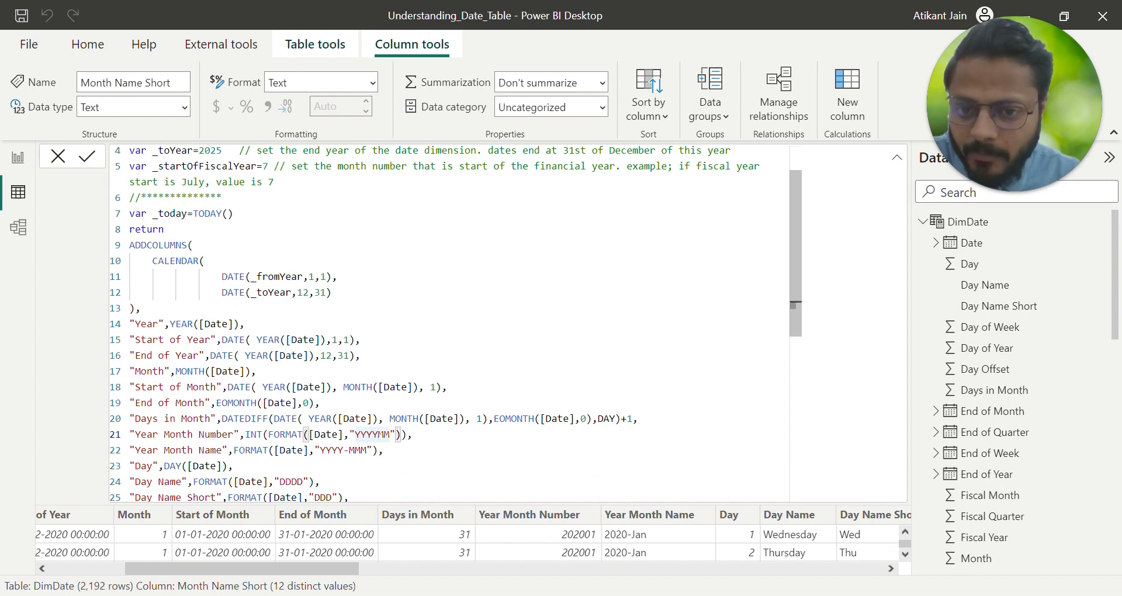
left_click_drag(378, 434, 390, 432)
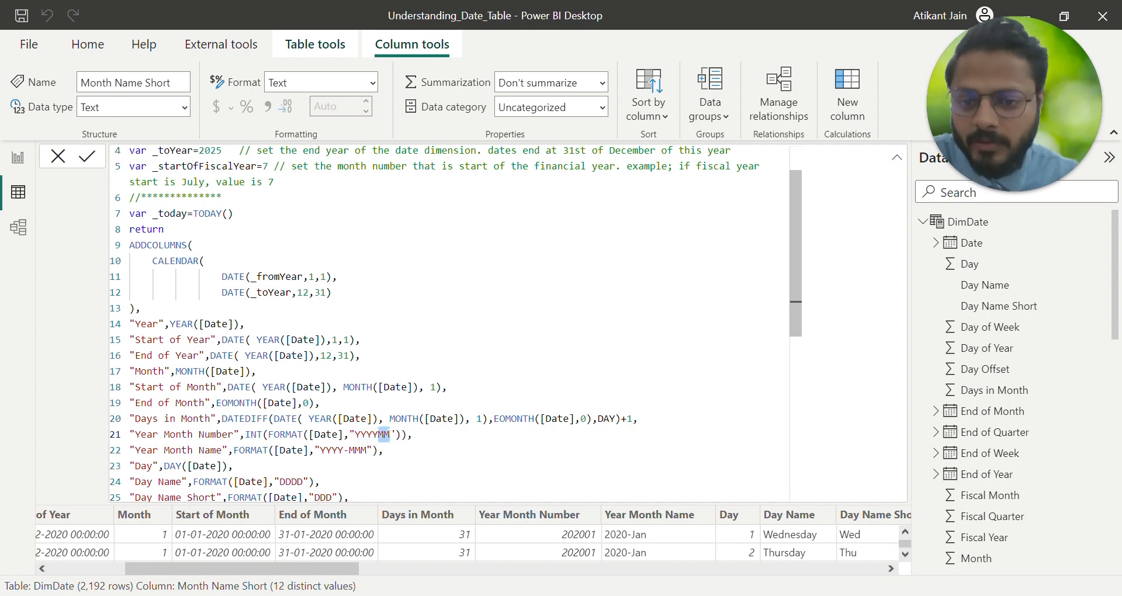
Extend the Year Month Number format code to YYYYMMM as a trial, and restore it to YYYYMM.
left_click(390, 435)
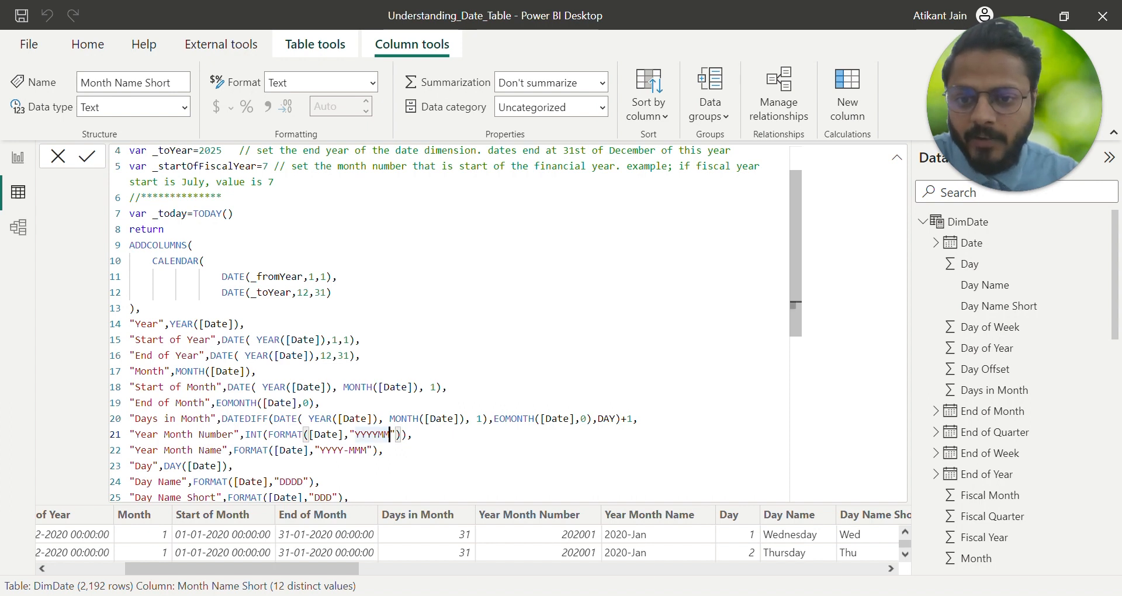
type("M")
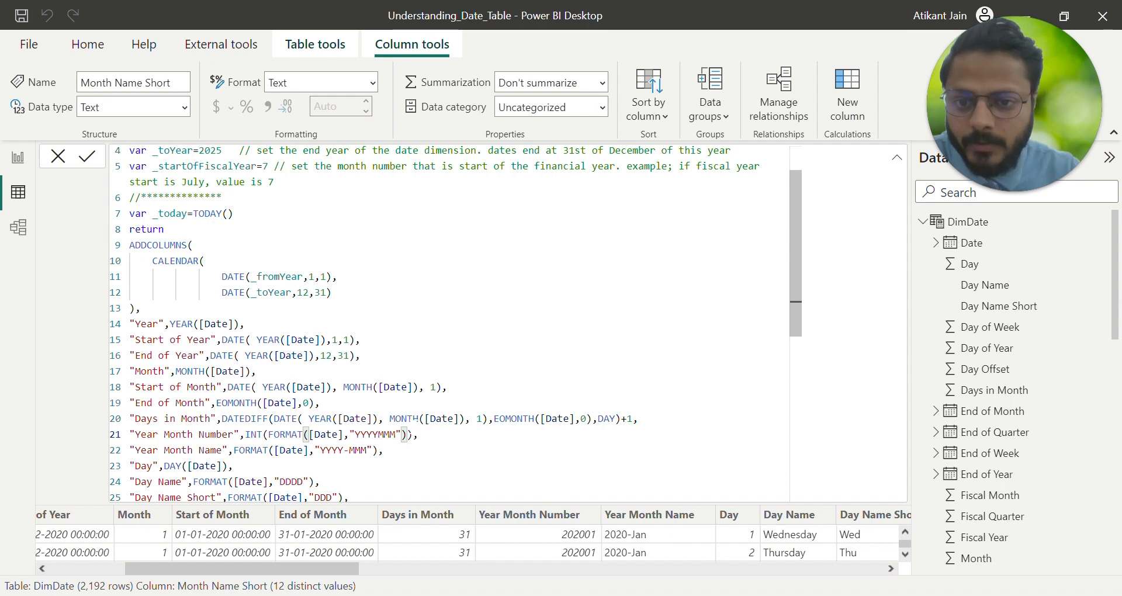
key("BackSpace")
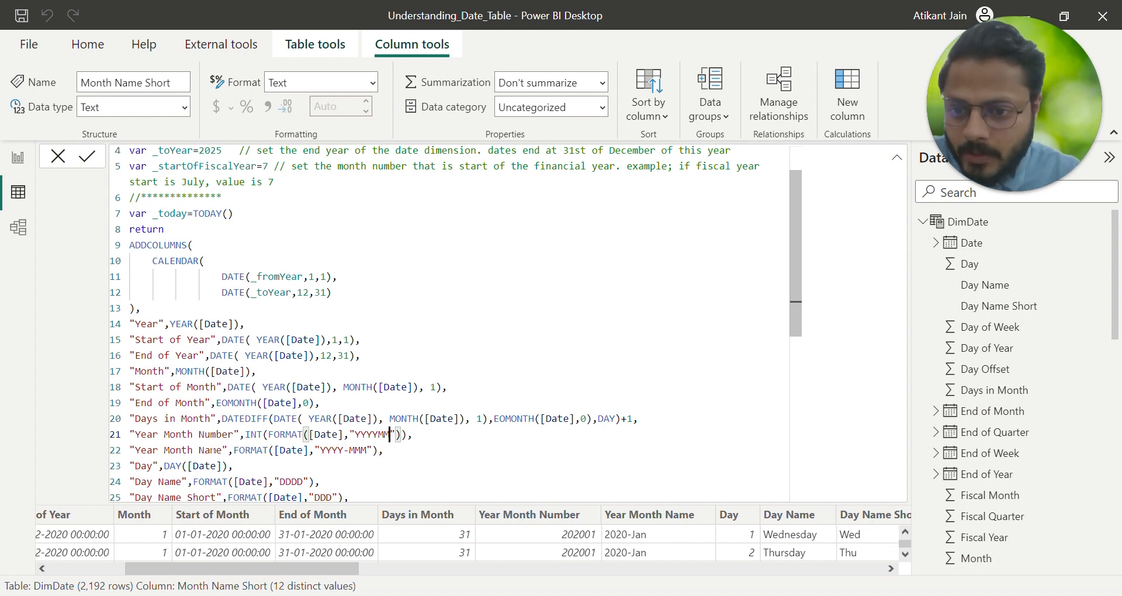
Examine the Year Month Name definition, FORMAT([Date],"YYYY-MMM"), alongside the DimDate table rows.
double_click(212, 450)
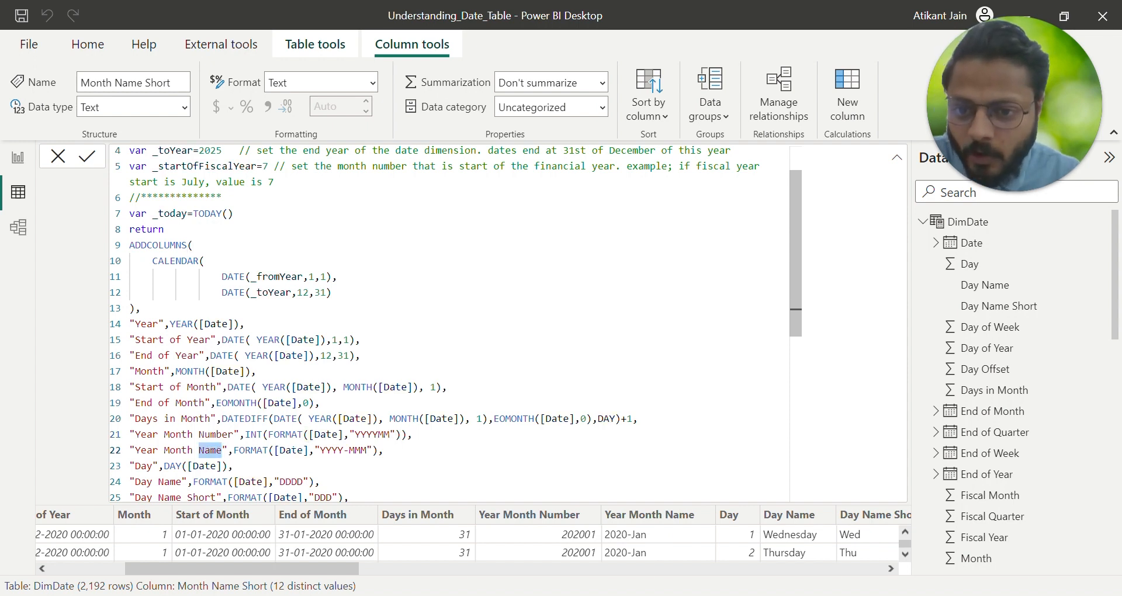
double_click(300, 450)
double_click(338, 450)
left_click_drag(321, 450, 364, 450)
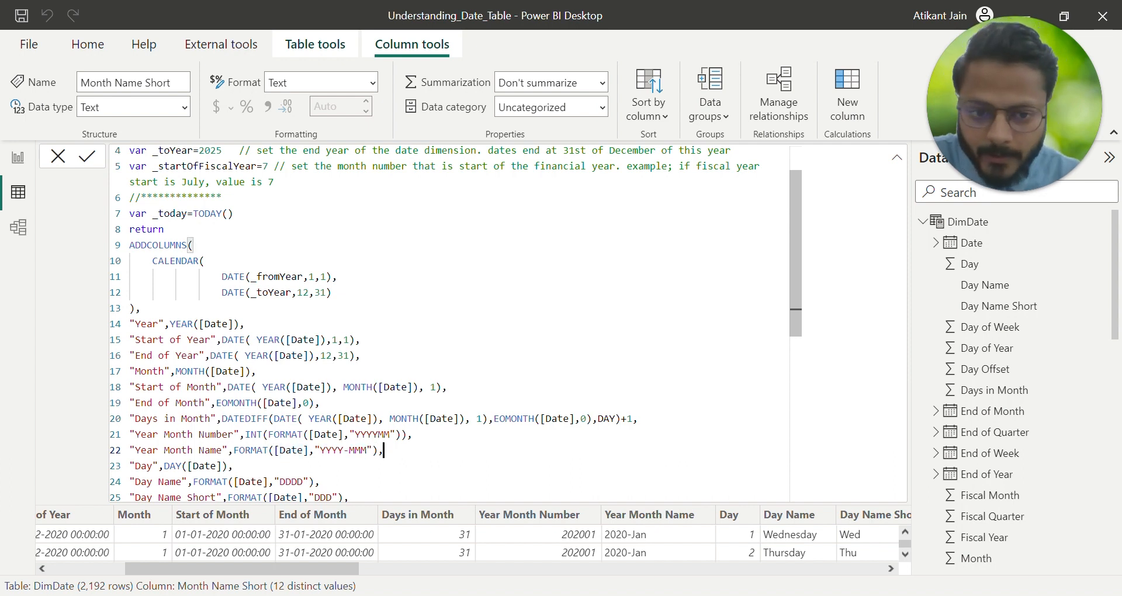
scroll(625, 541, "down", 1)
scroll(626, 541, "up", 1)
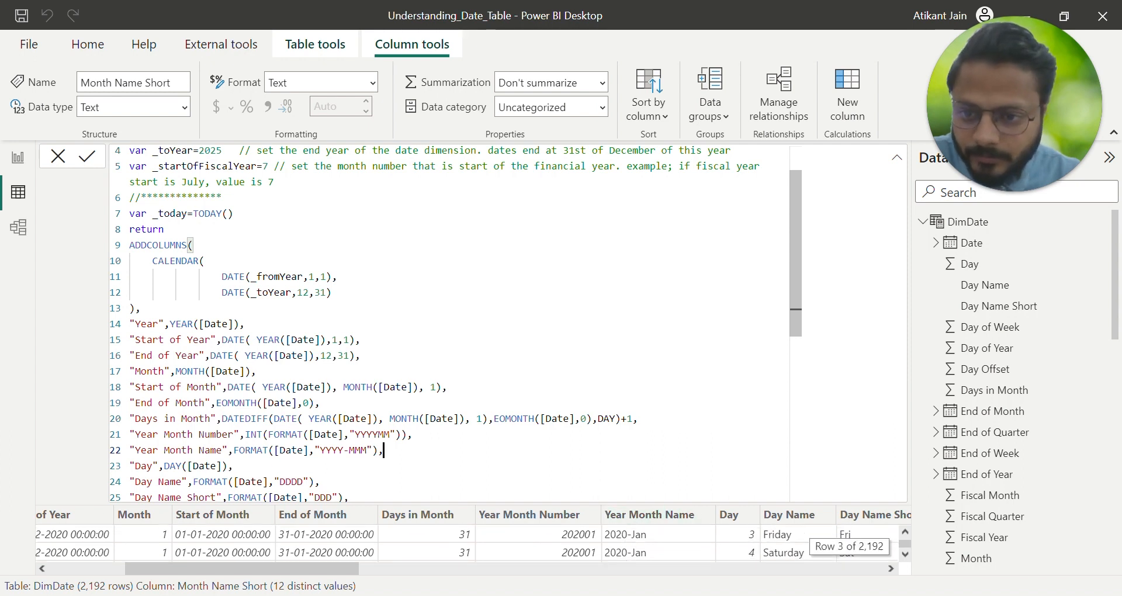
Change the Year Month Name format code to "YYYY-MMMM", apply the formula and check that column in the DimDate rows.
scroll(450, 322, "down", 1)
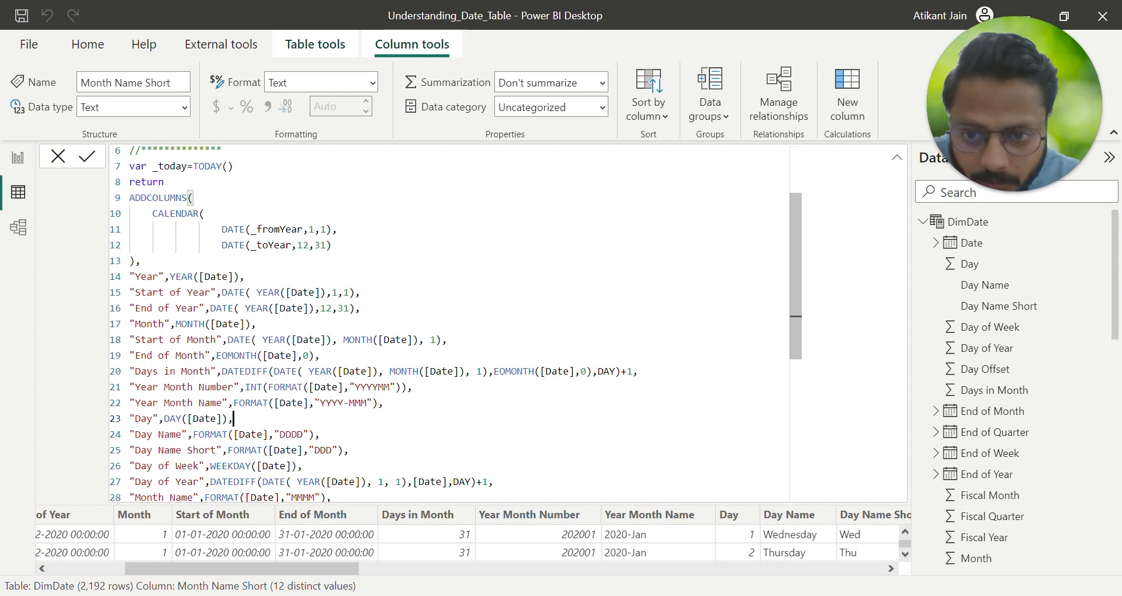
left_click(368, 404)
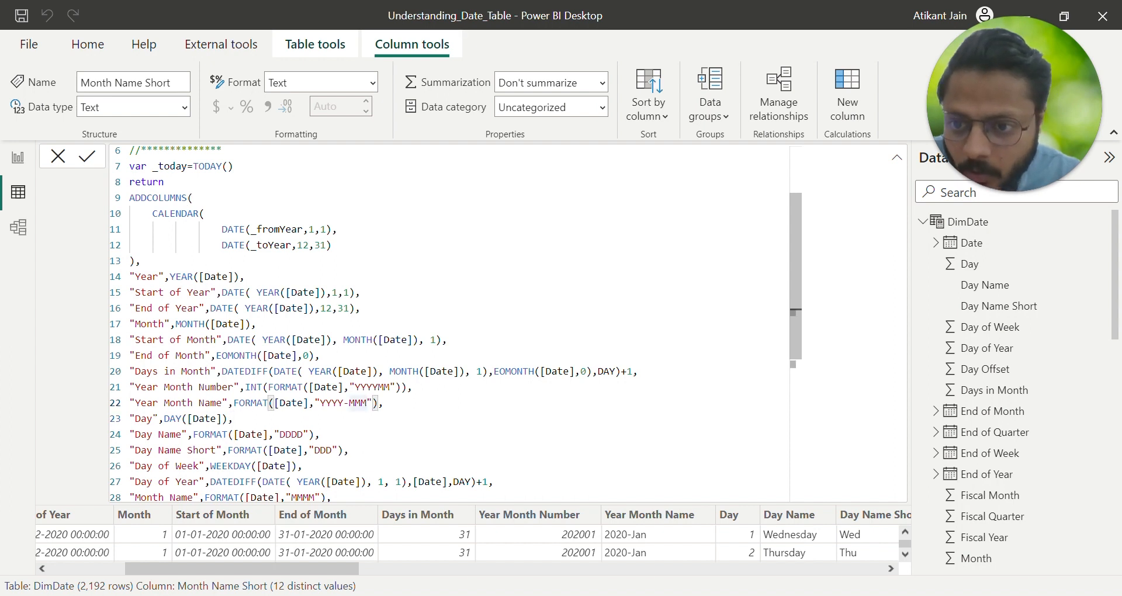
type("M")
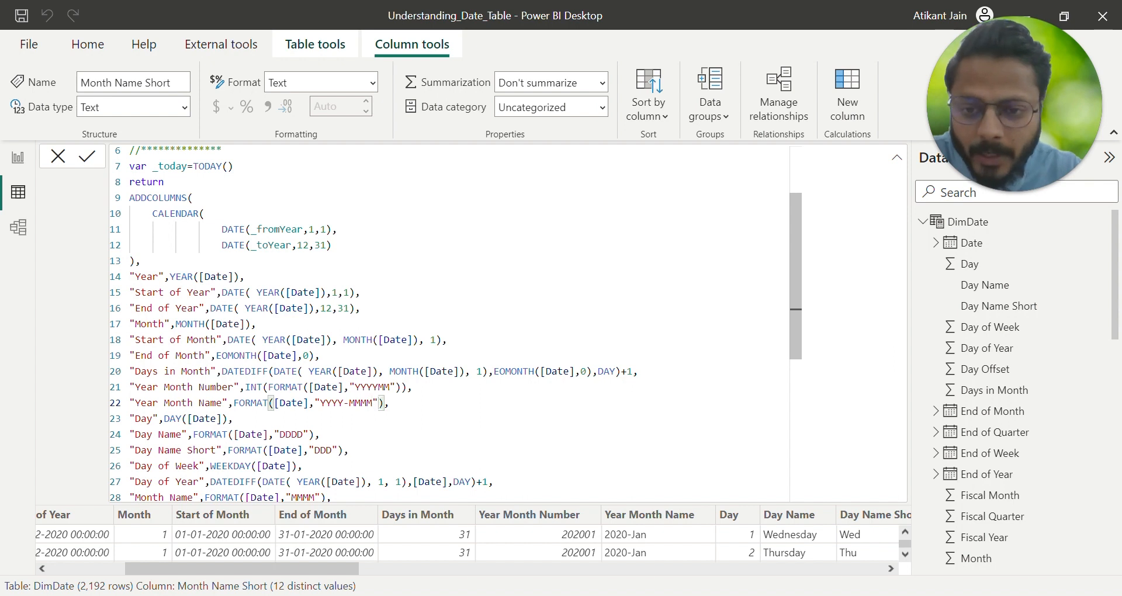
key("Return")
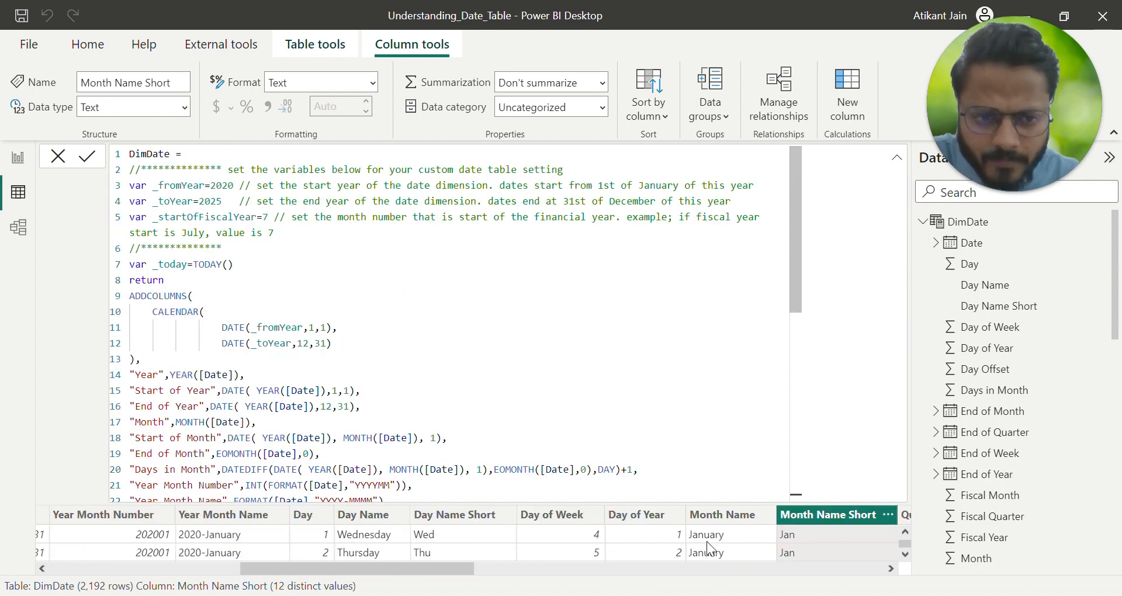
scroll(711, 542, "right", 5)
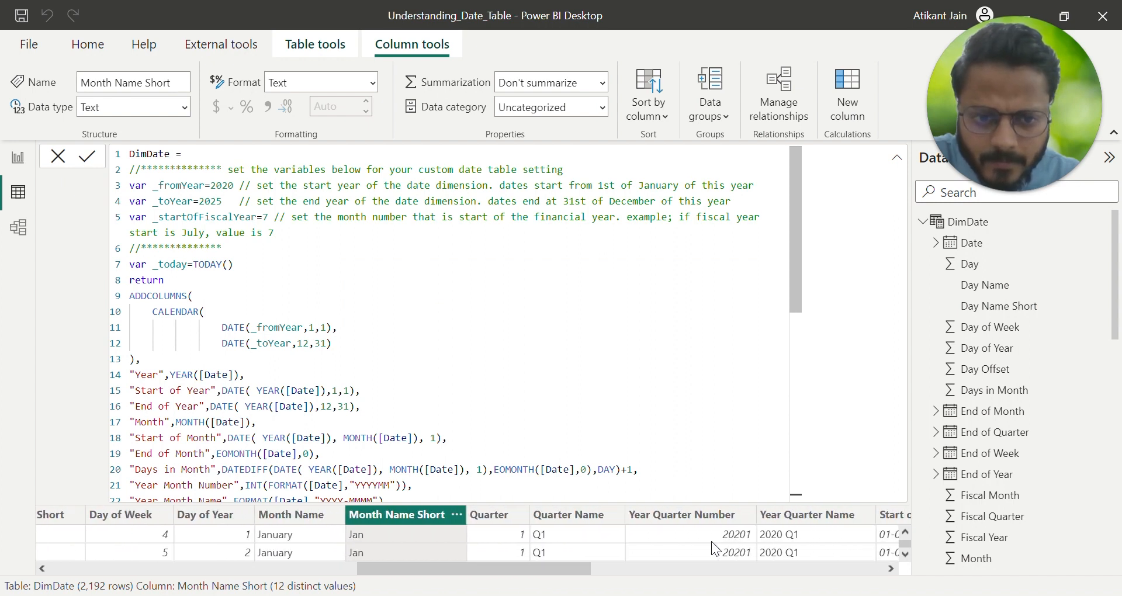
scroll(447, 556, "left", 5)
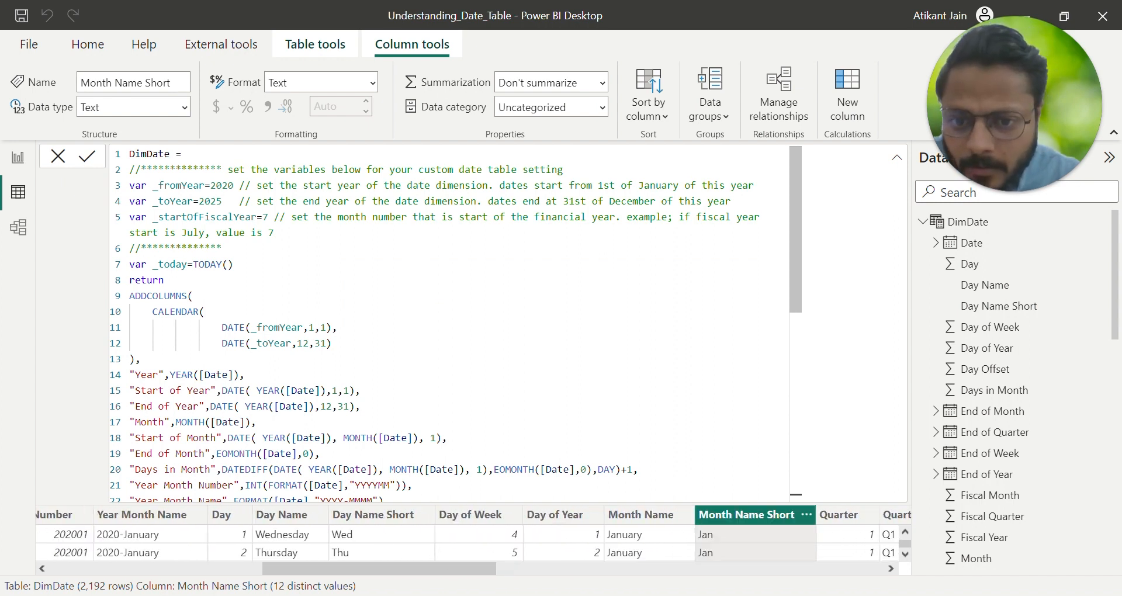
scroll(447, 322, "down", 2)
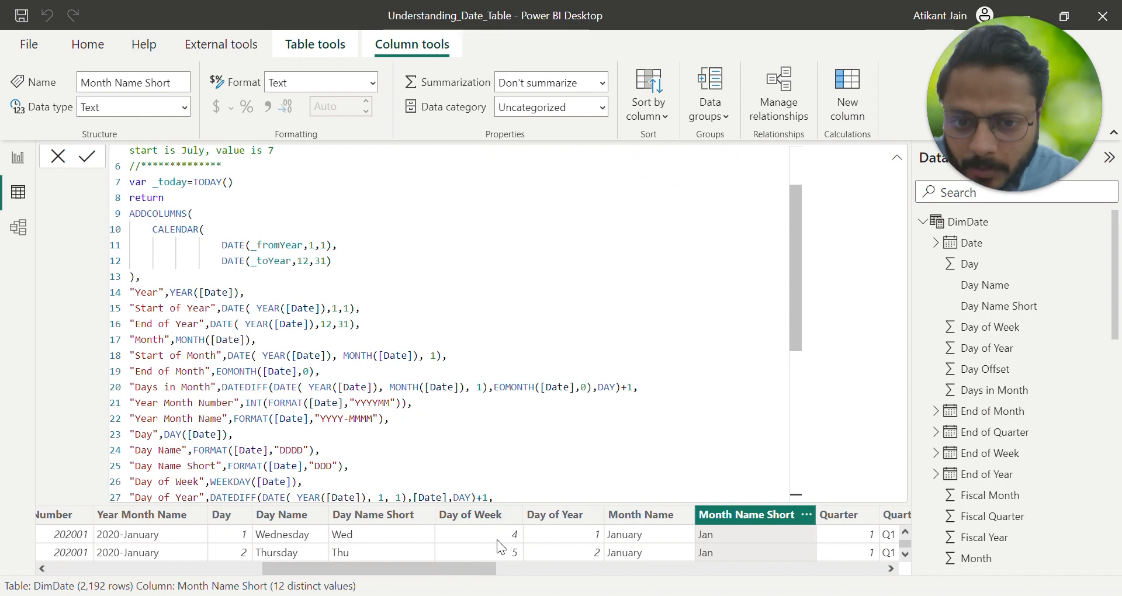
scroll(496, 539, "left", 5)
scroll(501, 538, "right", 3)
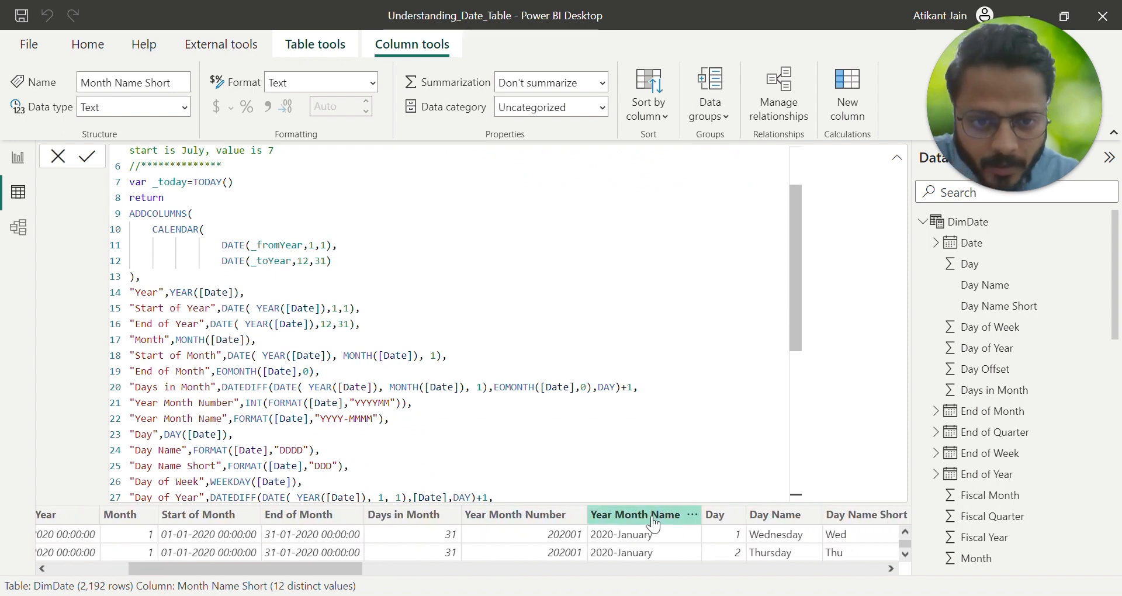
Restore the Year Month Name format code to "YYYY-MMM", apply the formula and check the column again.
double_click(361, 418)
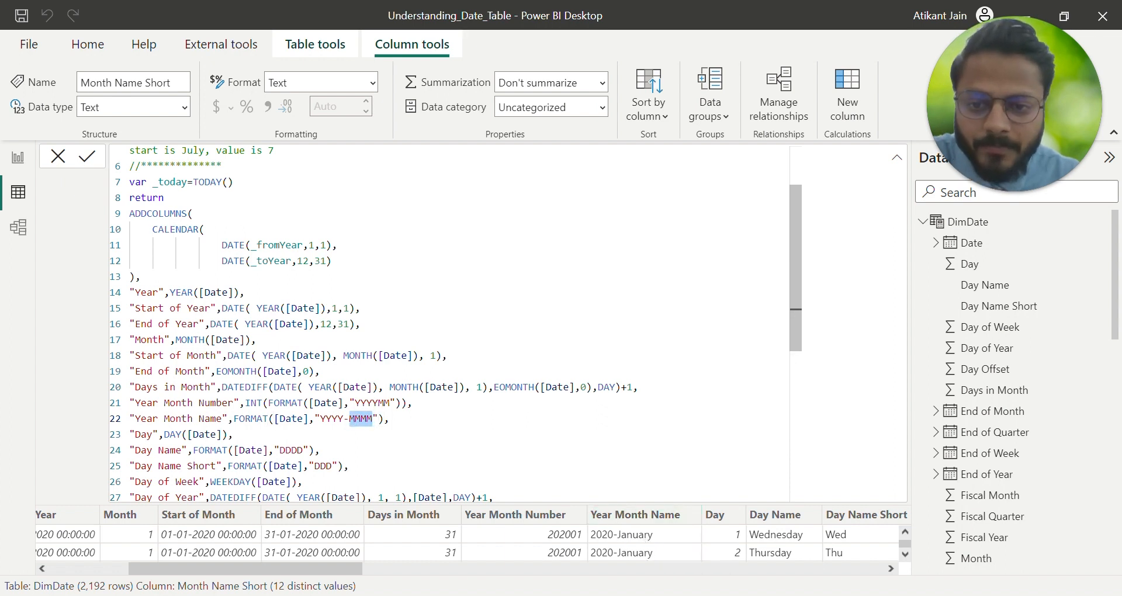
left_click(372, 420)
key("BackSpace")
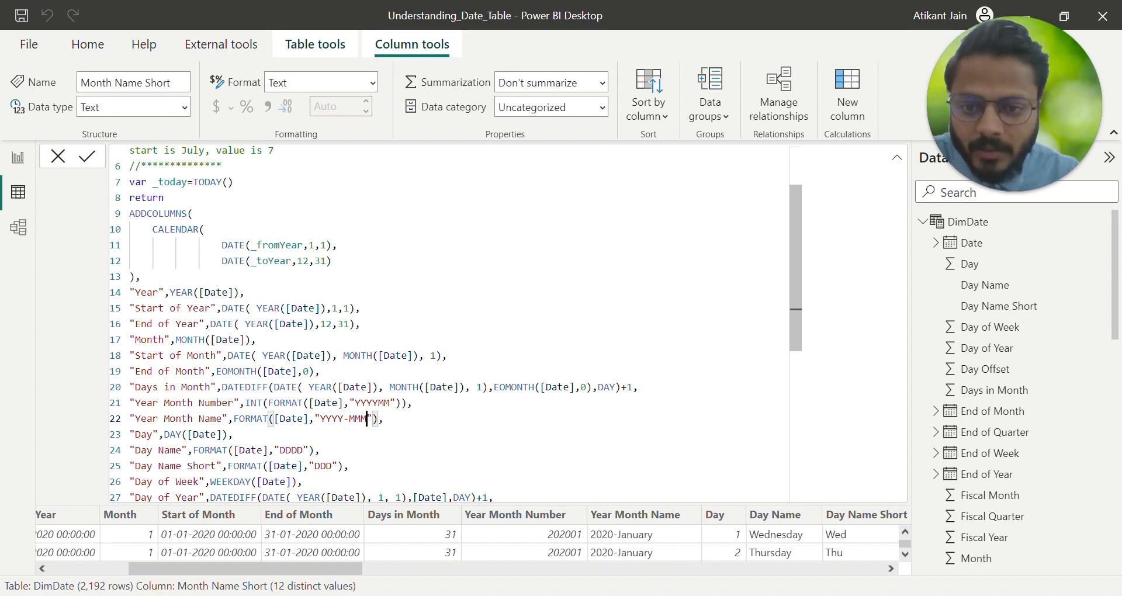
key("Return")
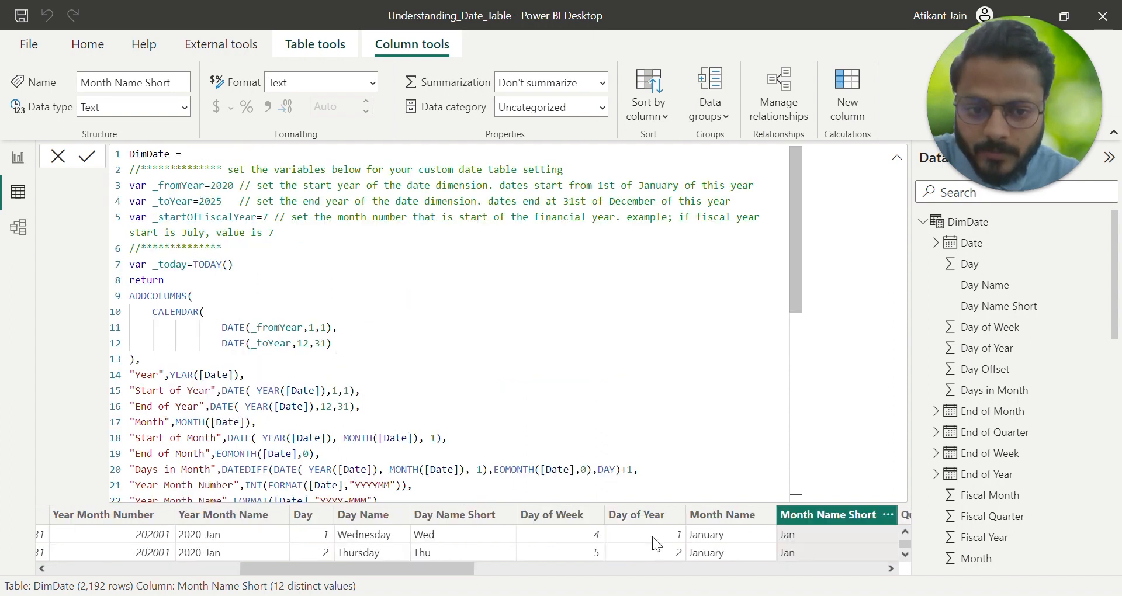
scroll(763, 543, "right", 3)
scroll(763, 544, "left", 5)
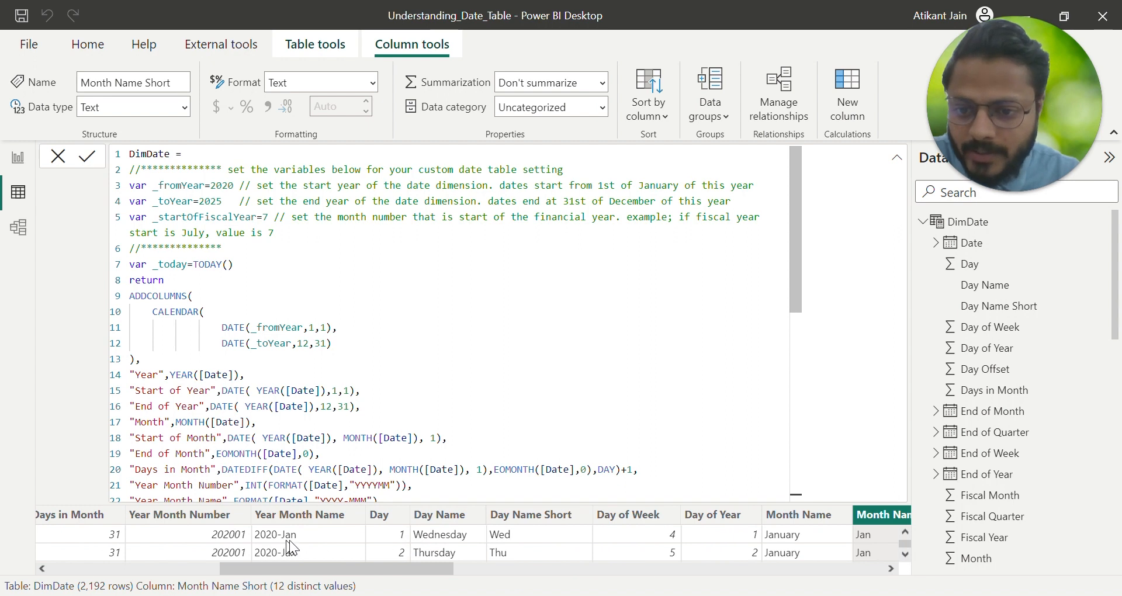
Examine the Day column definition, including its name, the DAY function and the [Date] argument.
scroll(409, 321, "down", 2)
scroll(409, 322, "down", 2)
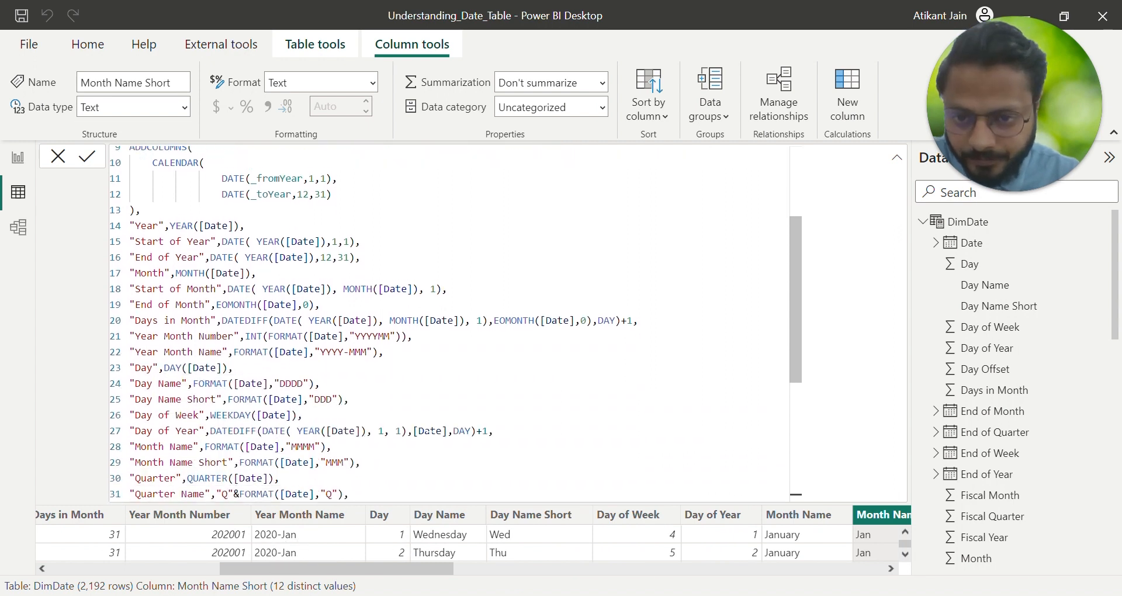
double_click(140, 364)
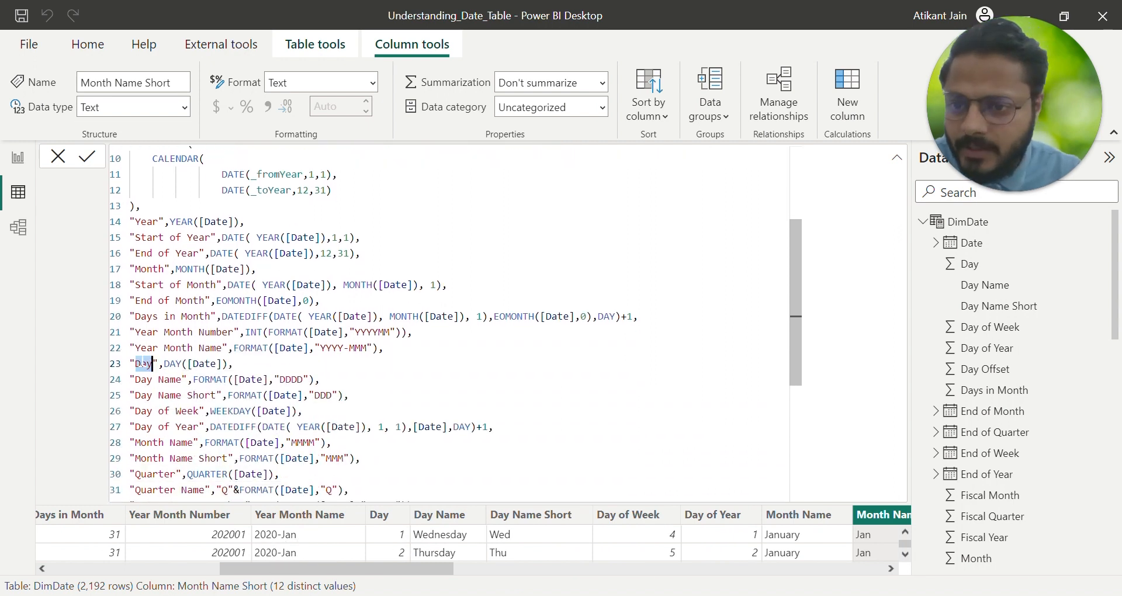
double_click(174, 364)
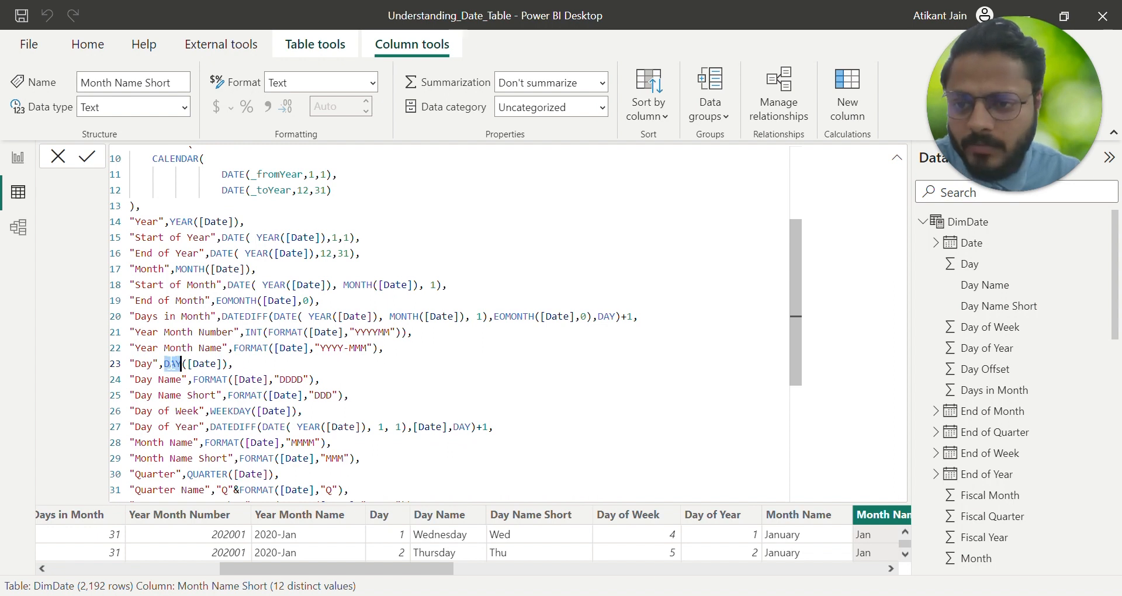
double_click(199, 363)
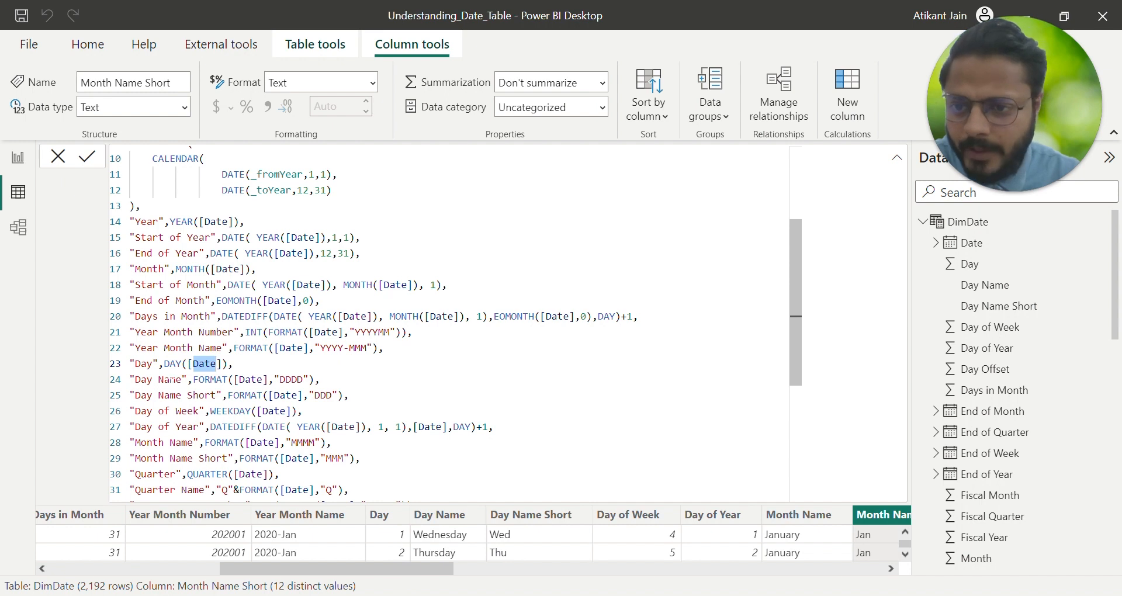
Examine the Day Name definition with FORMAT, [Date] and "DDDD", plus the definitions from Day Name Short through Month Name.
left_click(170, 379)
double_click(211, 379)
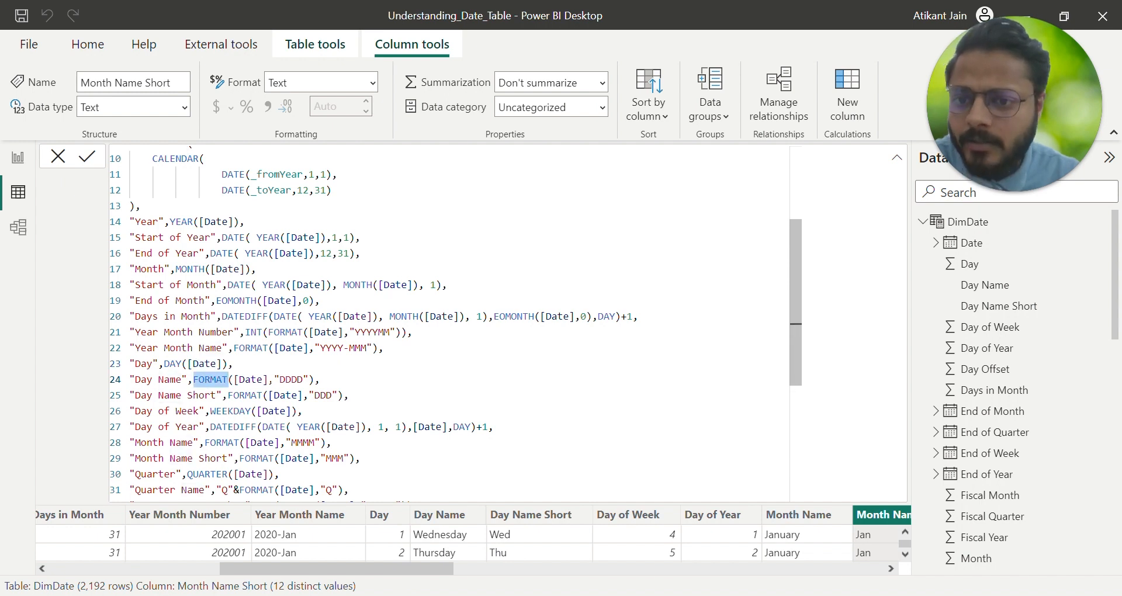
double_click(250, 380)
double_click(291, 379)
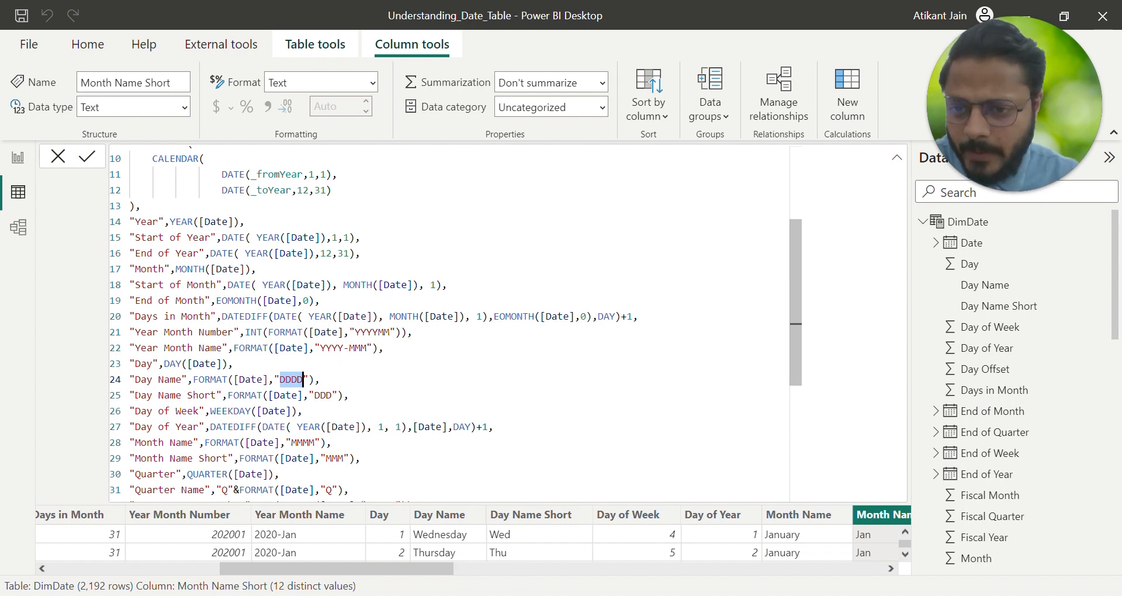
left_click_drag(135, 395, 331, 442)
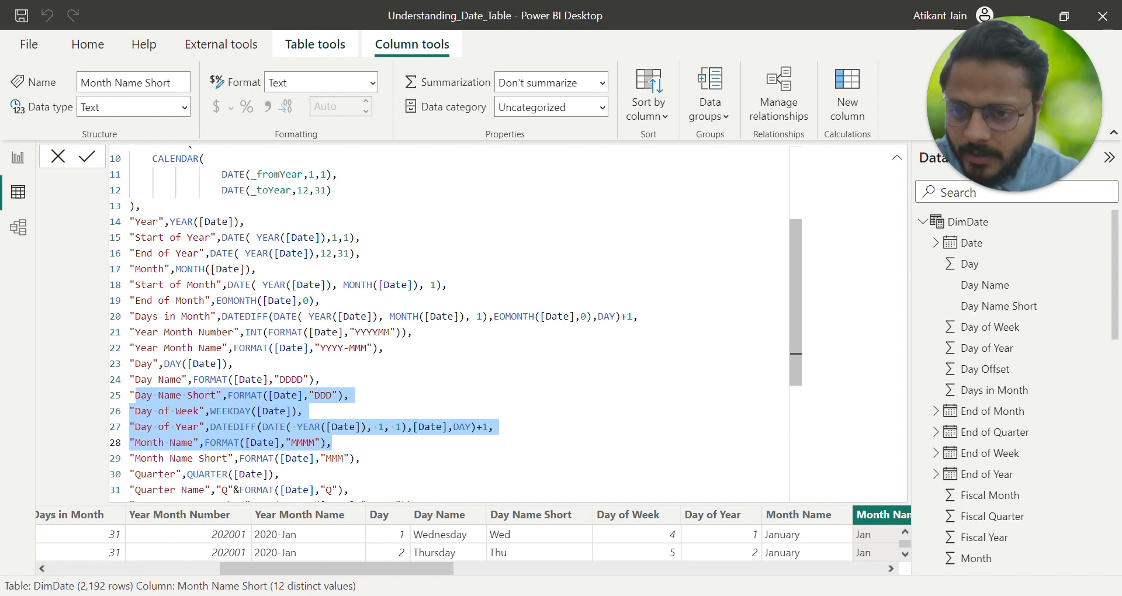
Examine the Fiscal Year, Fiscal Quarter and Fiscal Month column names in the DimDate formula.
scroll(399, 430, "down", 3)
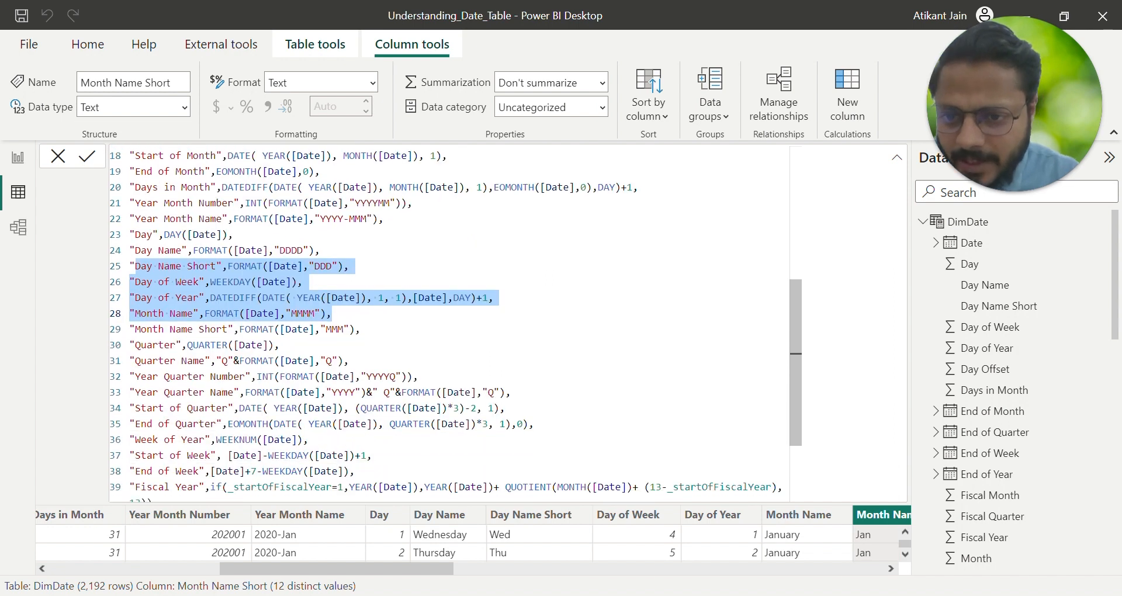
scroll(400, 430, "down", 1)
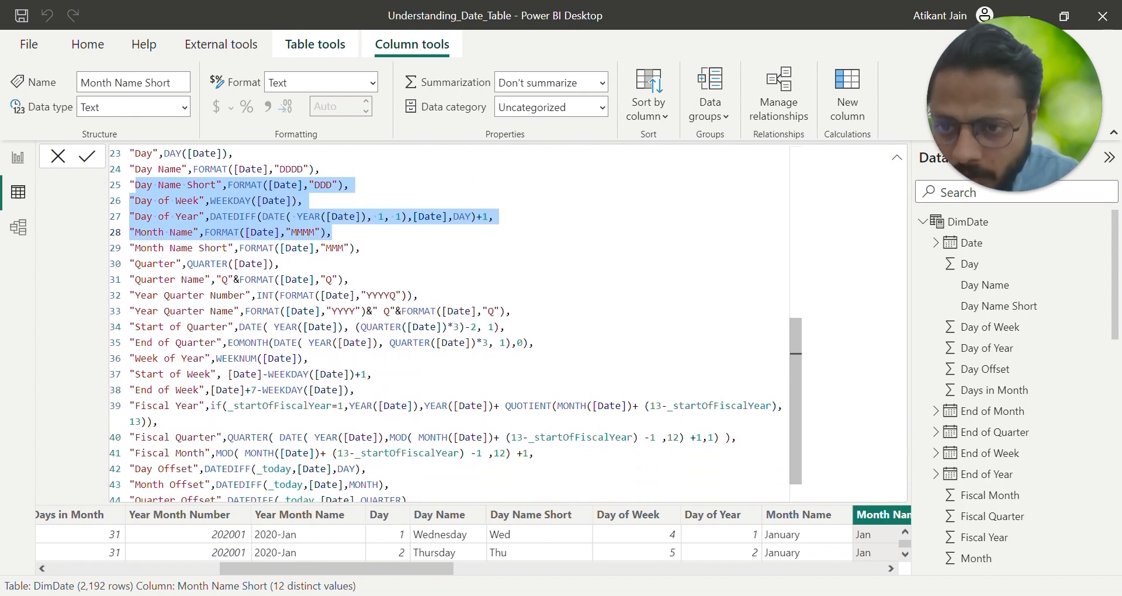
scroll(211, 342, "down", 1)
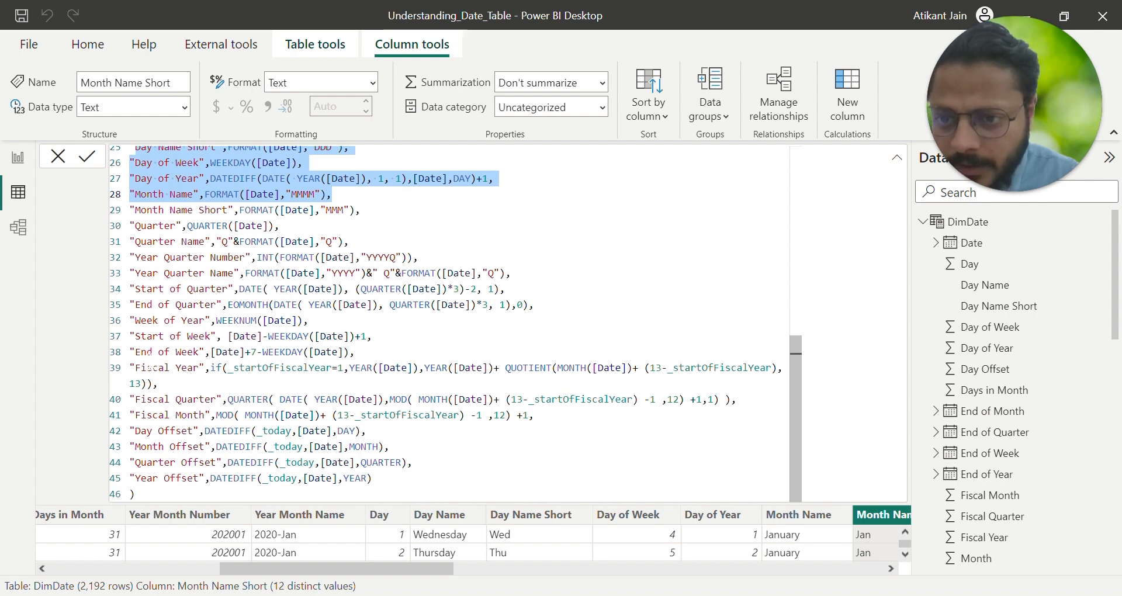
double_click(148, 368)
left_click_drag(148, 367, 196, 368)
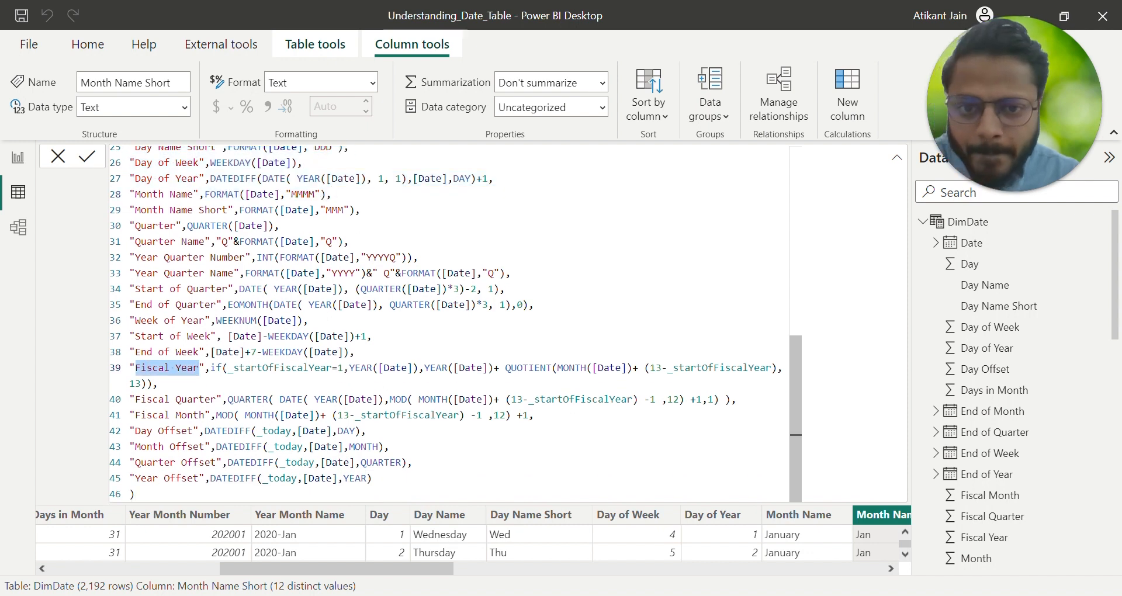
left_click_drag(145, 400, 215, 400)
left_click(141, 416)
mouse_move(141, 415)
left_mouse_down()
mouse_move(204, 415)
mouse_move(135, 415)
left_mouse_up()
left_click(158, 415)
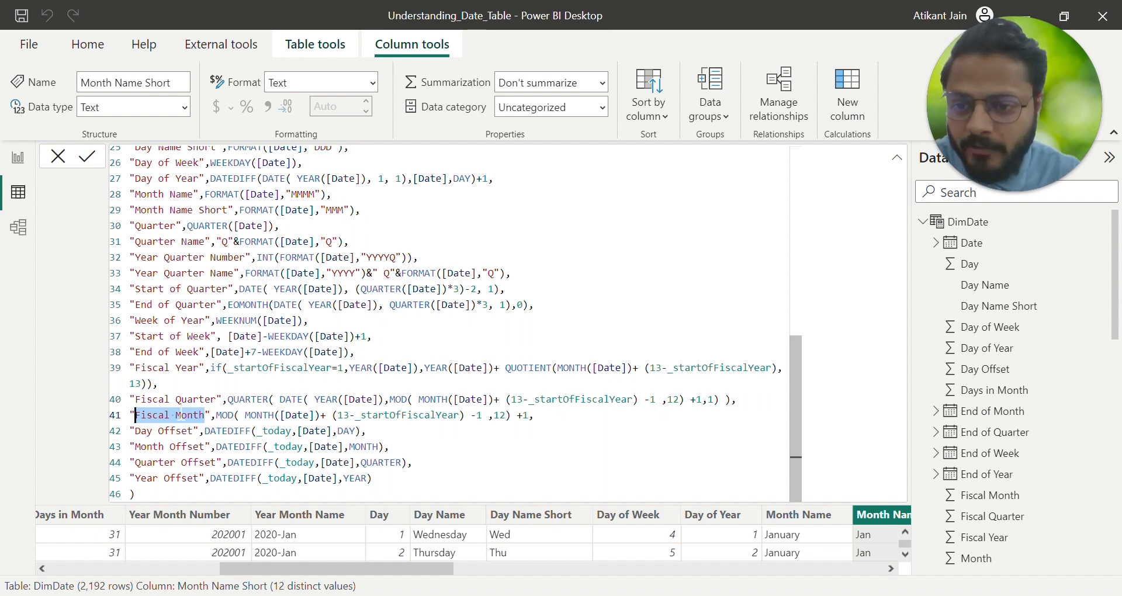
left_click(189, 415)
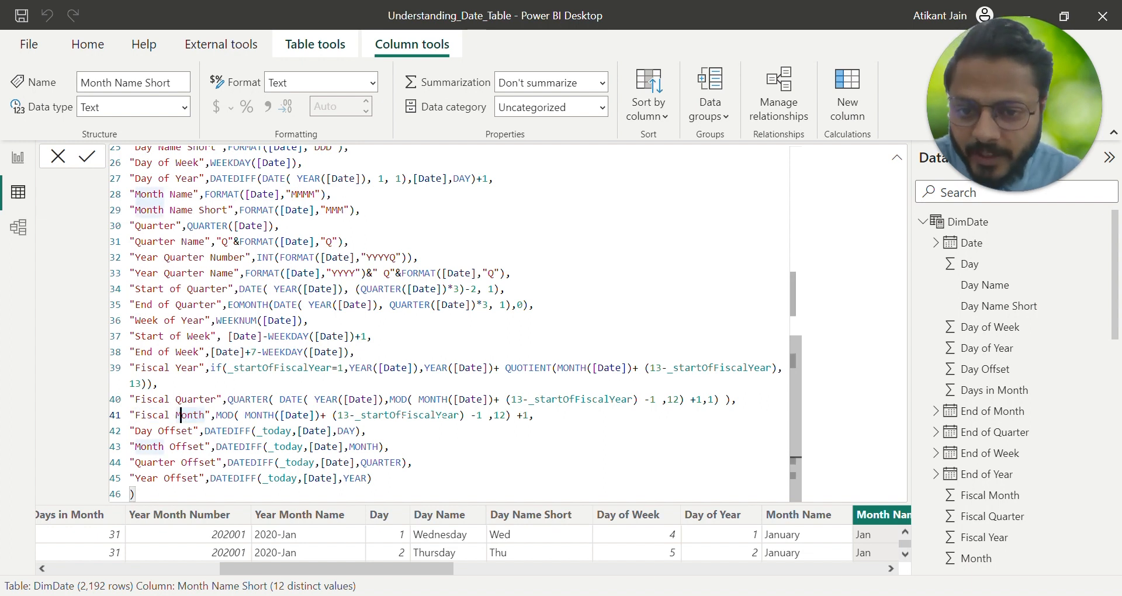
Examine the Fiscal Month expression, focusing on the MOD function around MONTH([Date]) and _startOfFiscalYear.
double_click(225, 414)
left_click_drag(245, 414, 218, 415)
left_click(508, 417)
scroll(218, 415, "up", 3)
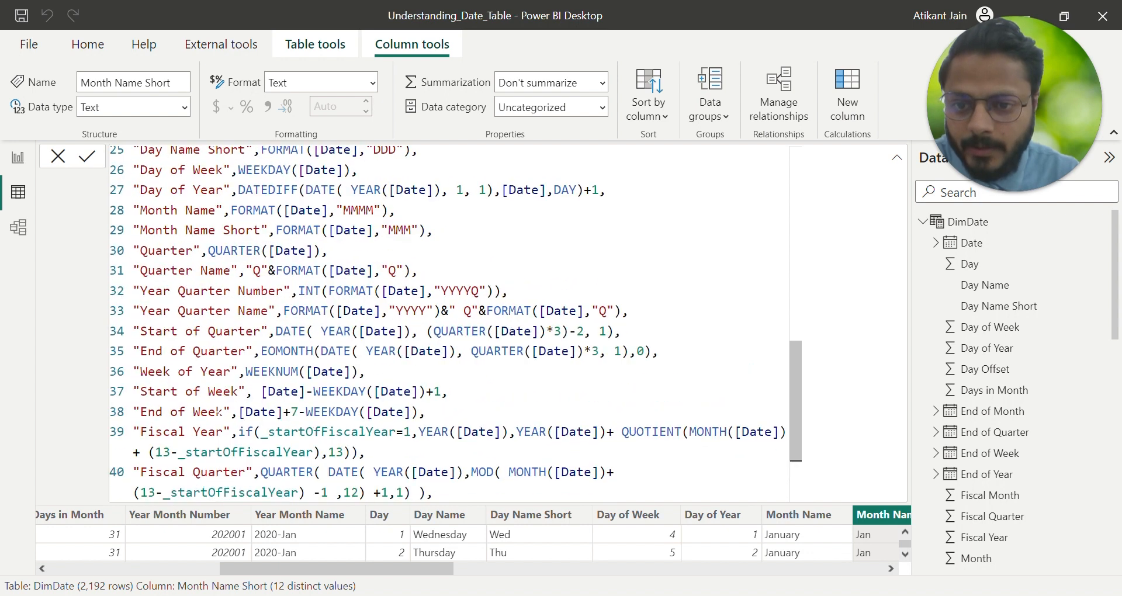
scroll(374, 416, "up", 2)
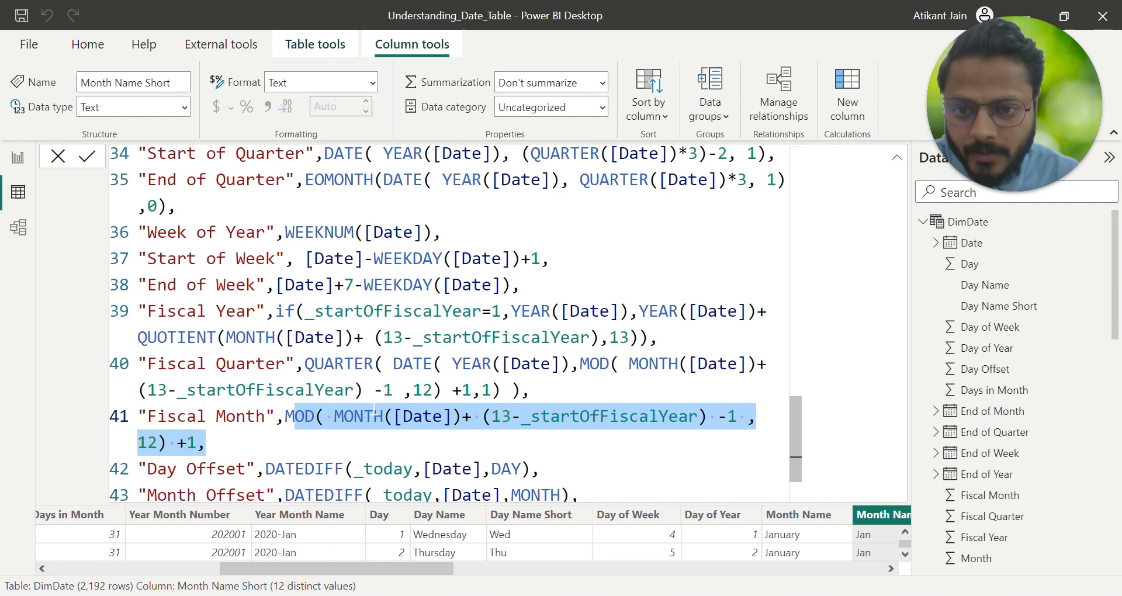
left_click(375, 416)
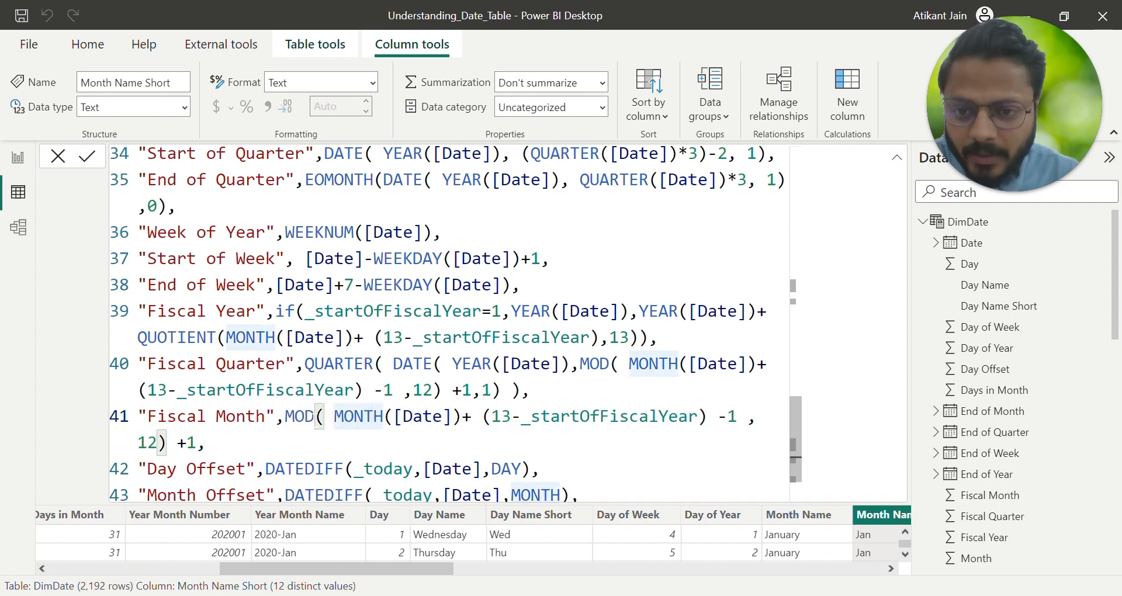
double_click(300, 416)
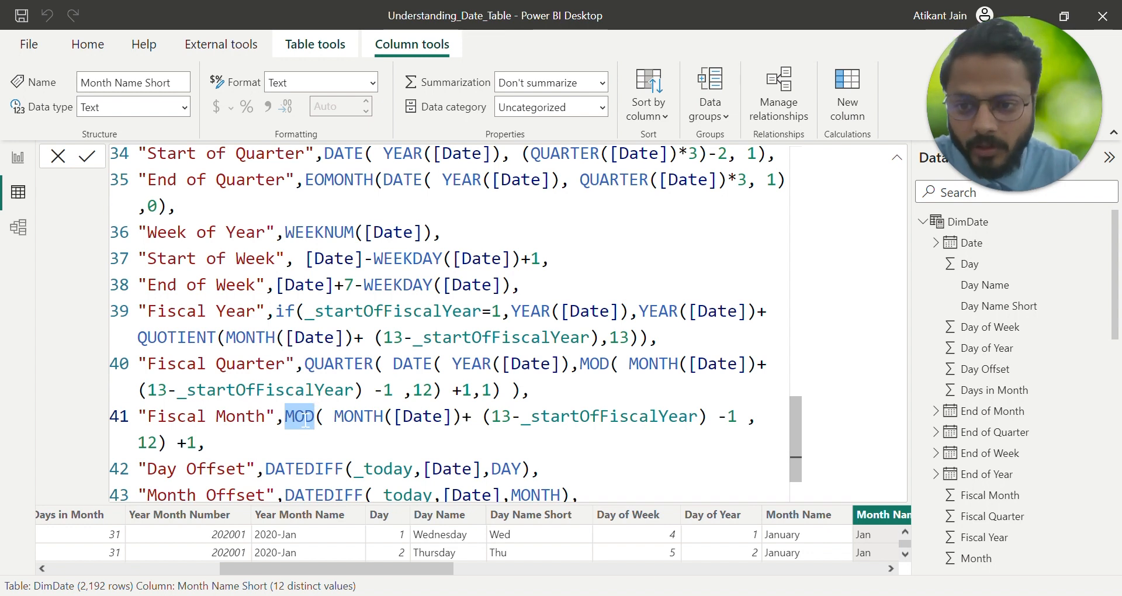
Add the sample expression mod(6,12) after the Fiscal Month definition and highlight it to illustrate MOD's number and divisor.
left_click(206, 443)
type("mod(")
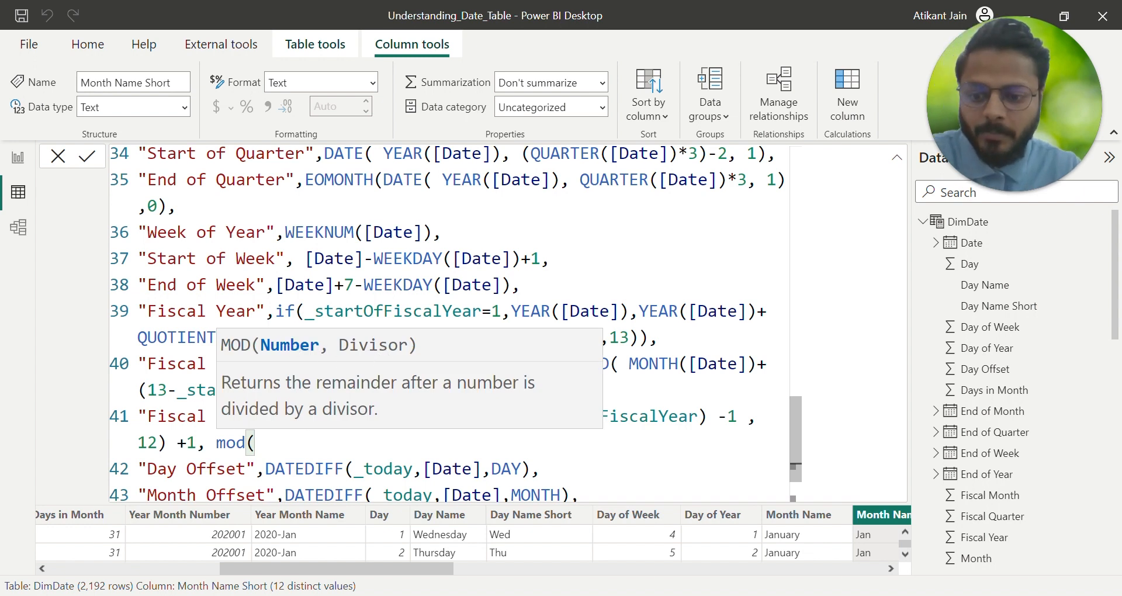
type("6,12)")
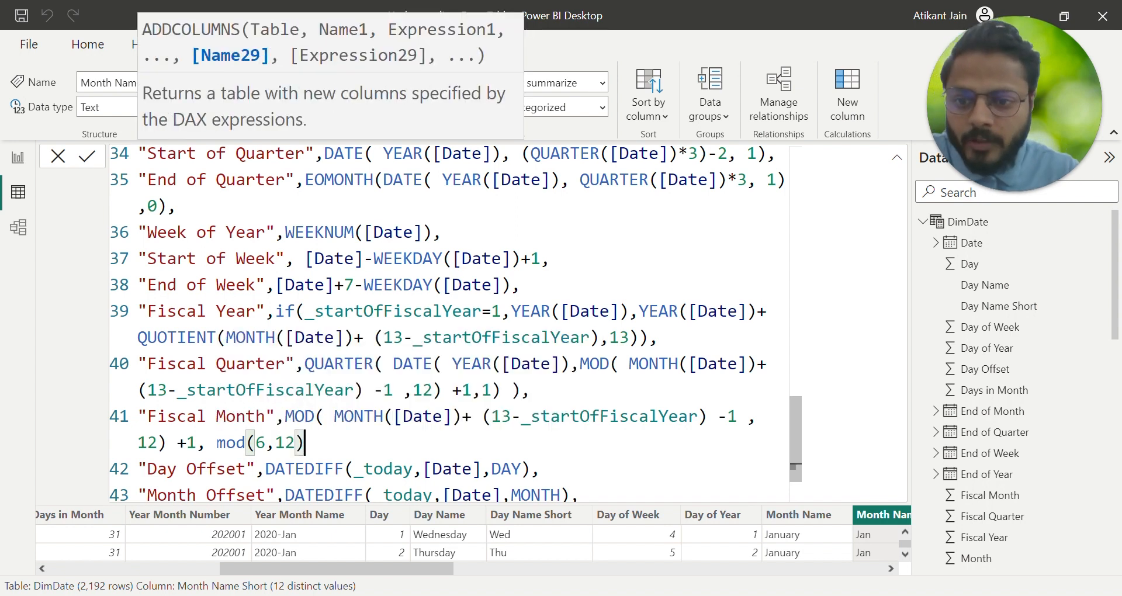
left_click_drag(218, 442, 304, 442)
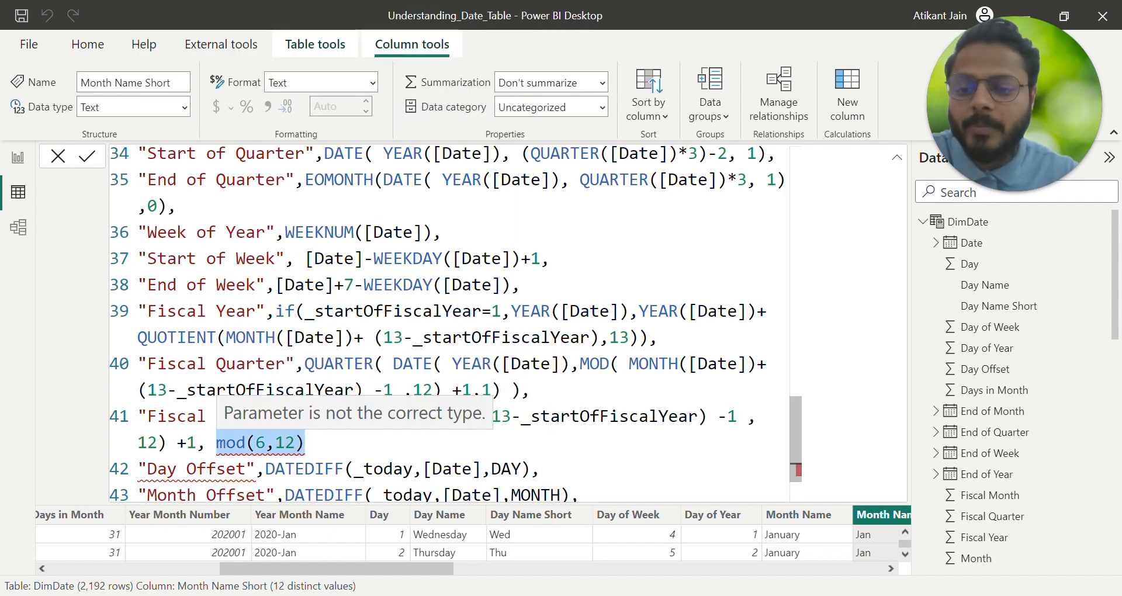
Change the number argument of the sample MOD expression to 13, keeping 12 as the divisor.
left_click(256, 442)
left_click_drag(256, 442, 265, 442)
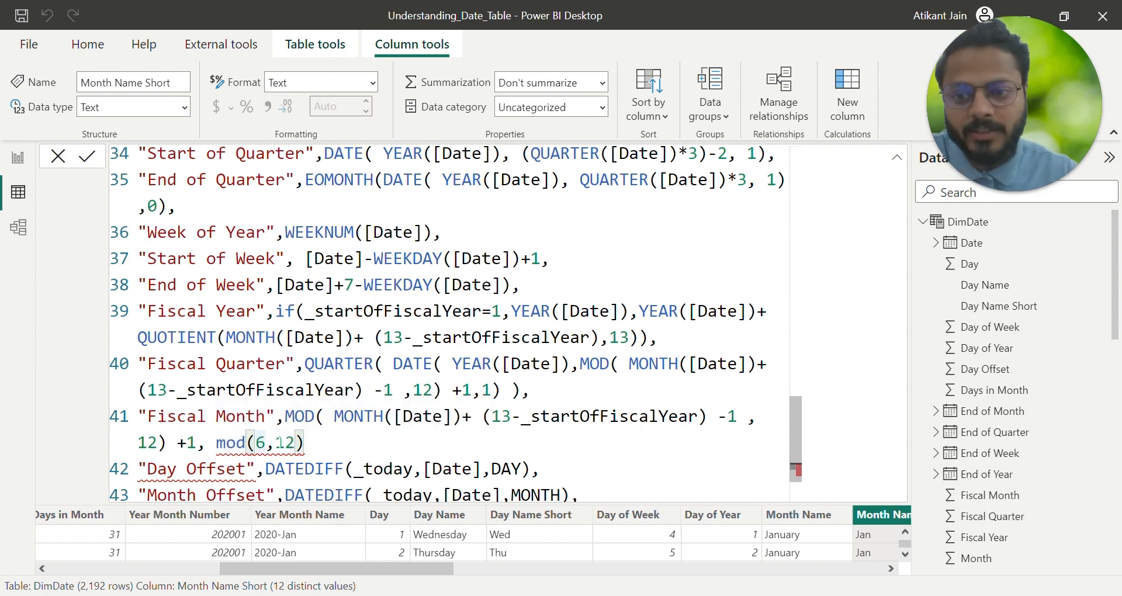
type("13")
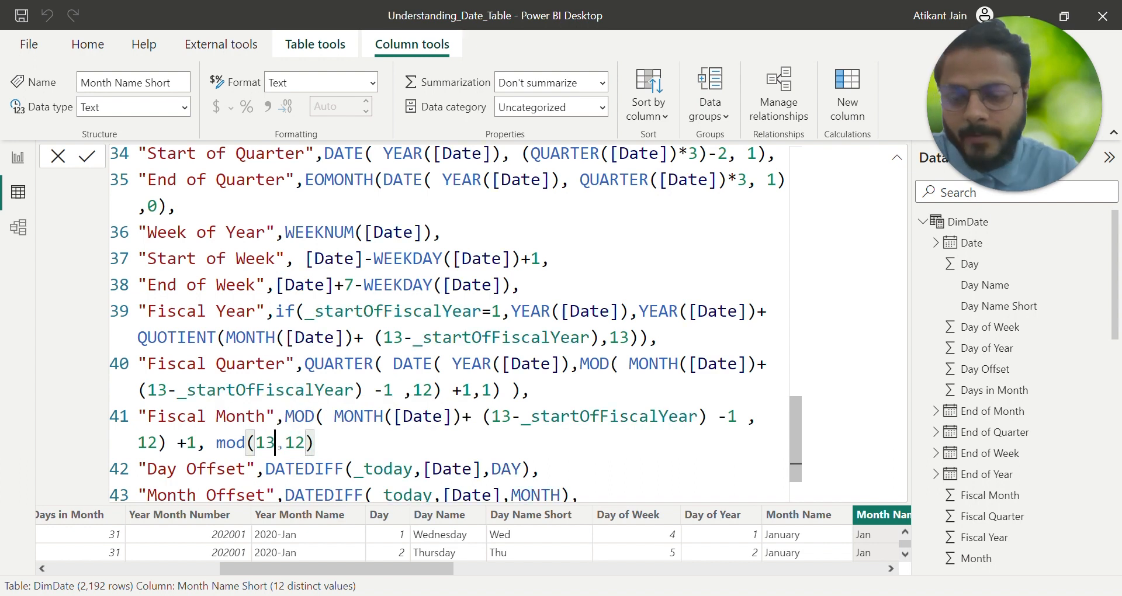
left_click_drag(276, 442, 255, 443)
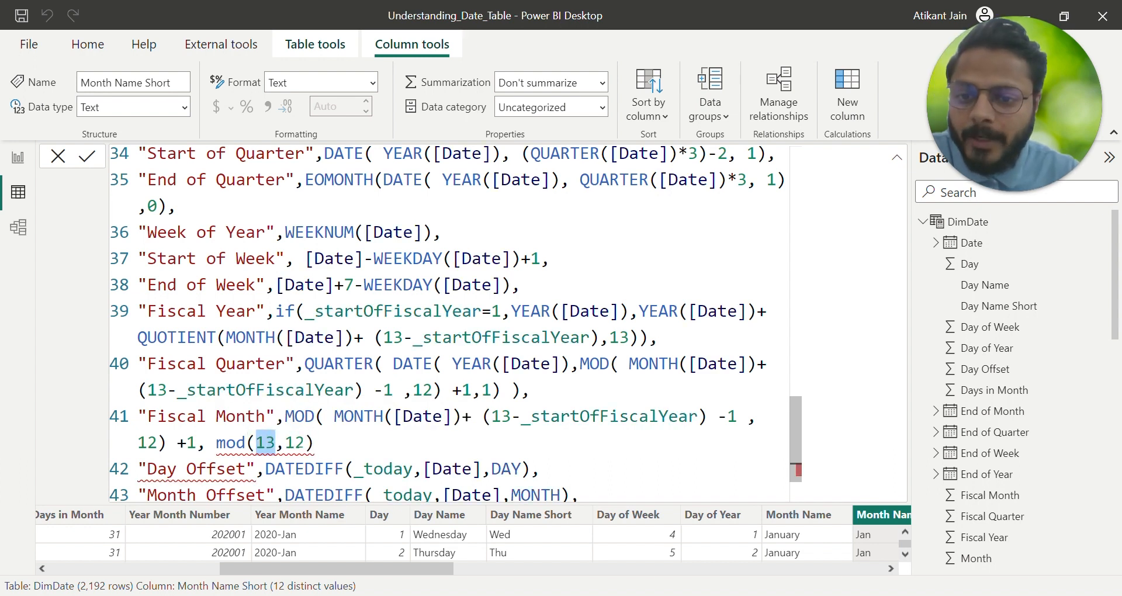
Delete the sample MOD expression after the Fiscal Month definition and highlight the number and divisor arguments of the column's own MOD function.
left_click(304, 442)
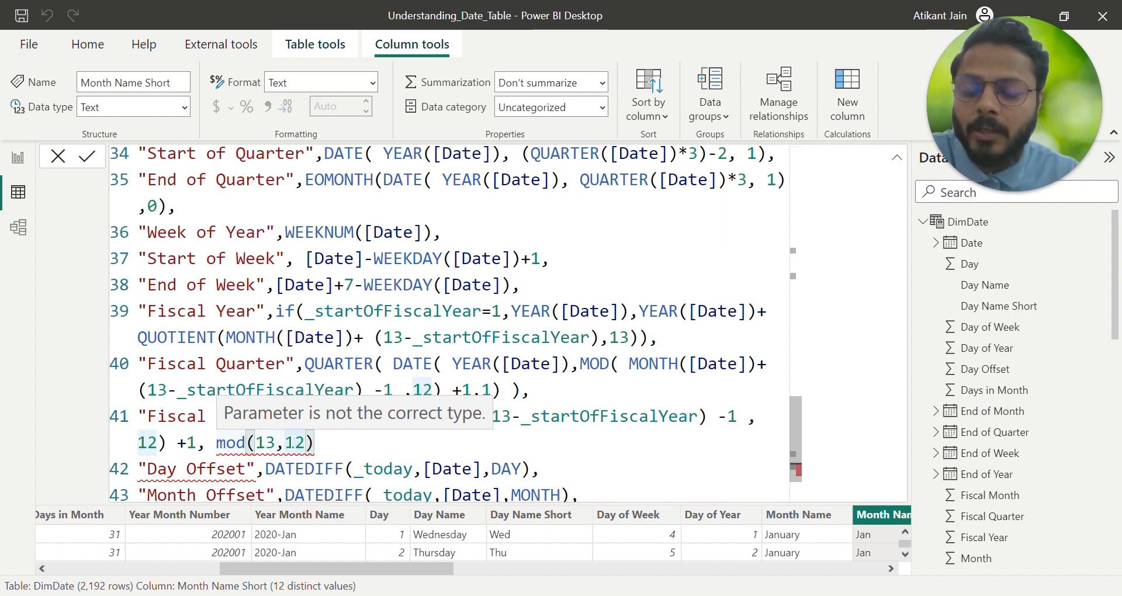
left_click_drag(216, 442, 314, 443)
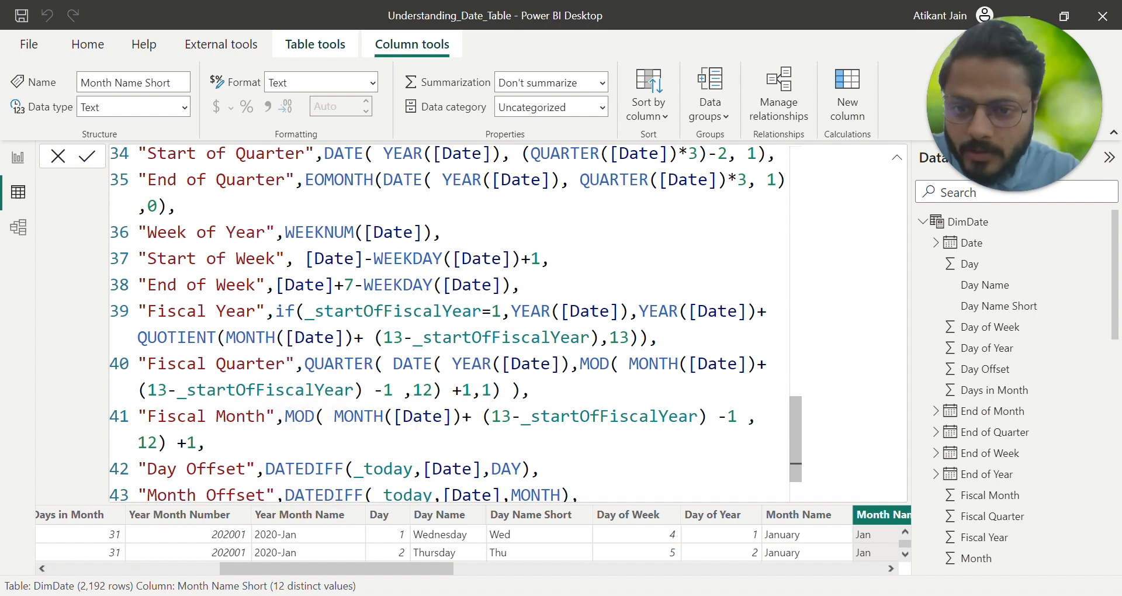
left_click_drag(334, 416, 738, 416)
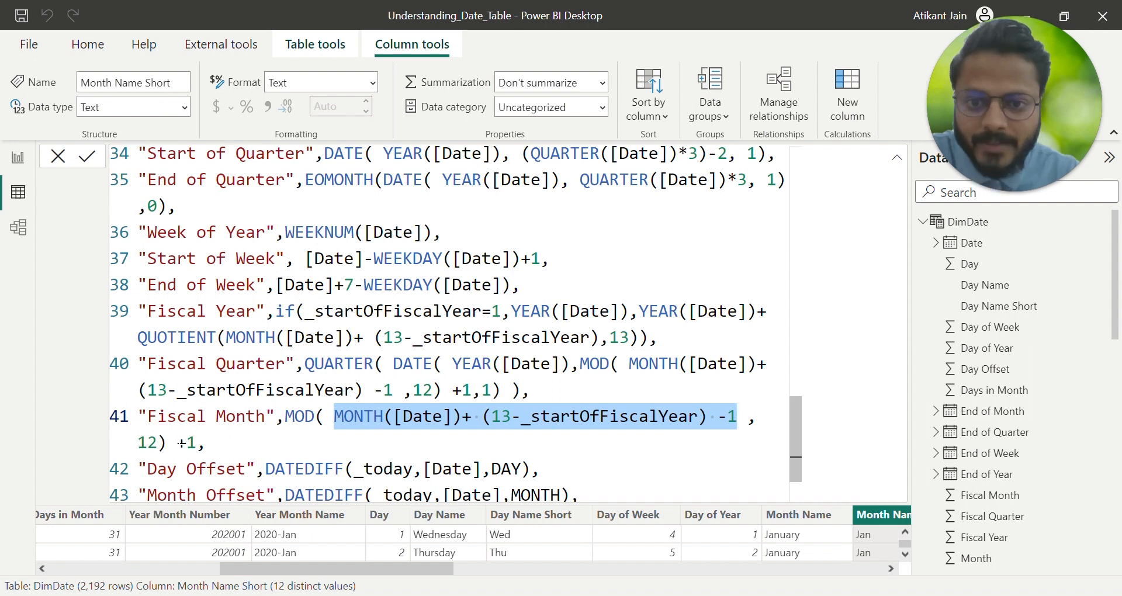
double_click(147, 442)
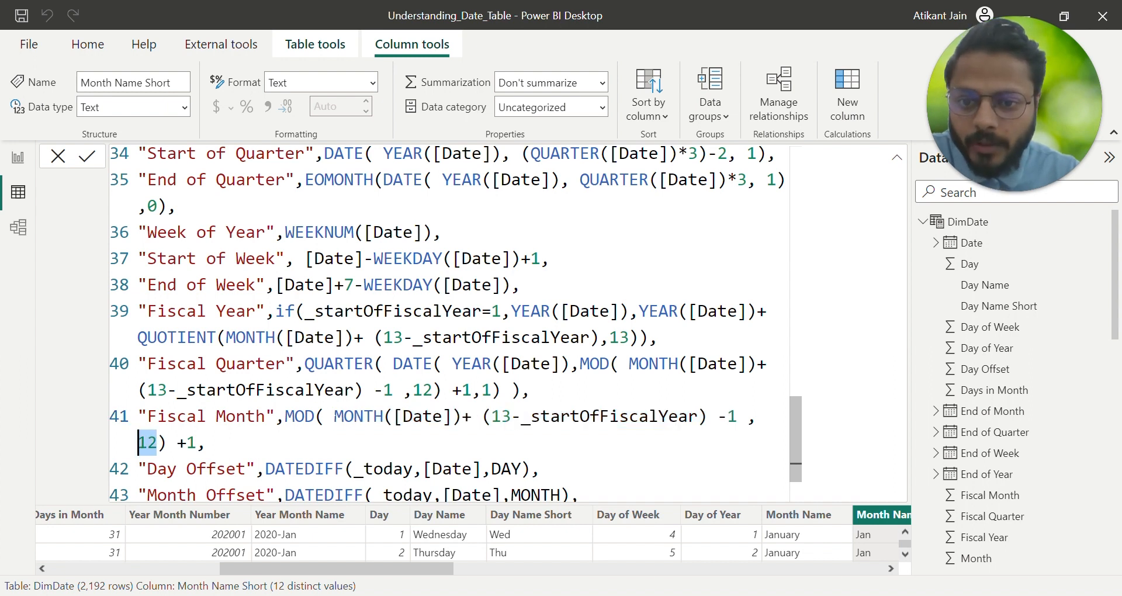
left_click_drag(334, 416, 736, 416)
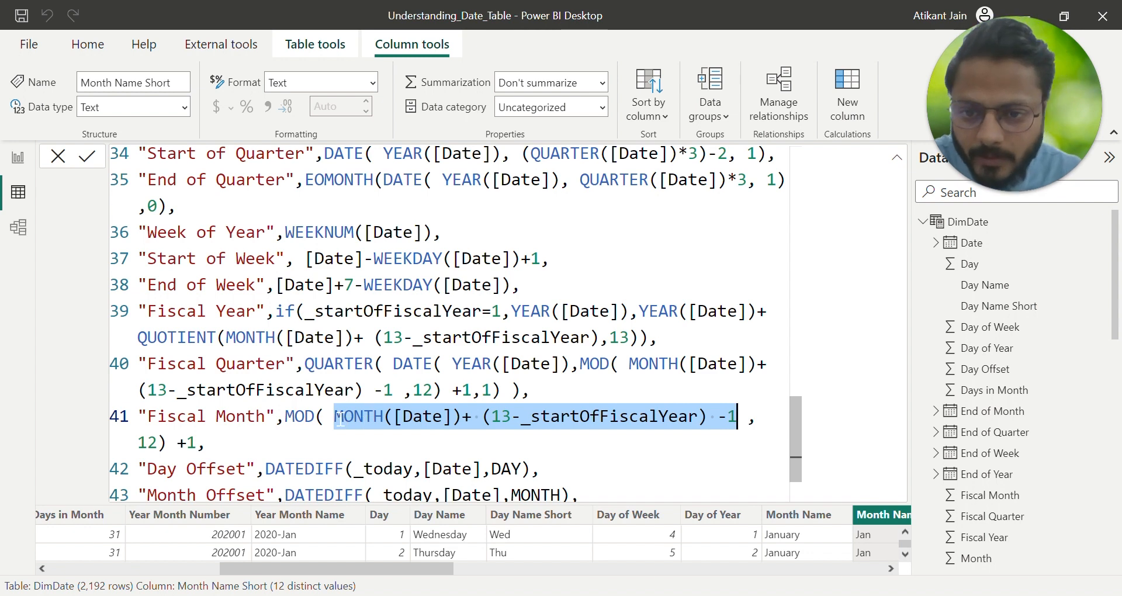
left_click_drag(337, 419, 467, 416)
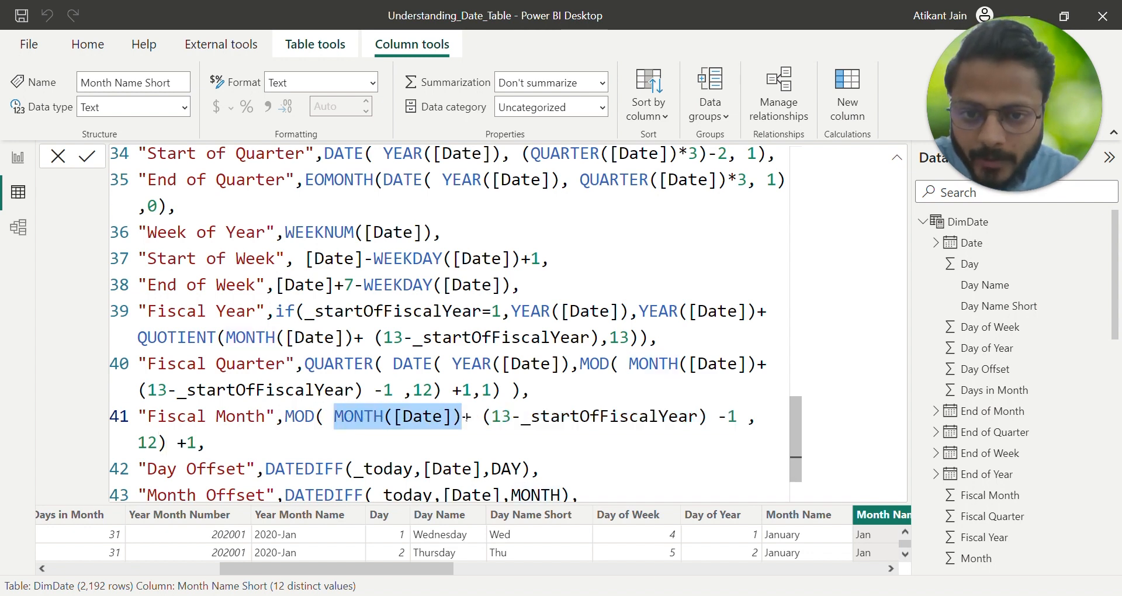
Check the value assigned to _startOfFiscalYear and relate it to the MONTH([Date])+ (13-_startOfFiscalYear) -1 argument of Fiscal Month.
double_click(594, 416)
scroll(594, 417, "up", 15)
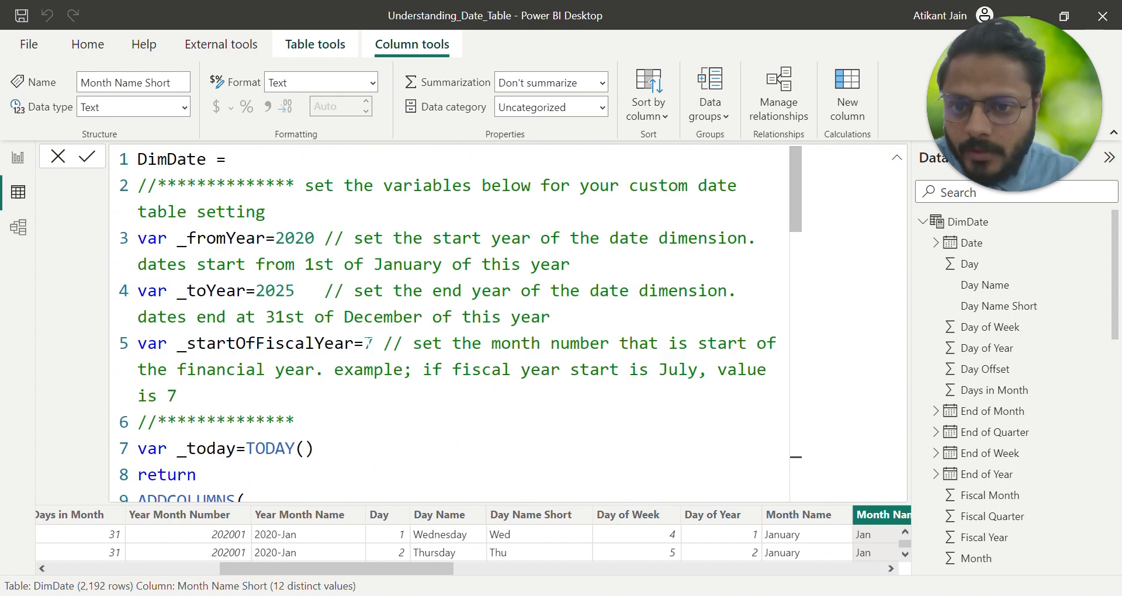
left_click_drag(375, 343, 362, 343)
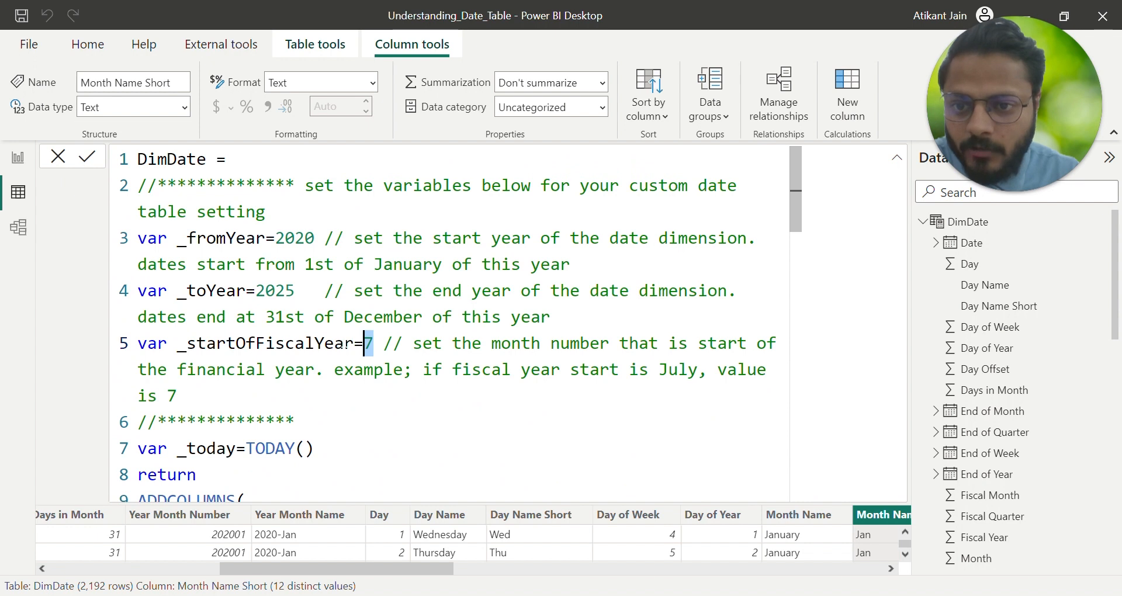
scroll(512, 390, "down", 15)
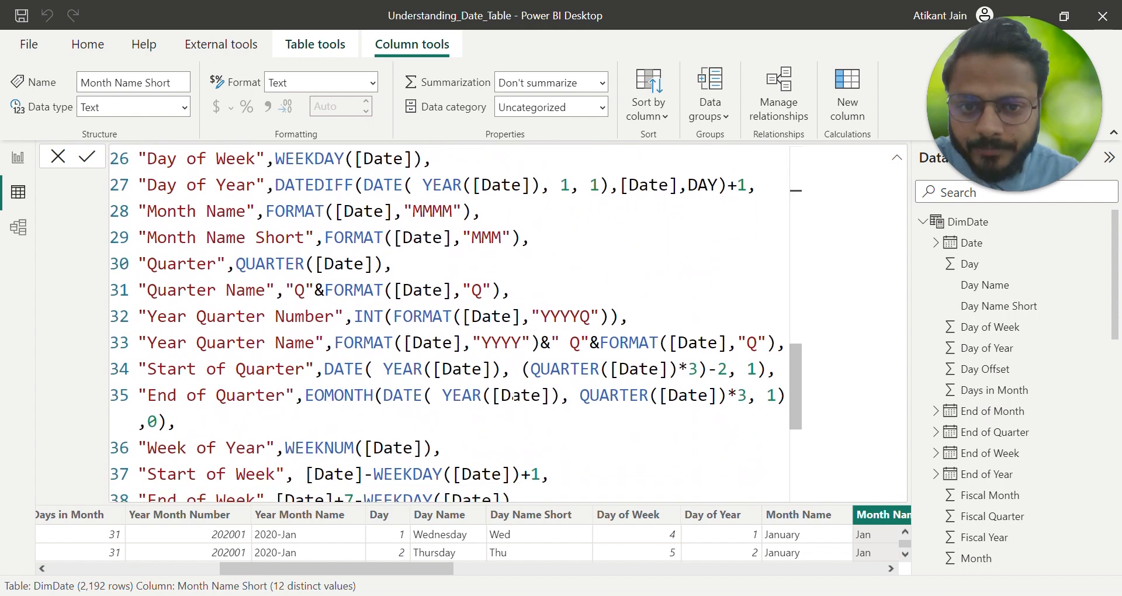
scroll(512, 390, "down", 2)
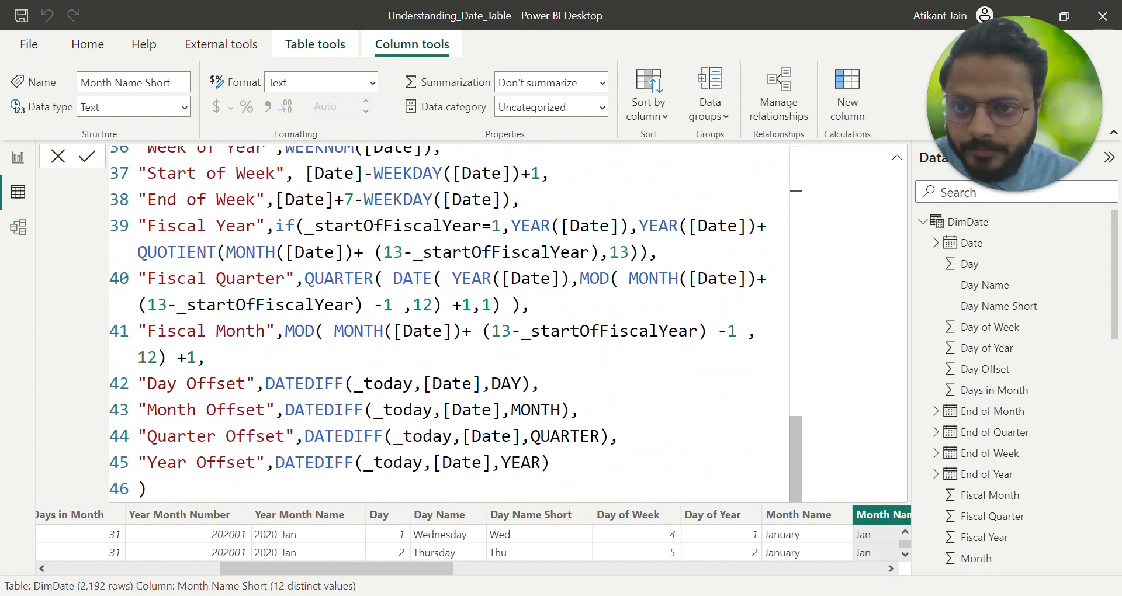
double_click(653, 331)
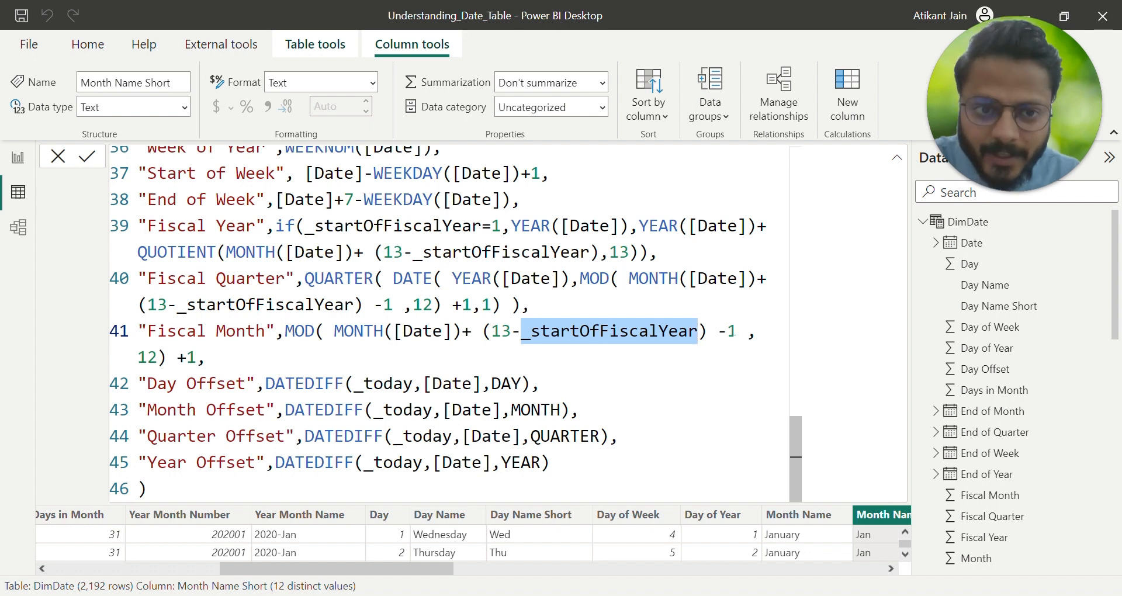
left_click(737, 331)
left_click_drag(736, 332, 333, 332)
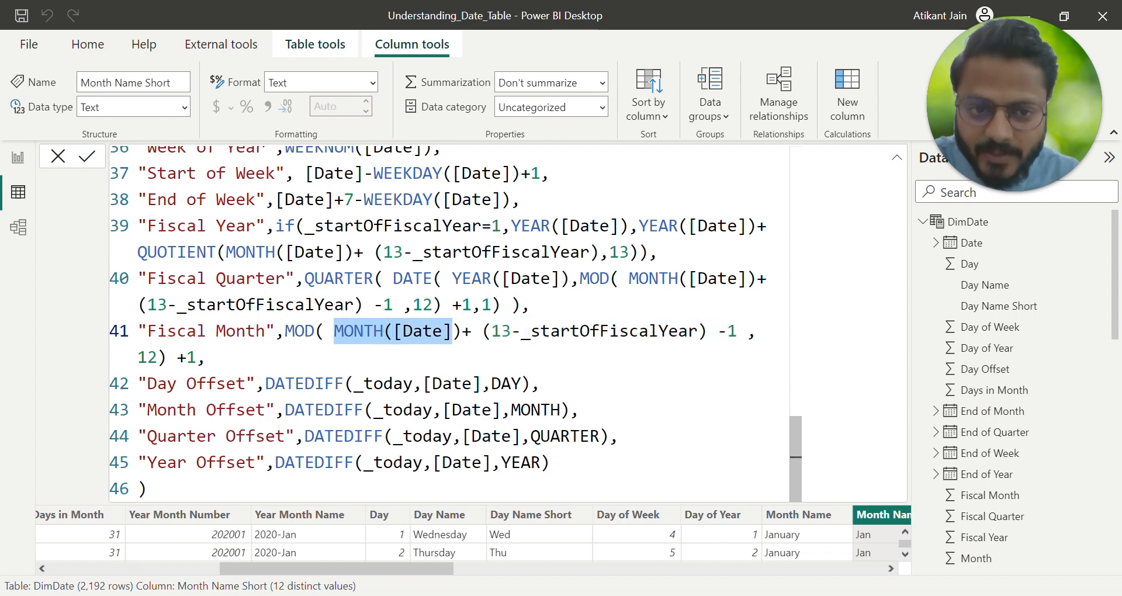
Insert the sample expression mod(6,12) after the Fiscal Month definition as an illustration and delete it again.
left_click(217, 357)
type("mo")
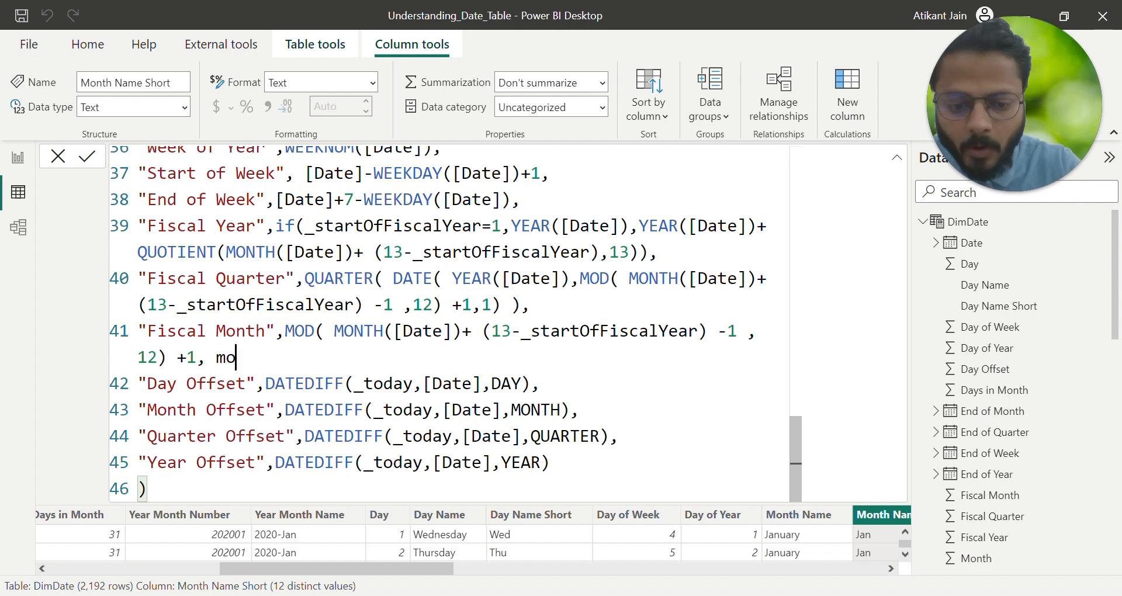
type("d(6,12)")
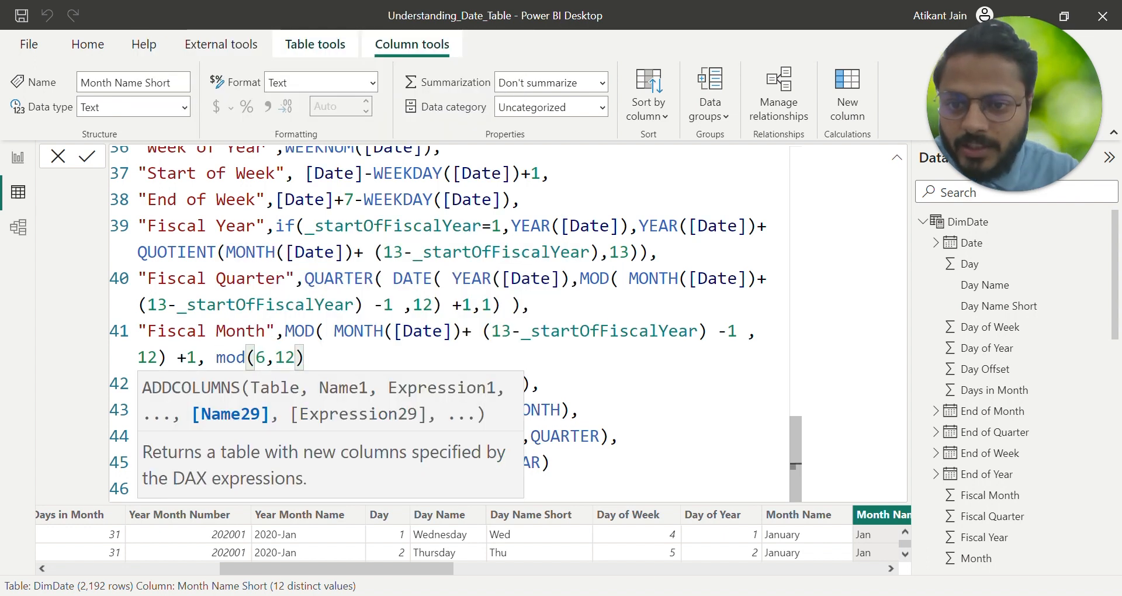
left_click_drag(305, 357, 220, 357)
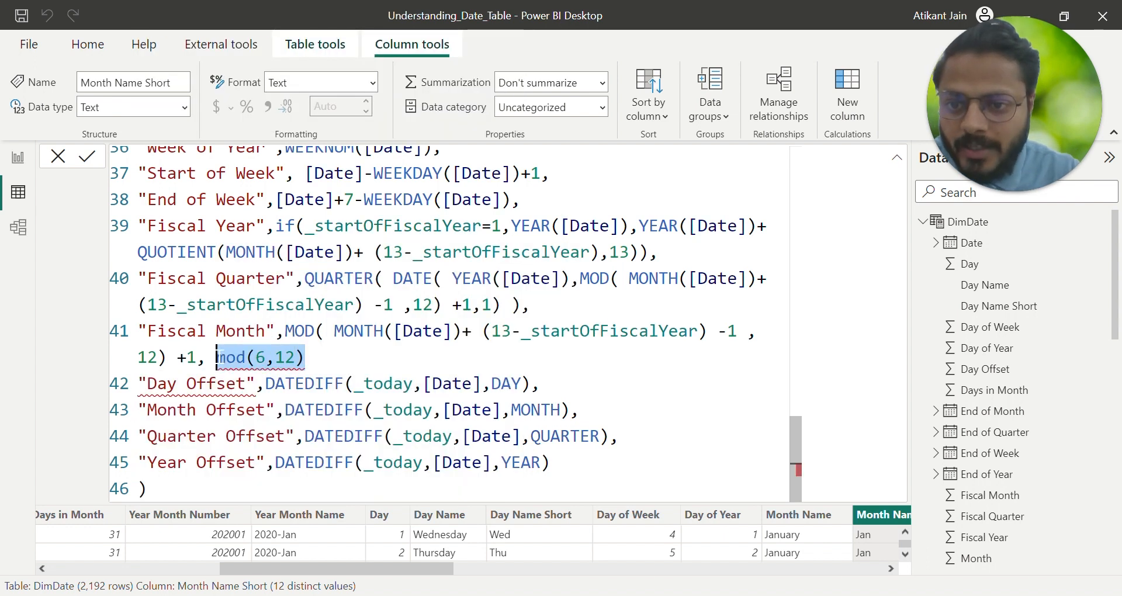
key("BackSpace")
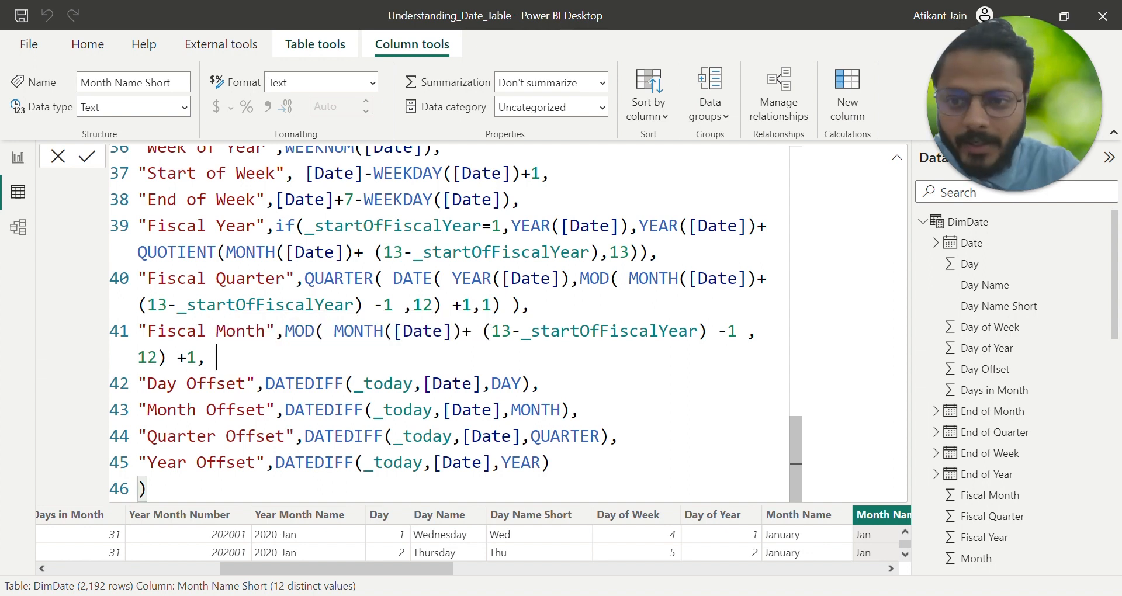
Add the note answer=7 after the Fiscal Month definition and compare it with the Fiscal Month column in the table.
left_click_drag(199, 357, 190, 358)
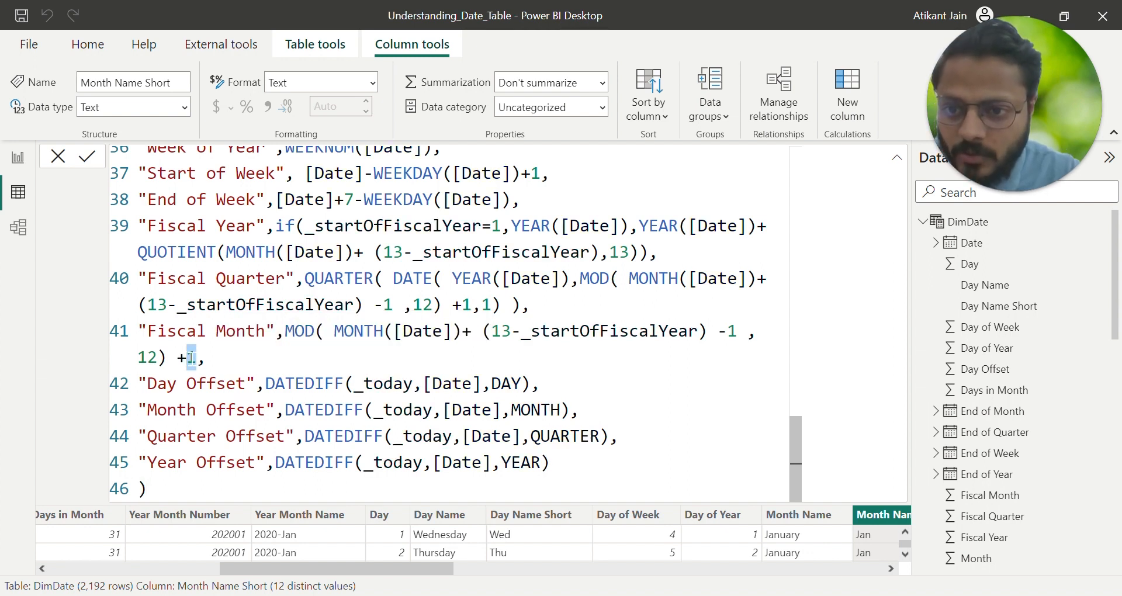
left_click(216, 358)
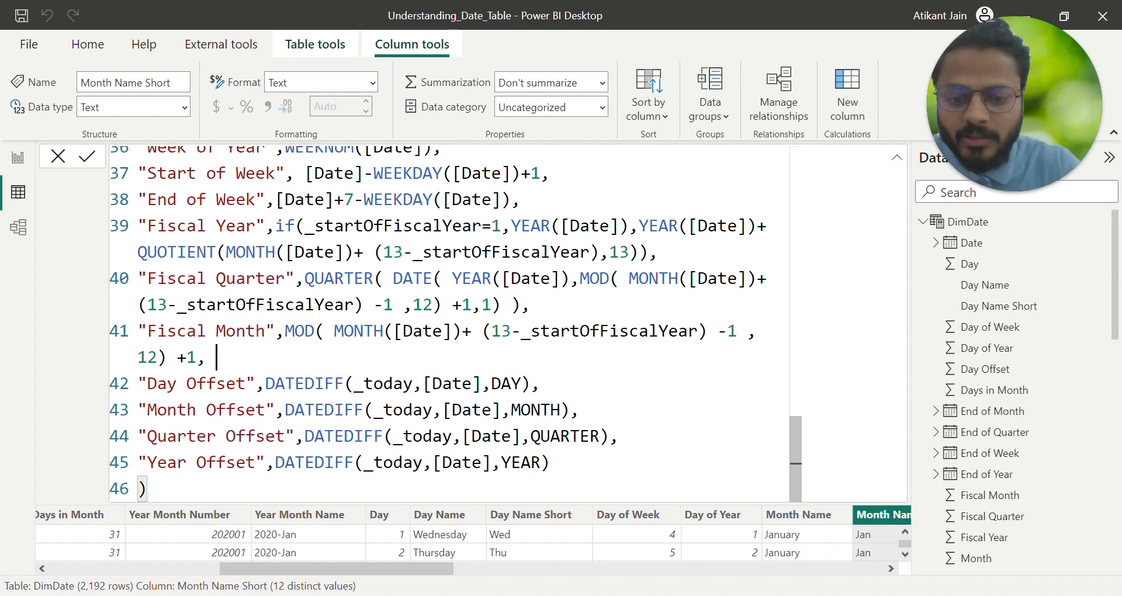
type("&")
key("BackSpace")
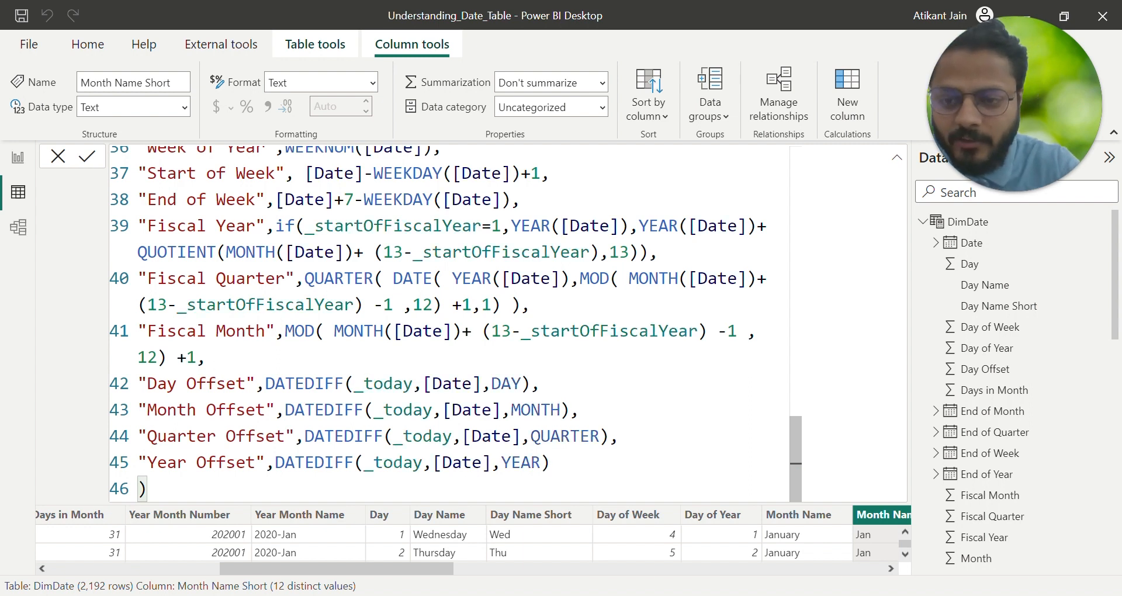
type("answer")
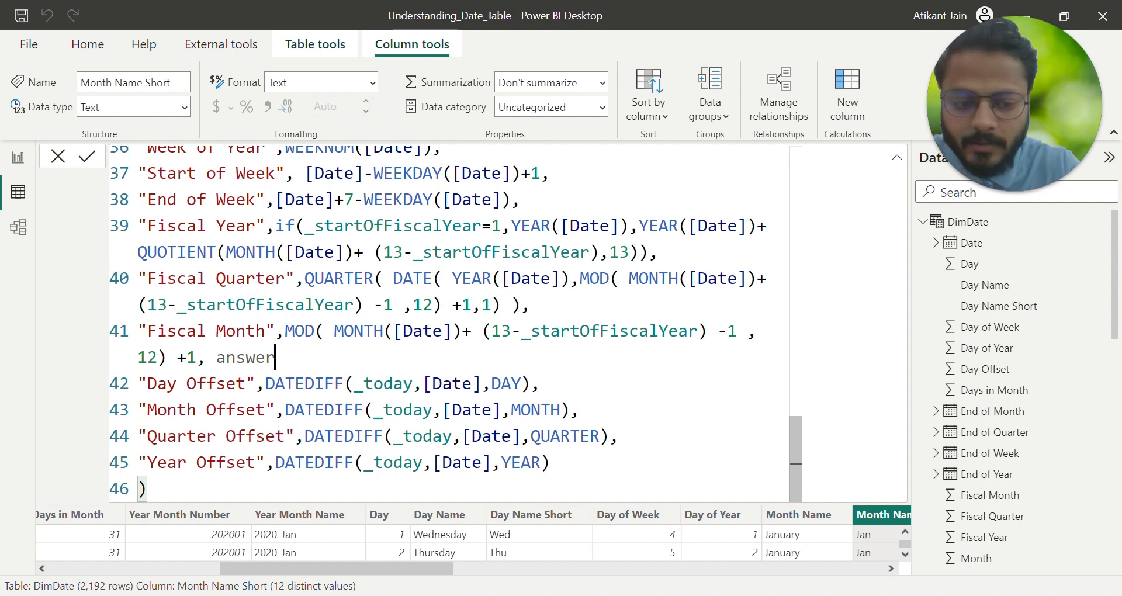
type("=7")
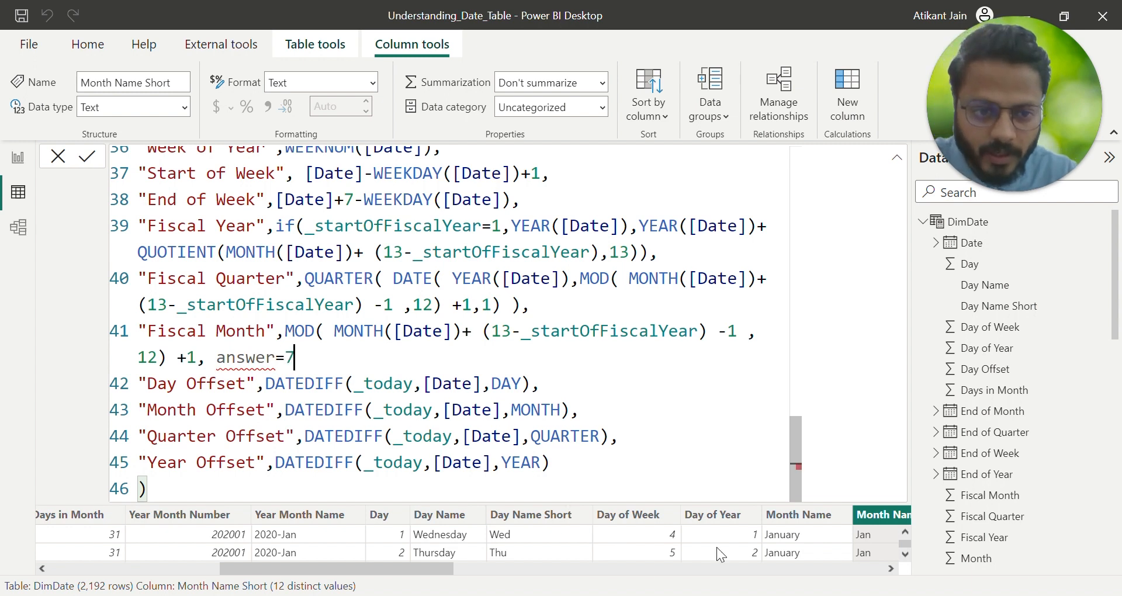
scroll(716, 547, "right", 10)
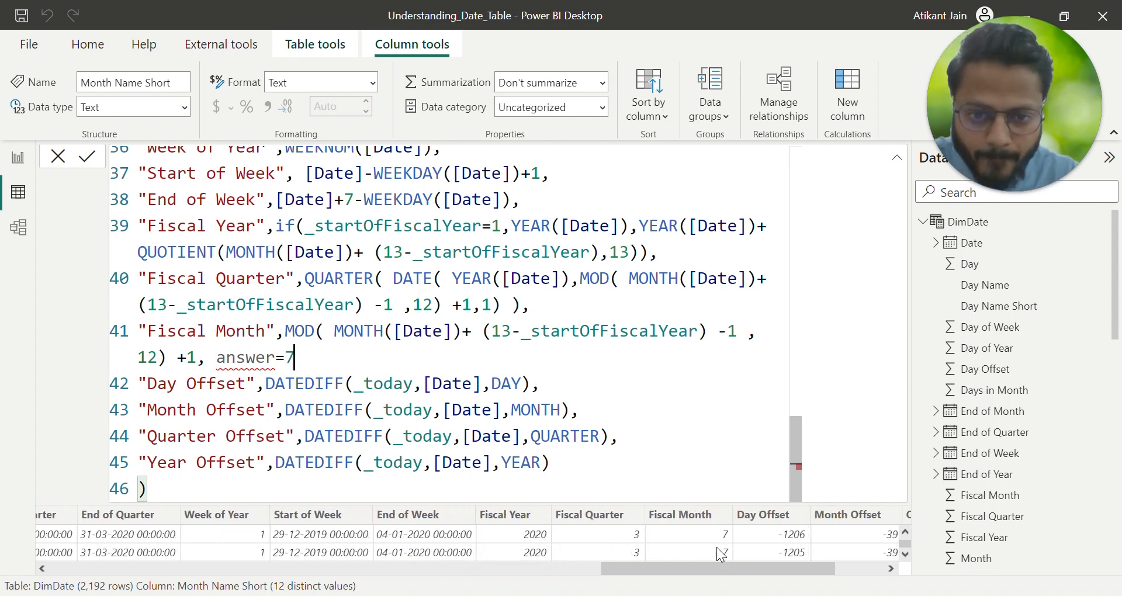
scroll(716, 546, "right", 3)
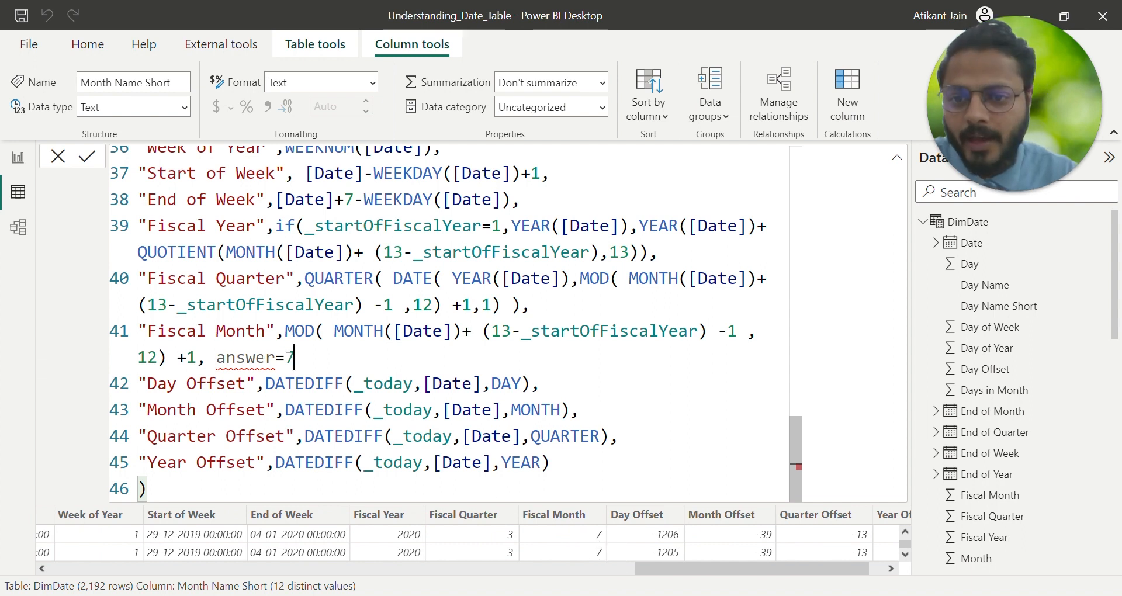
Delete the answer=7 note following the Fiscal Month definition.
key("ctrl+shift+Left")
key("ctrl+shift+Left")
key("ctrl+shift+Left")
key("BackSpace")
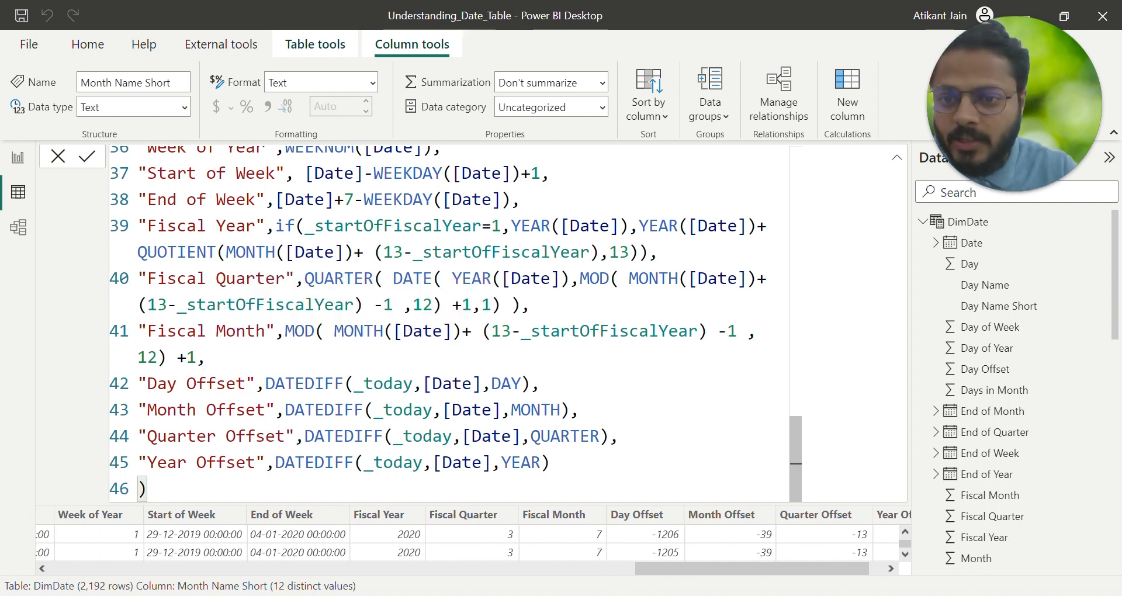
Review the Fiscal Month, Fiscal Quarter and Fiscal Year column definitions in the DimDate formula.
left_click_drag(246, 330, 197, 331)
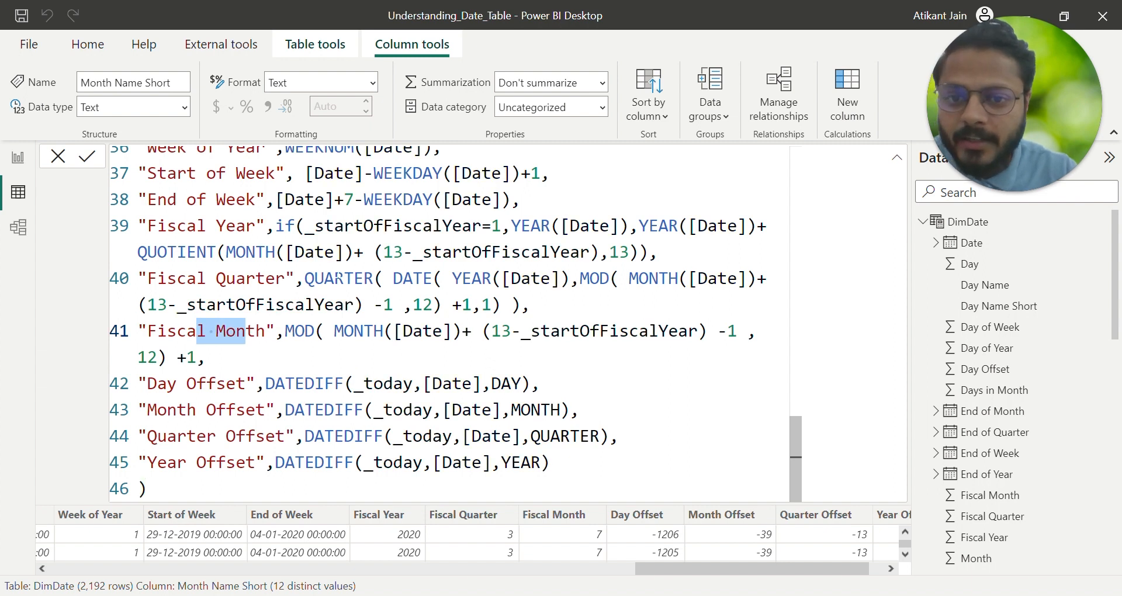
left_click_drag(286, 279, 150, 279)
double_click(230, 225)
left_click_drag(230, 228, 181, 230)
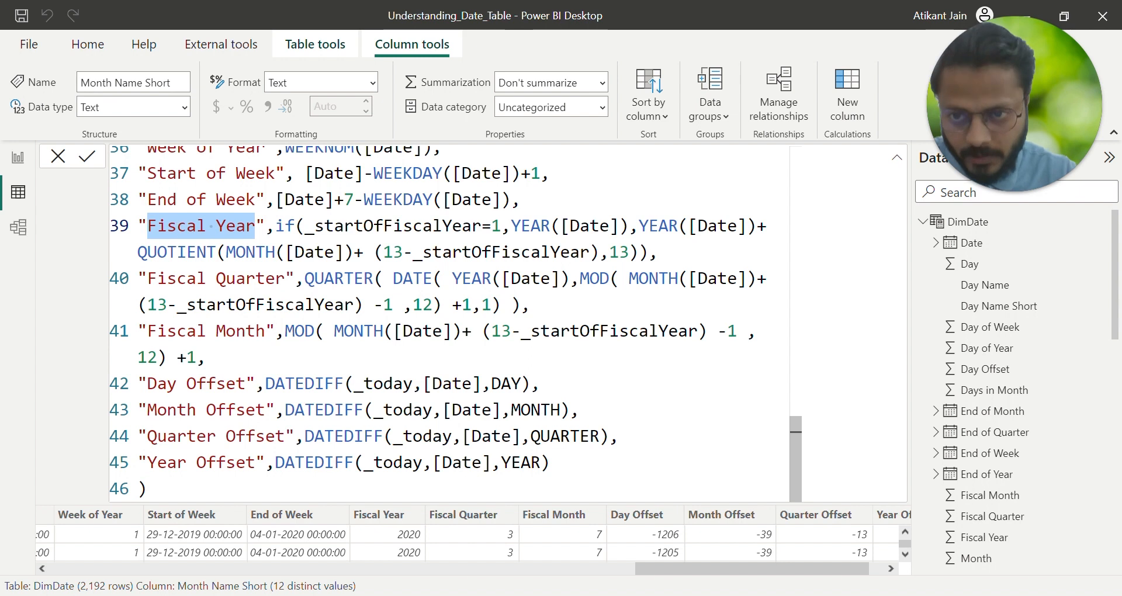
left_click(274, 305)
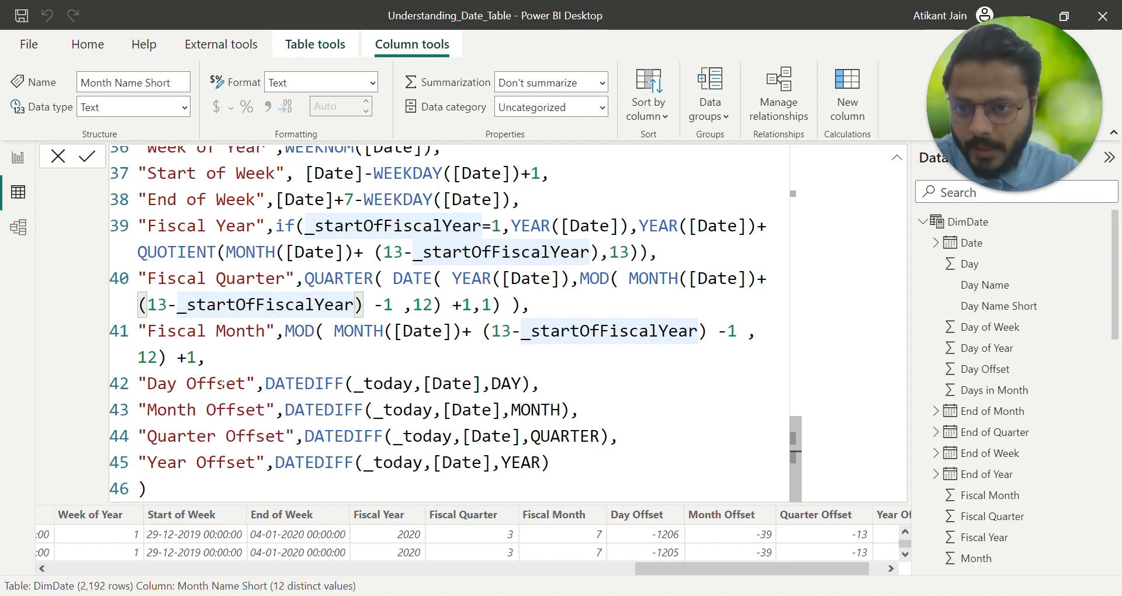
Examine the Day Offset definition in the formula and the offset columns in the DimDate table.
double_click(162, 384)
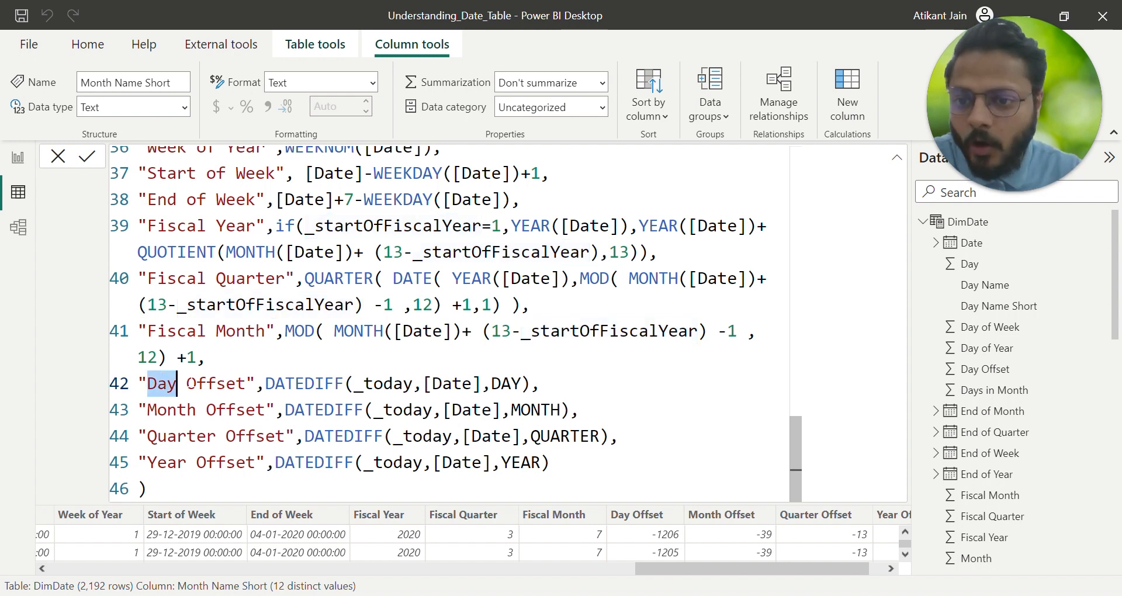
left_click_drag(162, 384, 210, 382)
left_click(210, 381)
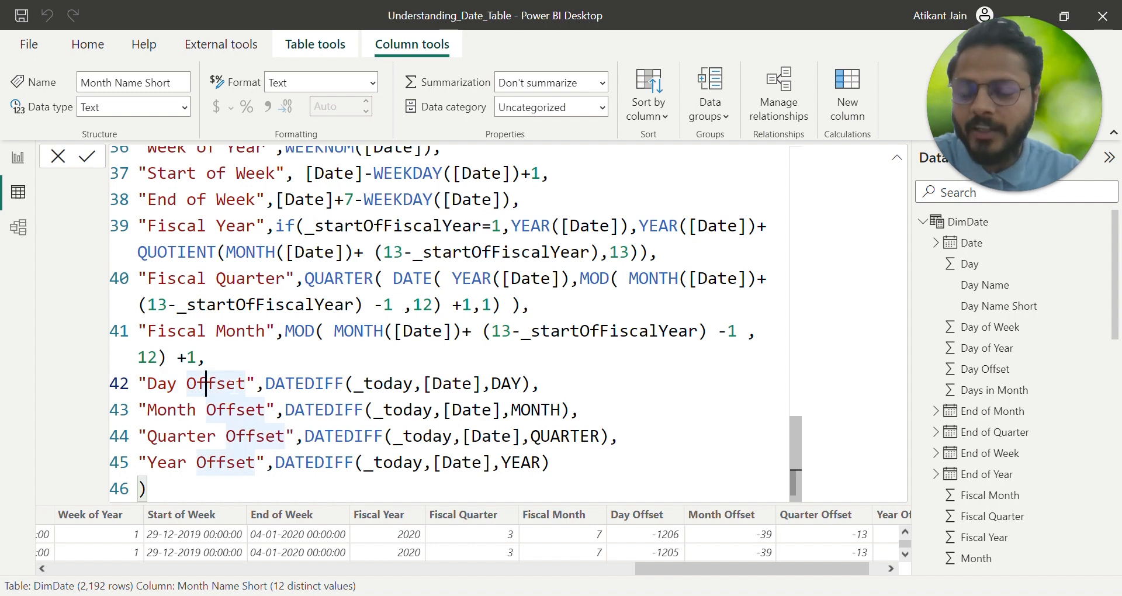
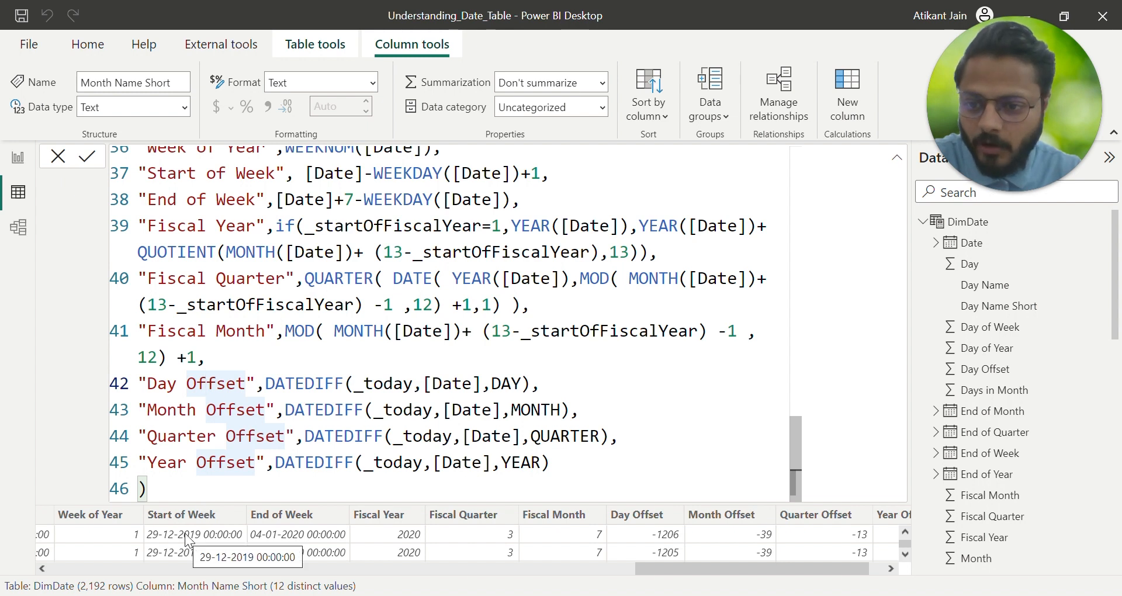
scroll(185, 533, "left", 10)
scroll(77, 536, "right", 10)
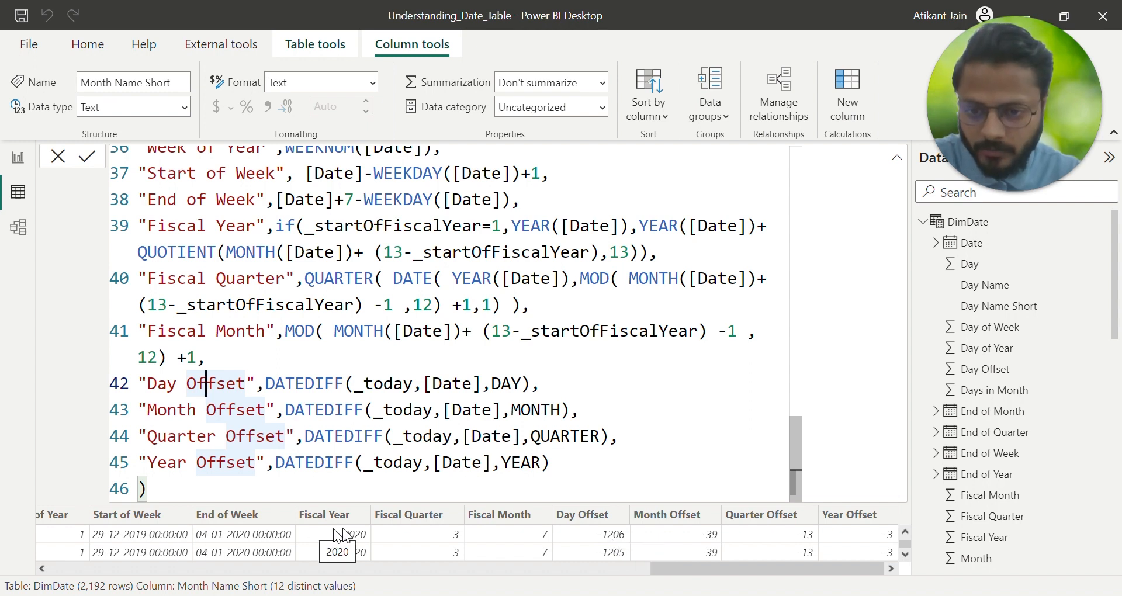
Browse the Date column's filter values in the DimDate table and sort the table by Date in descending order.
scroll(334, 529, "left", 10)
left_click(128, 517)
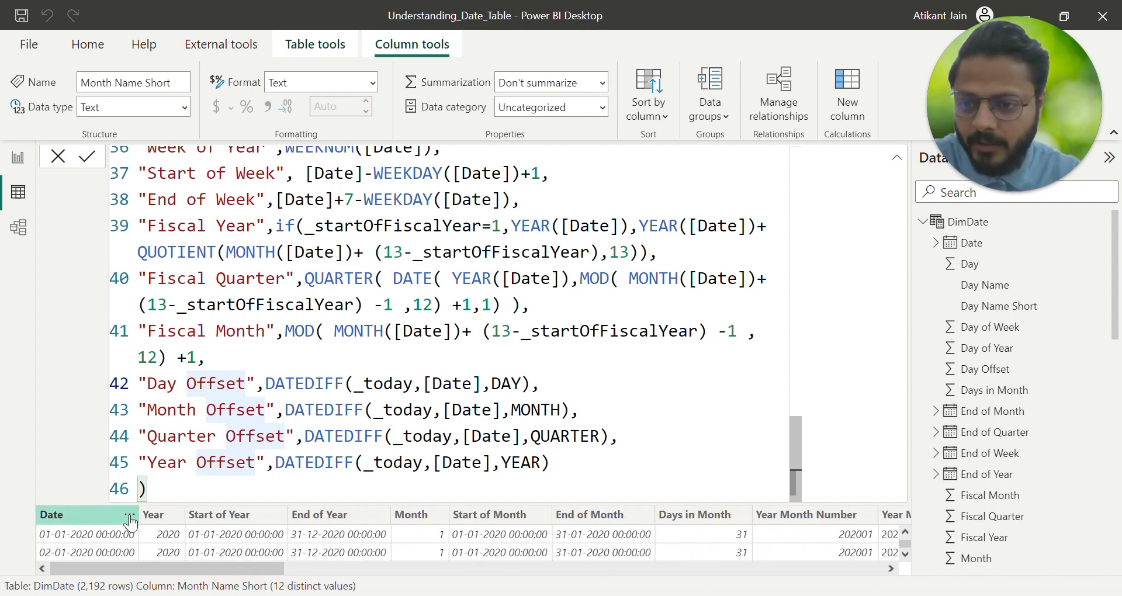
left_click(129, 515)
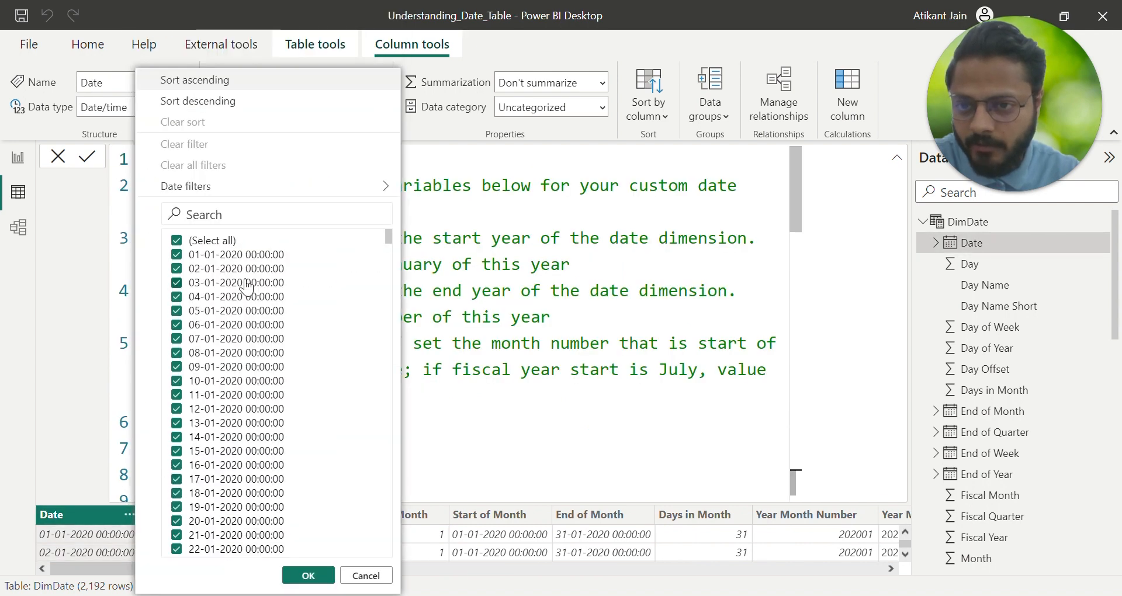
left_click_drag(388, 234, 391, 549)
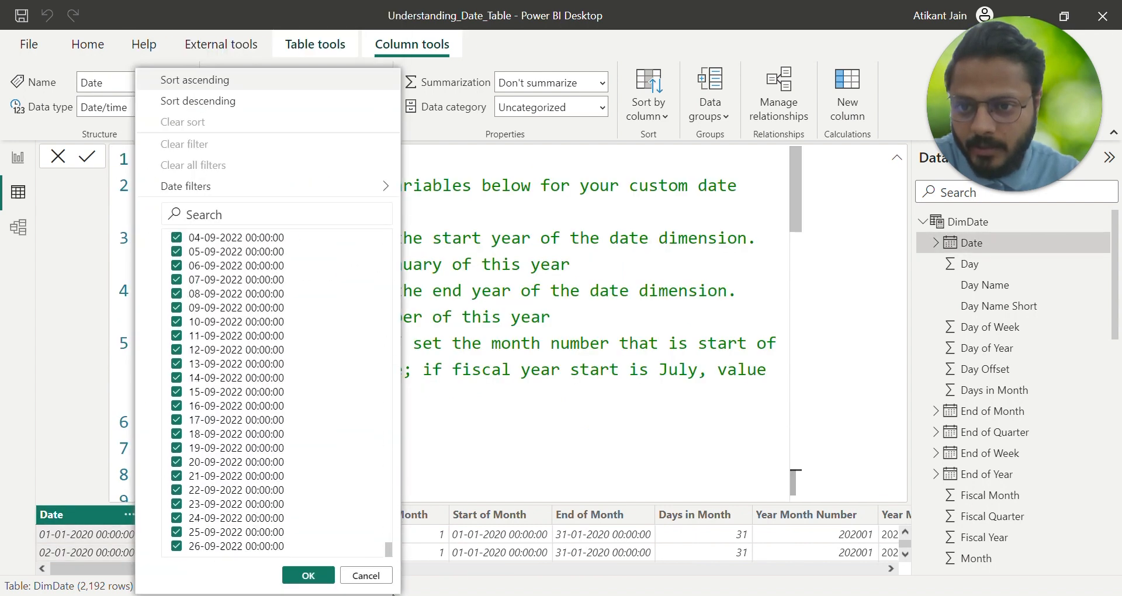
scroll(281, 414, "up", 20)
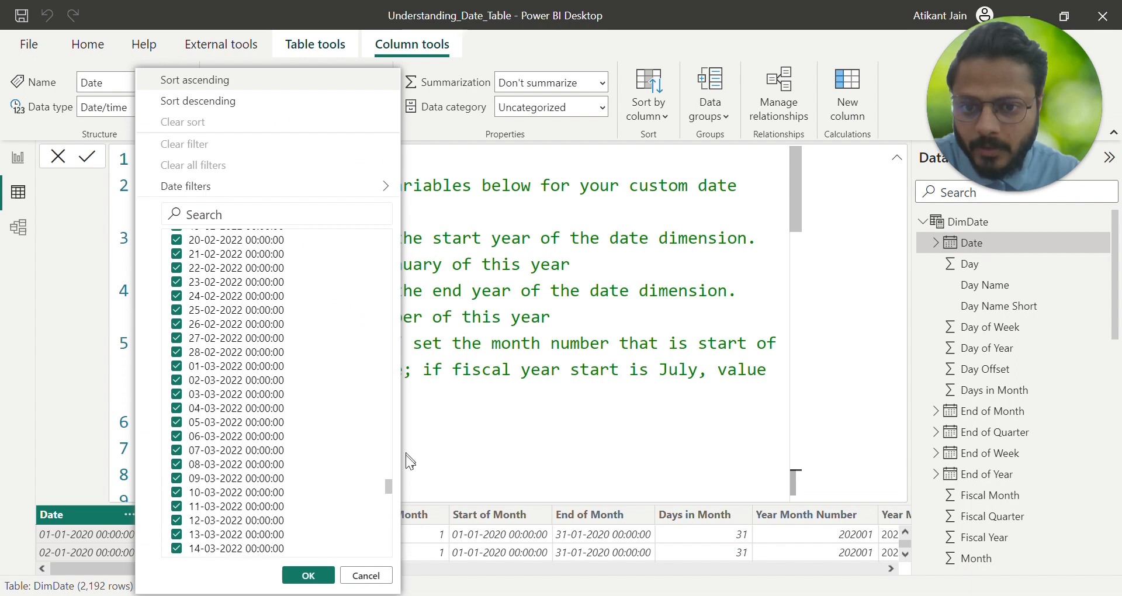
left_click_drag(391, 485, 395, 227)
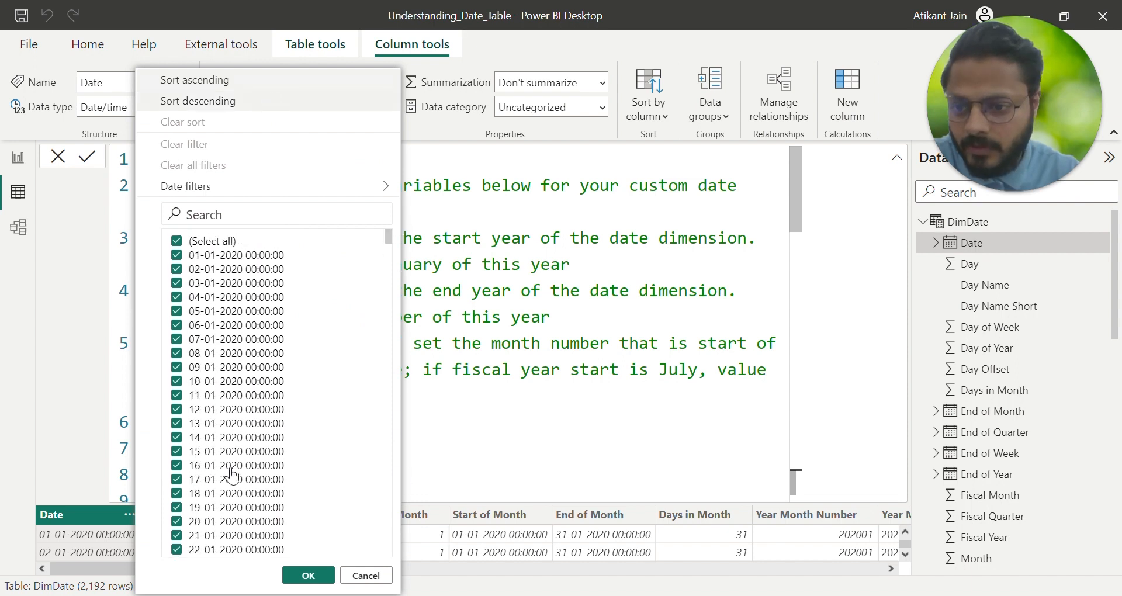
left_click(271, 101)
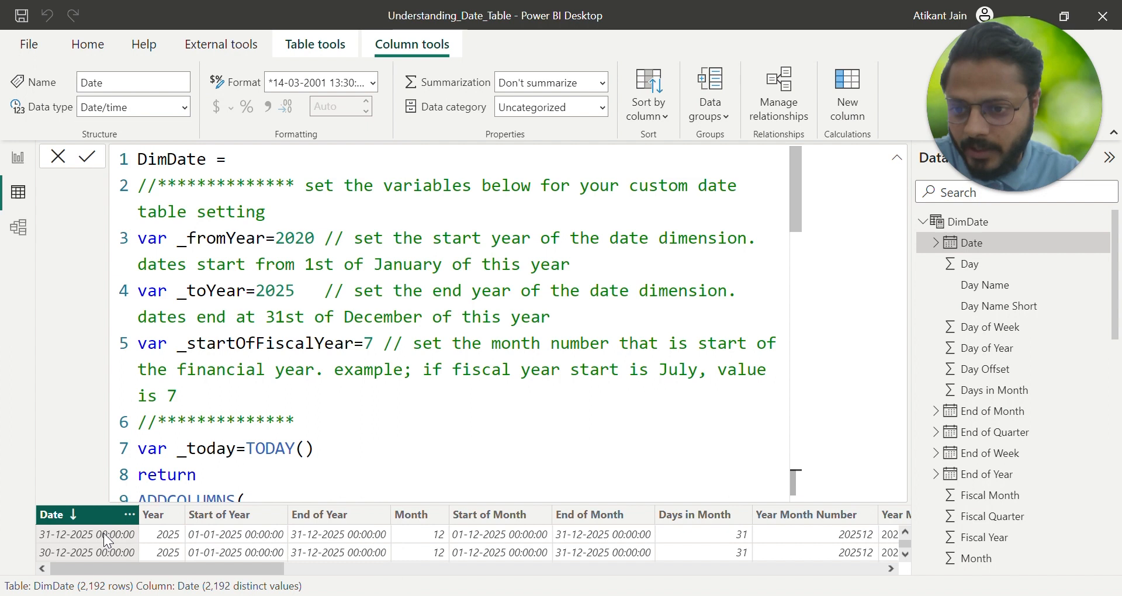
Search the Date filter for -04-2023 and keep only 17, 19, 21 and 22 April 2023.
left_click(129, 515)
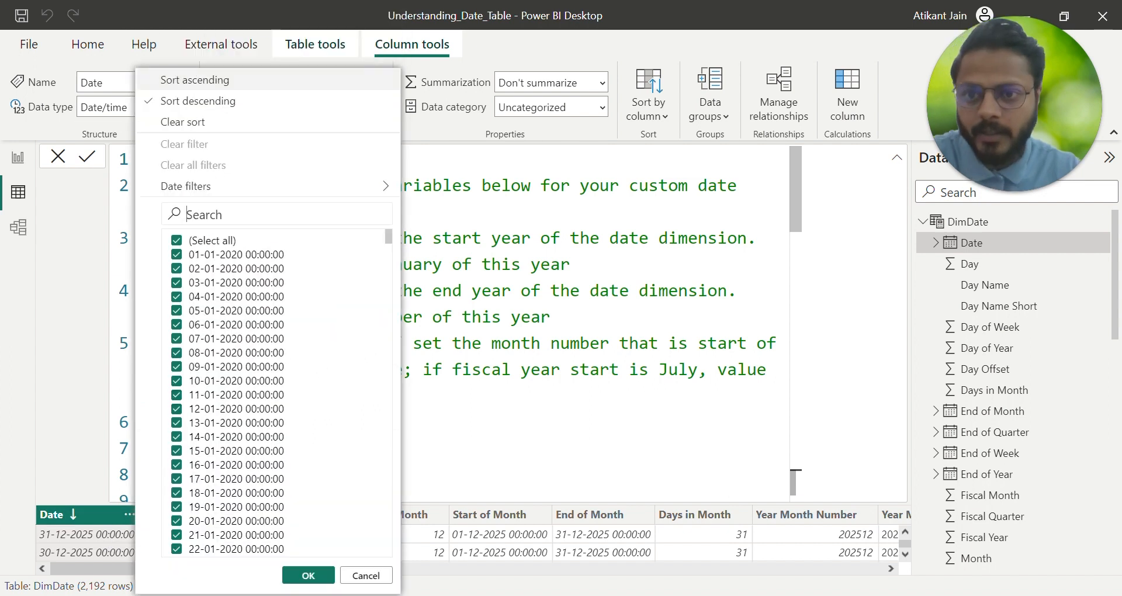
type("-04")
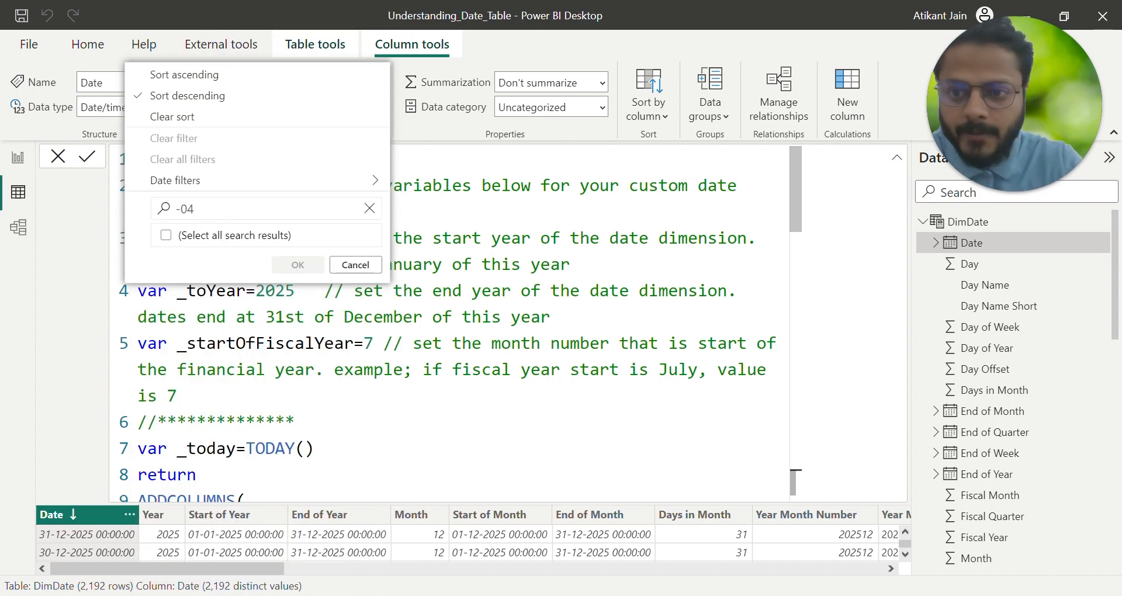
type("-202")
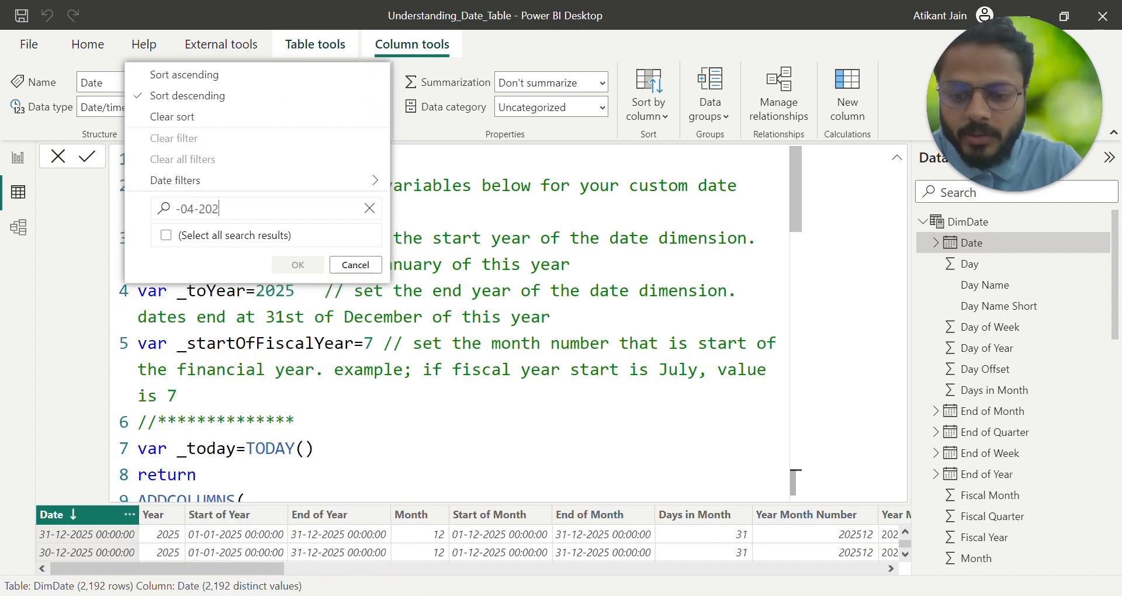
type("3")
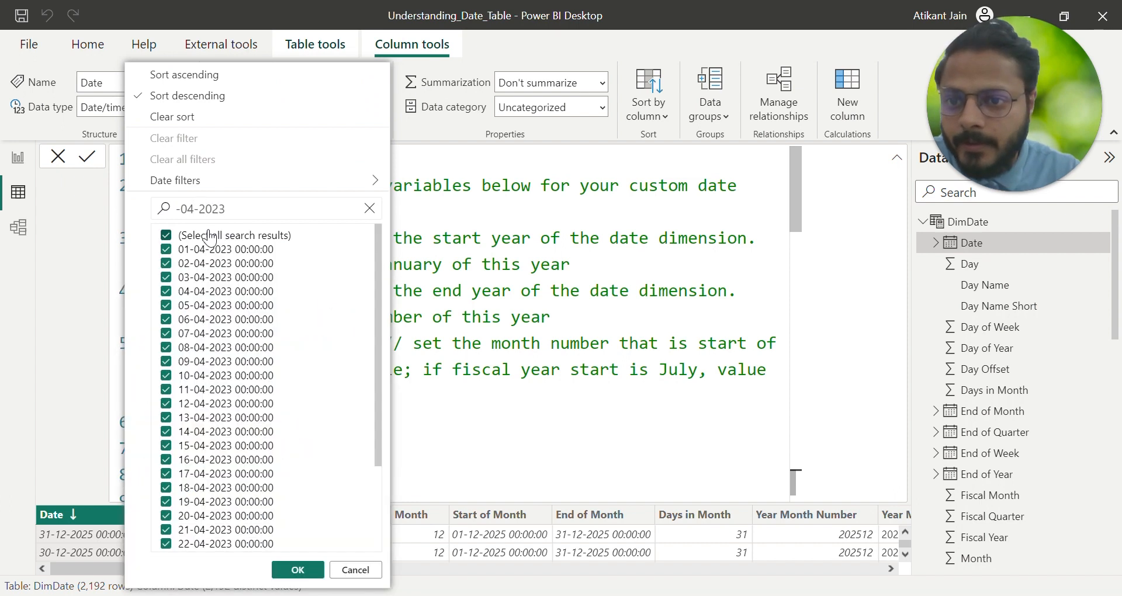
left_click(211, 237)
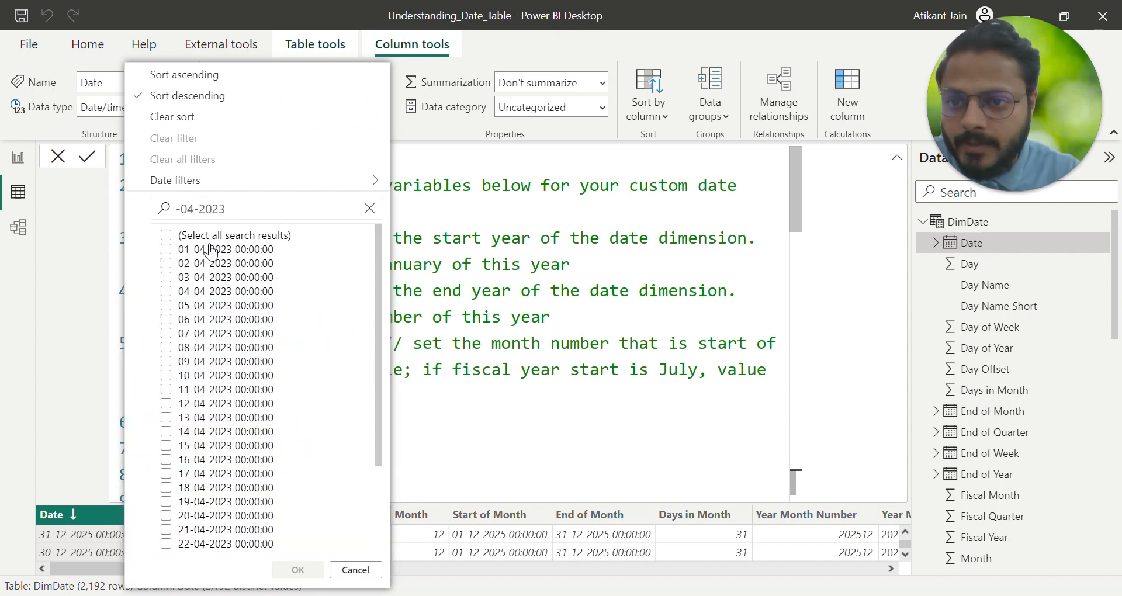
left_click(213, 529)
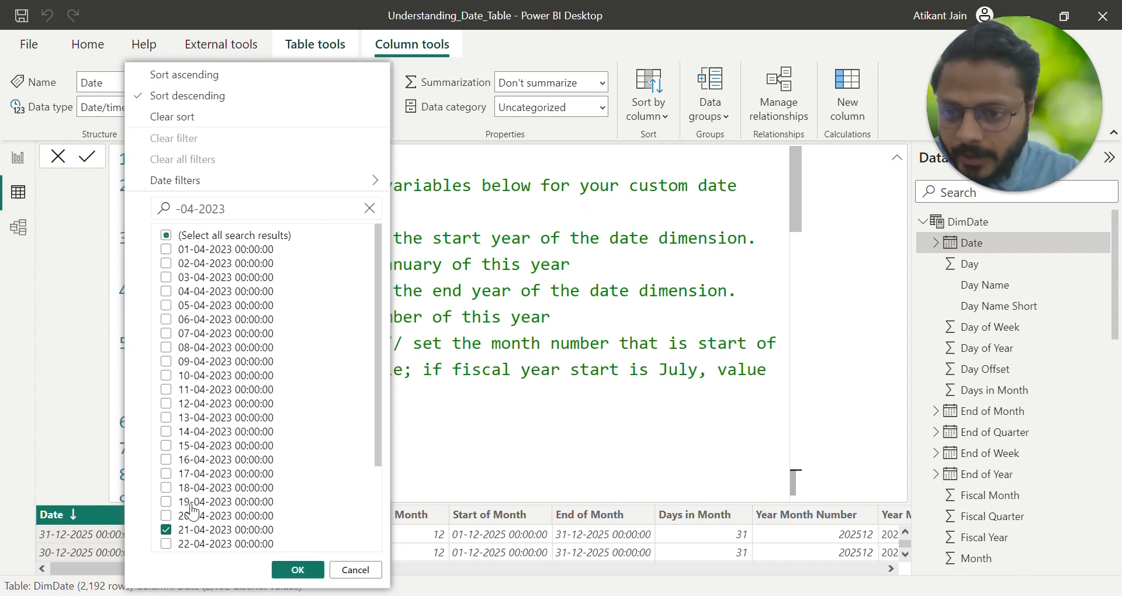
left_click(191, 474)
left_click(193, 500)
left_click(202, 544)
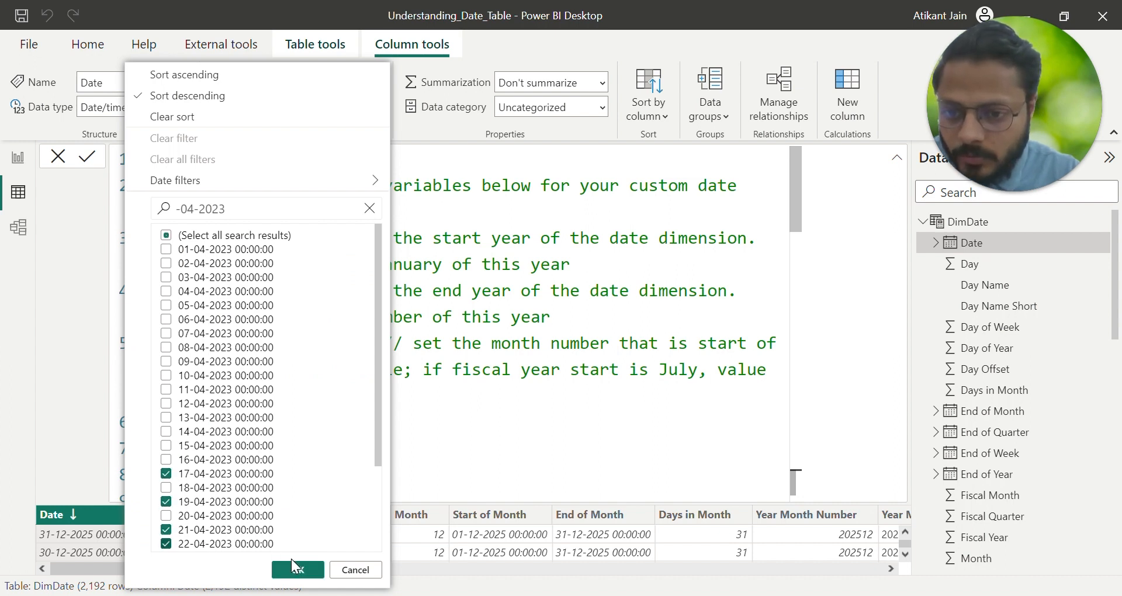
left_click(295, 567)
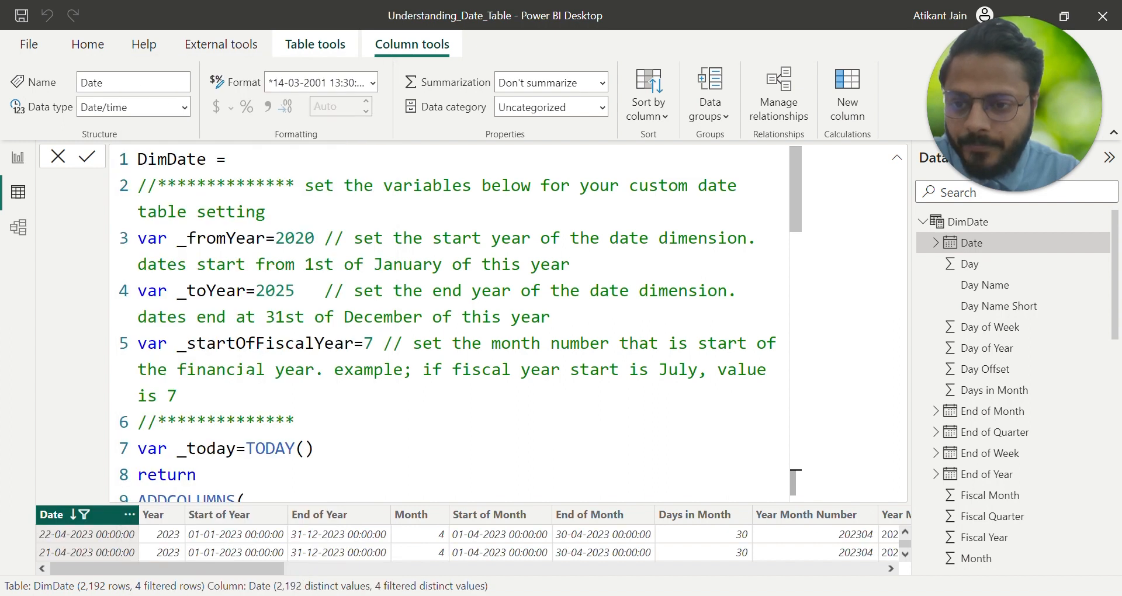
Collapse the DimDate formula and compare the Day Offset values for 22 and 21 April 2023 with their dates.
left_click(58, 156)
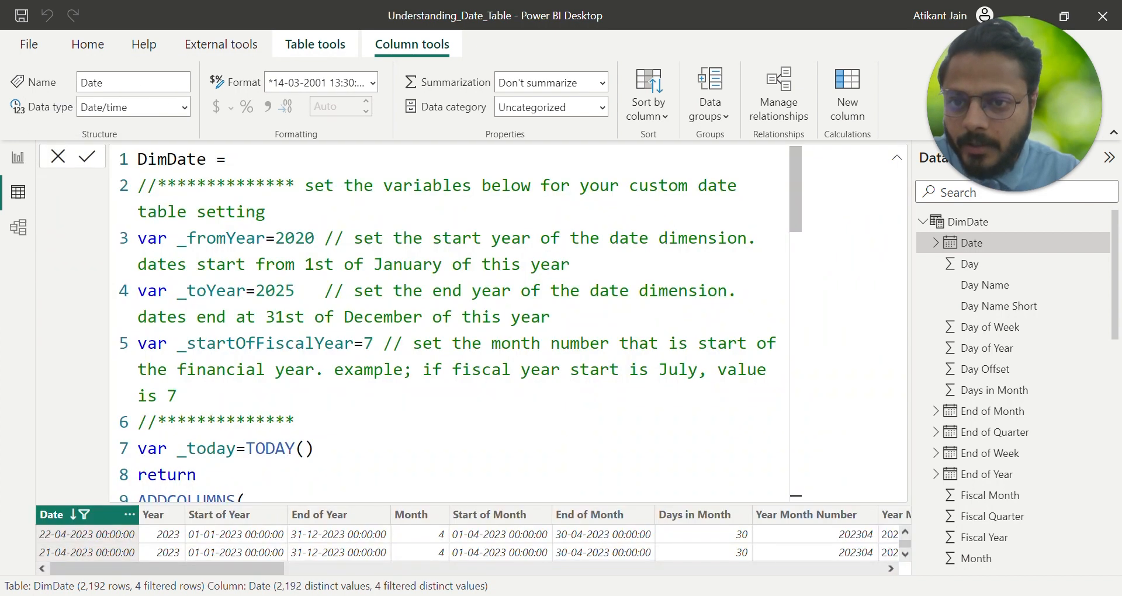
left_click(897, 157)
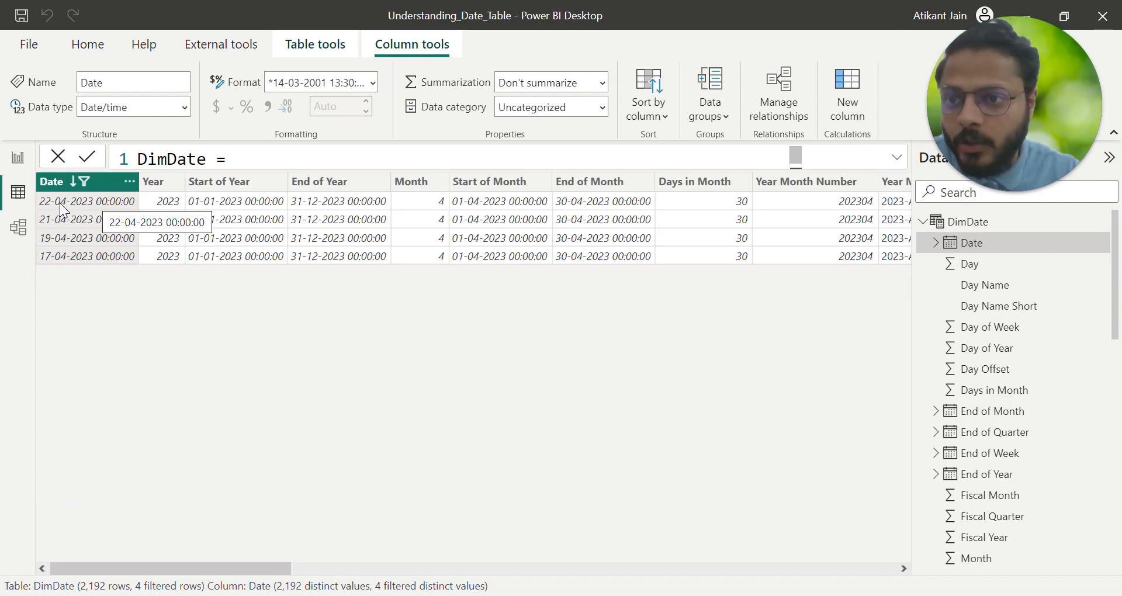
scroll(672, 289, "right", 10)
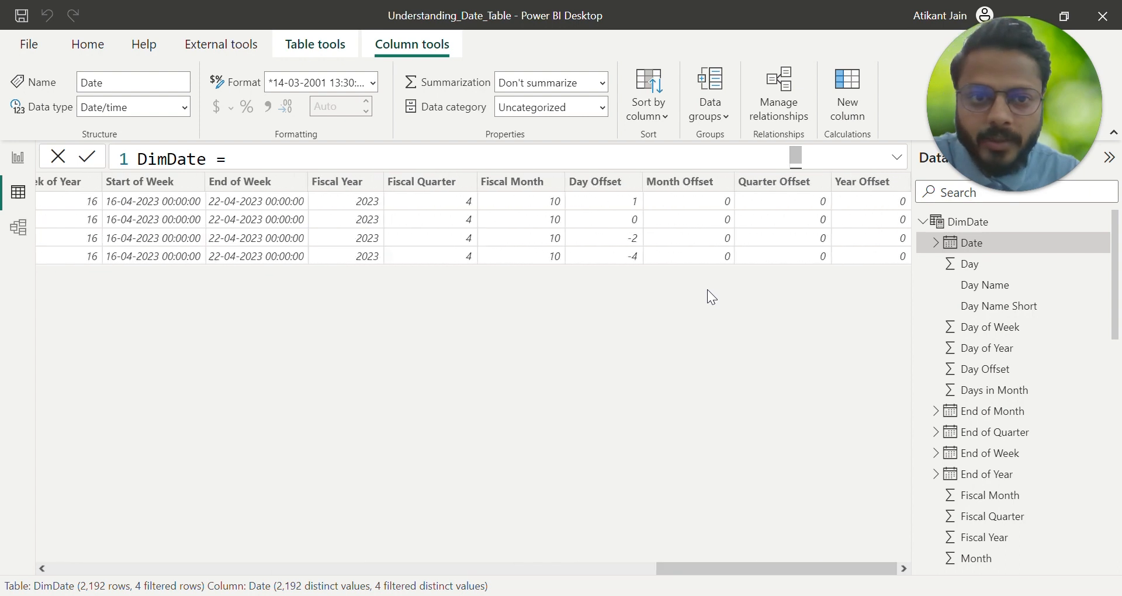
left_click(607, 210)
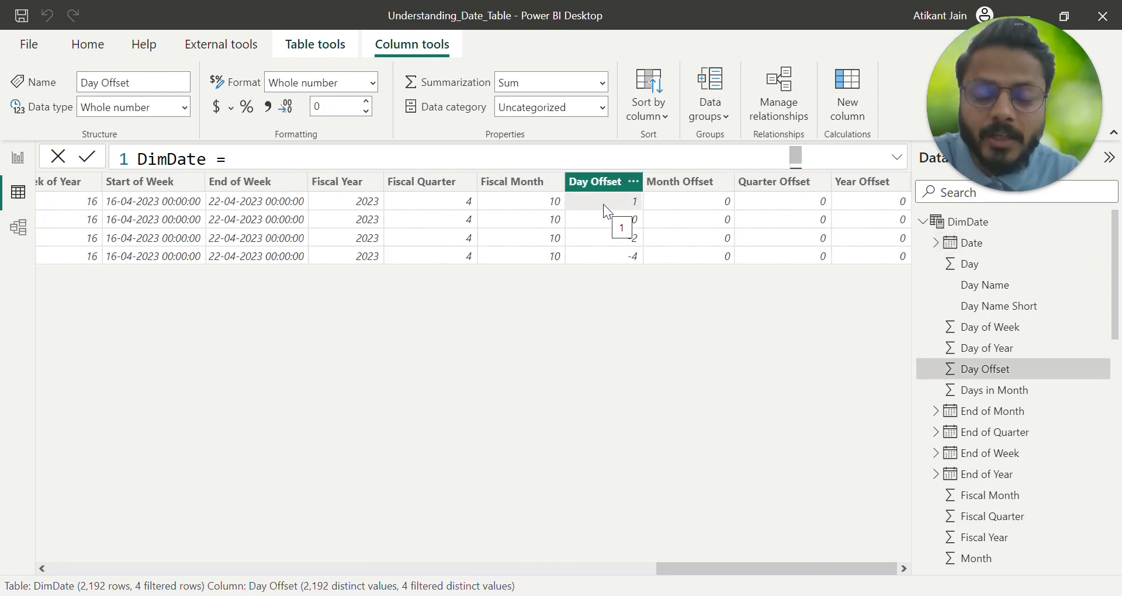
scroll(603, 204, "left", 10)
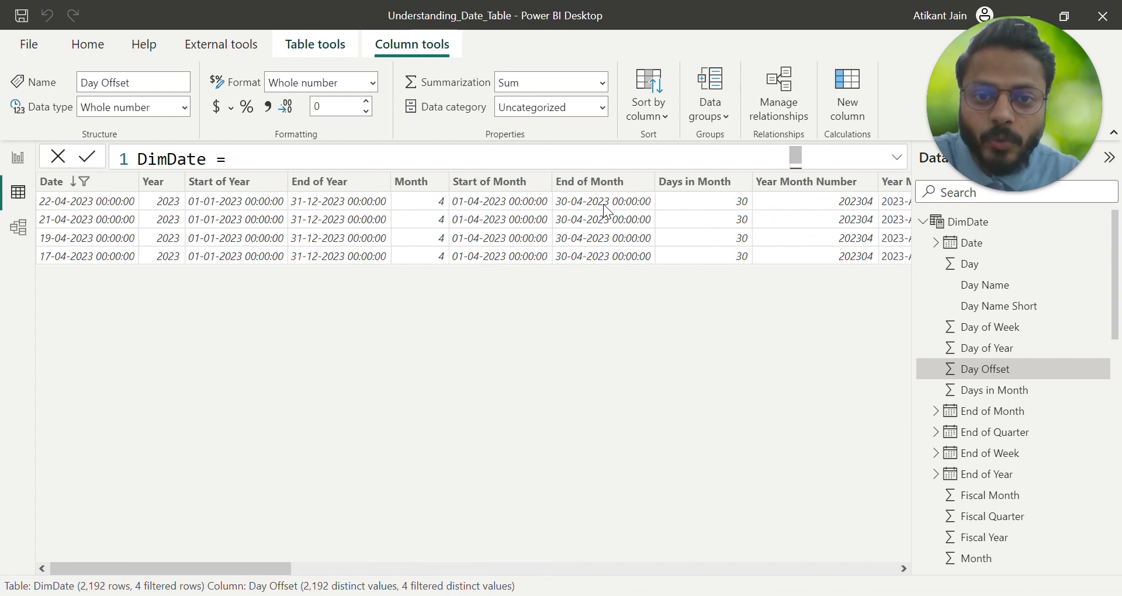
left_click(63, 204)
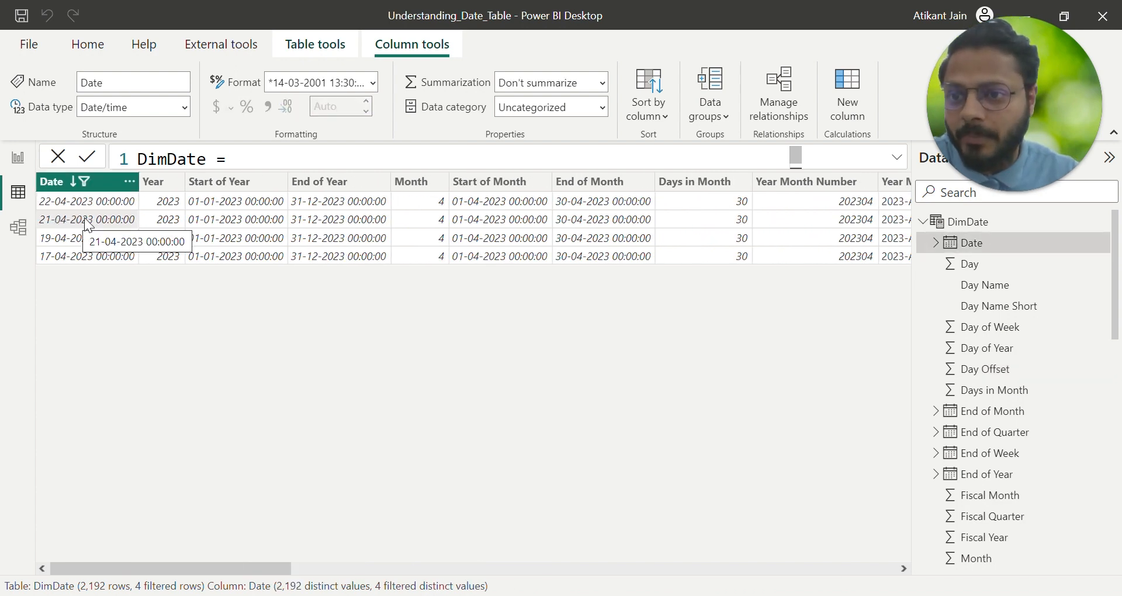
scroll(96, 218, "right", 10)
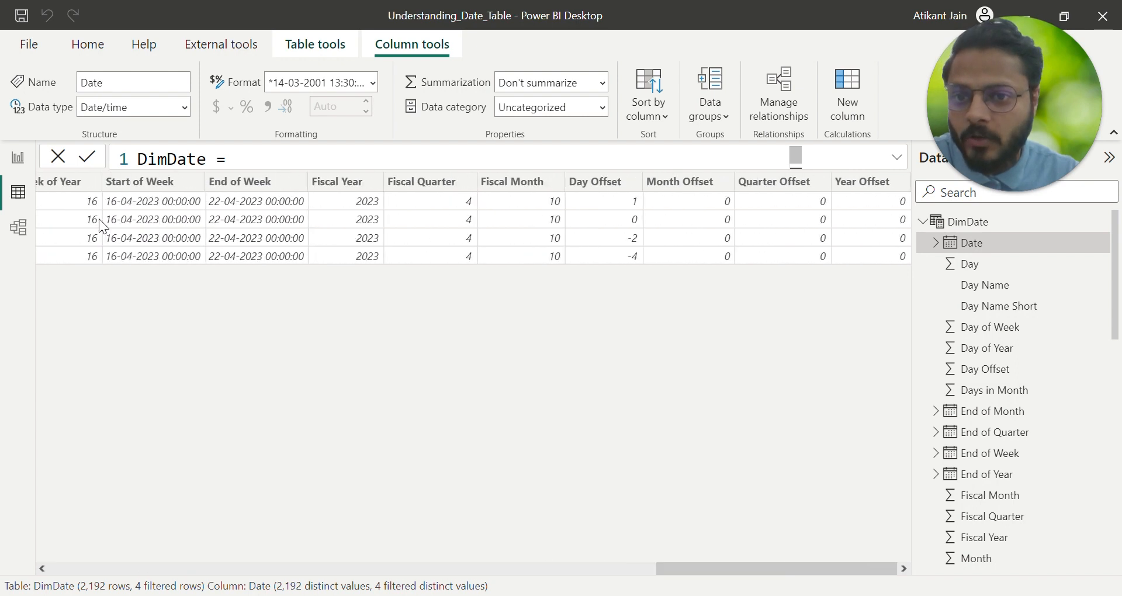
left_click(624, 226)
Compare the Day Offset values for 19 and 17 April 2023 with their dates.
scroll(533, 240, "left", 10)
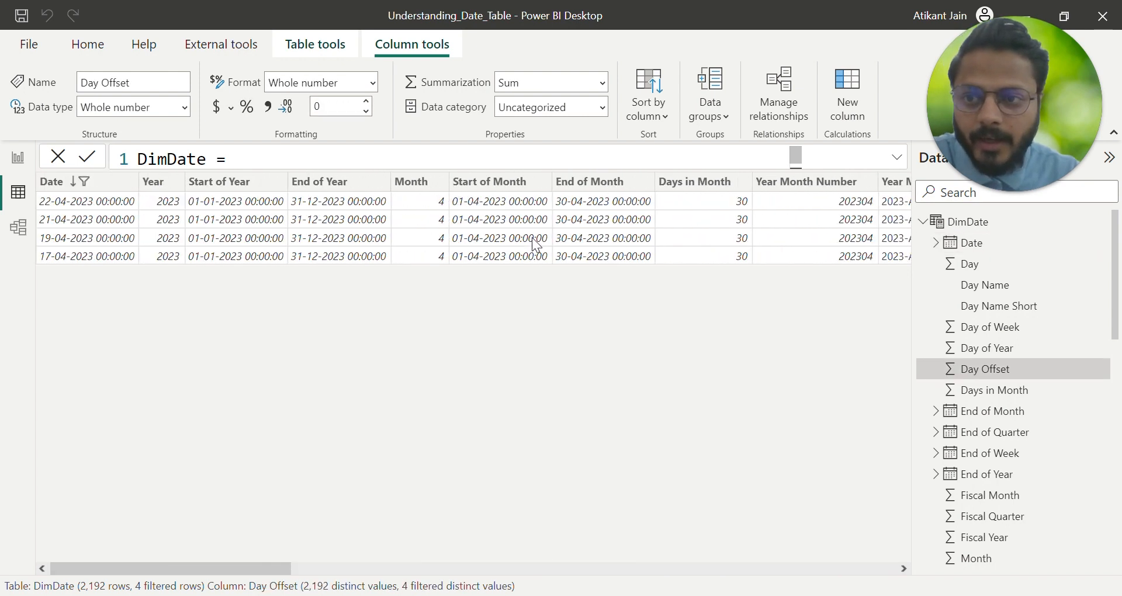
left_click(100, 239)
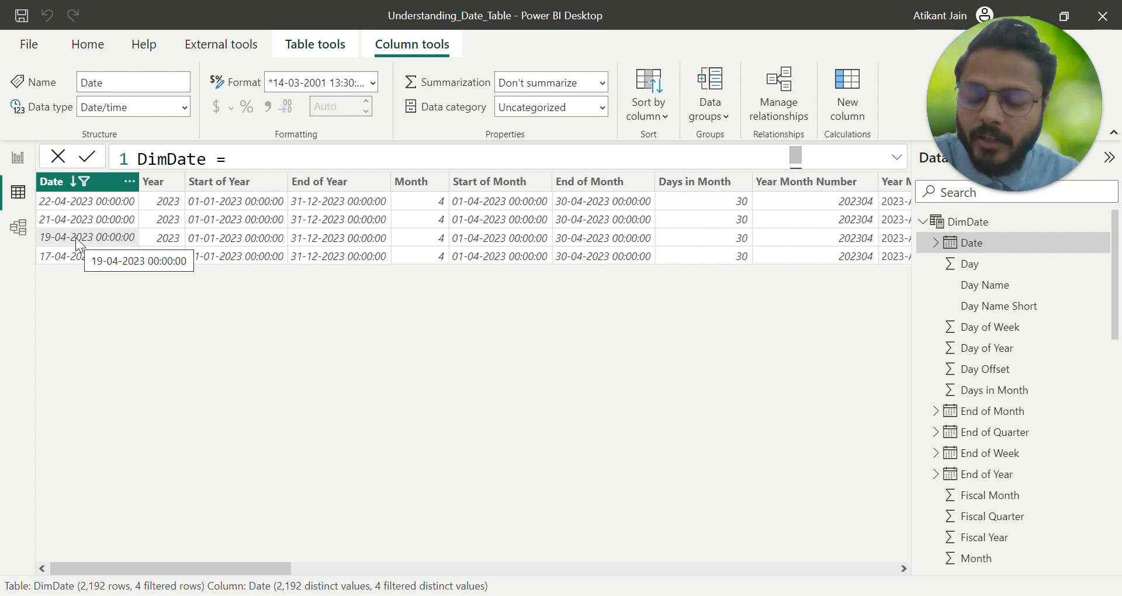
scroll(76, 237, "right", 10)
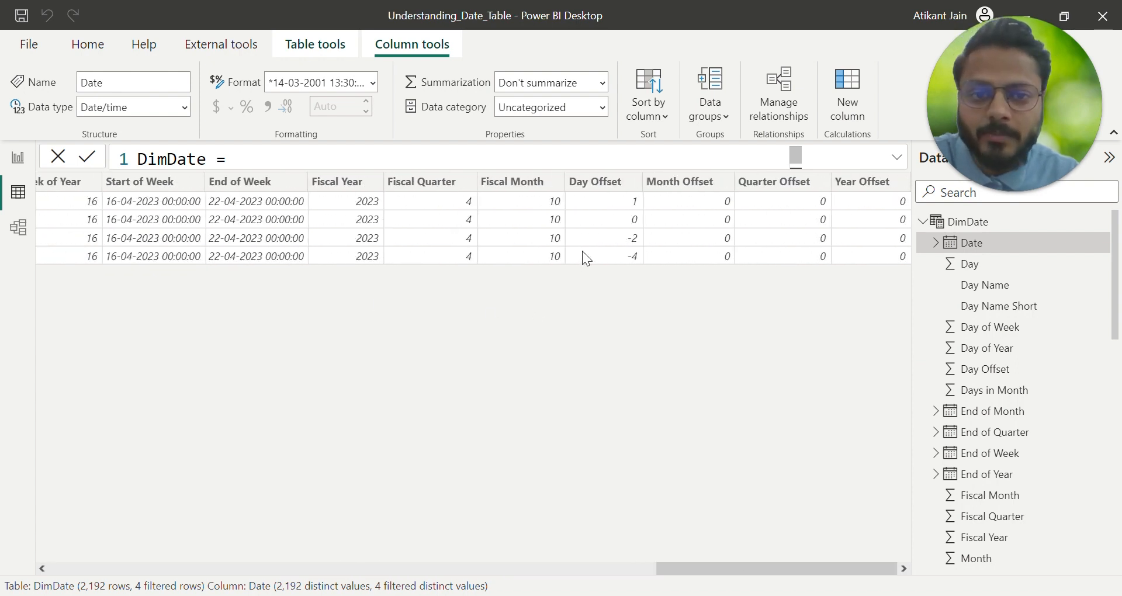
left_click(602, 246)
scroll(537, 300, "left", 10)
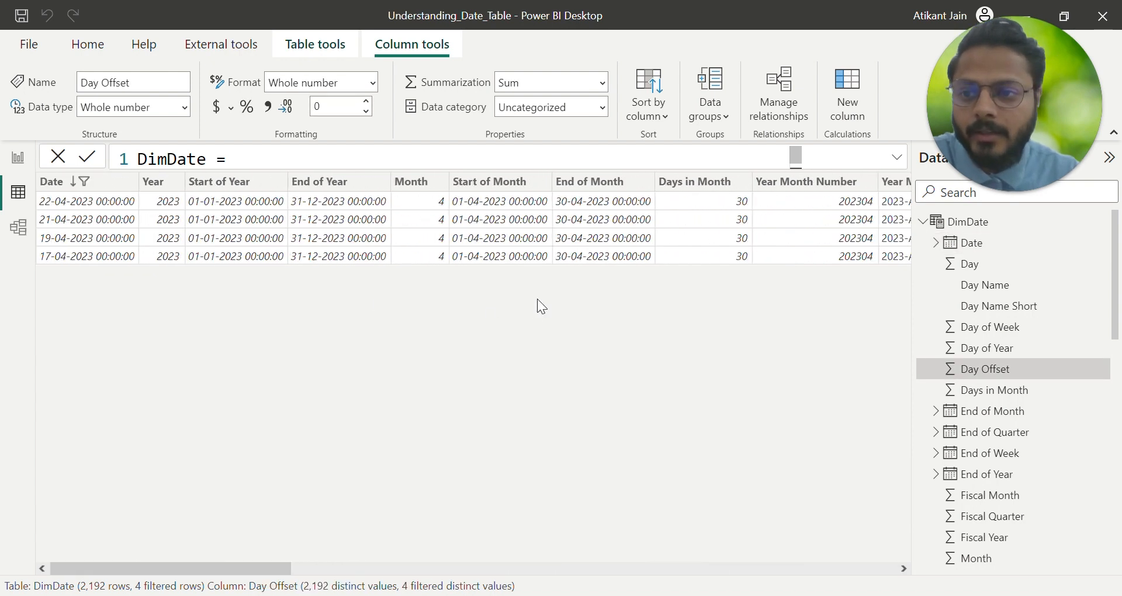
left_click(115, 260)
scroll(606, 306, "right", 10)
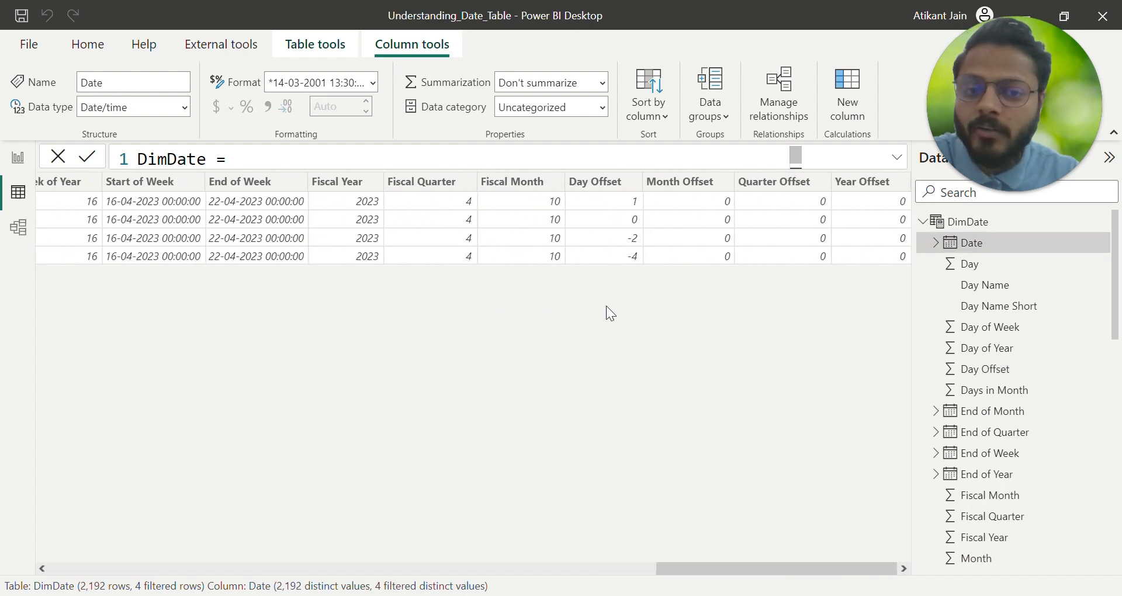
left_click(606, 256)
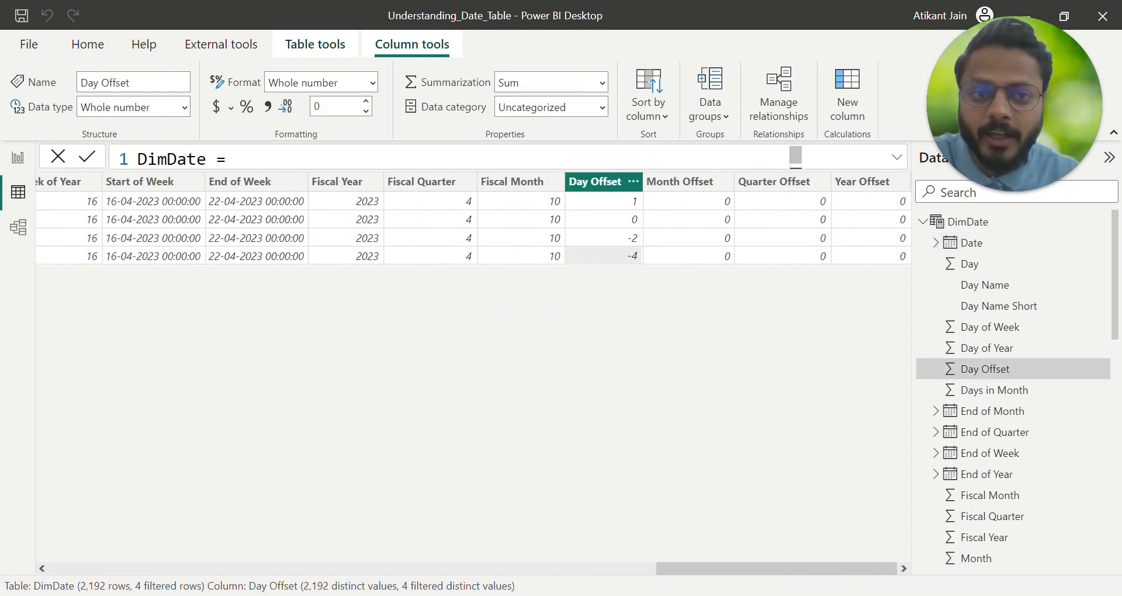
Expand the DimDate formula and examine the DATEDIFF expression that defines Day Offset.
left_click(236, 159)
left_click(895, 158)
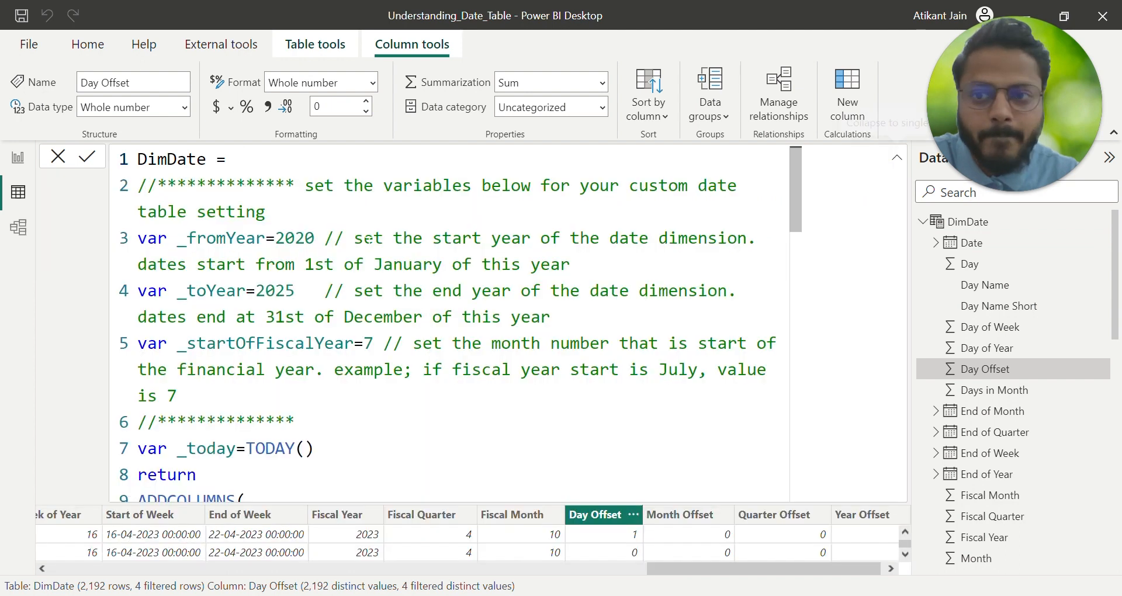
scroll(273, 280, "down", 10)
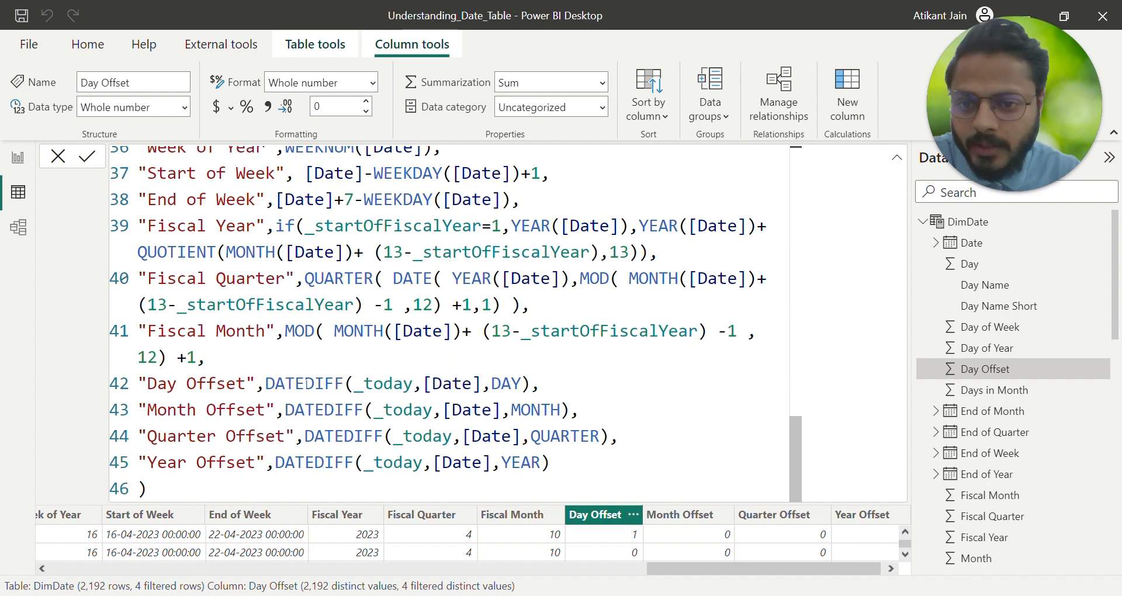
double_click(301, 383)
key("ctrl+shift+Right")
key("ctrl+shift+Right")
key("ctrl+shift+Right")
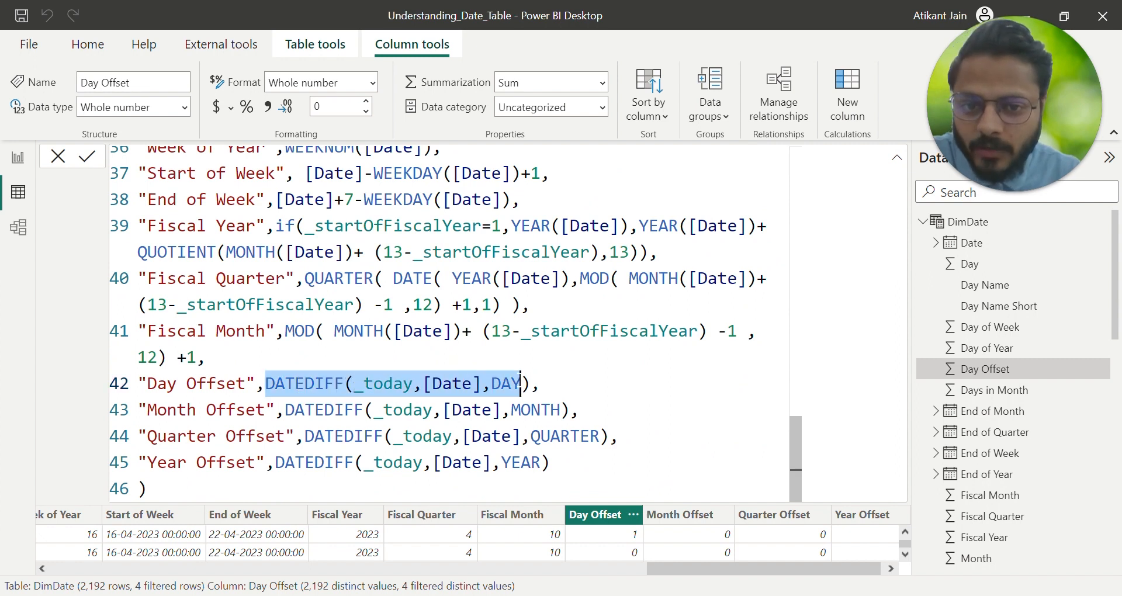
Begin a sample DATEDIFF expression on a new line below Day Offset, with today() as the first date.
key("End")
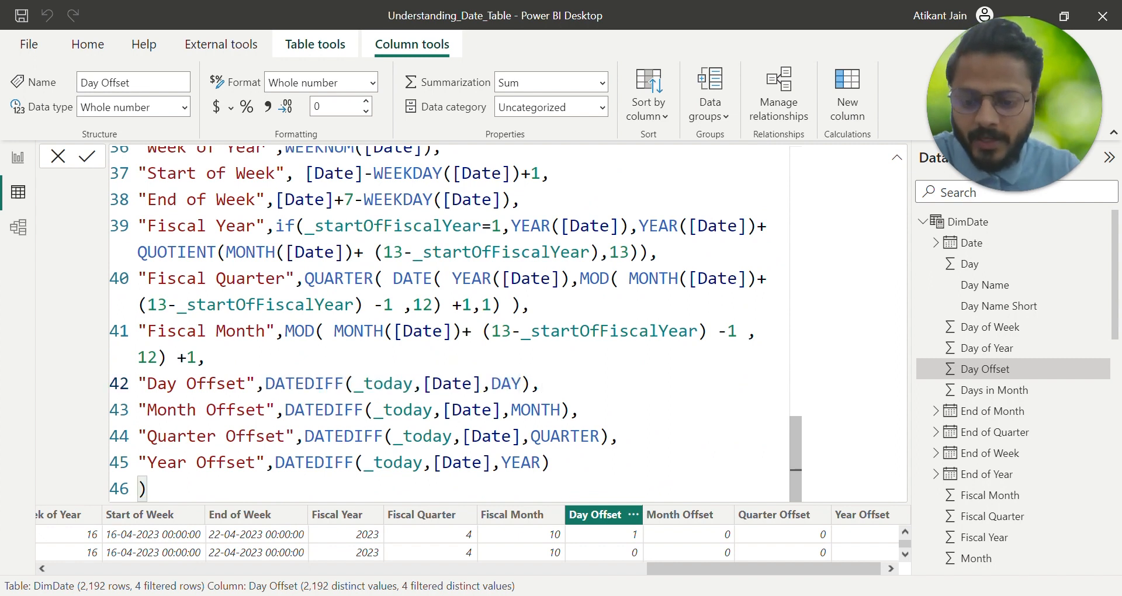
key("Return")
type("DATEDIF")
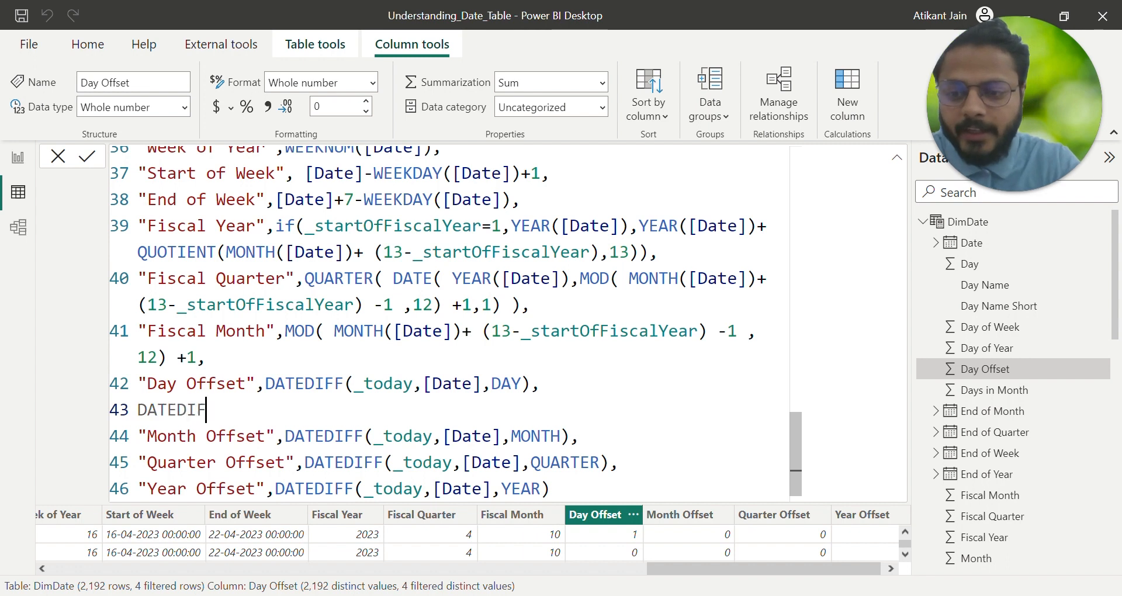
type("F(")
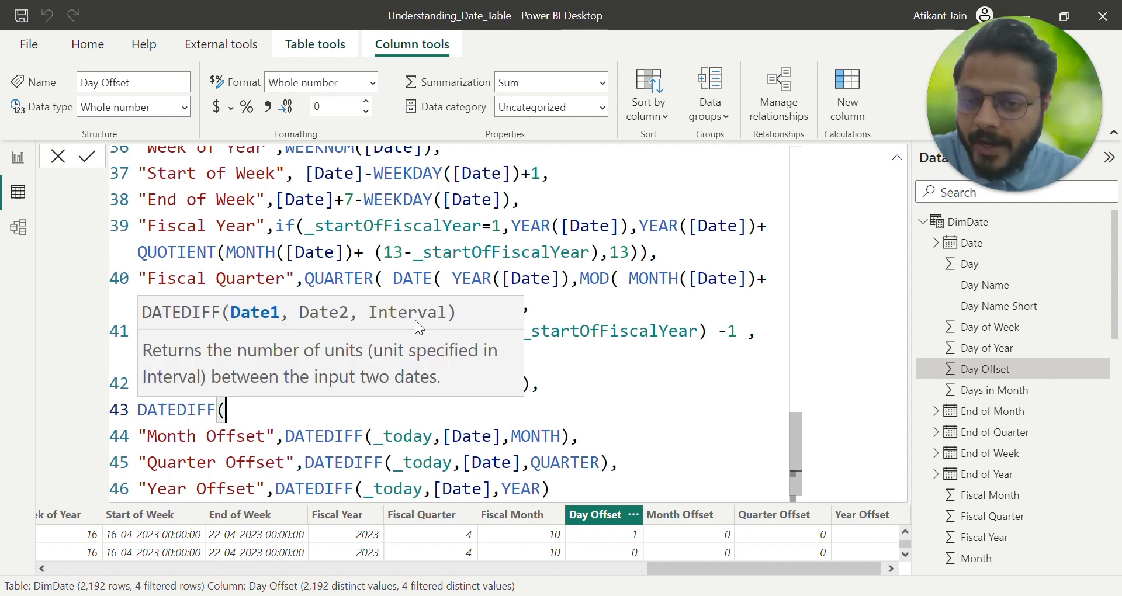
left_click(541, 384)
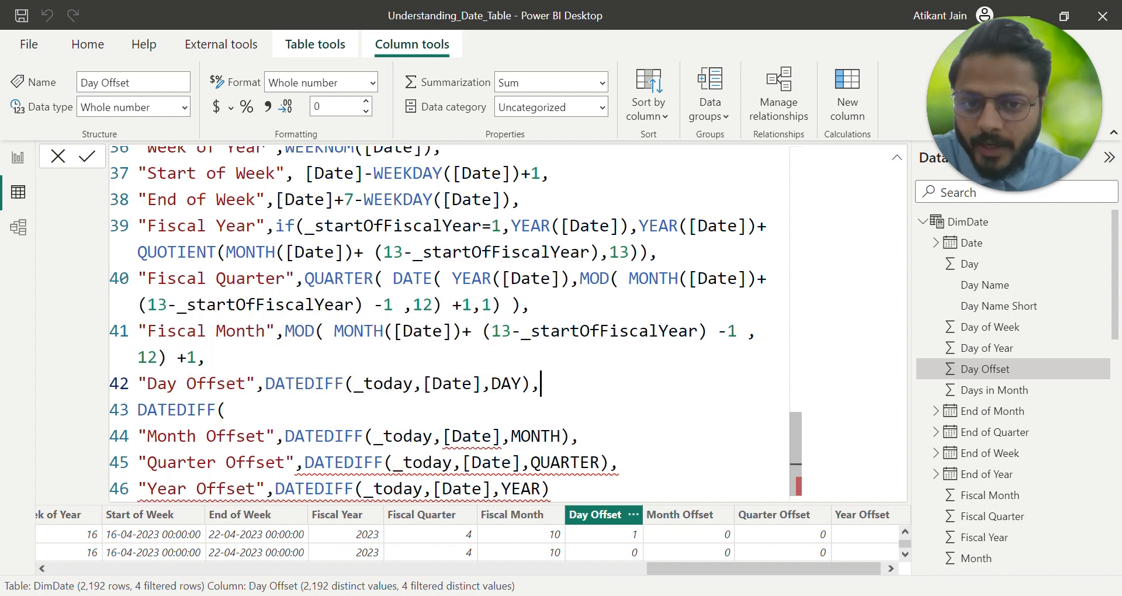
left_click(227, 411)
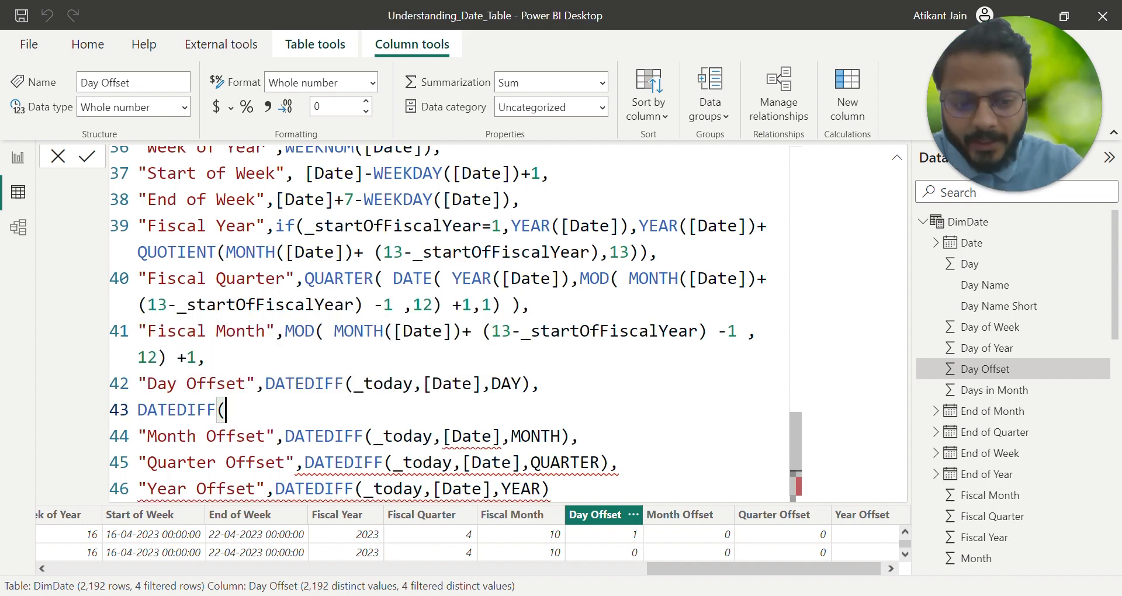
type("_")
type("today()")
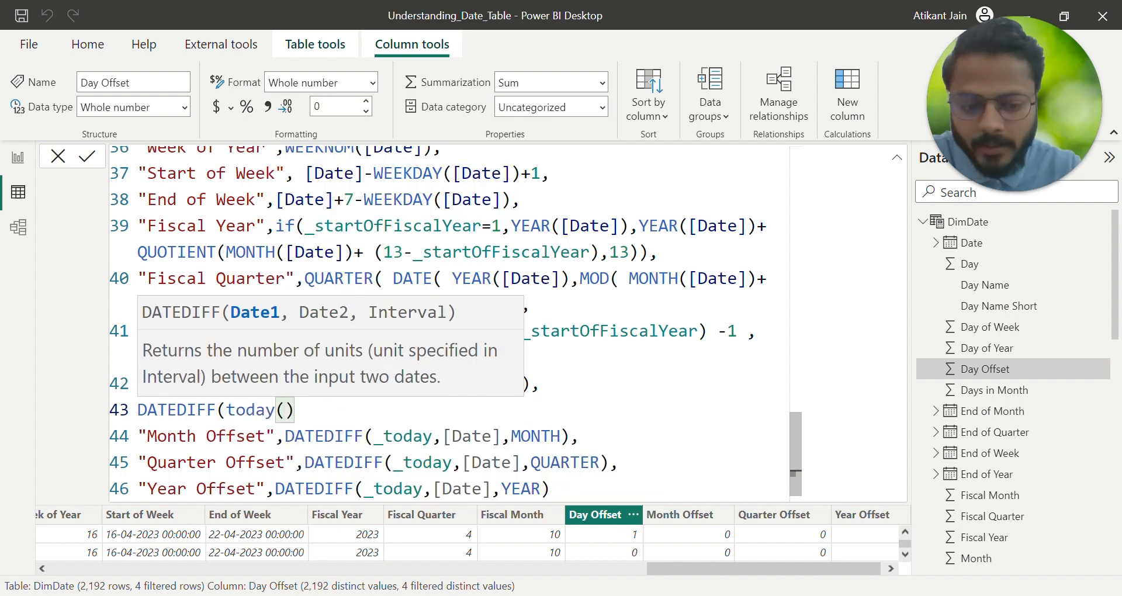
type(",")
left_click(541, 383)
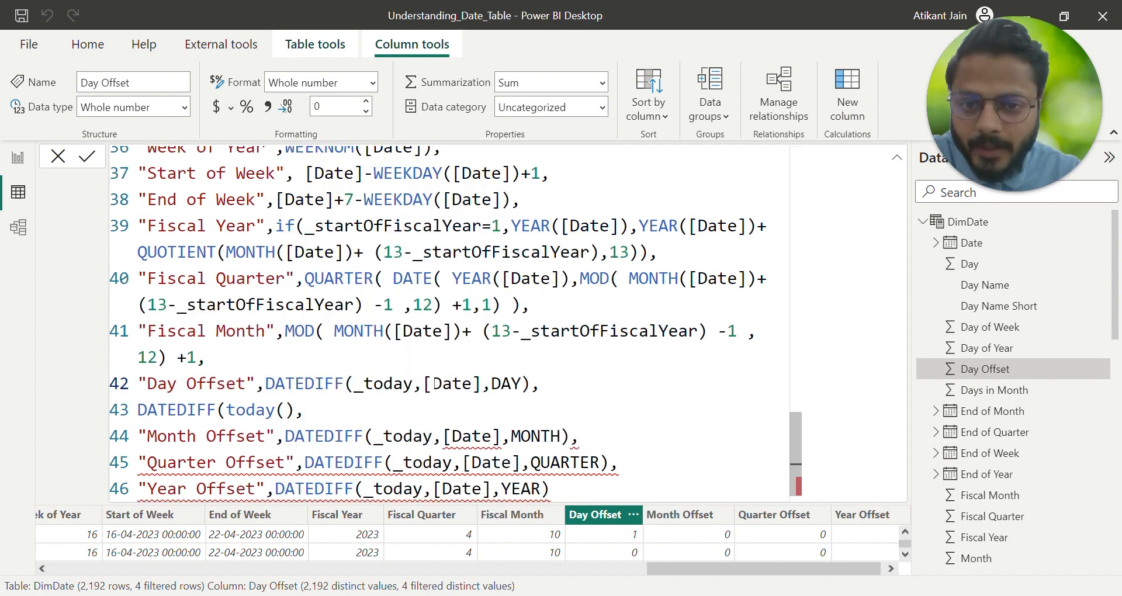
Supply [date] as the sample DATEDIFF's second date and compare it with the table's Date column.
left_click(304, 409)
type("date")
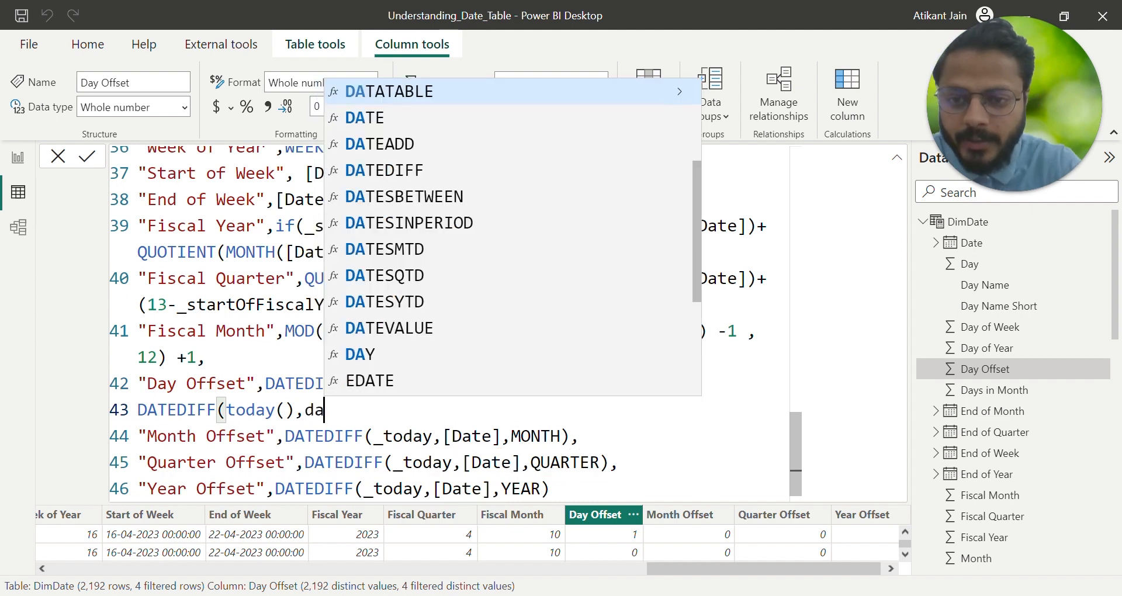
key("BackSpace")
key("BackSpace")
key("BackSpace")
key("BackSpace")
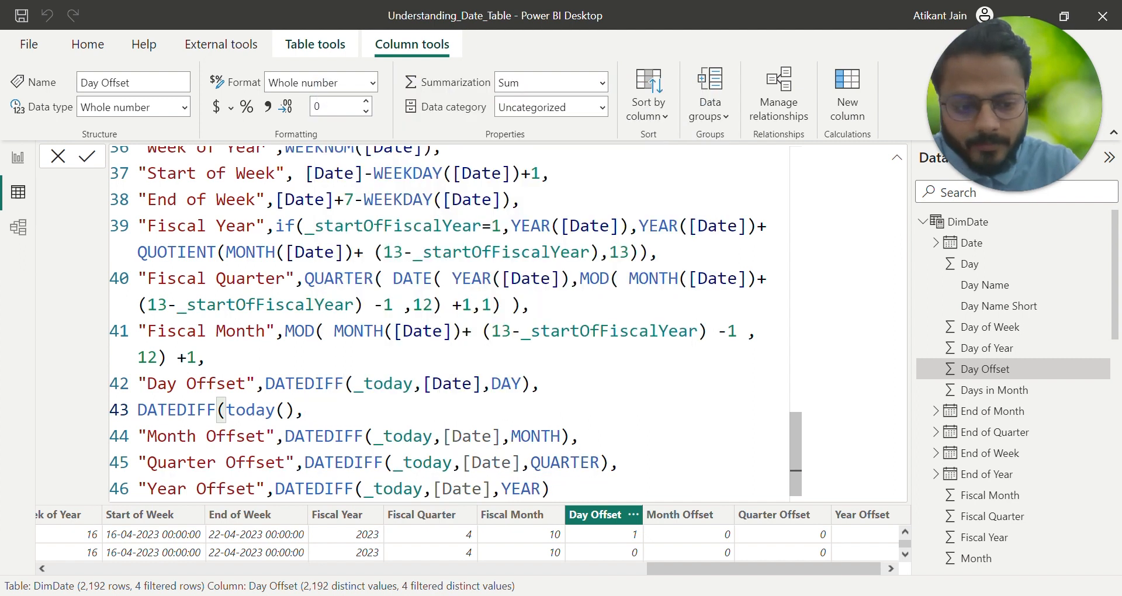
type("[date]")
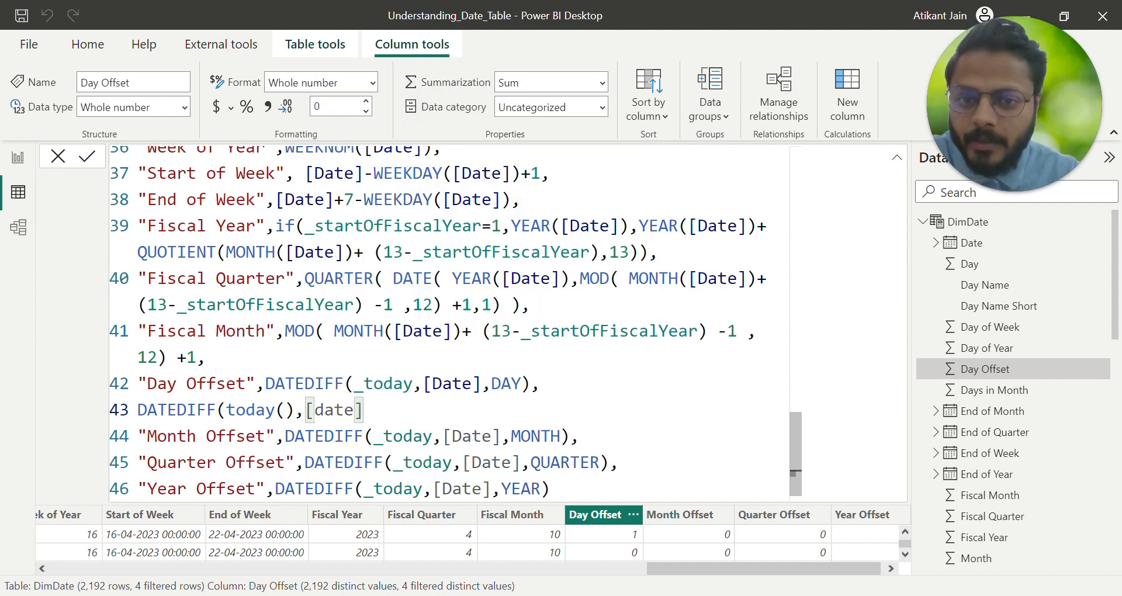
double_click(322, 409)
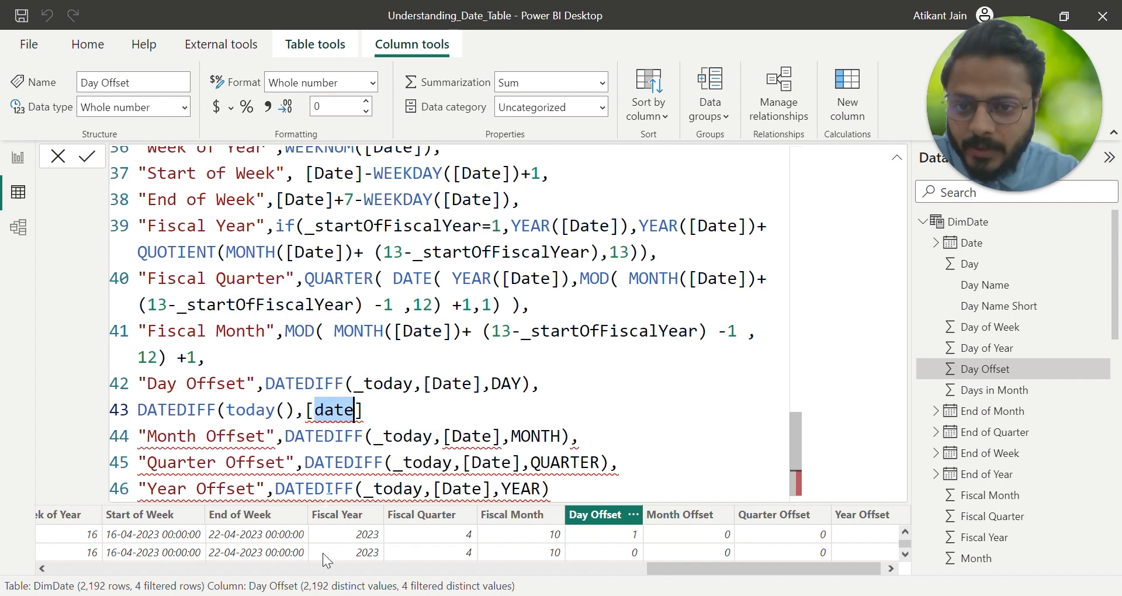
scroll(278, 553, "left", 20)
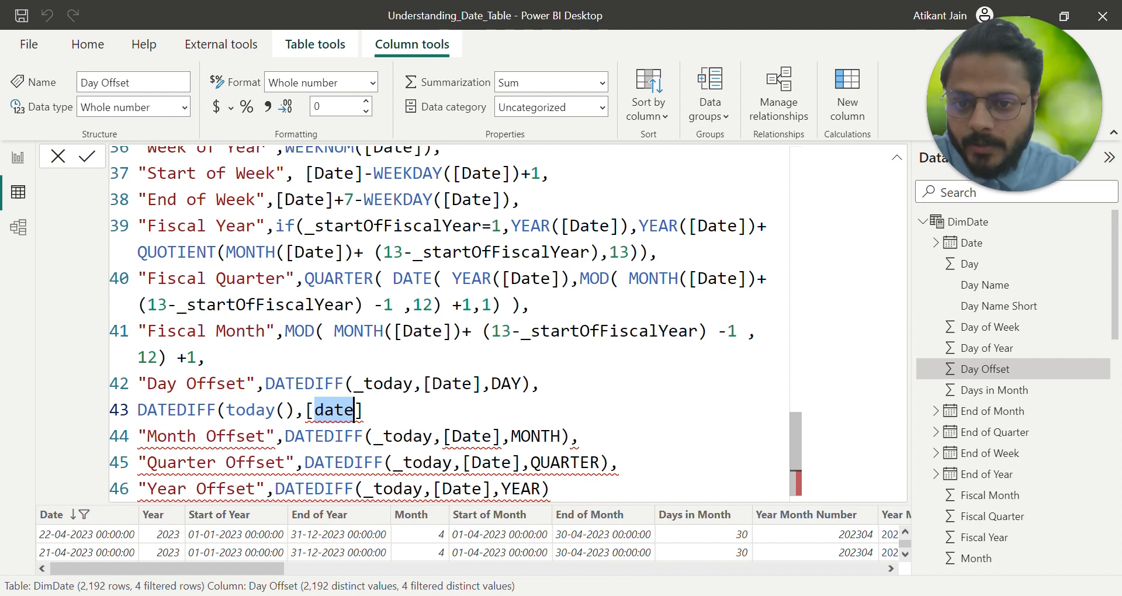
Complete the sample expression as DATEDIFF(today(),[date],DAY) and compare it with the Day Offset definition.
left_click(363, 409)
type(",")
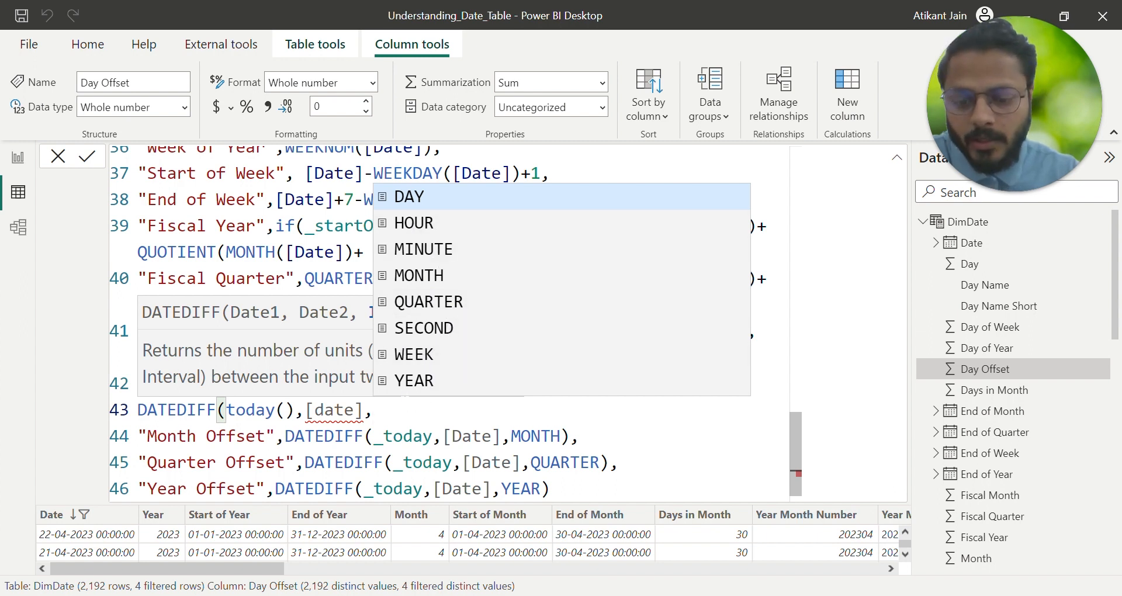
type("day")
key("Tab")
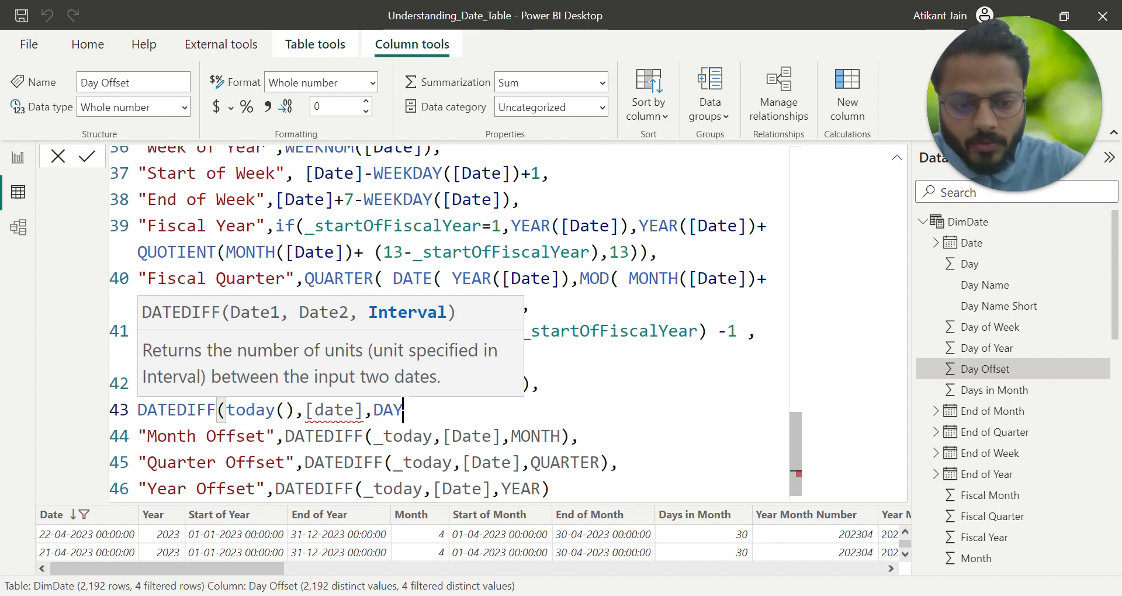
type(")")
left_click(442, 383)
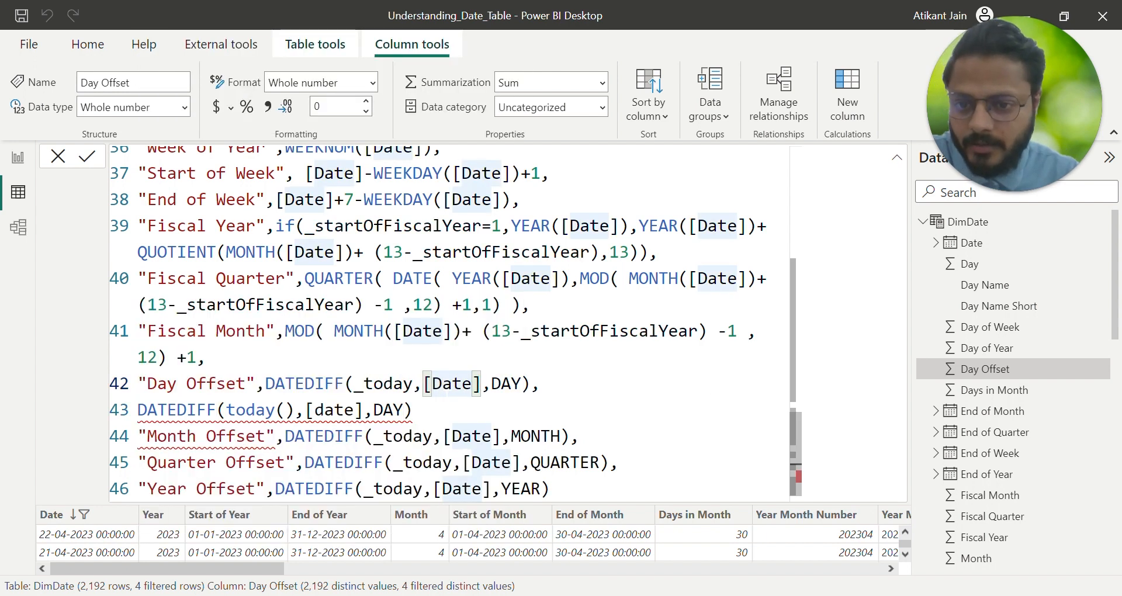
left_click(415, 410)
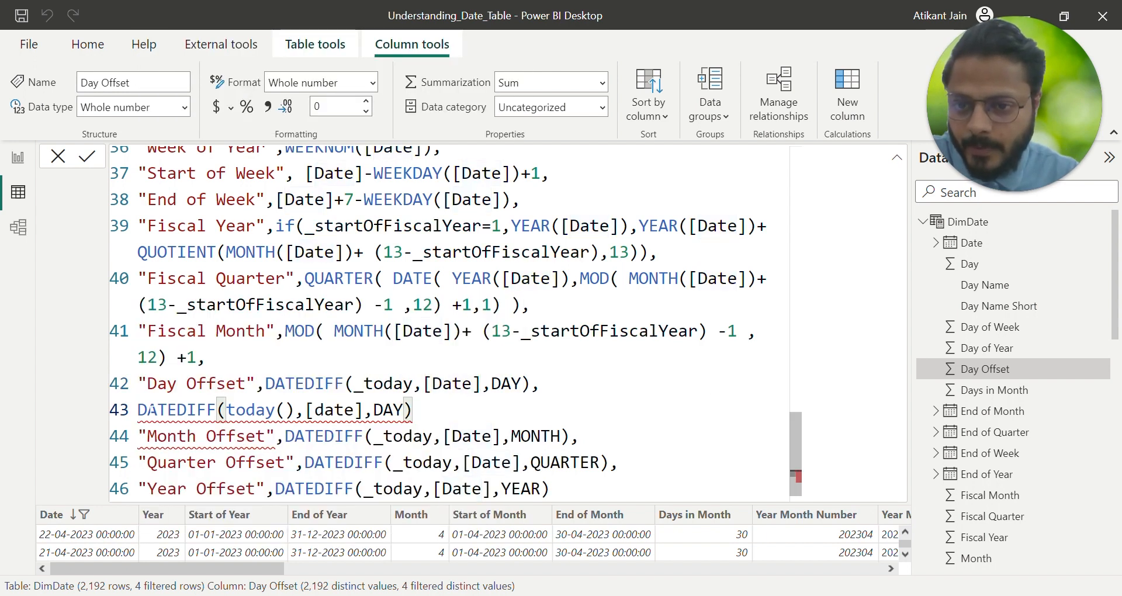
Delete the sample DATEDIFF line so Month Offset directly follows Day Offset in the formula.
left_click_drag(140, 410, 414, 409)
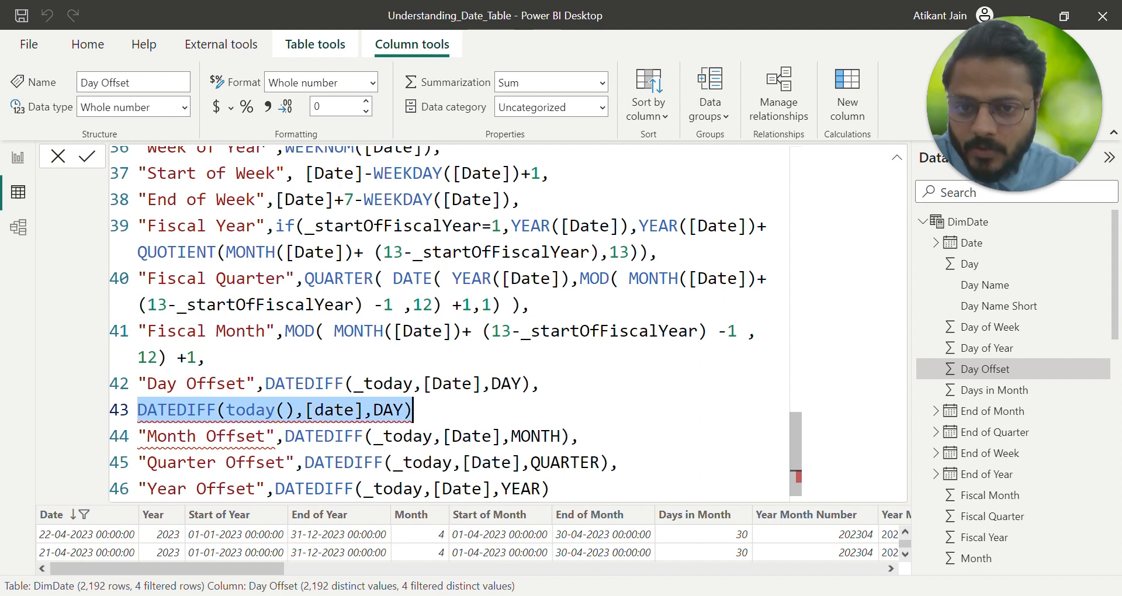
key("BackSpace")
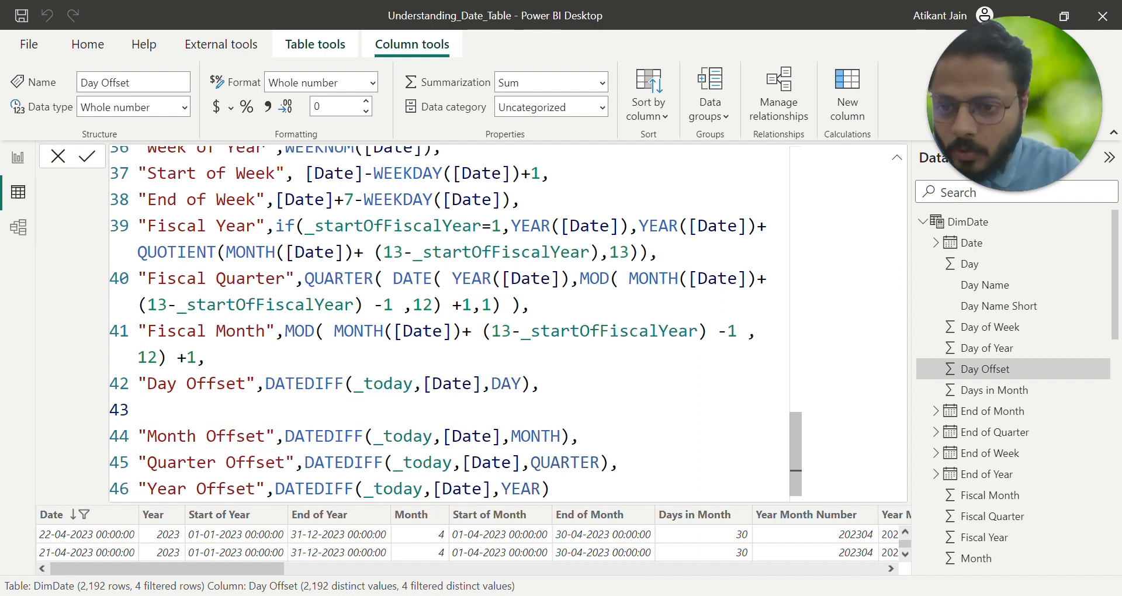
key("Delete")
Examine the Month Offset, Quarter Offset and Year Offset definitions and their DATEDIFF expressions.
left_click_drag(148, 409, 235, 409)
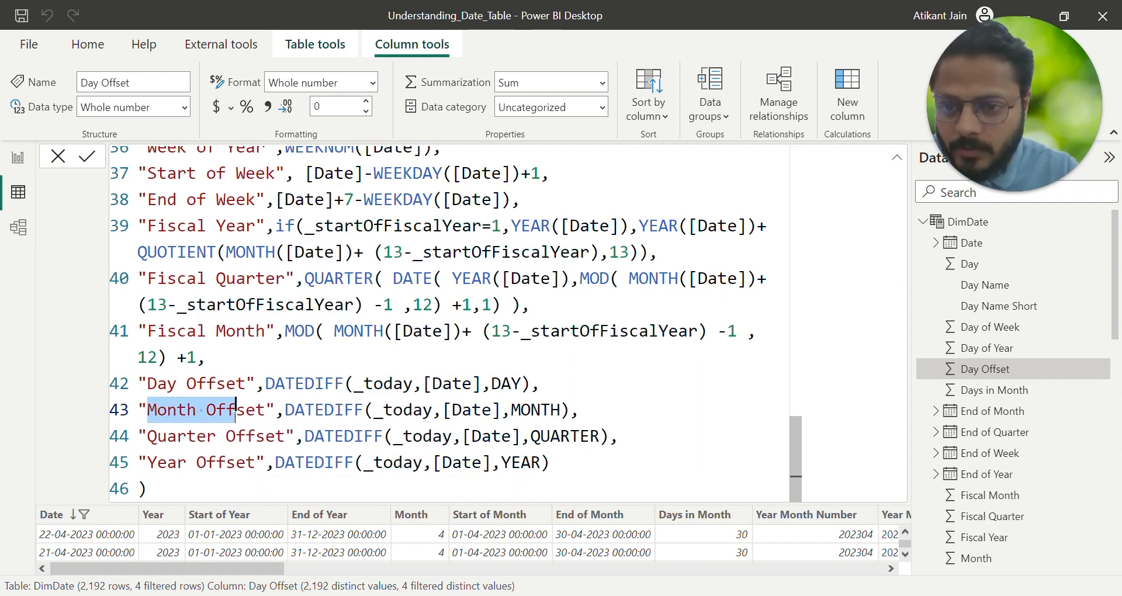
left_click_drag(148, 436, 286, 436)
double_click(162, 462)
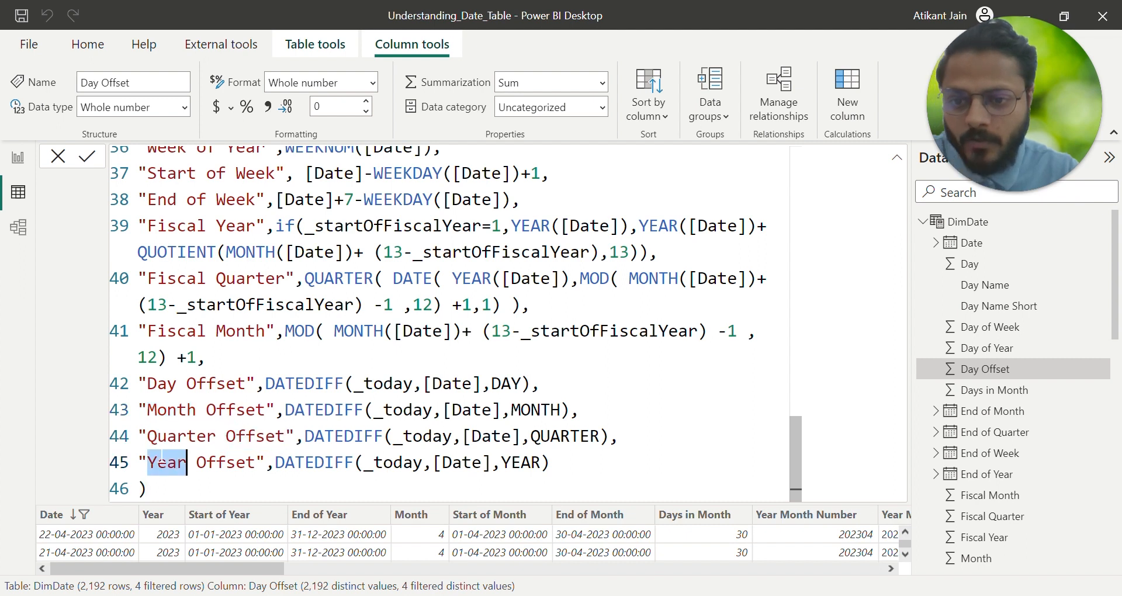
left_click_drag(162, 462, 257, 462)
left_click(358, 462)
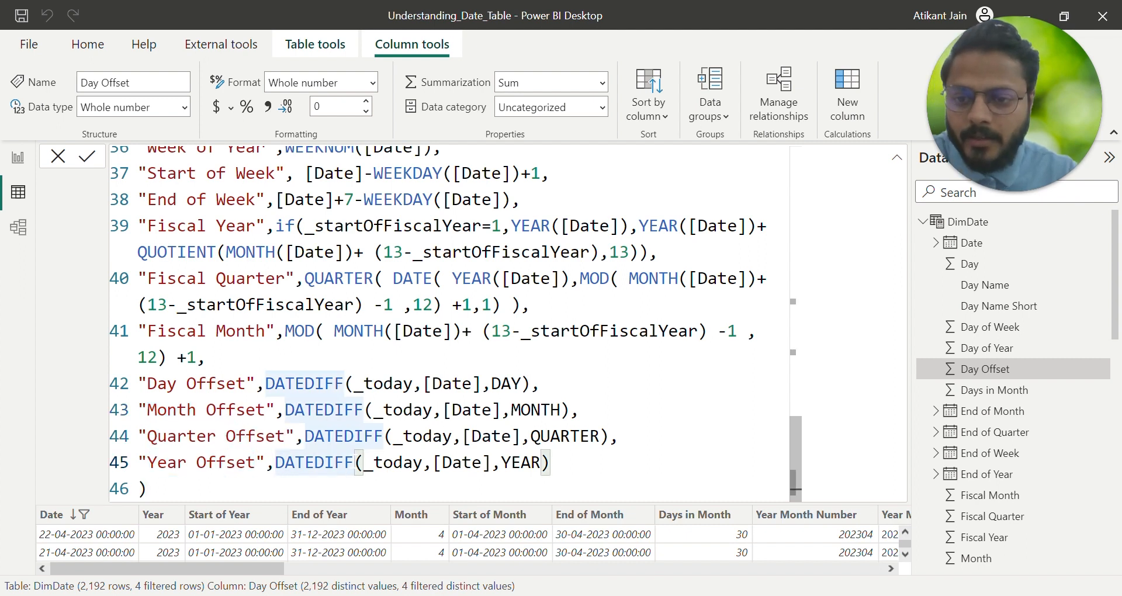
Review the whole DimDate formula, from its offset columns back to the variables that configure it.
scroll(396, 291, "up", 2)
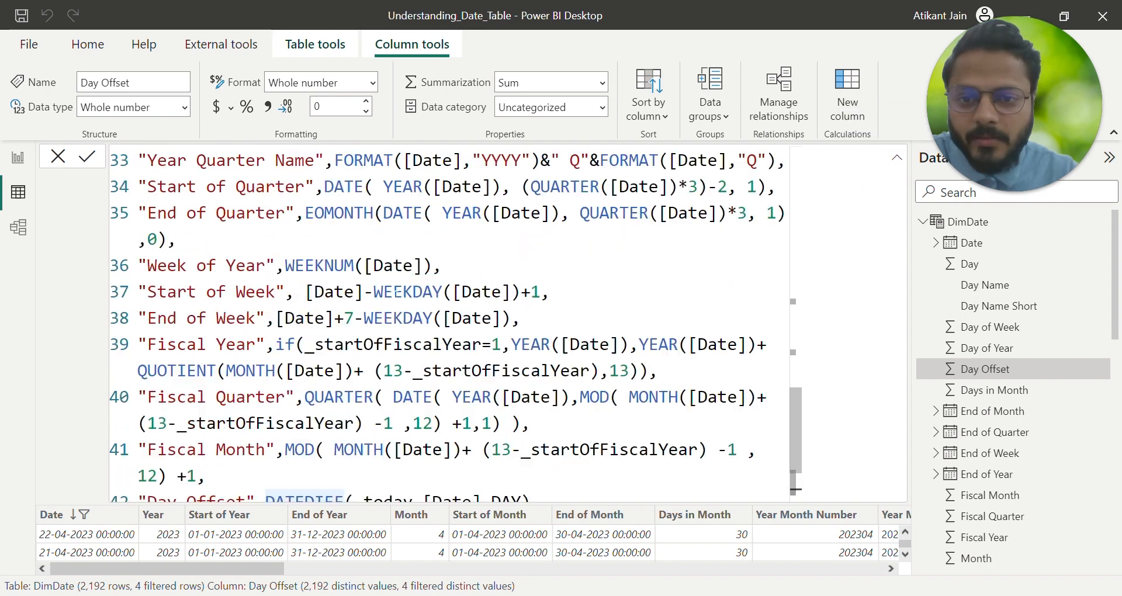
scroll(395, 292, "up", 12)
scroll(395, 292, "down", 13)
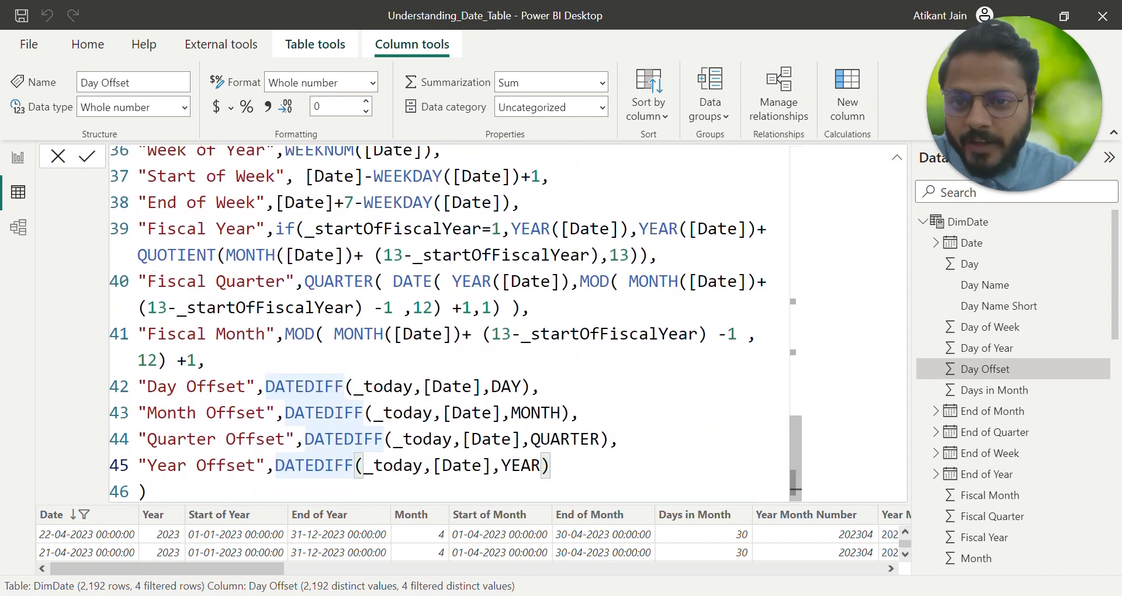
scroll(395, 291, "up", 12)
scroll(395, 292, "down", 2)
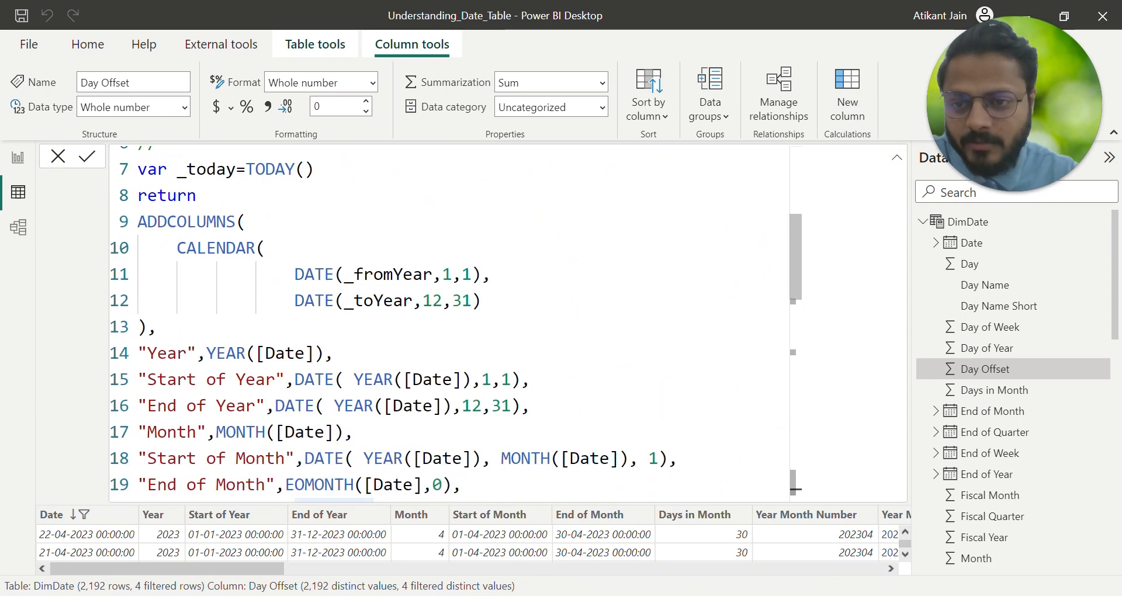
scroll(324, 412, "down", 10)
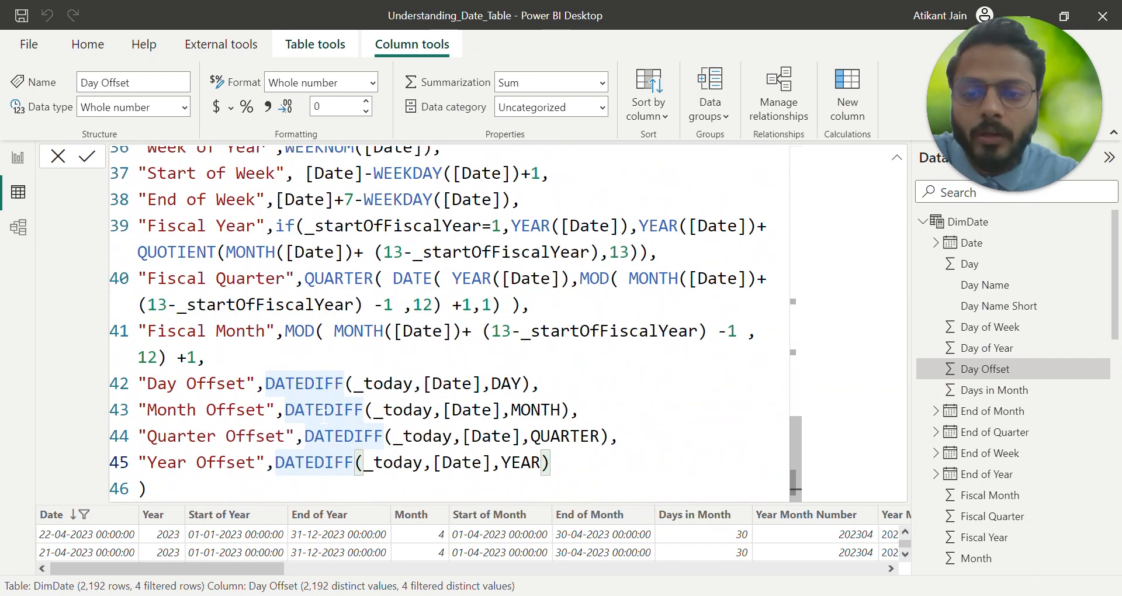
scroll(324, 416, "up", 2)
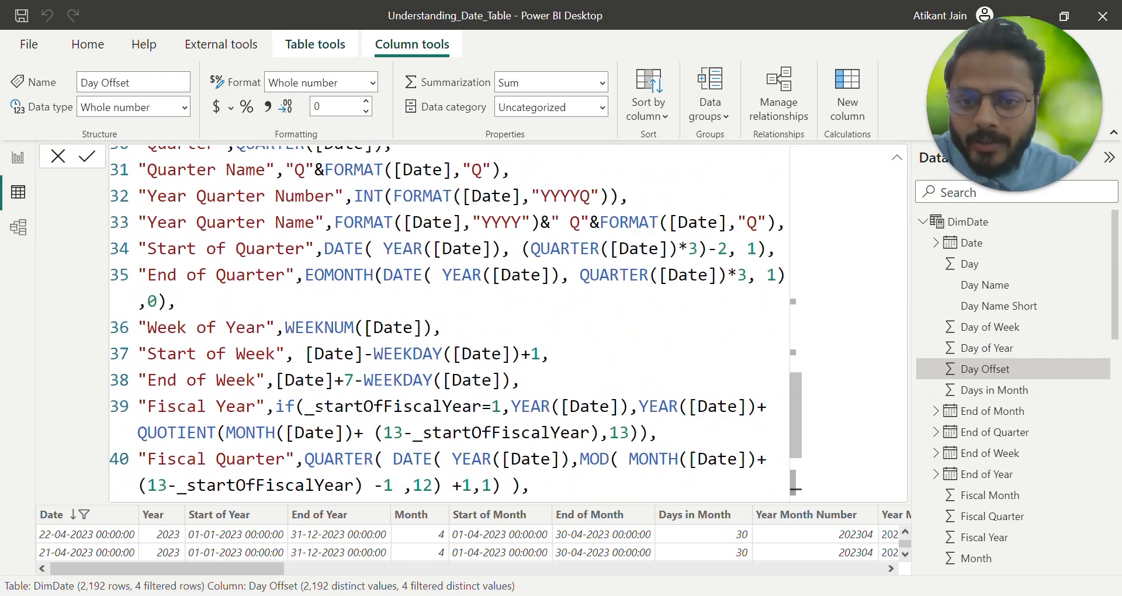
scroll(324, 416, "up", 10)
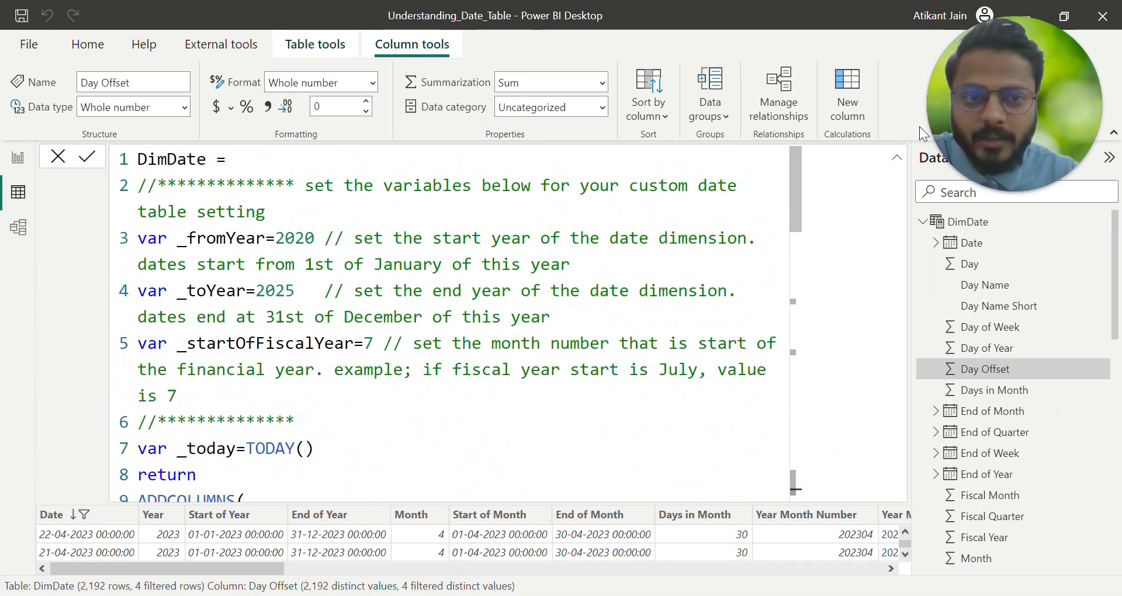
Shrink the DimDate formula text, then discard the pending edits and collapse the formula.
left_click(897, 156)
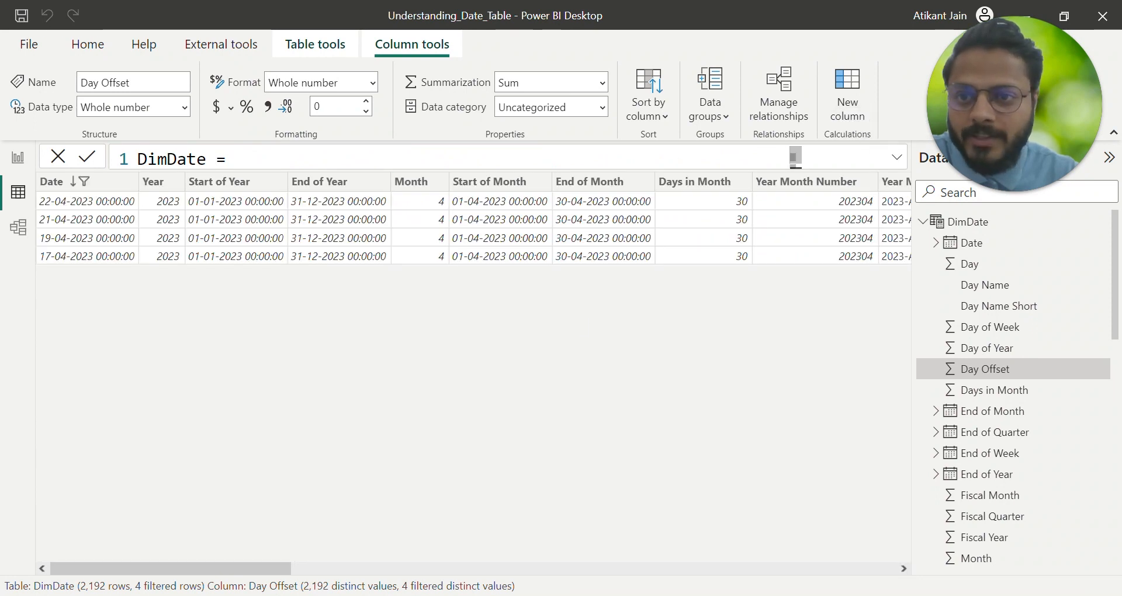
left_click(897, 156)
scroll(450, 325, "down", 5)
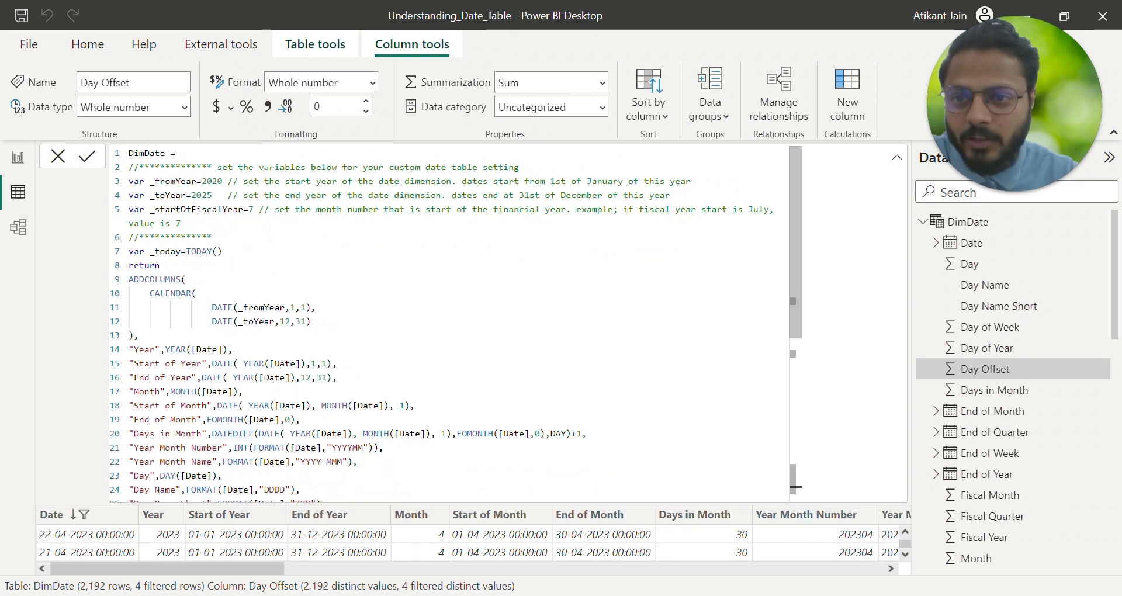
scroll(267, 168, "down", 1)
left_click(59, 156)
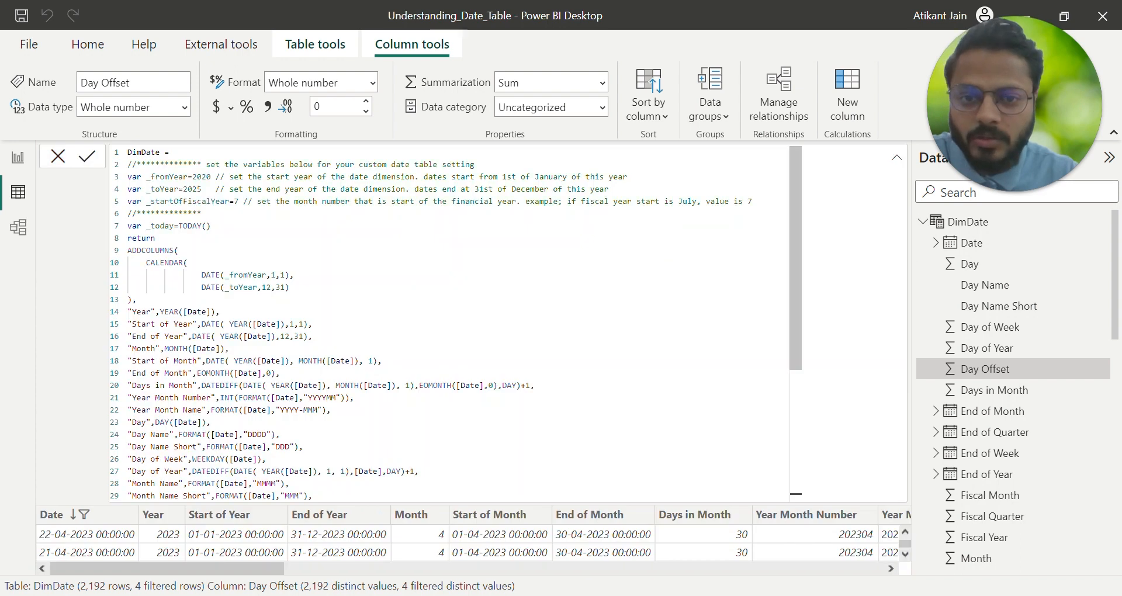
left_click(897, 157)
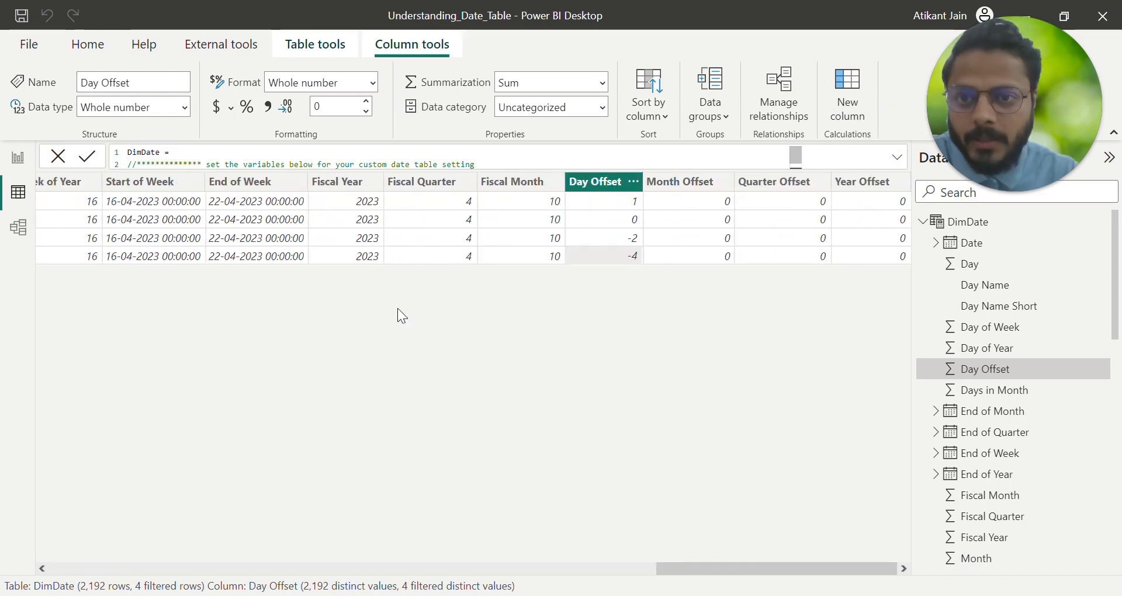
Inspect the Sum of quantity by Month Name Short chart in focus mode, then reopen the expanded DimDate formula.
left_click(18, 158)
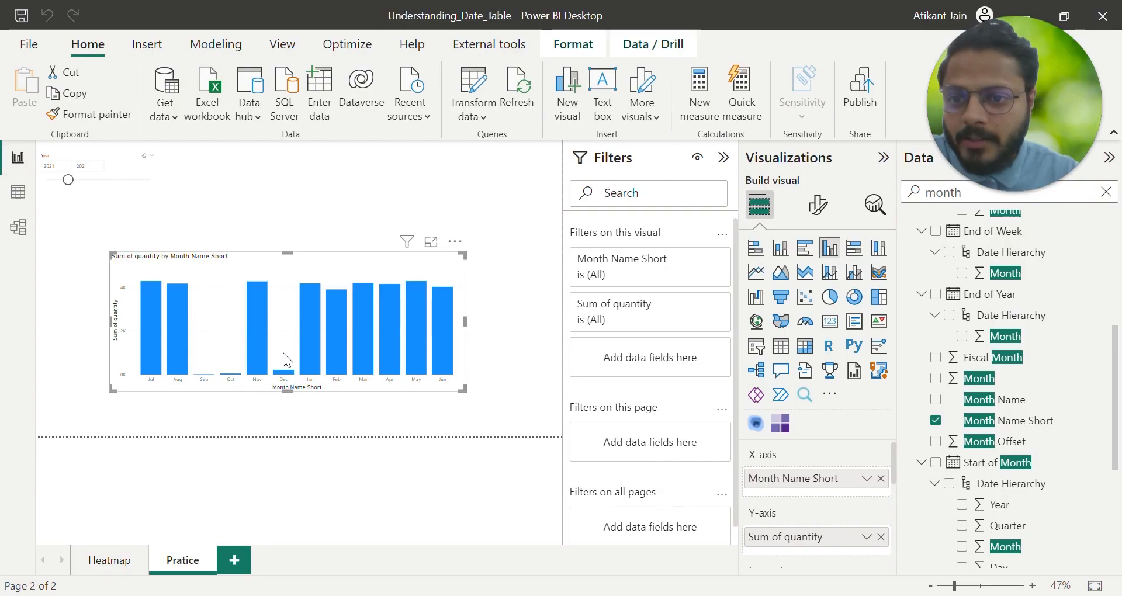
left_click(428, 242)
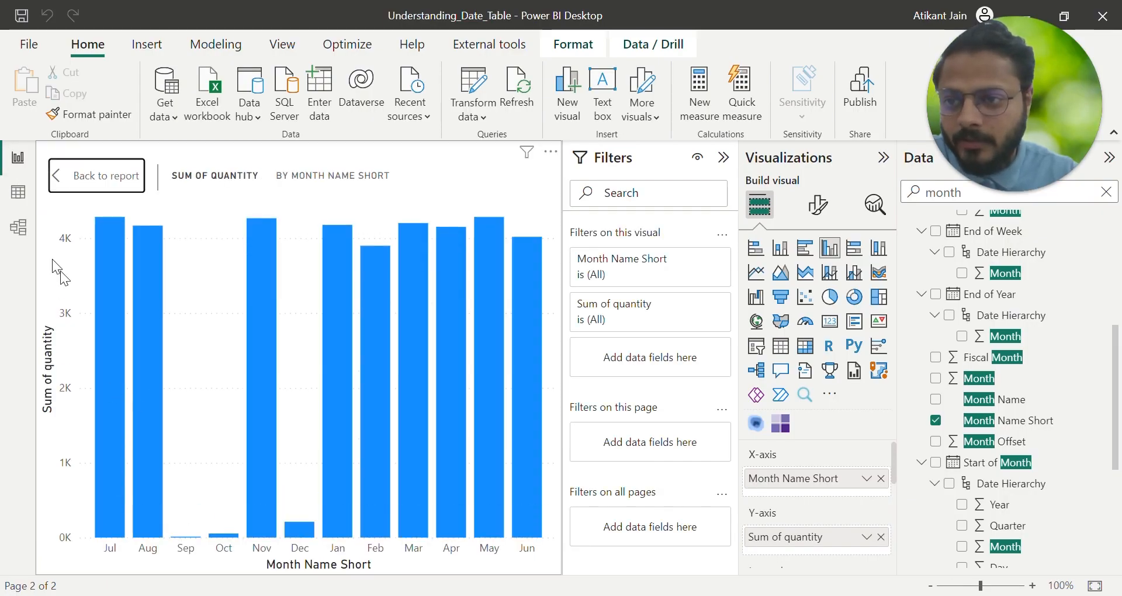
left_click(18, 192)
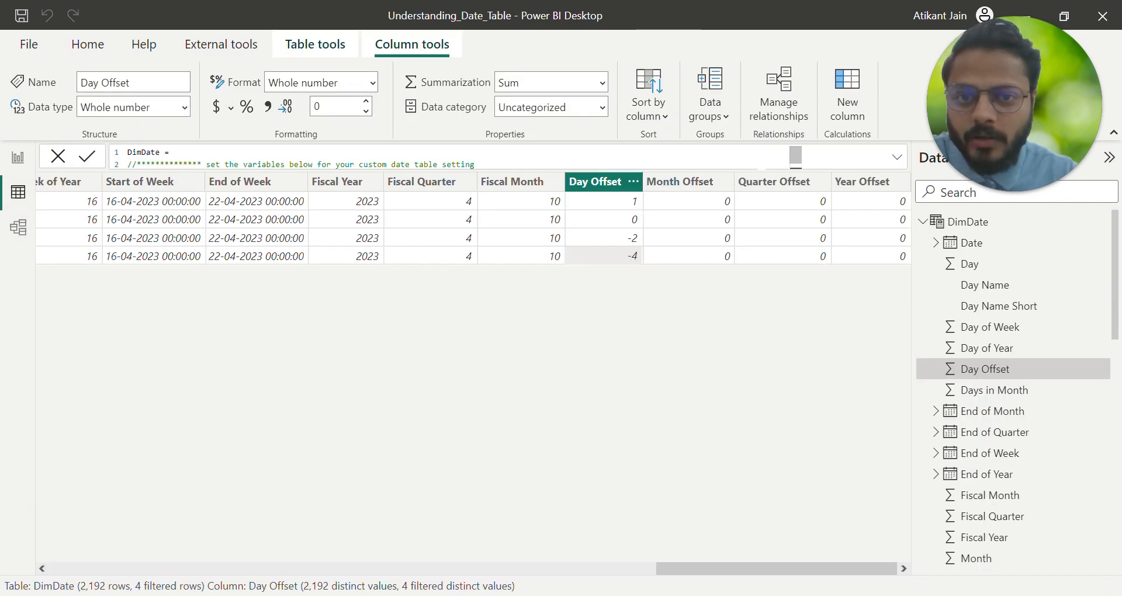
left_click(901, 157)
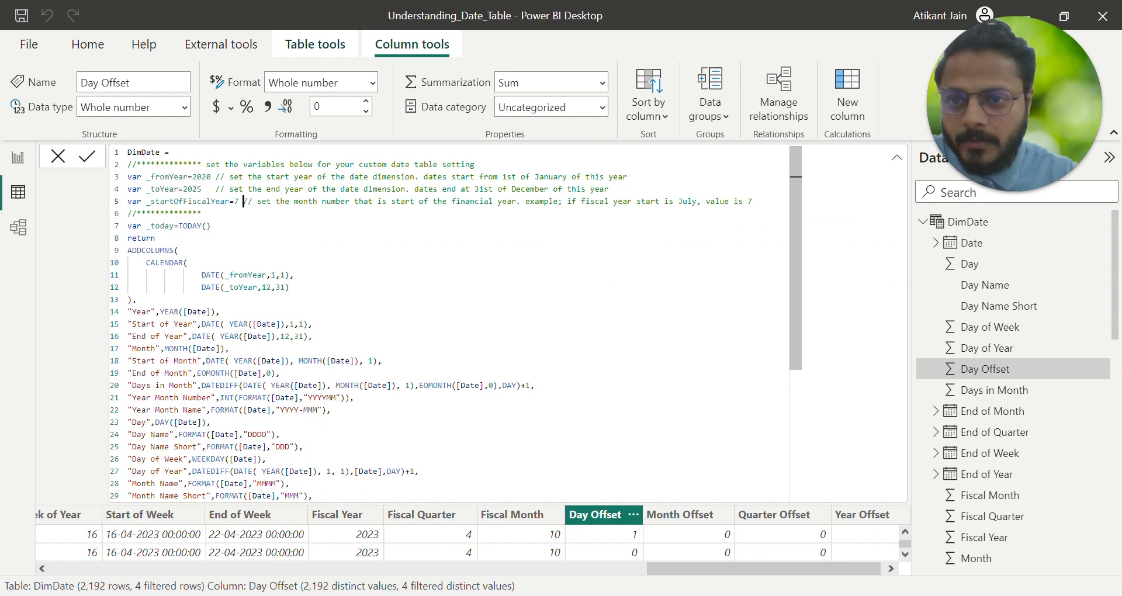
Set the _startOfFiscalYear variable in the DimDate formula to 4 and apply the formula.
key("Left")
key("BackSpace")
type("4")
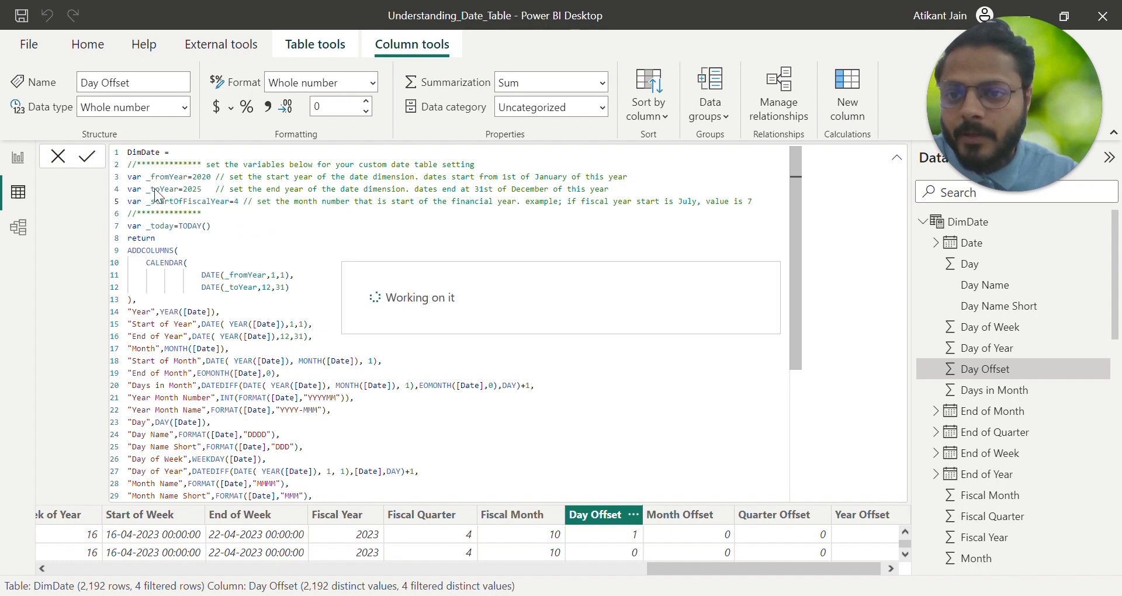
Inspect the Sum of quantity by Month Name Short chart with the filters hidden, then leave focus mode.
left_click(25, 164)
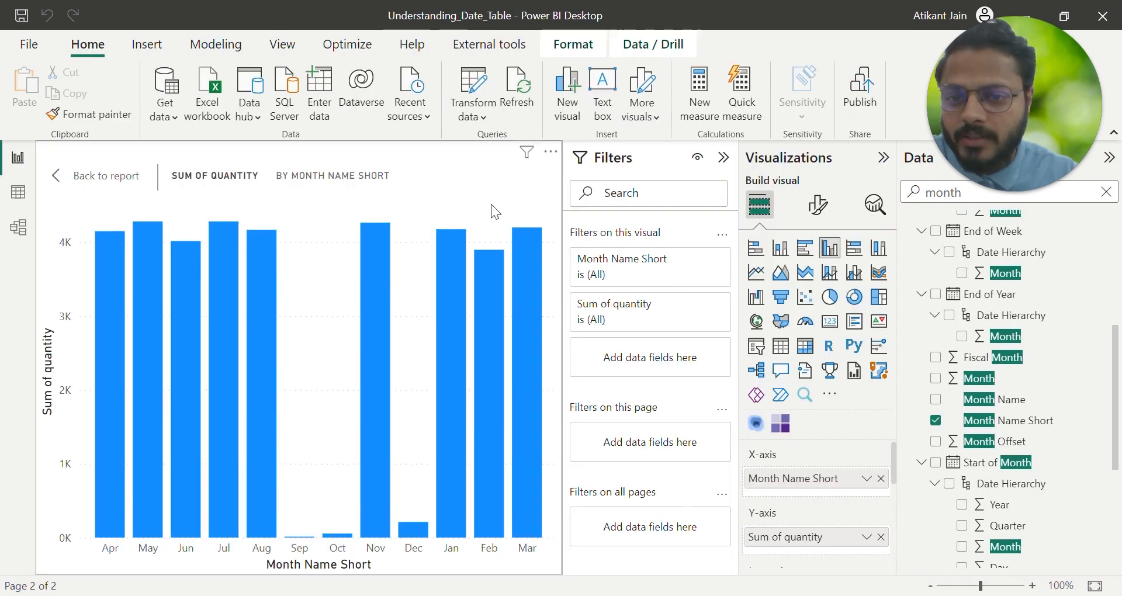
left_click(723, 158)
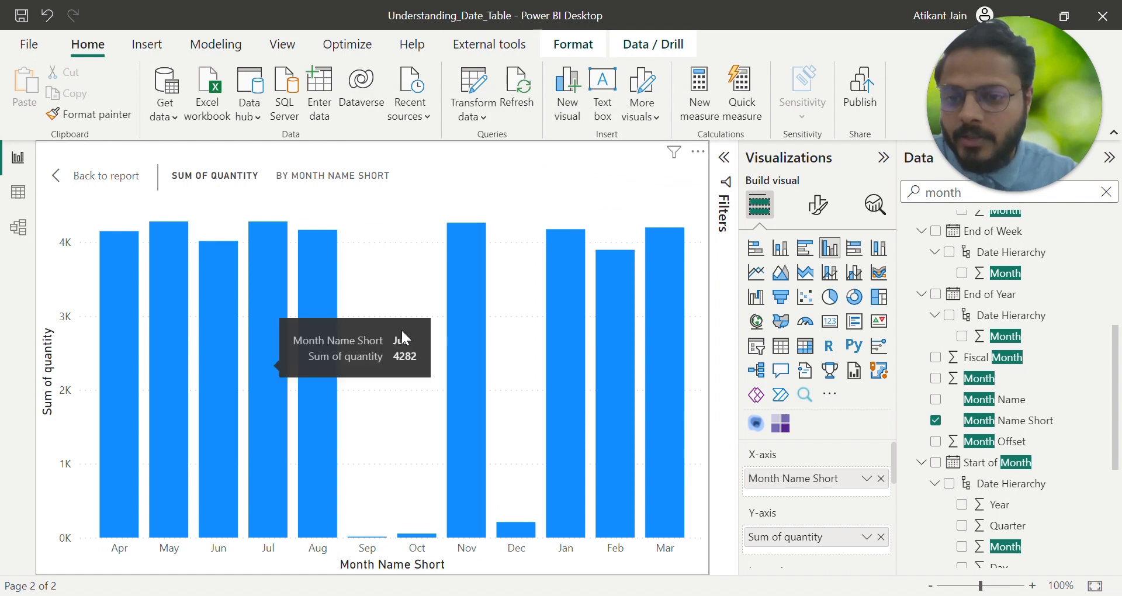
left_click(100, 175)
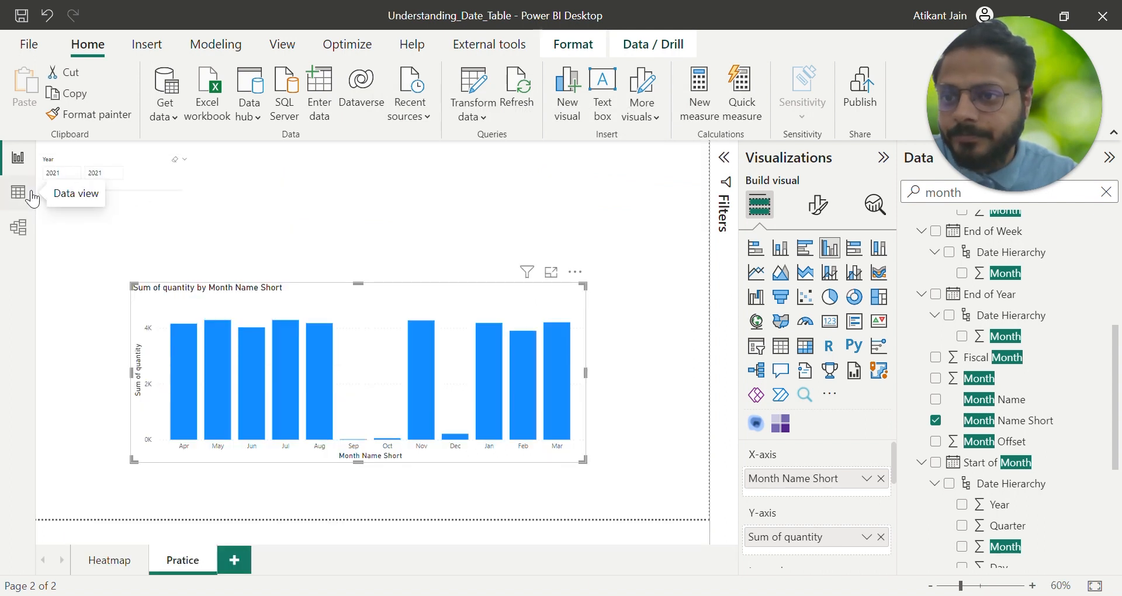
Return to the DimDate table data, leave formula editing and collapse the formula.
left_click(30, 195)
left_click(58, 155)
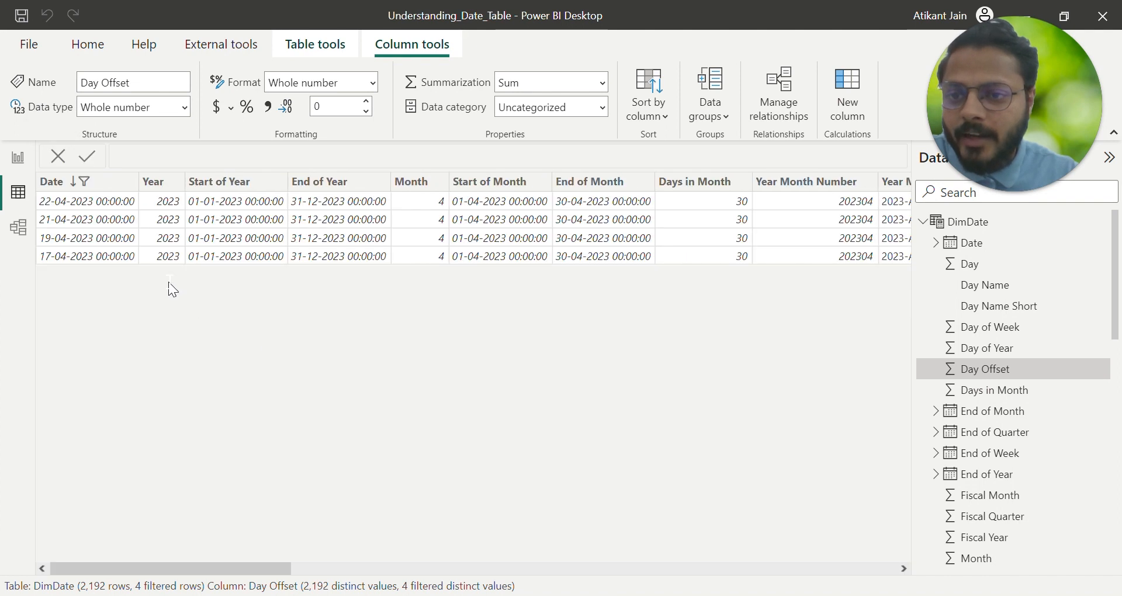
left_click(895, 158)
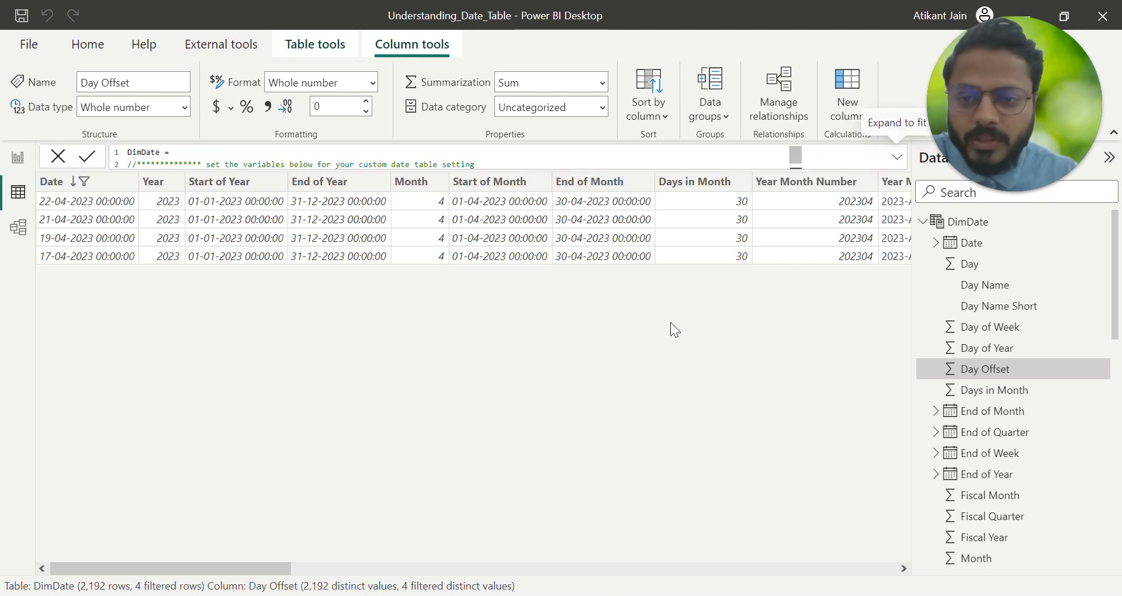
Mark DimDate as a date table, using Date as its date column.
left_click(102, 220)
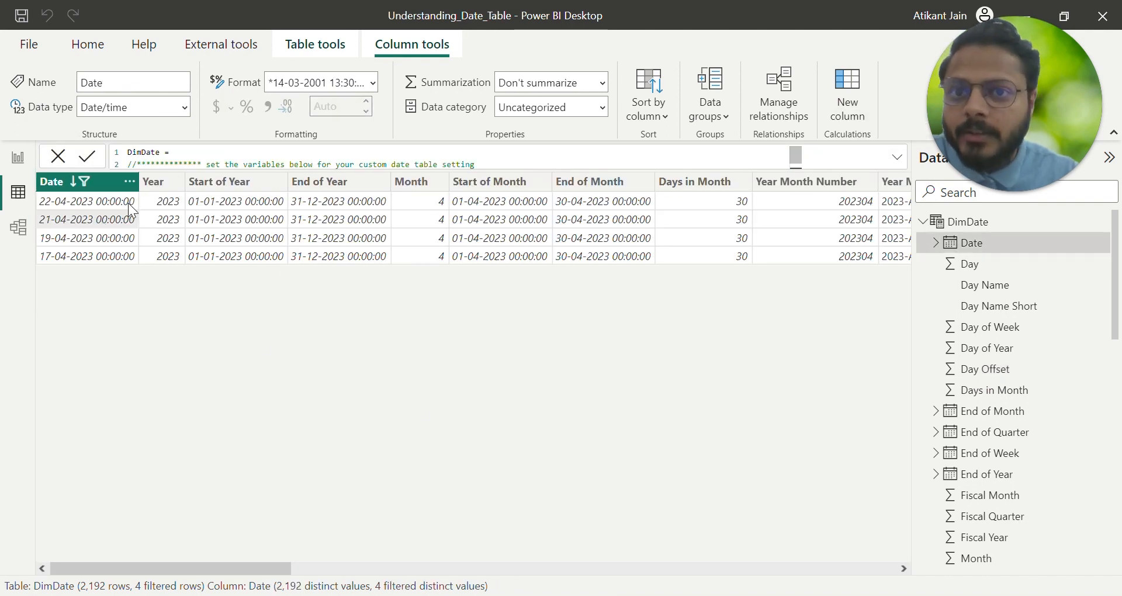
left_click(337, 52)
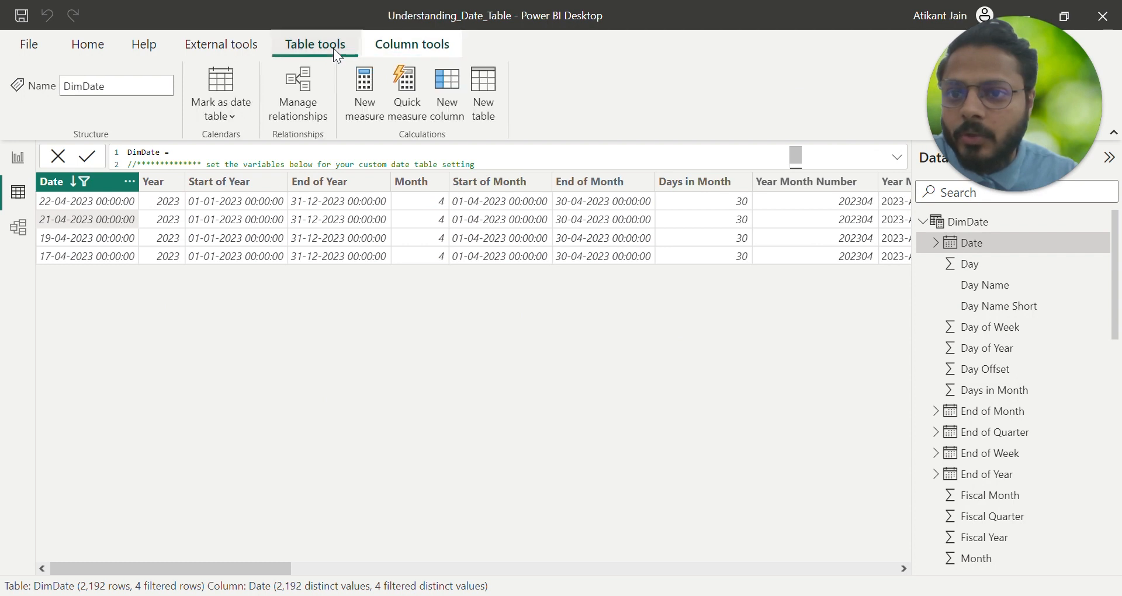
left_click(224, 113)
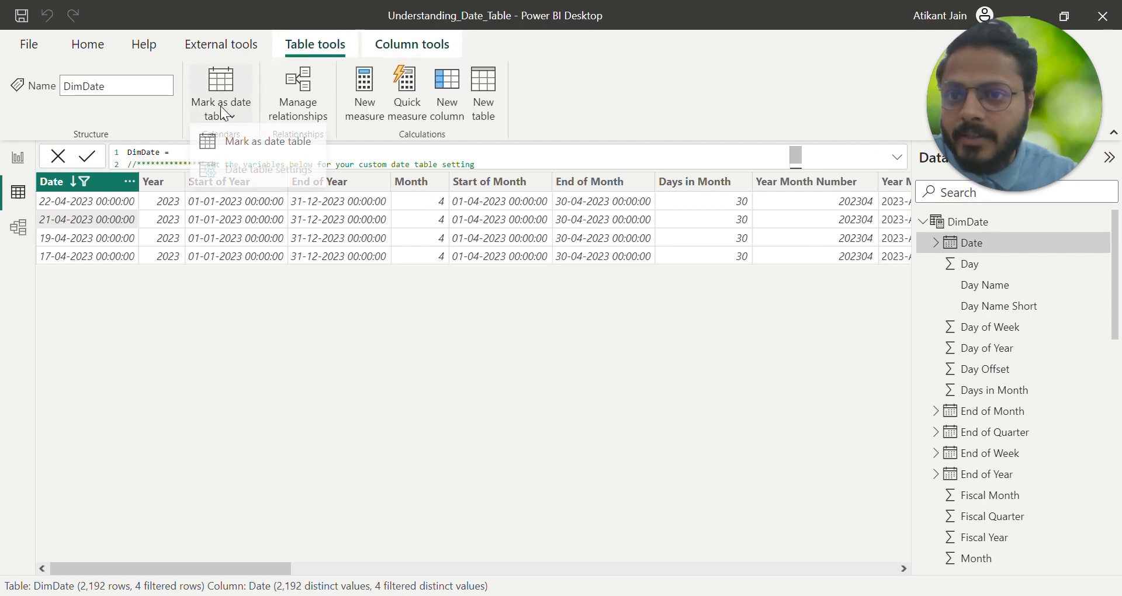
left_click(253, 148)
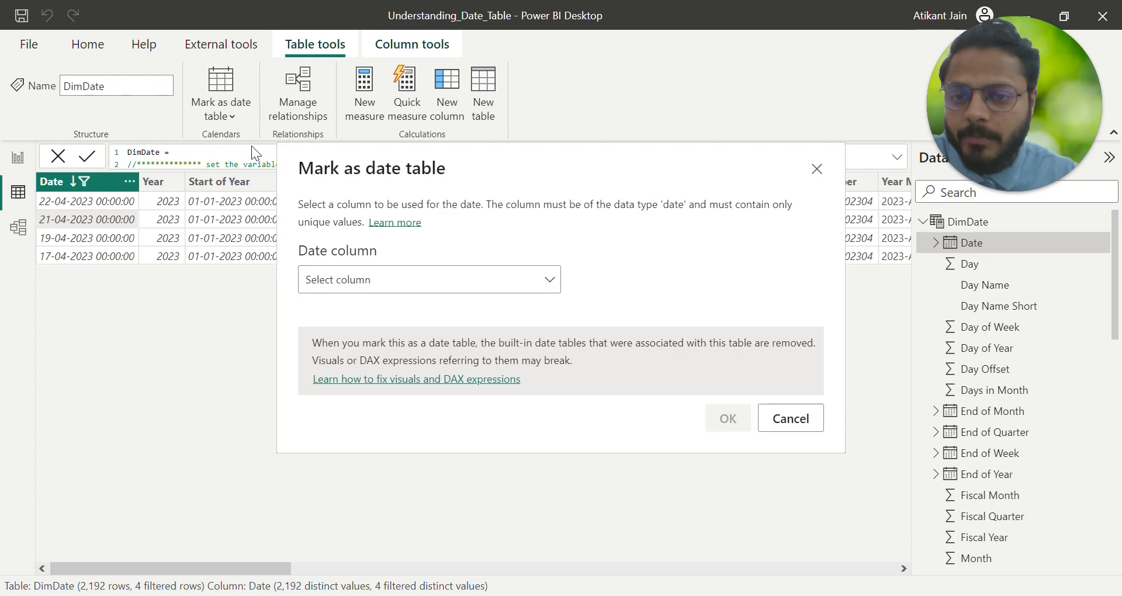
left_click(397, 283)
left_click(388, 338)
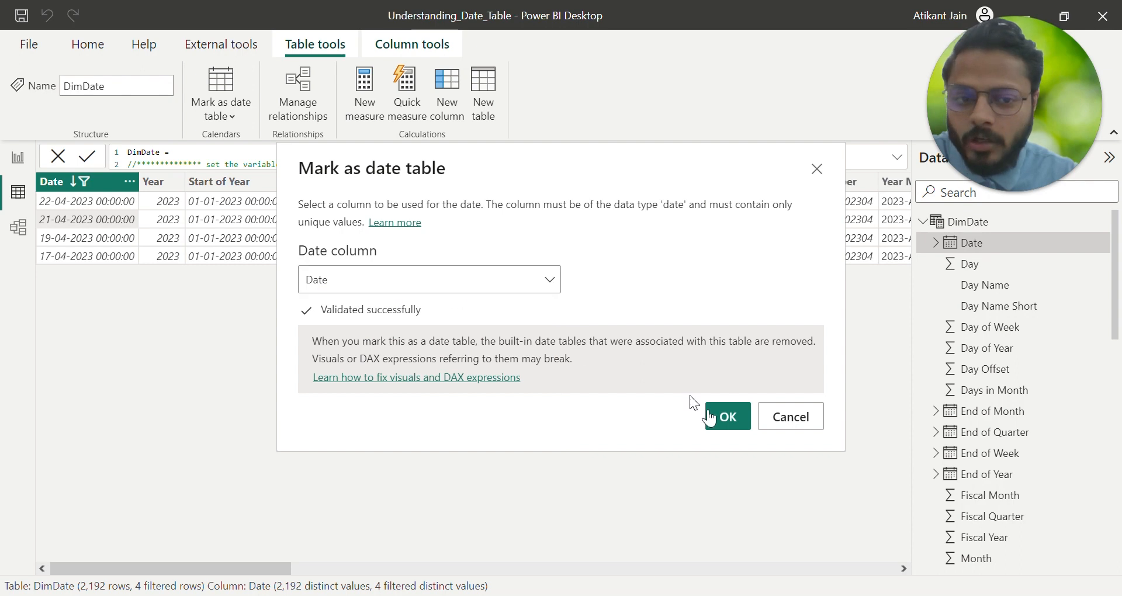
left_click(724, 417)
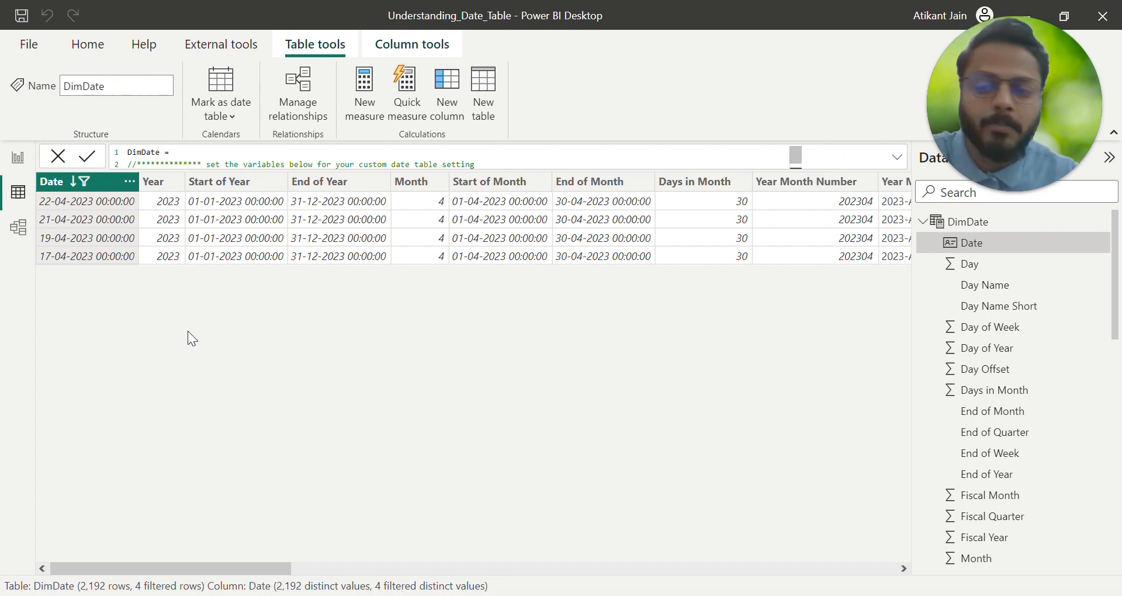
Check the monthly quantity chart on the report page, then collapse DimDate's field list in the table data view.
left_click(18, 158)
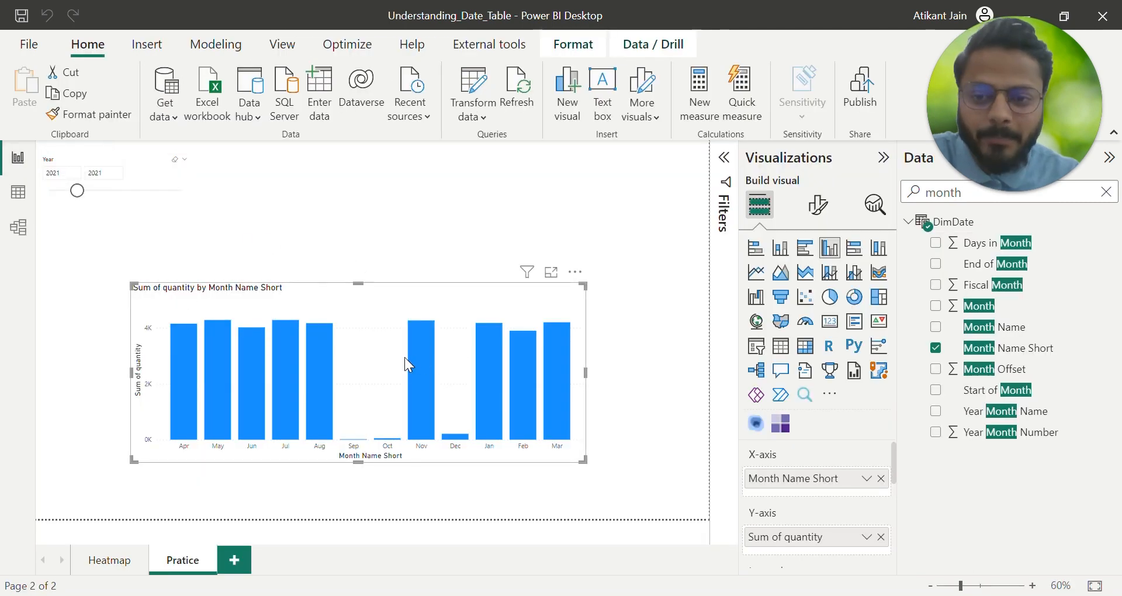
left_click(30, 194)
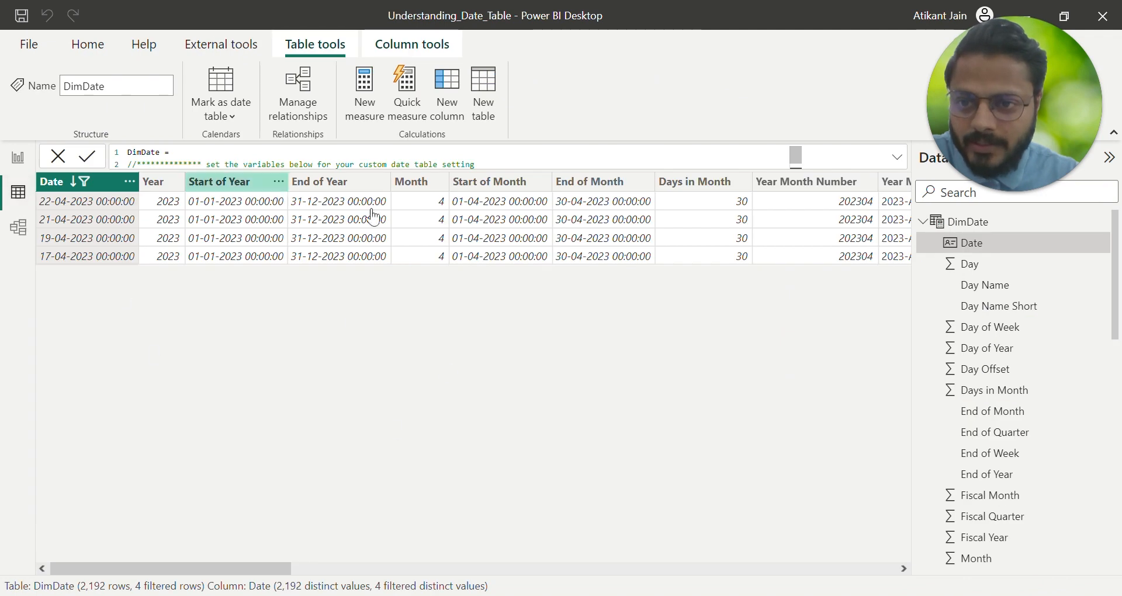
left_click(922, 224)
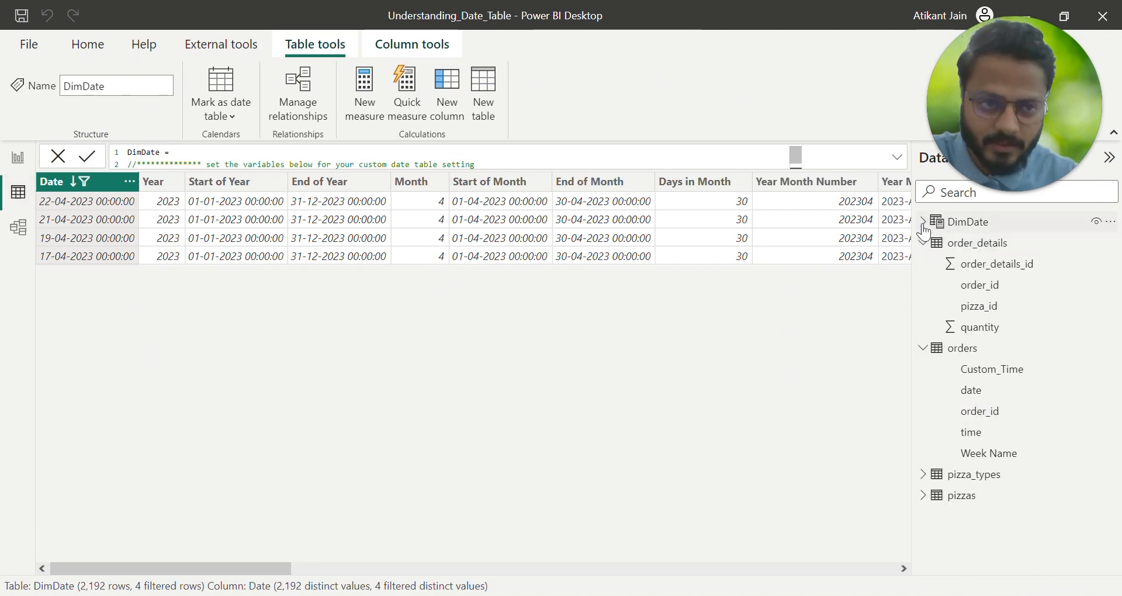